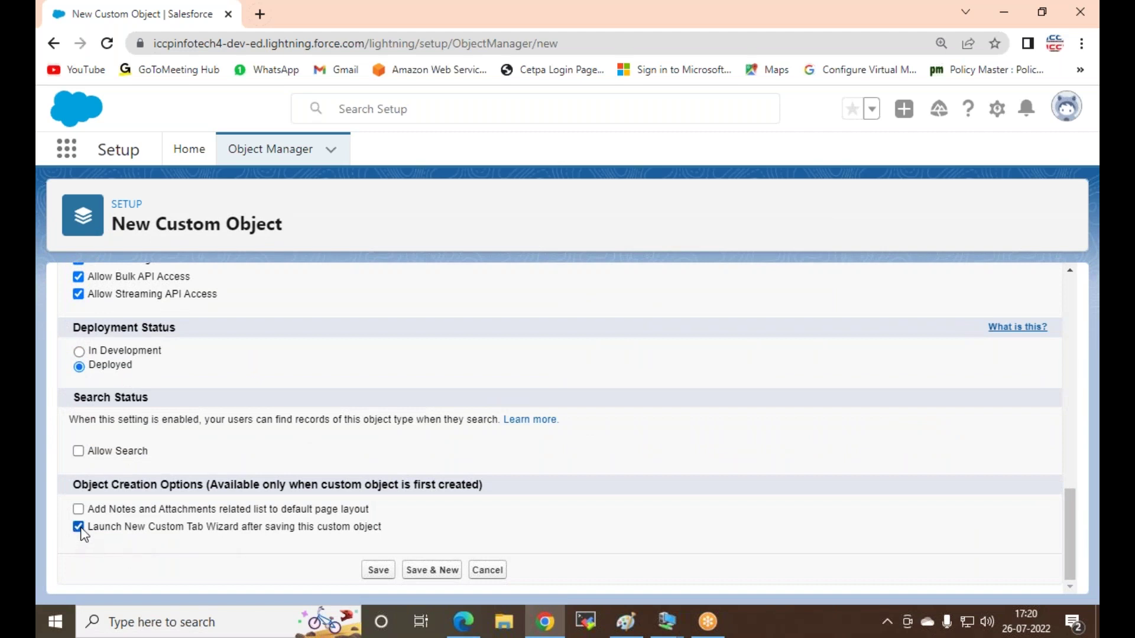
Step: Fill in the missing plural label with the same first name as the label, then save the custom object and start another
left_click(419, 574)
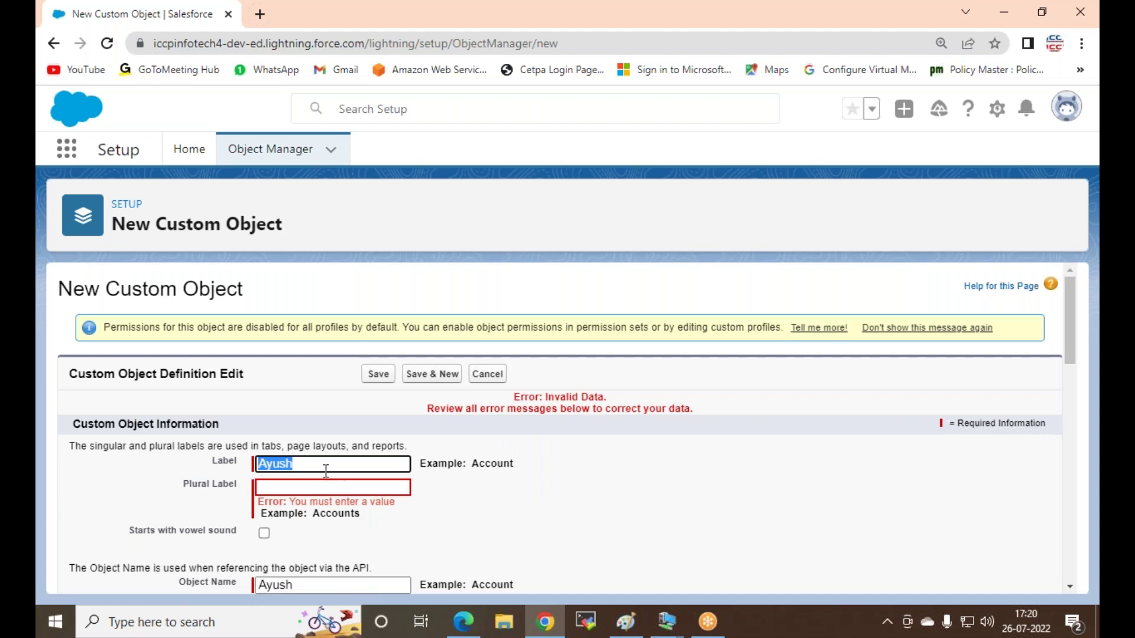
left_click(301, 488)
type("Ayush")
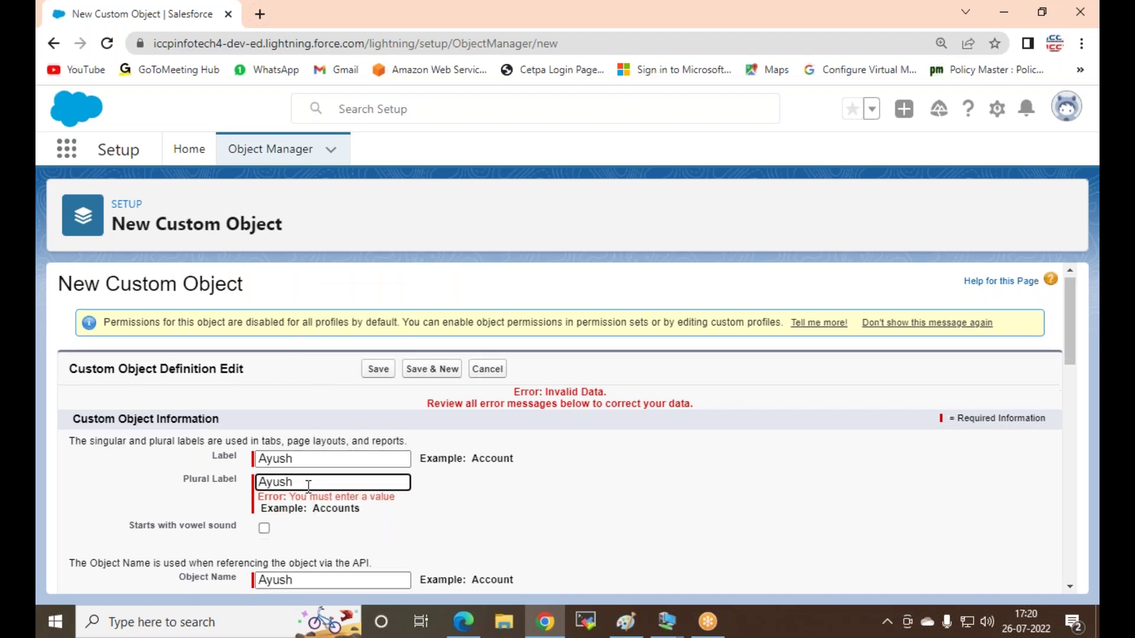
scroll(301, 489, "down", 15)
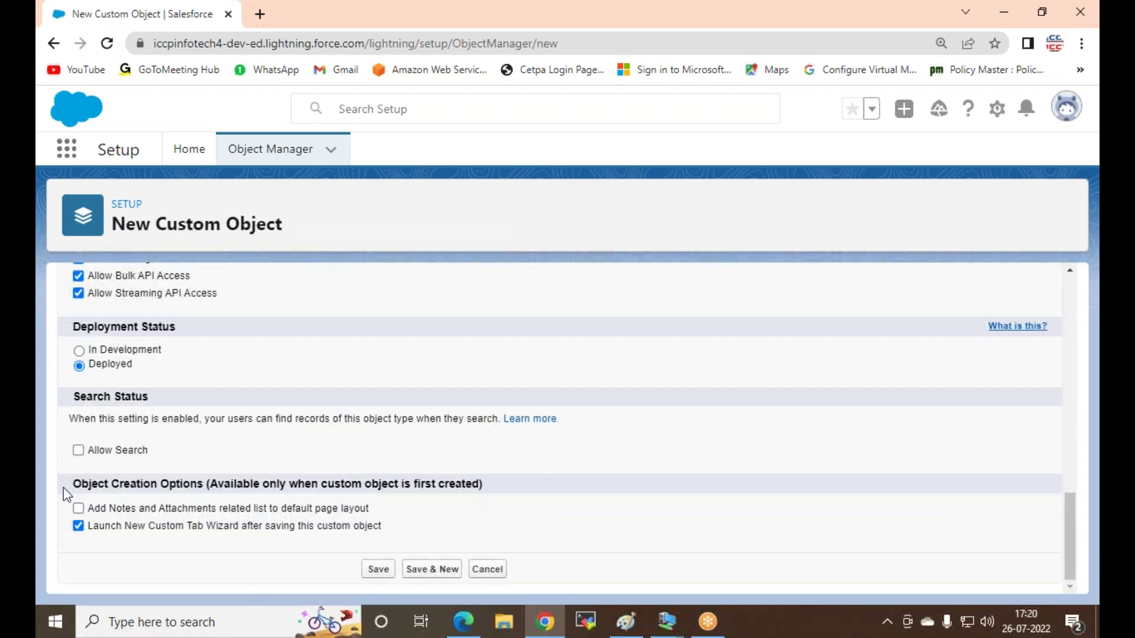
left_click(433, 572)
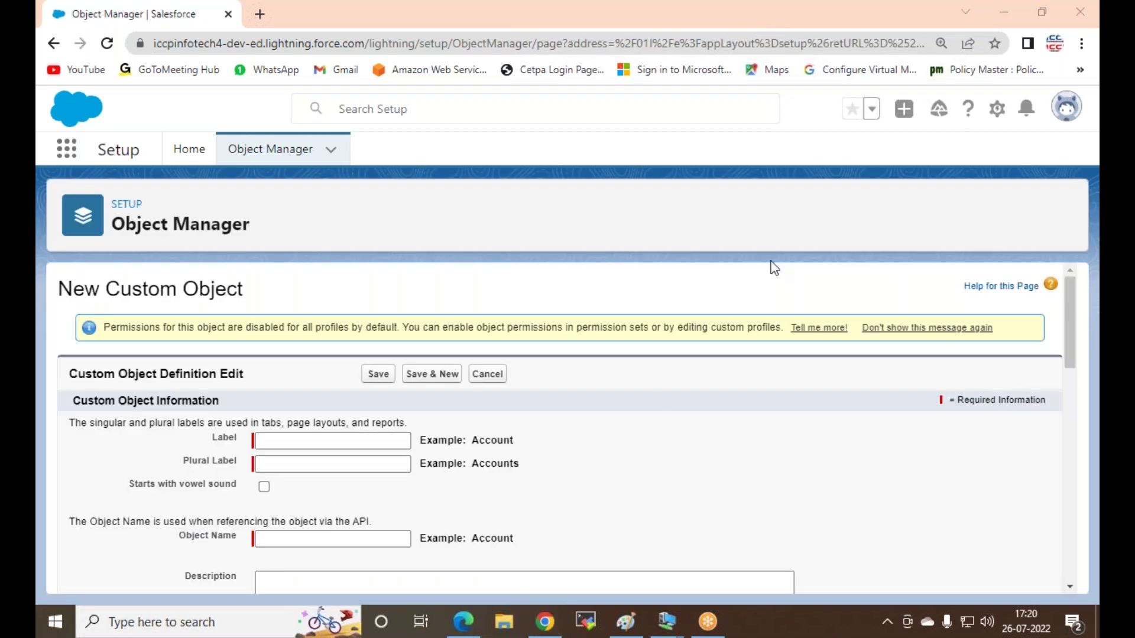
Step: Define the second custom object with another person's first name as label and plural label, then save it and start a new one
left_click(314, 441)
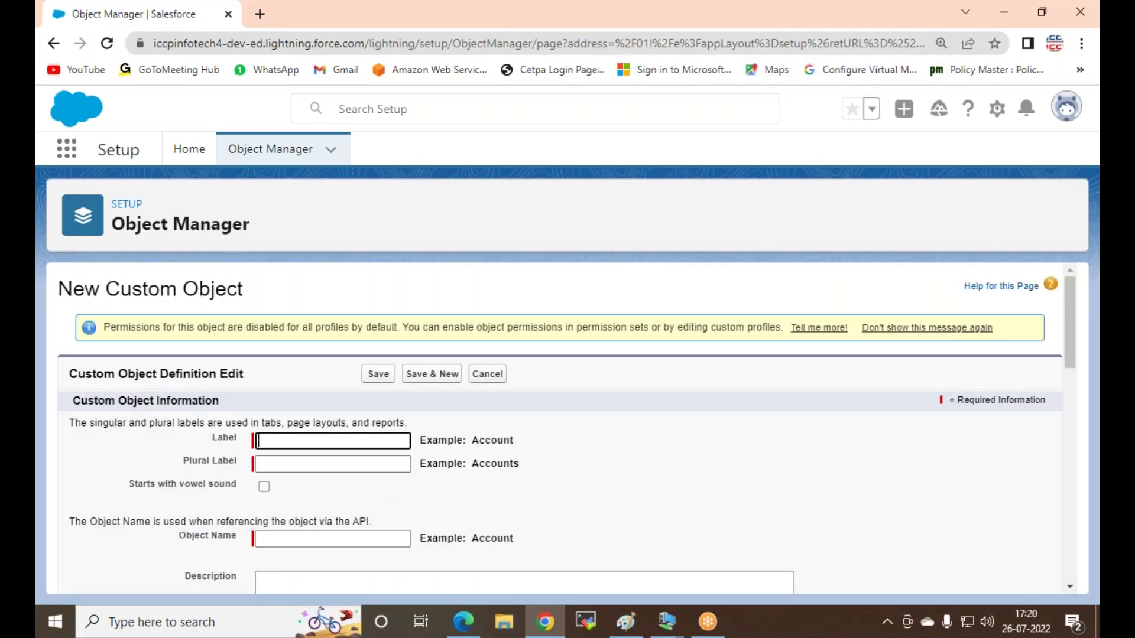
type("Ar")
double_click(295, 439)
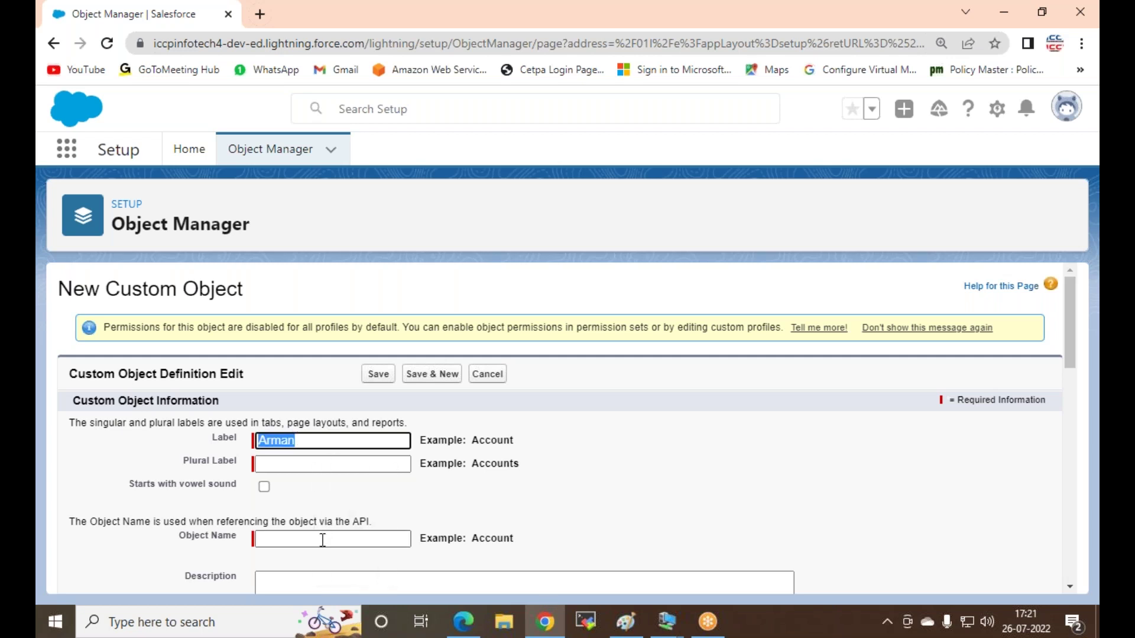
left_click(287, 458)
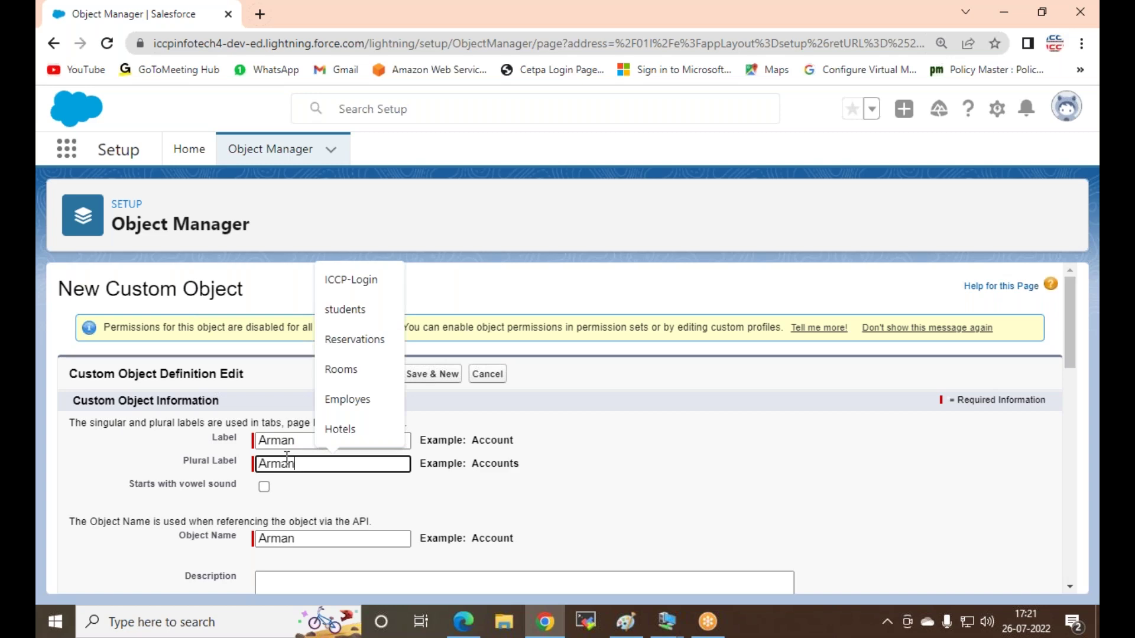
left_click(436, 499)
scroll(349, 496, "down", 15)
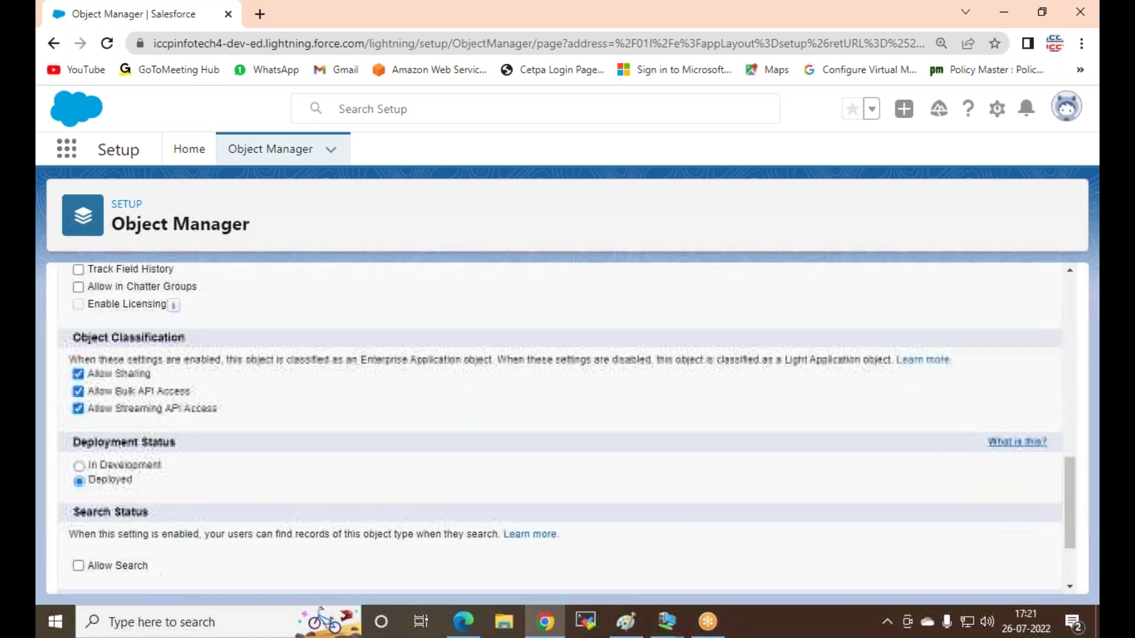
scroll(124, 569, "down", 2)
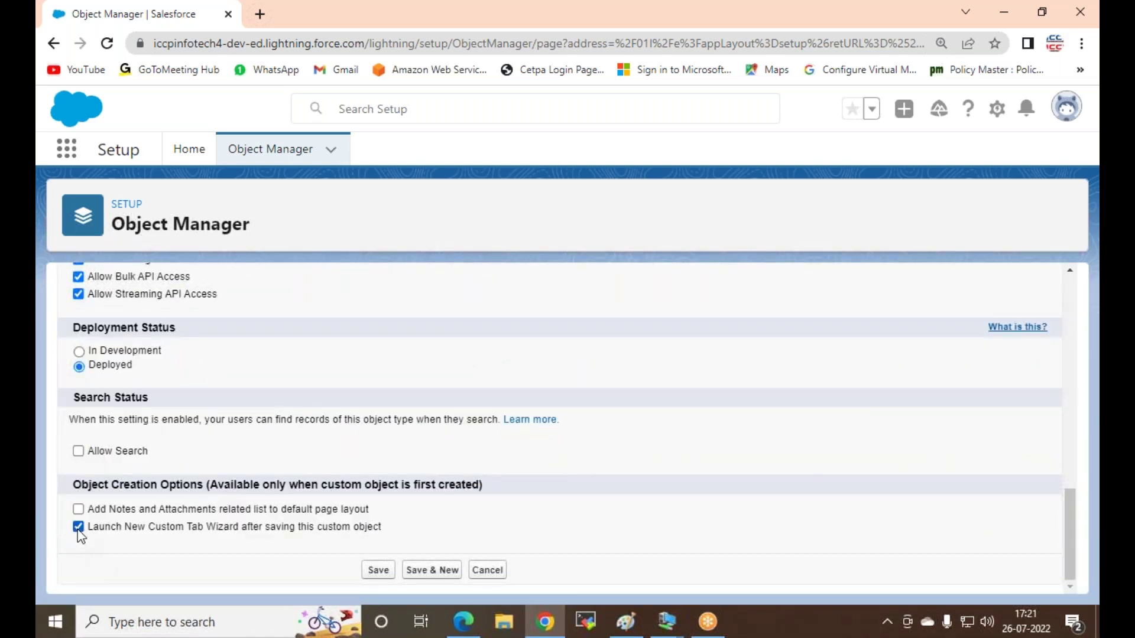
left_click(430, 571)
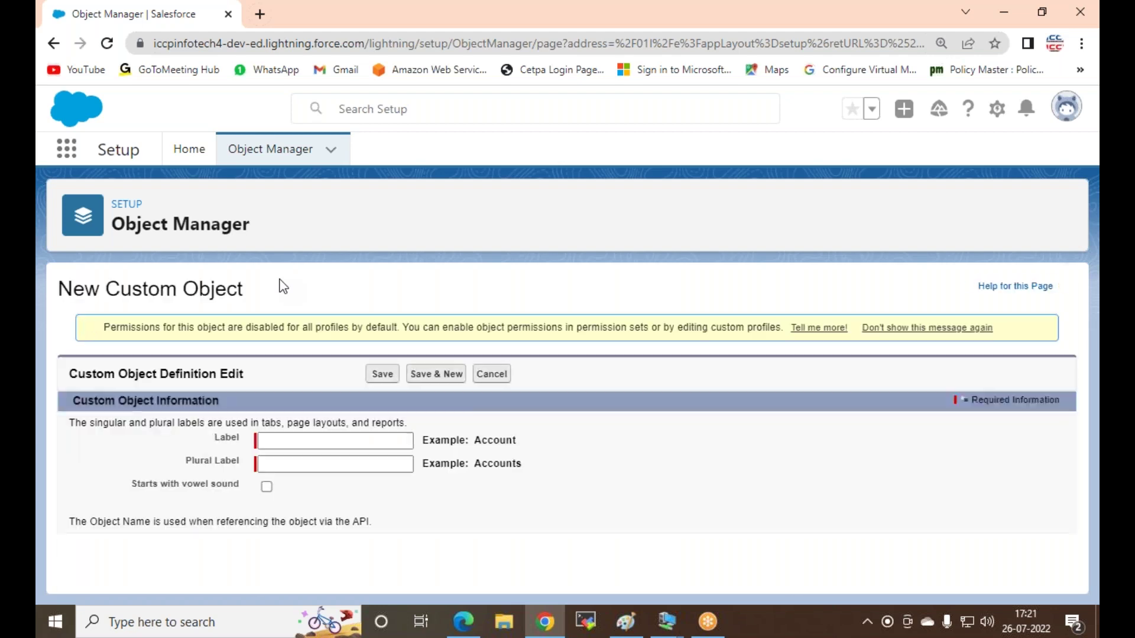
Step: Define the third custom object with a first name as label and plural label, and save it to launch the custom tab wizard
left_click(296, 441)
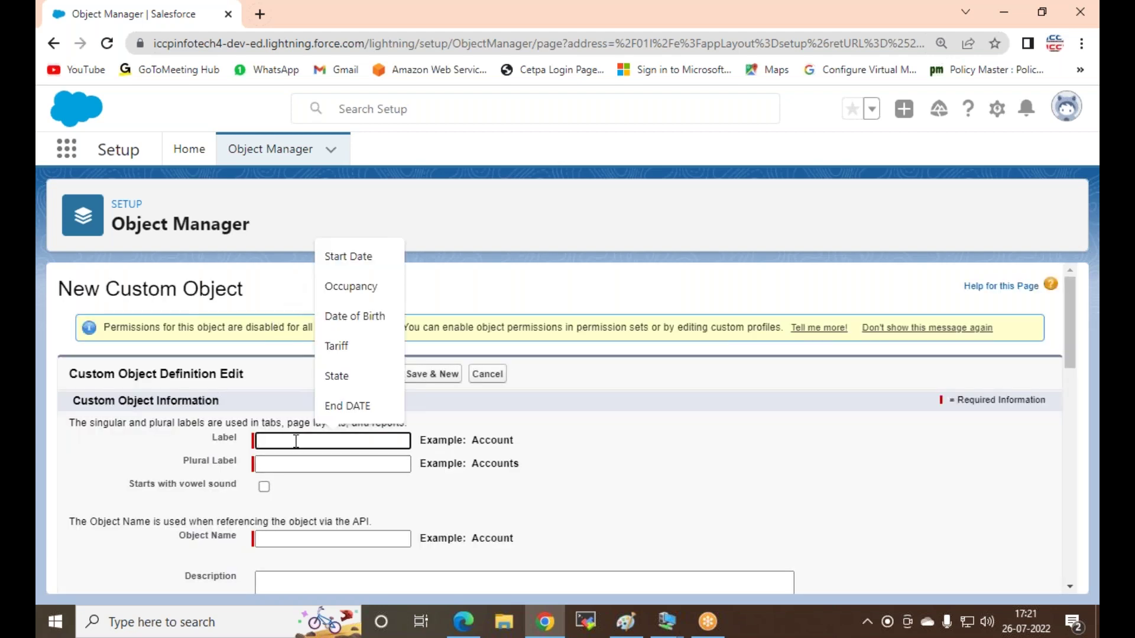
type("Vishal")
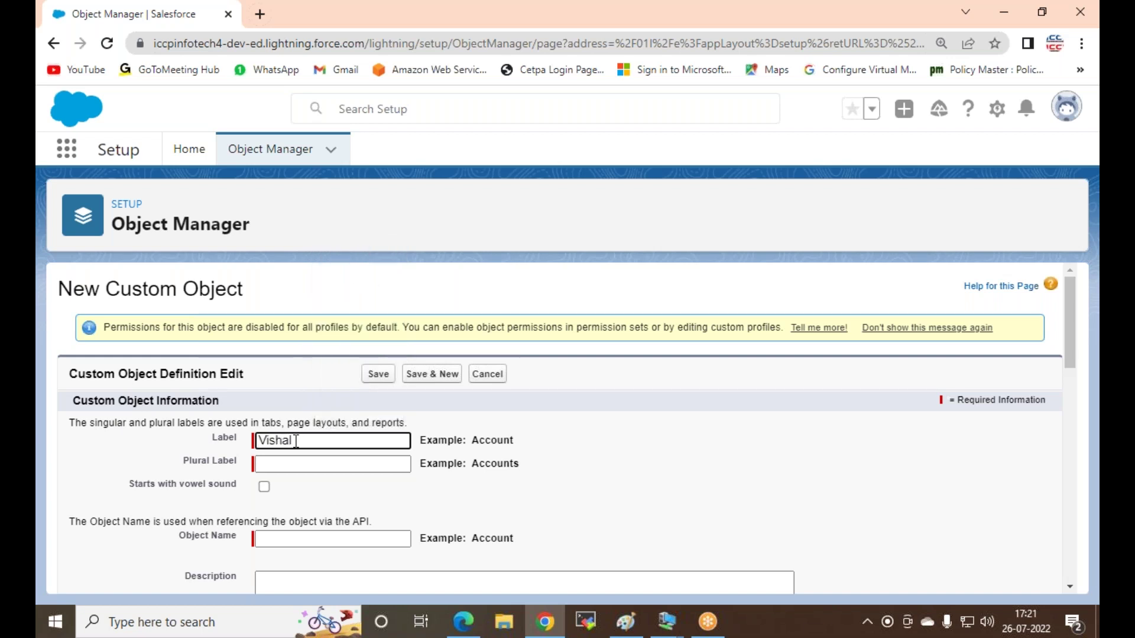
double_click(295, 441)
left_click(322, 463)
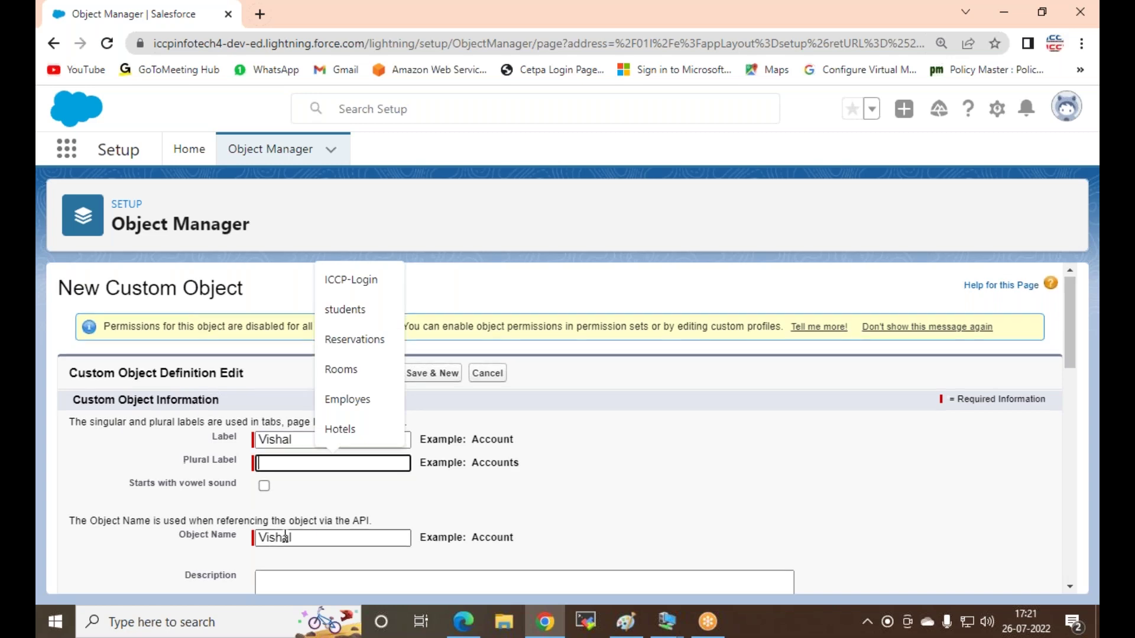
scroll(278, 354, "down", 3)
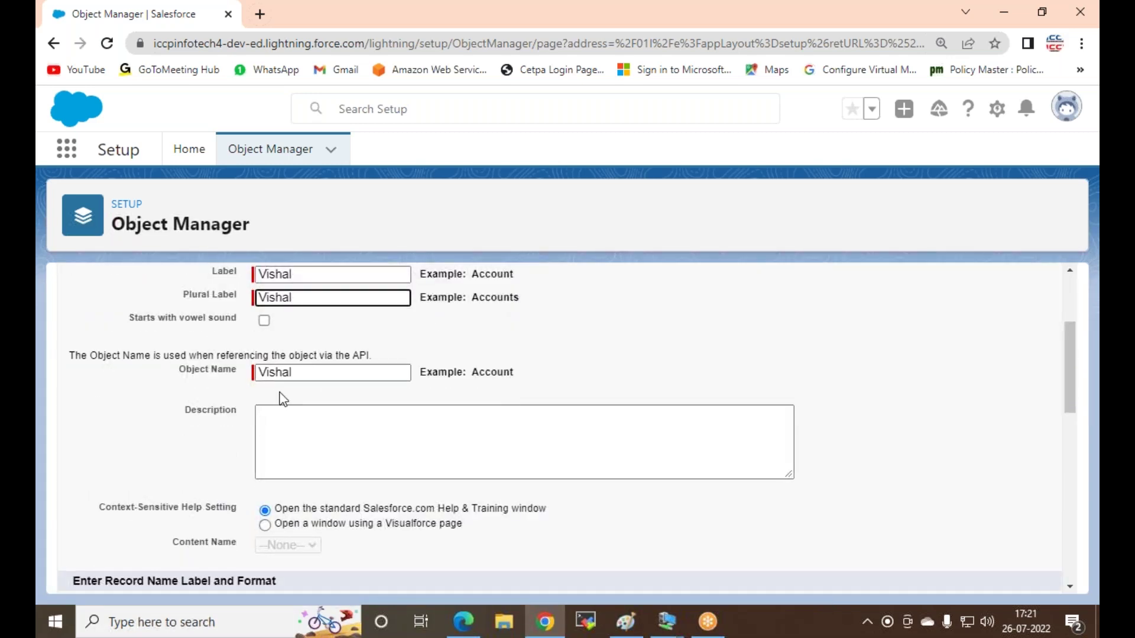
scroll(282, 397, "down", 10)
scroll(219, 449, "down", 3)
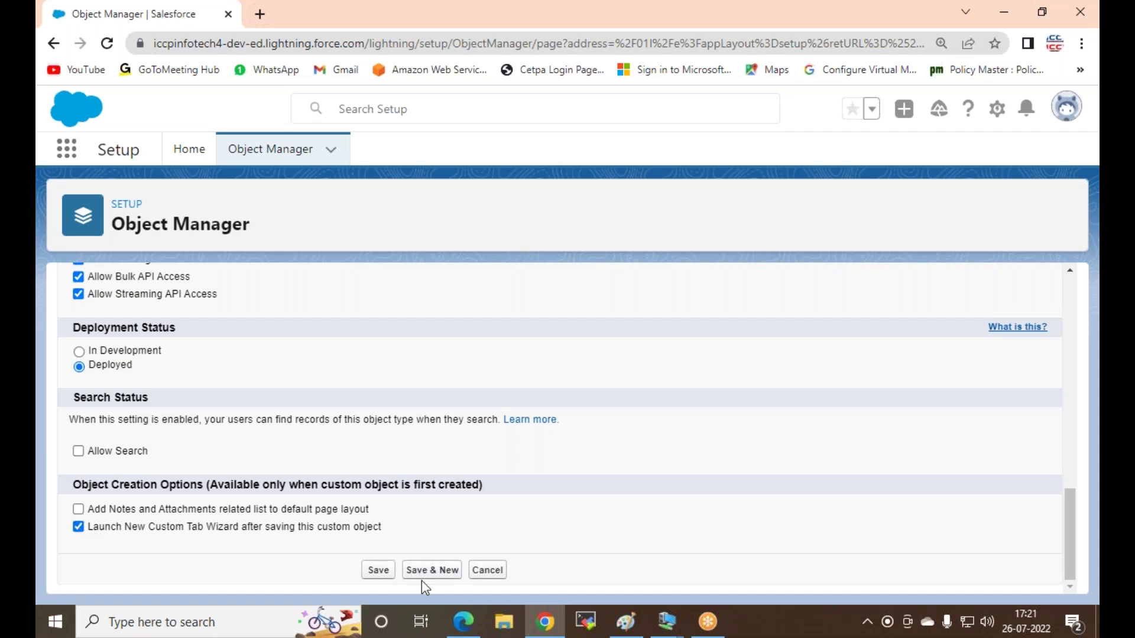
left_click(377, 570)
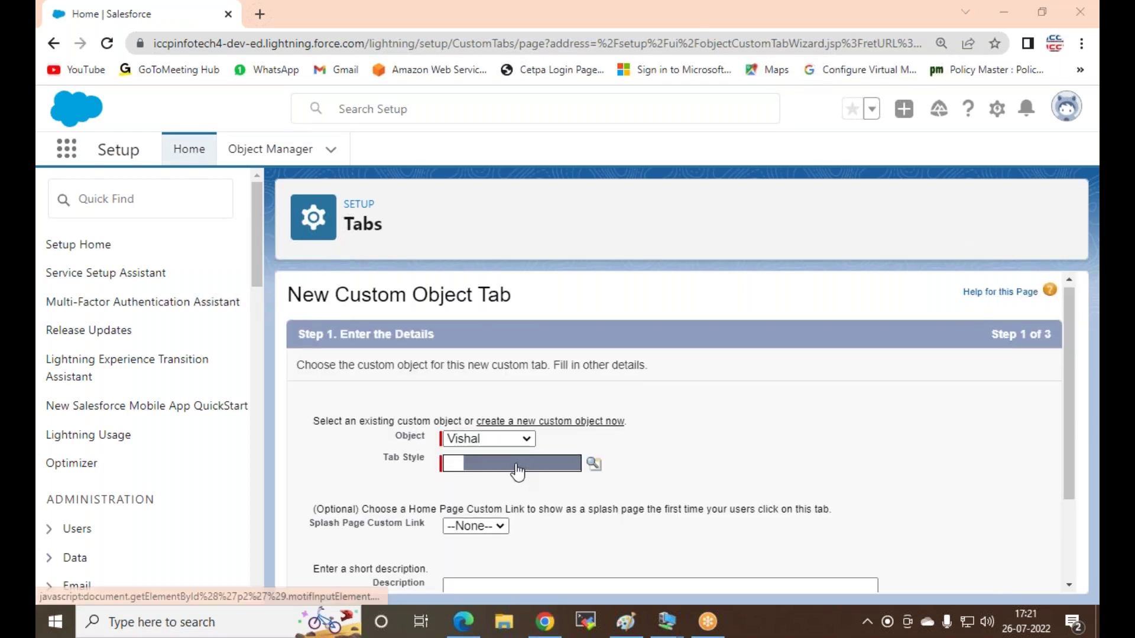
Step: Assign the Can tab style to the new custom object tab and continue to the profile settings
left_click(593, 463)
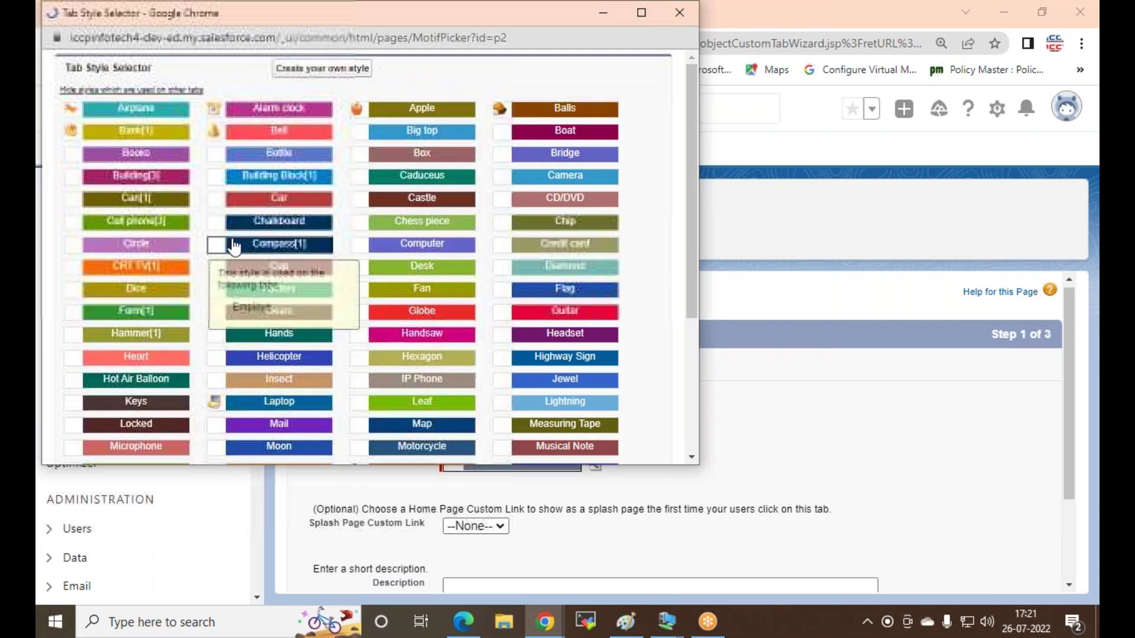
left_click(139, 196)
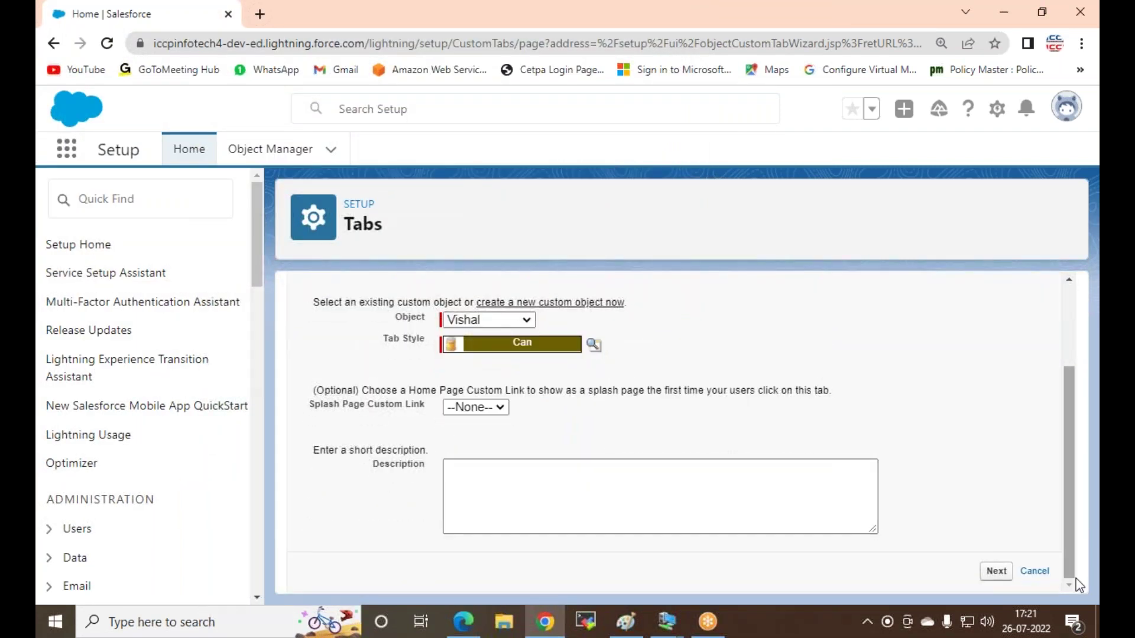
left_click(996, 581)
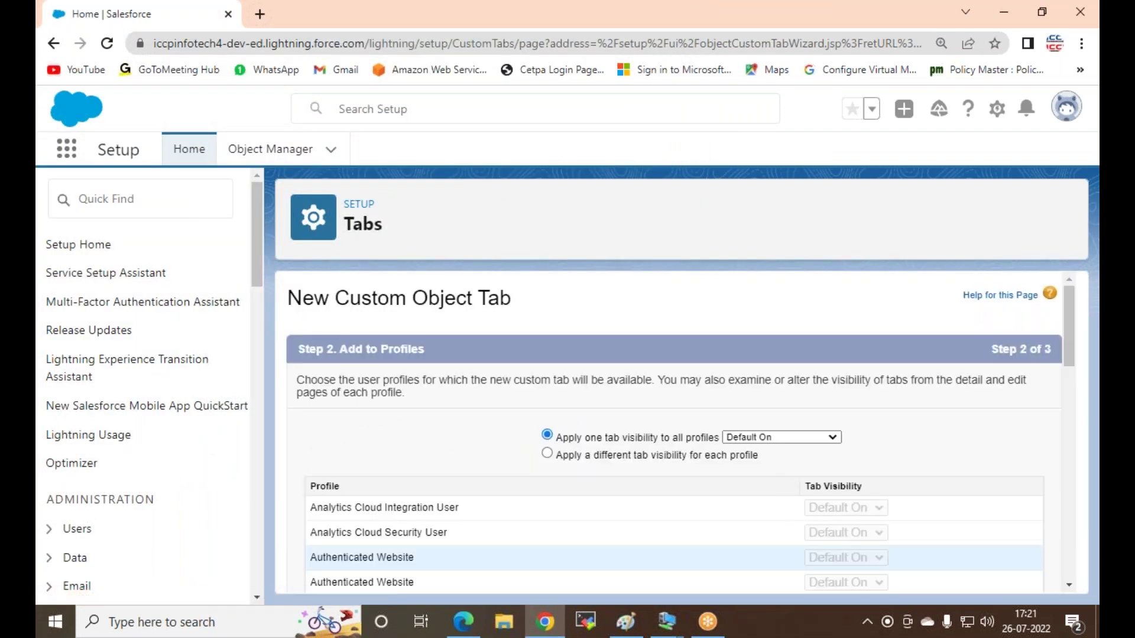
Step: Review the list of user profiles and their tab visibility settings for the new custom tab
scroll(744, 409, "down", 10)
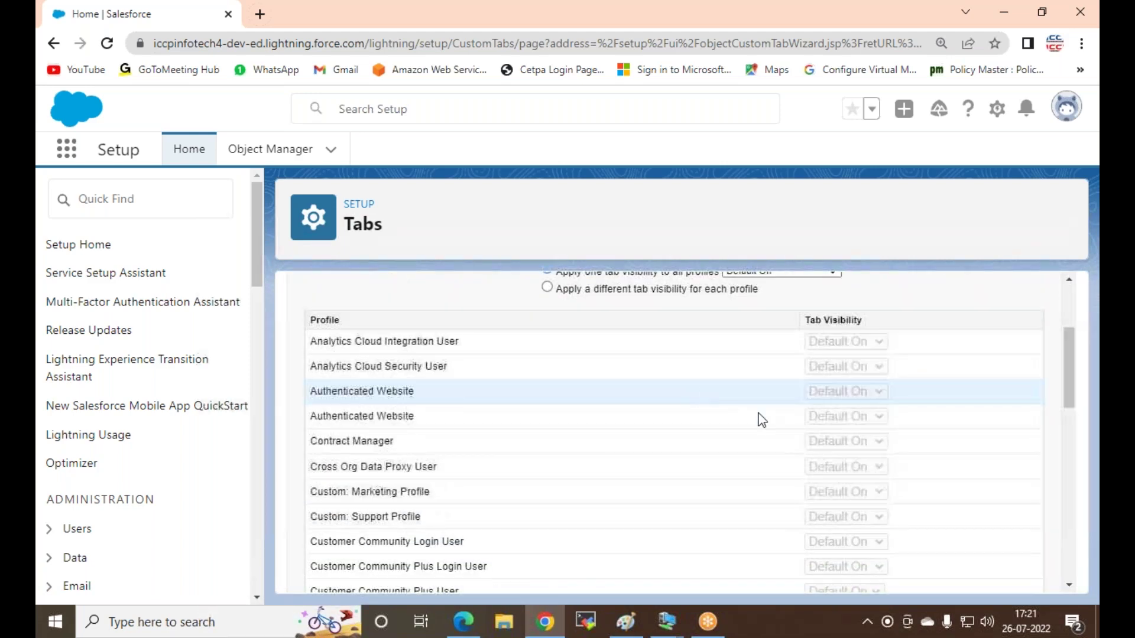
scroll(408, 418, "down", 4)
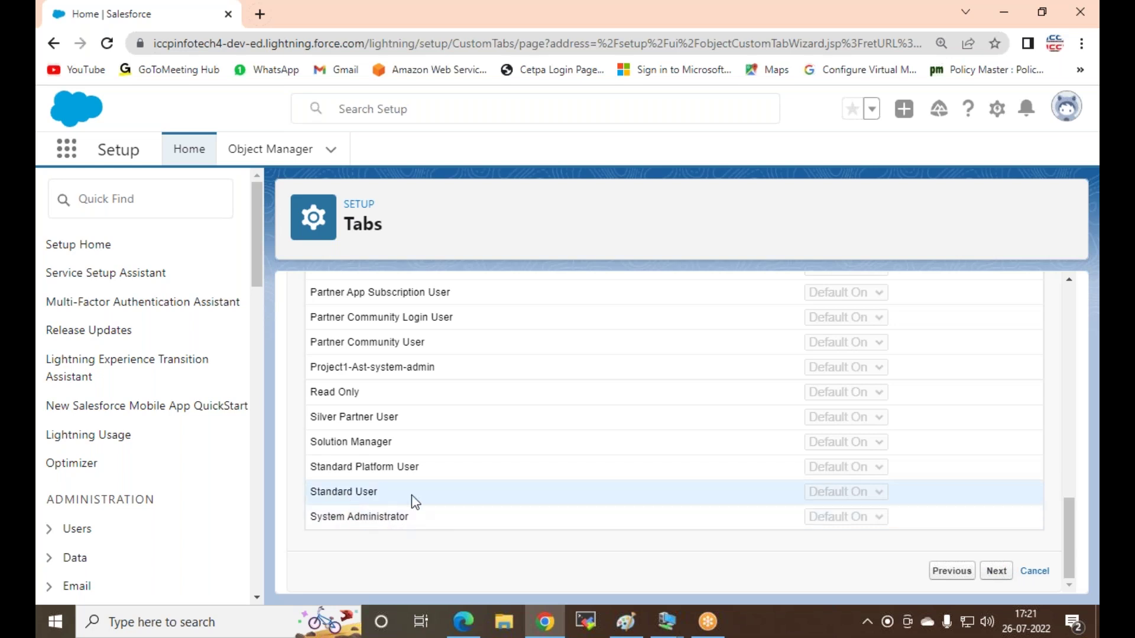
scroll(444, 499, "up", 2)
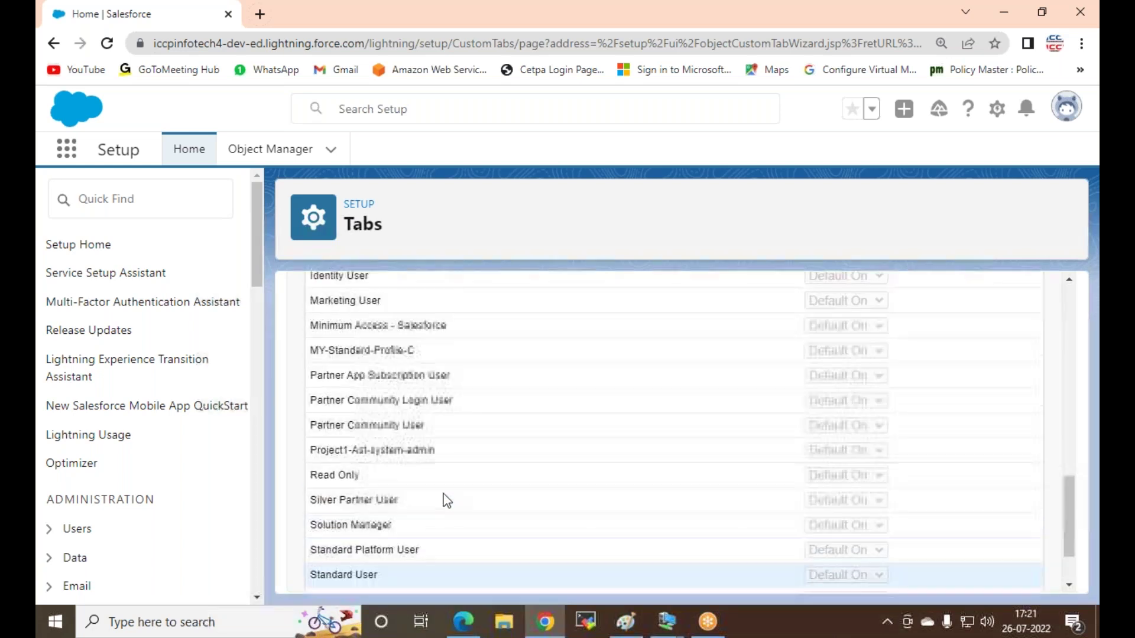
scroll(588, 449, "down", 2)
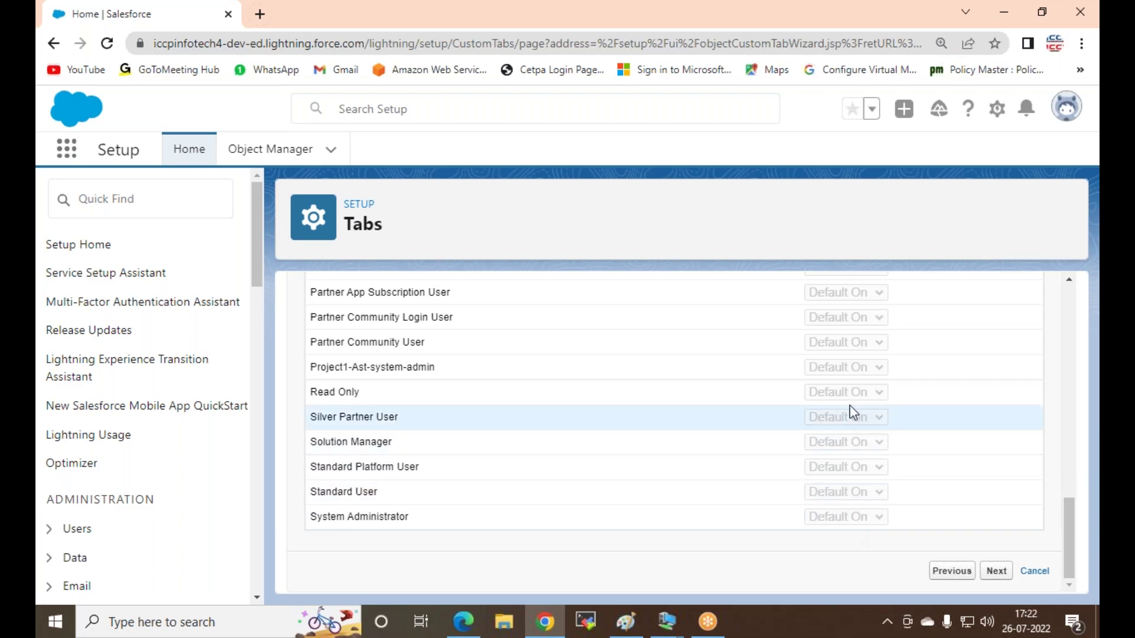
scroll(387, 463, "up", 3)
scroll(383, 444, "up", 8)
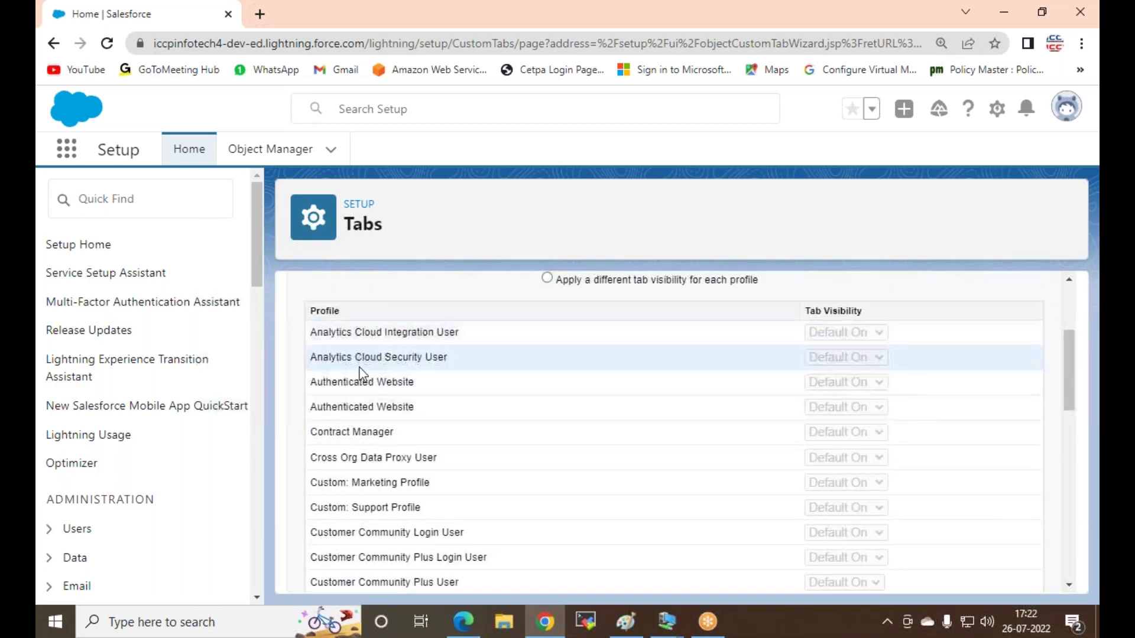
scroll(378, 426, "down", 3)
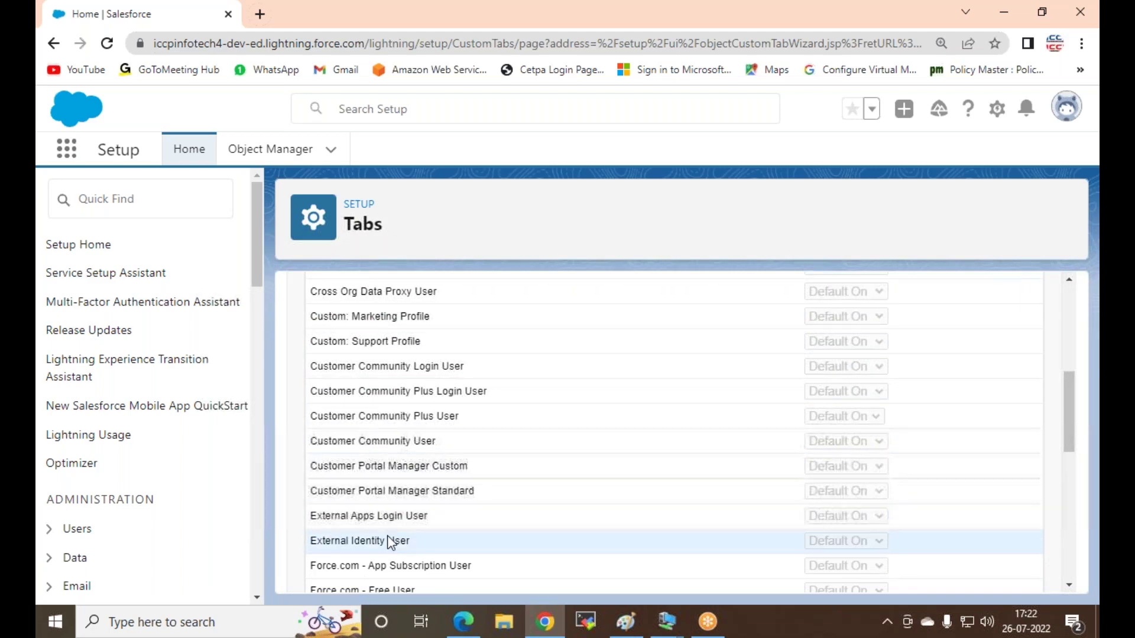
scroll(391, 540, "up", 7)
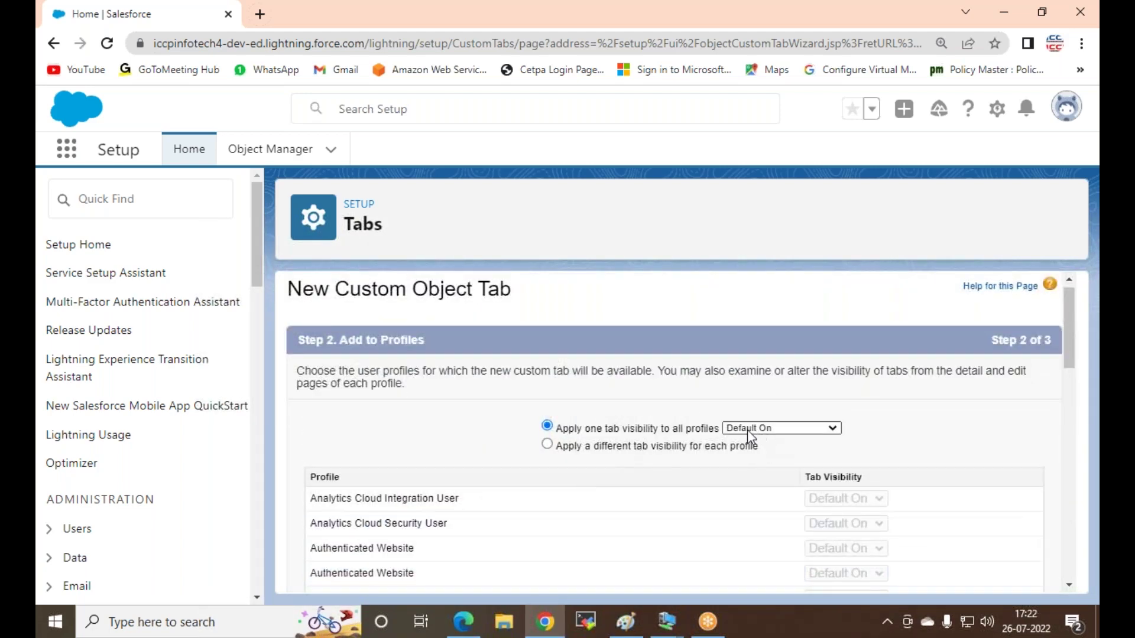
Step: Choose to apply a different tab visibility for each profile
left_click(592, 448)
scroll(594, 450, "down", 10)
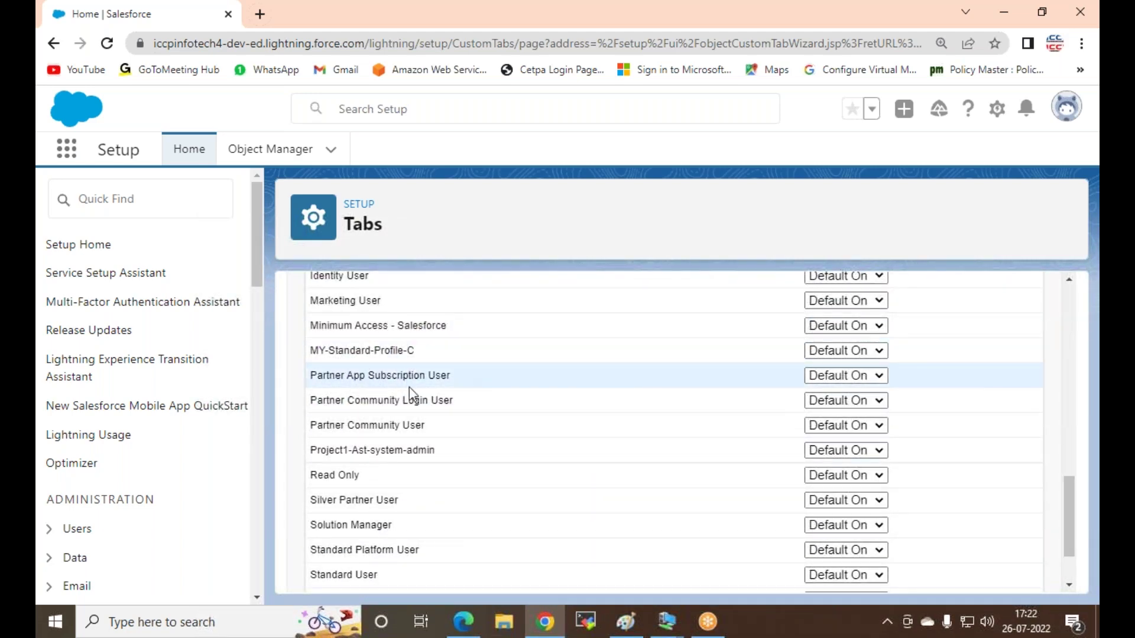
scroll(426, 468, "down", 2)
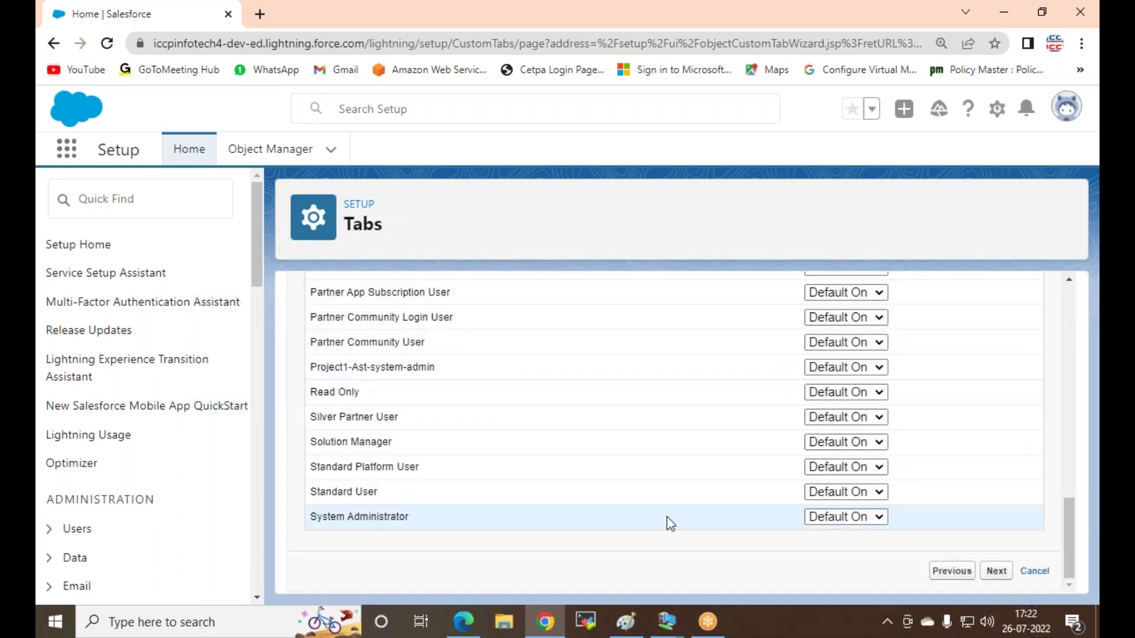
Step: Switch the Standard User profile's tab visibility to Default Off, then back to Default On
left_click(879, 494)
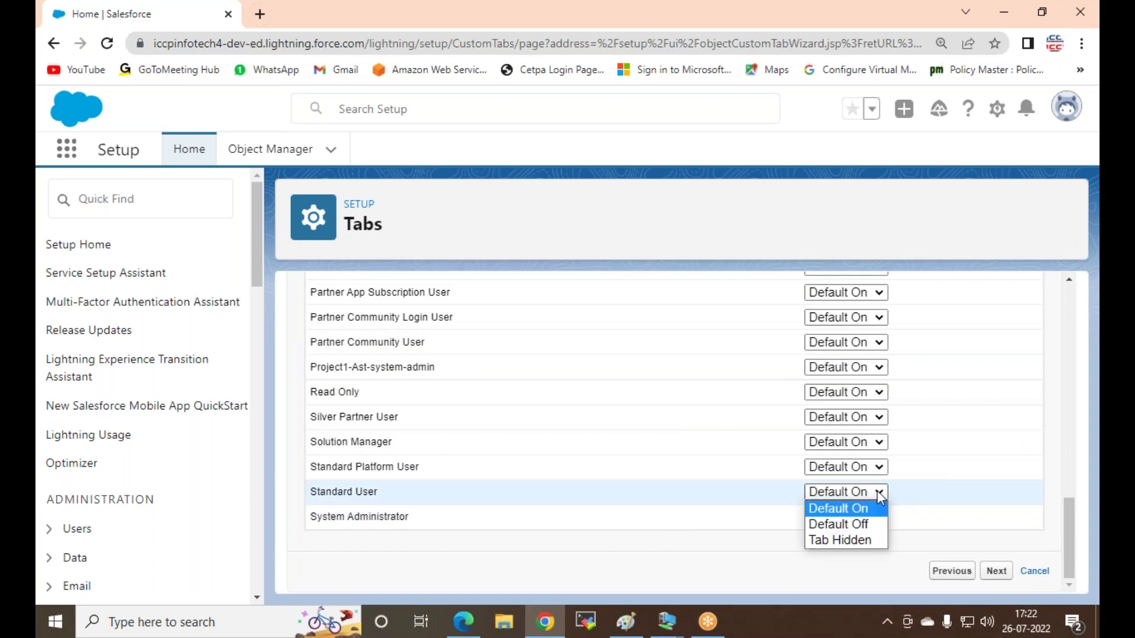
left_click(874, 525)
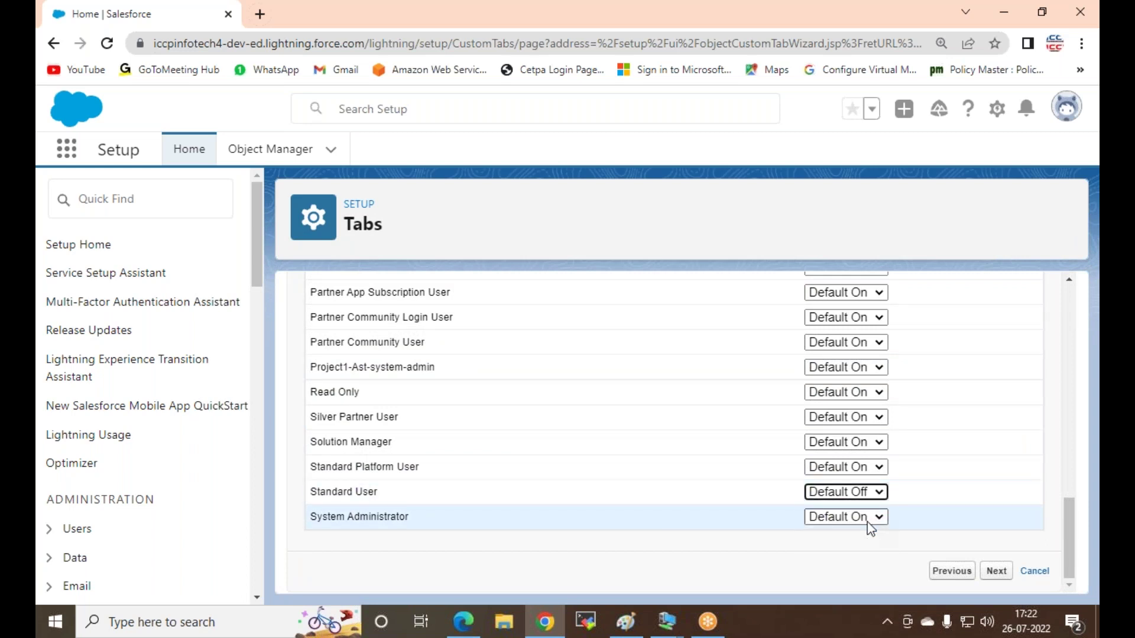
left_click(857, 491)
left_click(855, 508)
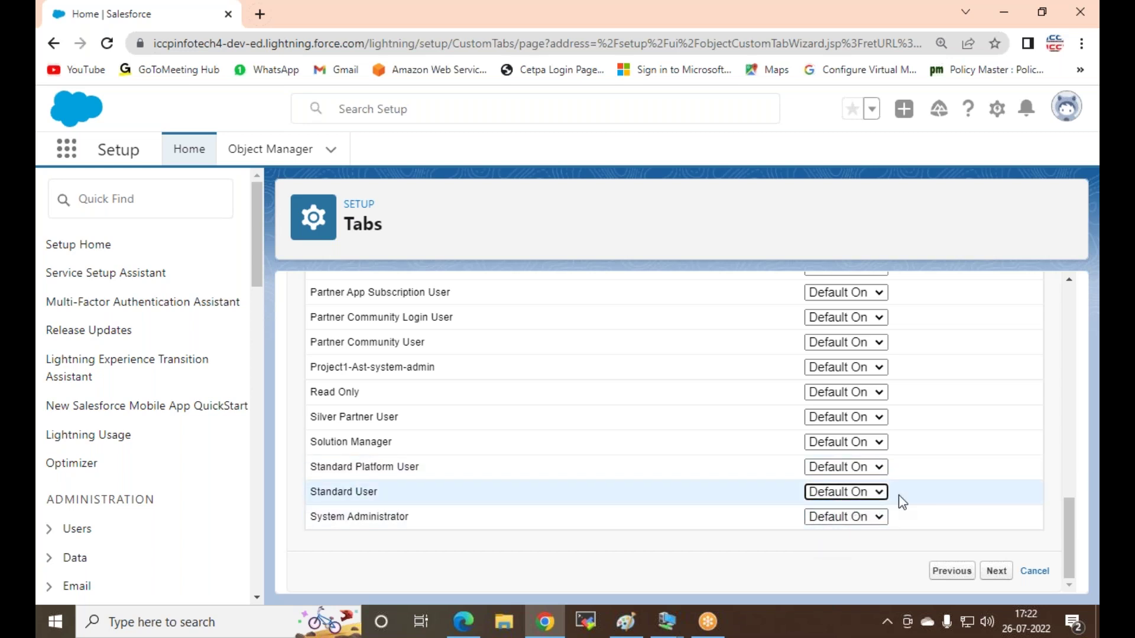
Step: Continue to the custom app assignments, exclude the new tab from all custom apps, and save it
left_click(997, 571)
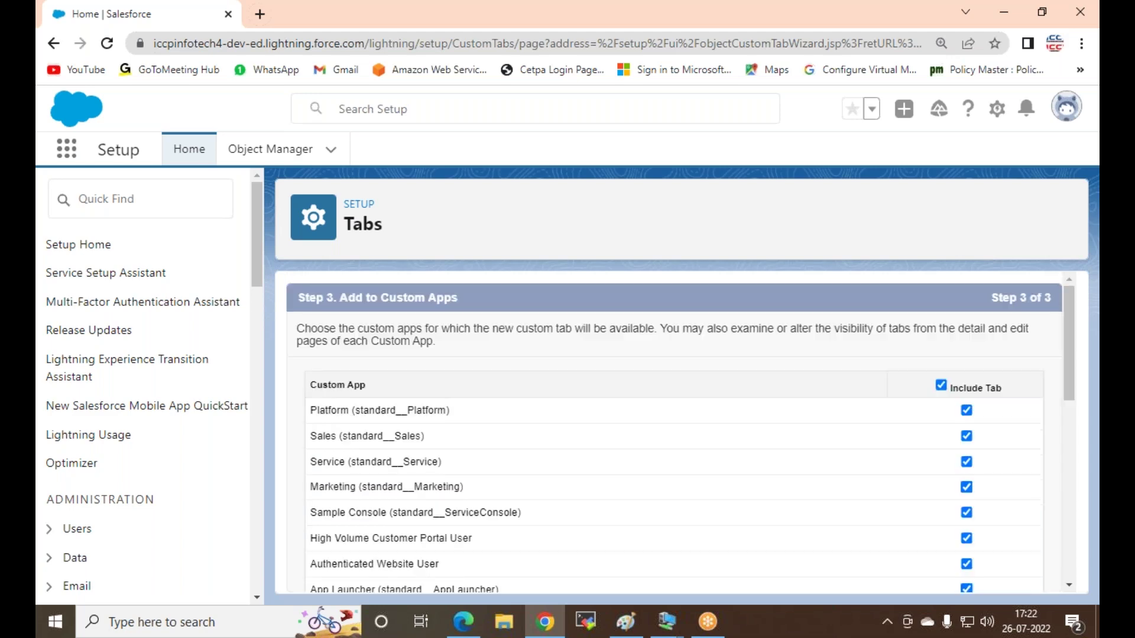
scroll(605, 433, "down", 10)
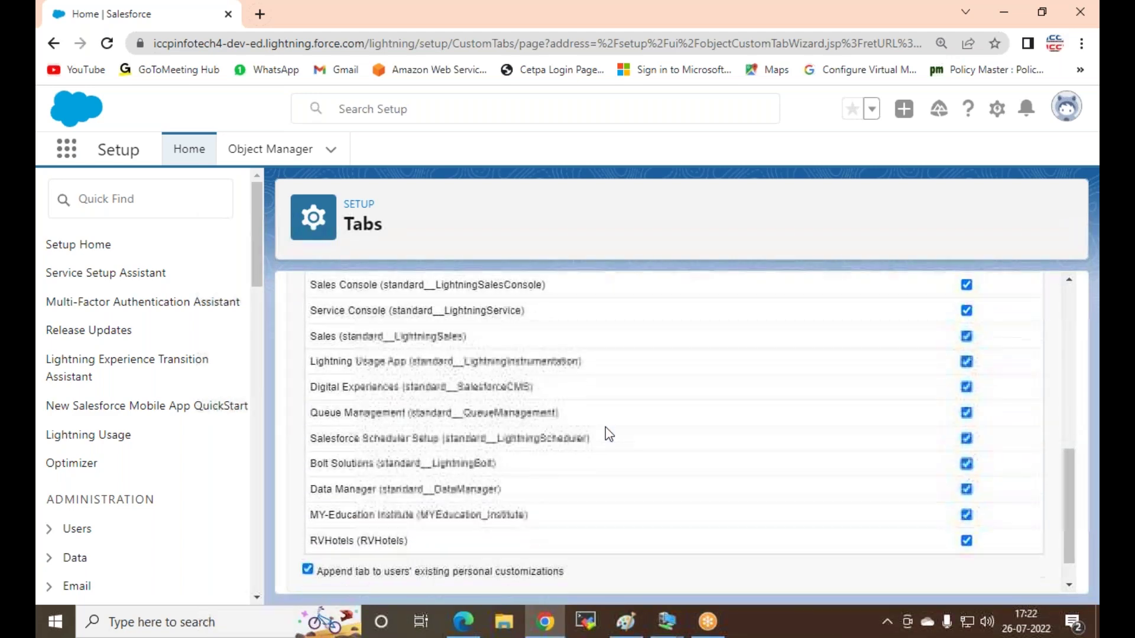
scroll(955, 414, "up", 10)
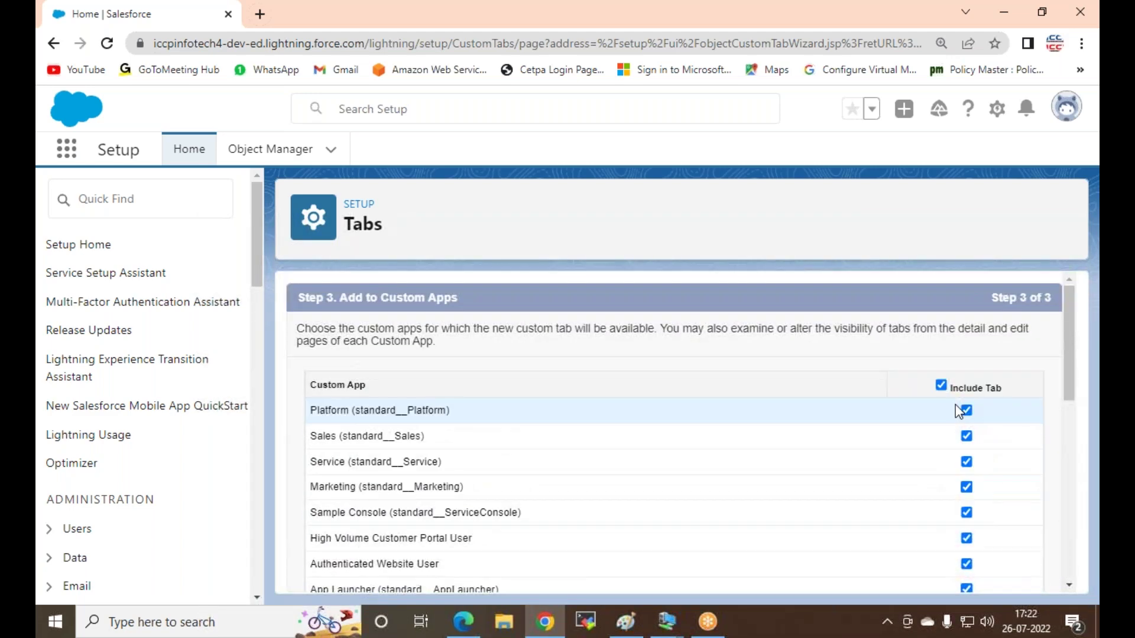
left_click(942, 387)
scroll(849, 413, "down", 10)
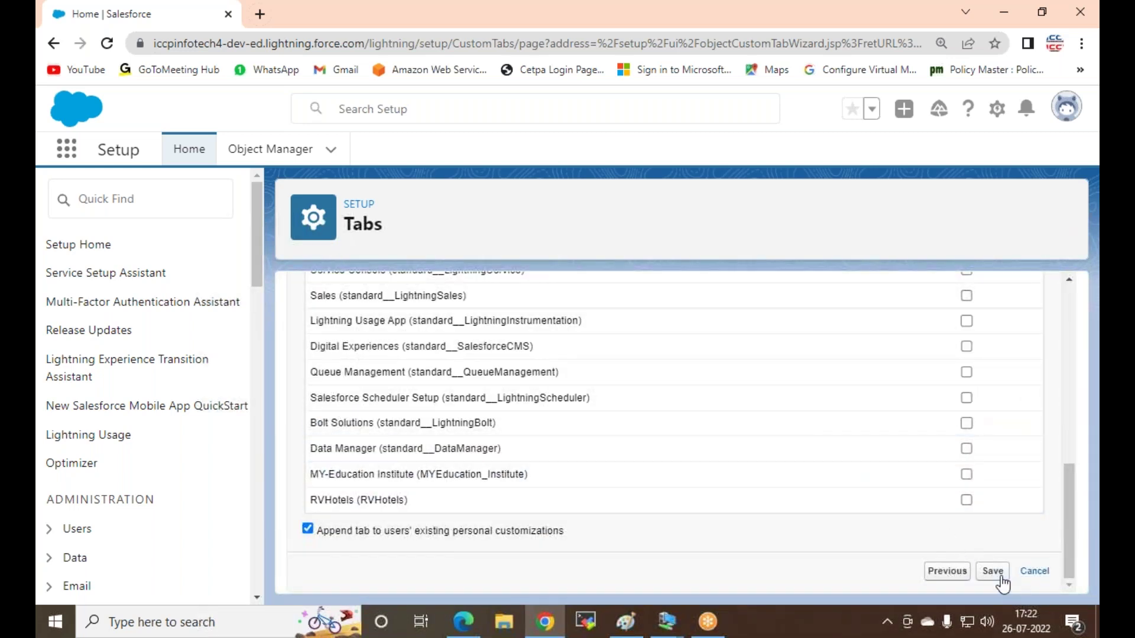
left_click(998, 577)
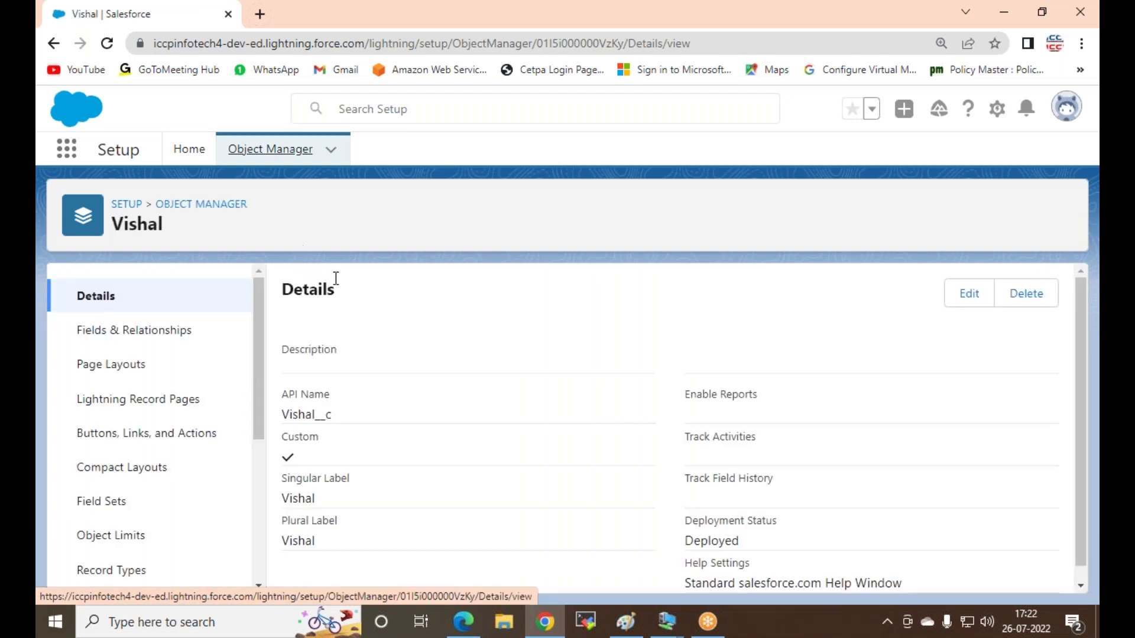
Step: Find the Tabs page in Setup with the search term "tab" and review the custom object tabs list
left_click(187, 159)
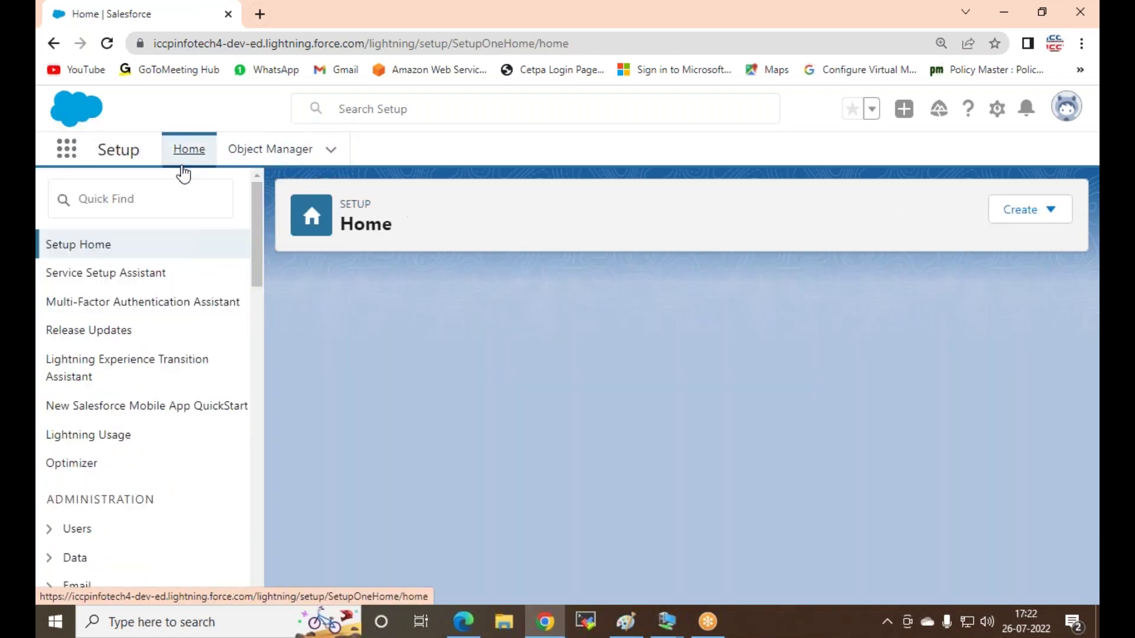
left_click(158, 206)
type("ta")
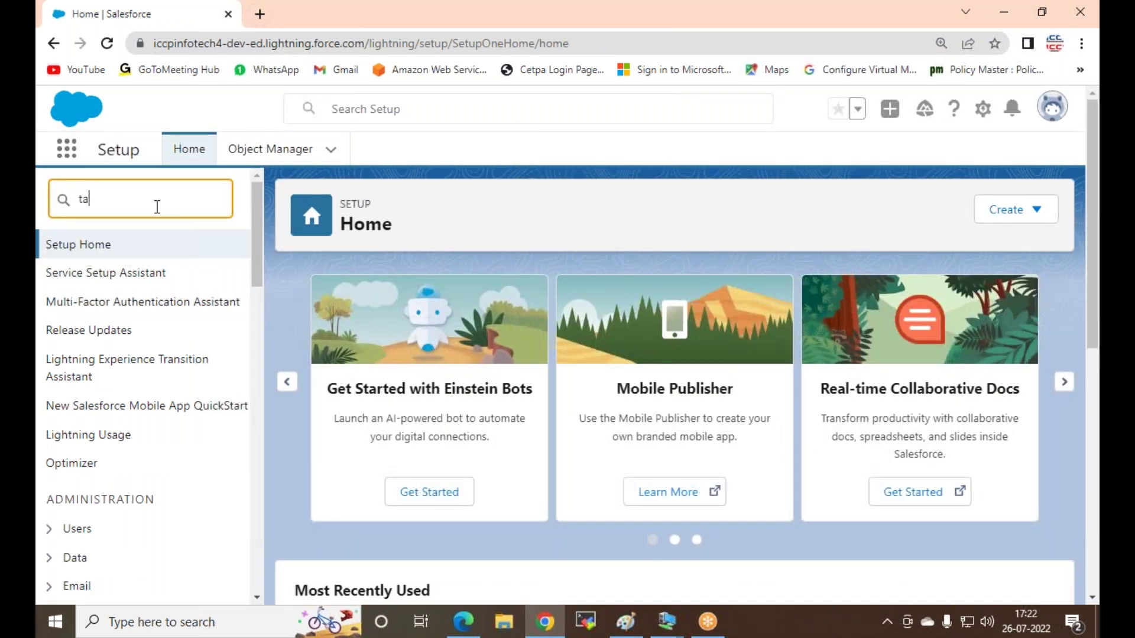
type("b")
left_click(96, 304)
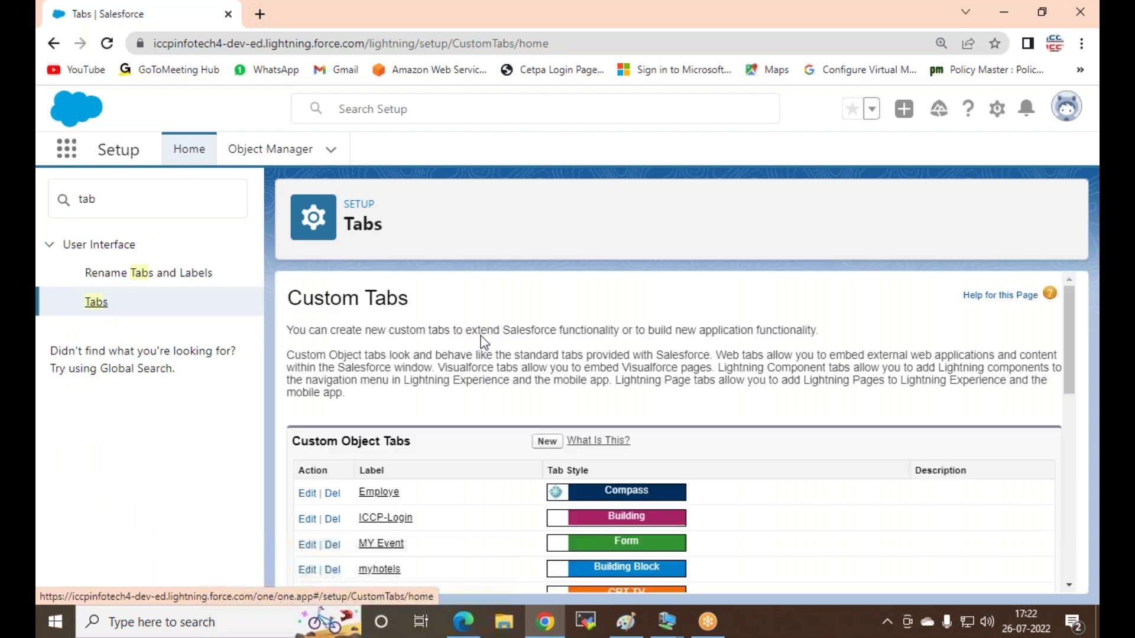
scroll(457, 373, "down", 5)
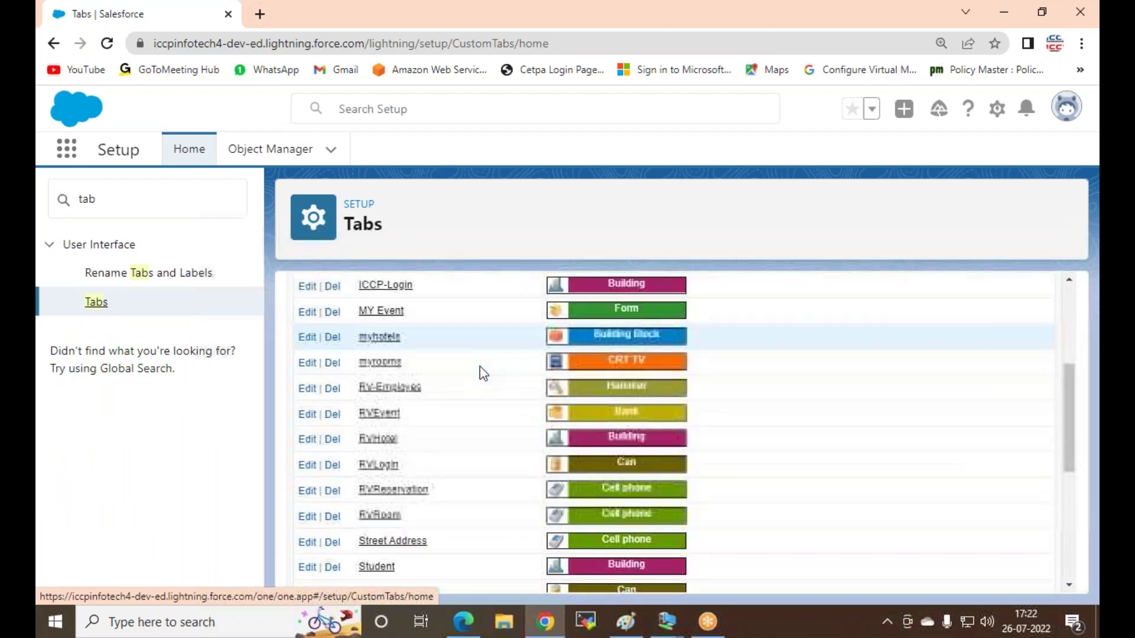
scroll(405, 398, "up", 4)
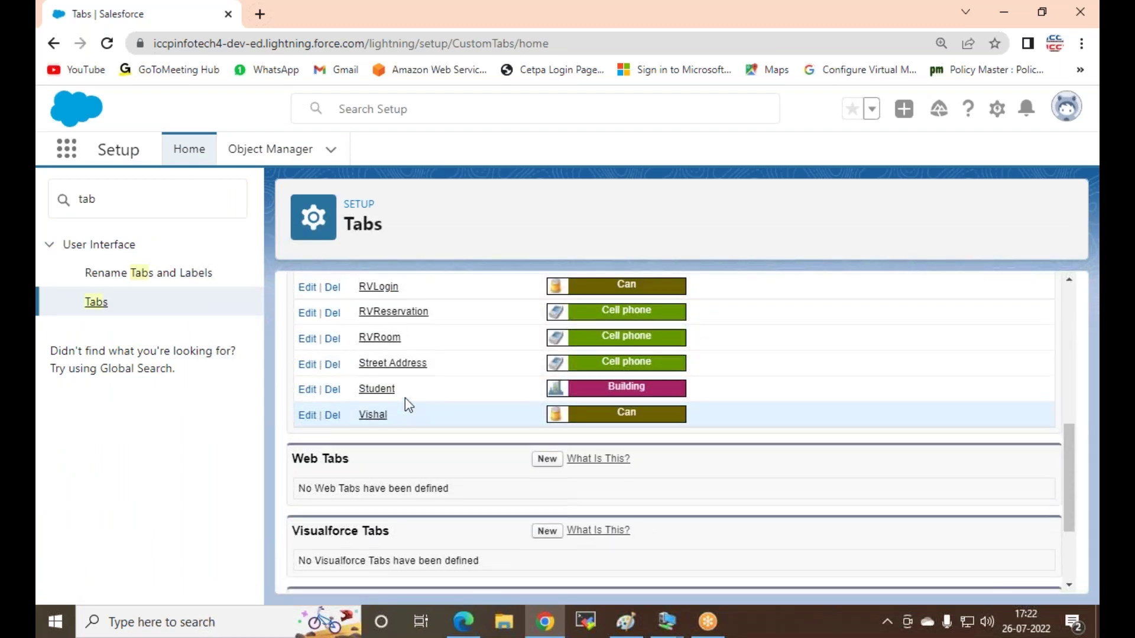
scroll(406, 399, "up", 3)
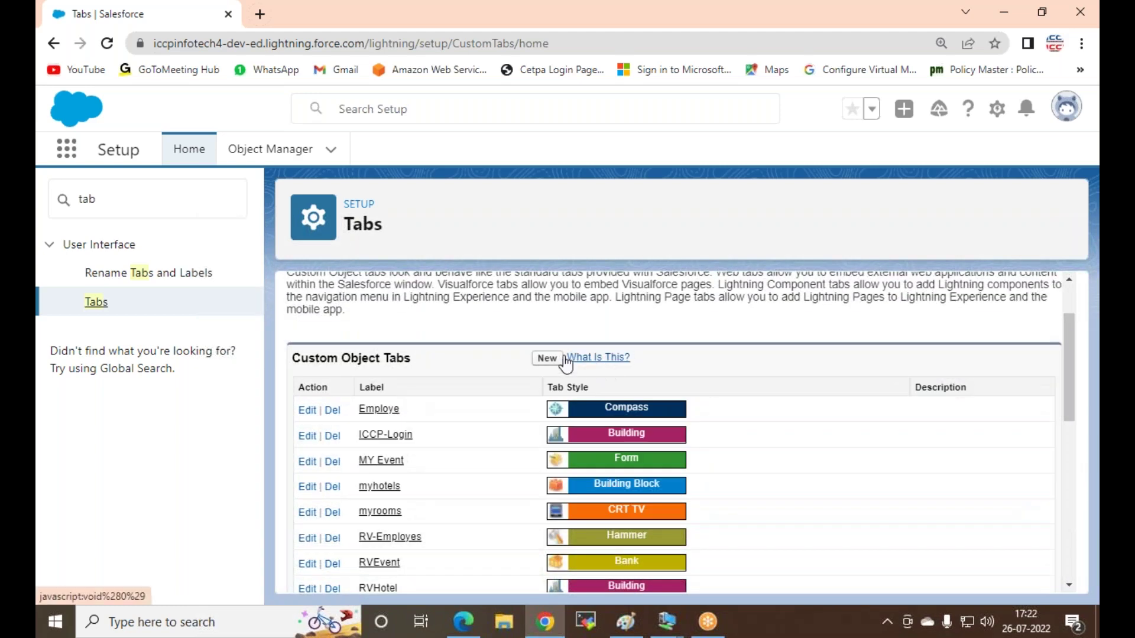
Step: Start a new custom object tab for the first custom object offered, assign the Books tab style, and continue to the profile settings
left_click(548, 364)
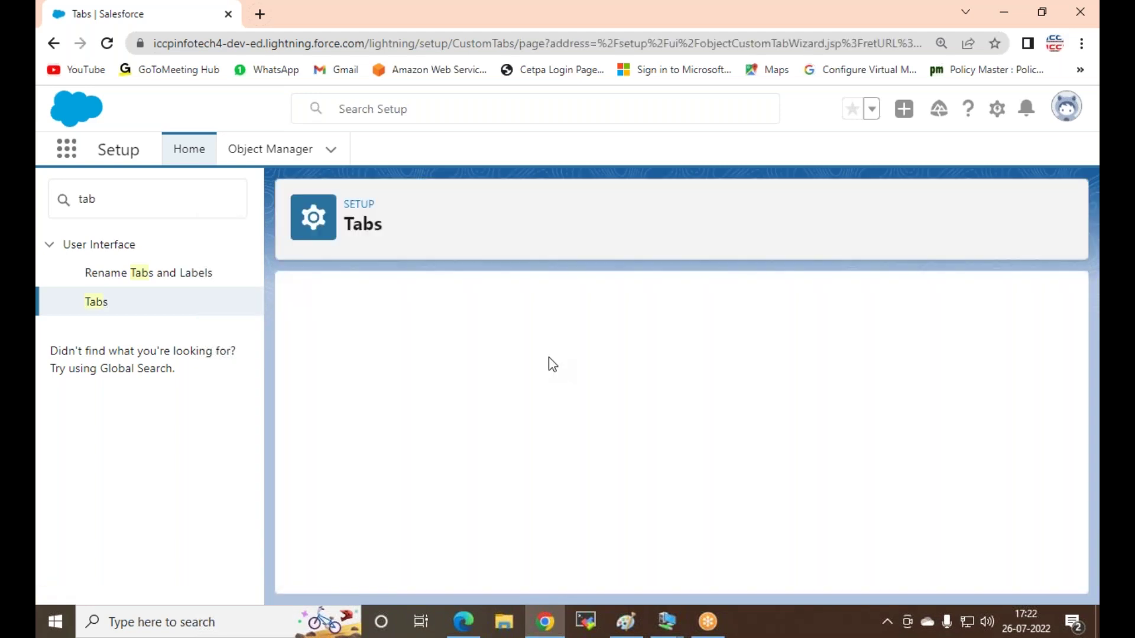
left_click(506, 450)
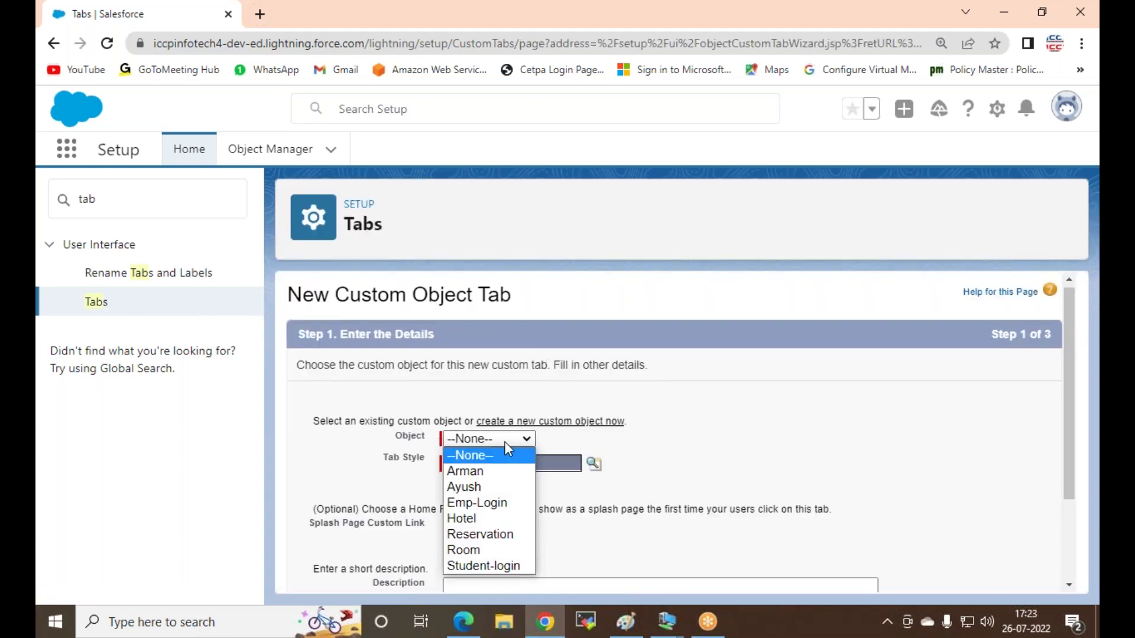
left_click(488, 478)
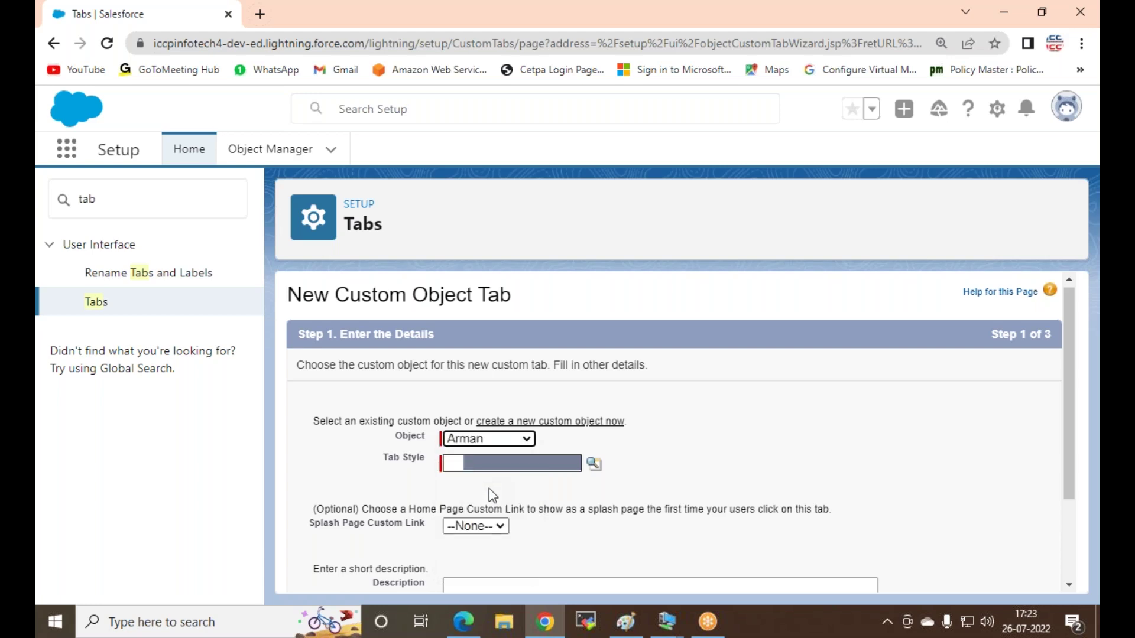
left_click(518, 465)
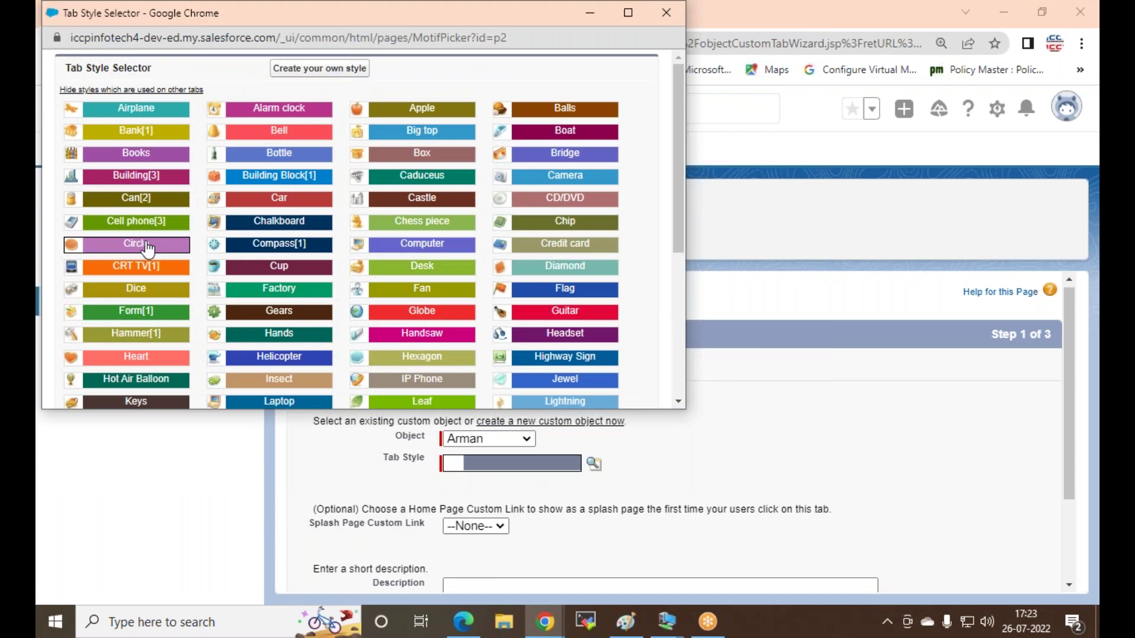
left_click(159, 156)
scroll(824, 415, "down", 2)
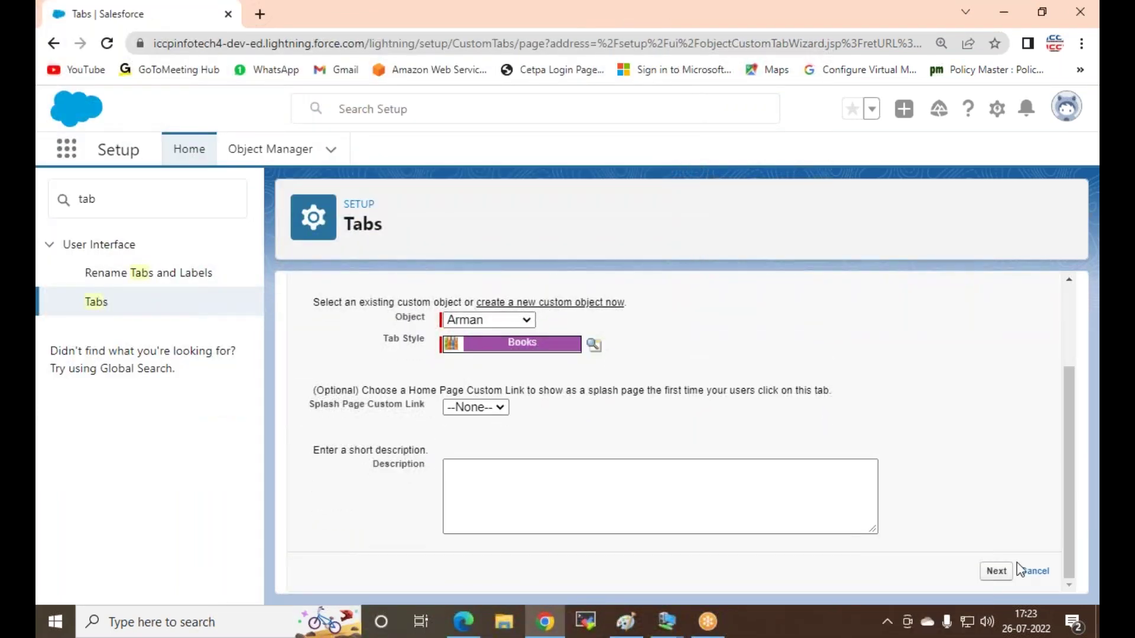
left_click(996, 571)
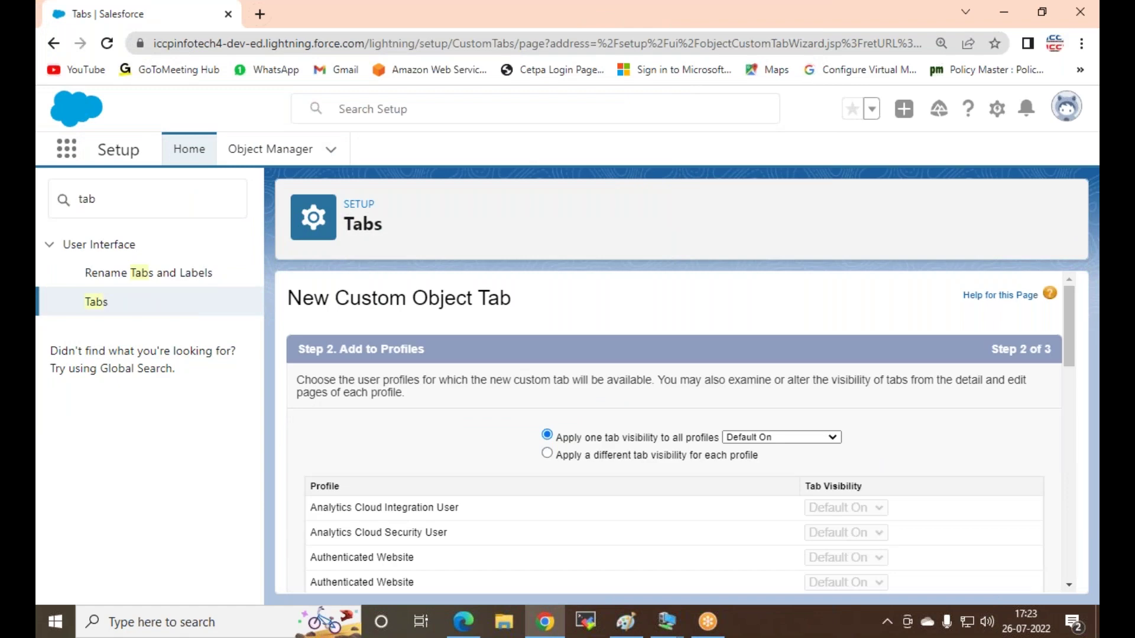
Step: Keep Default On visibility for all profiles, exclude the Books-style tab from all custom apps, and save it
scroll(992, 555, "down", 15)
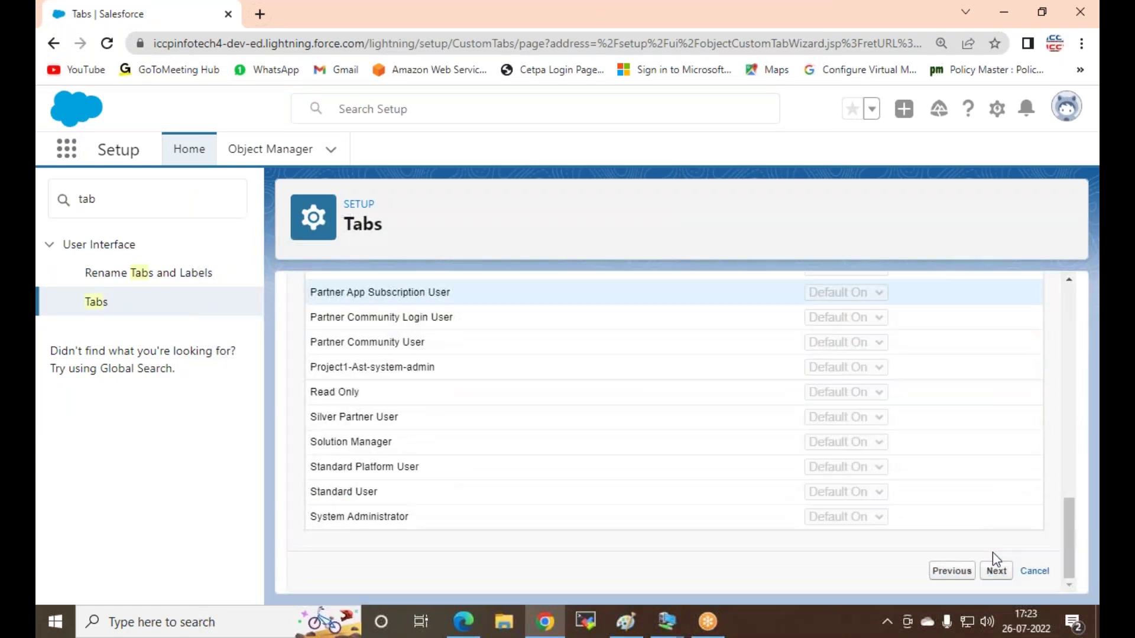
left_click(996, 571)
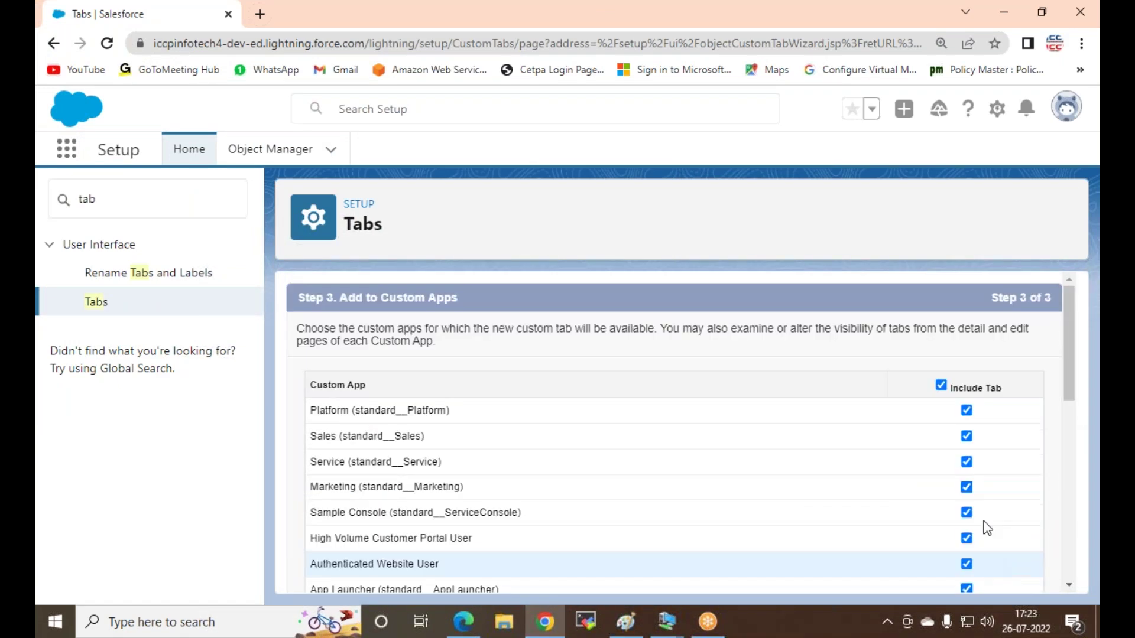
left_click(941, 387)
scroll(954, 460, "down", 10)
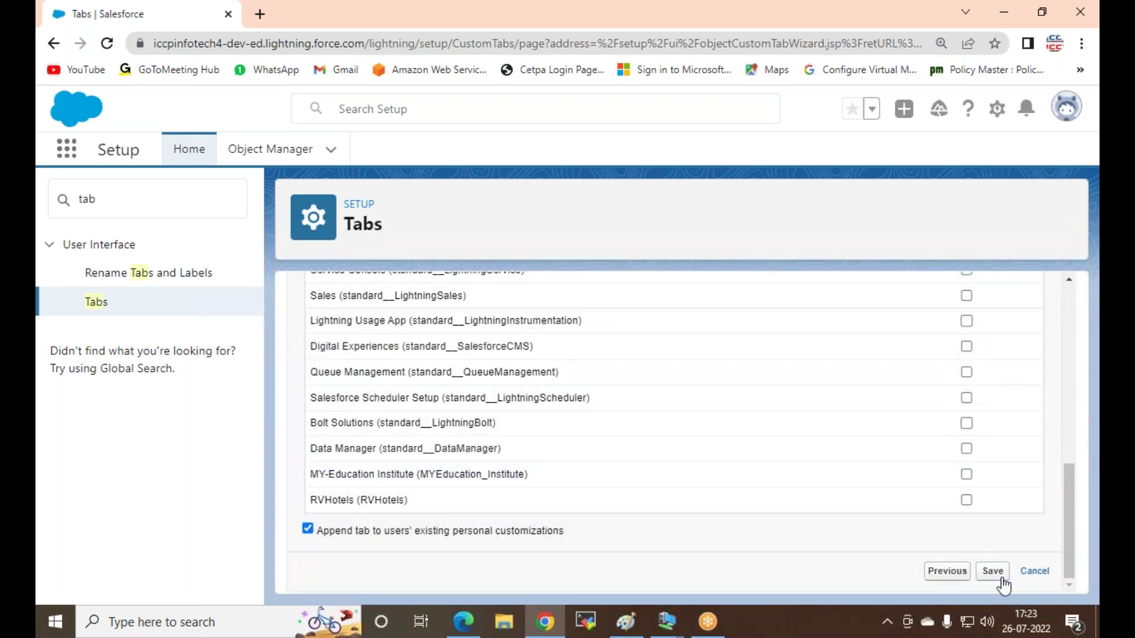
left_click(992, 571)
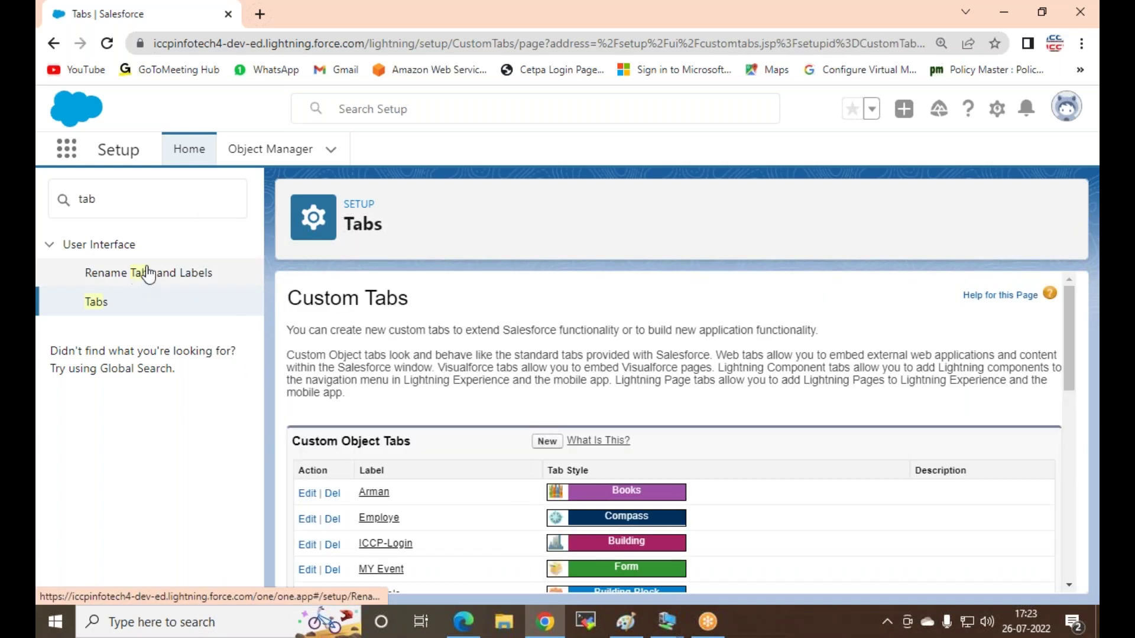
Step: Start another custom object tab for the first remaining custom object, assign the Desk tab style, and continue to the profile settings
scroll(423, 441, "down", 1)
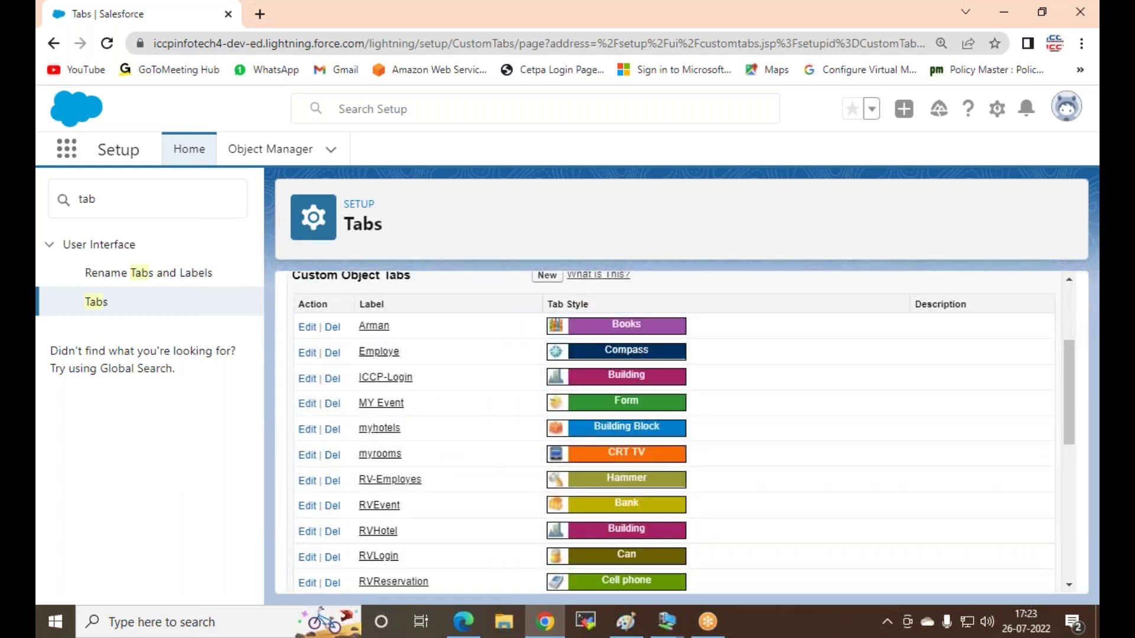
left_click(545, 277)
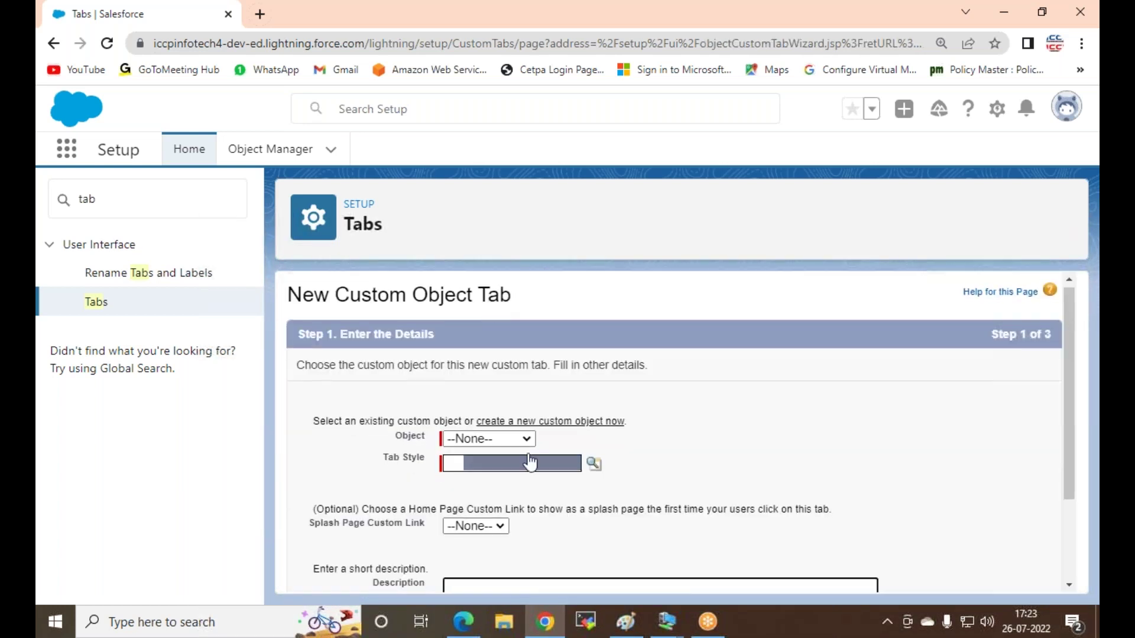
left_click(525, 442)
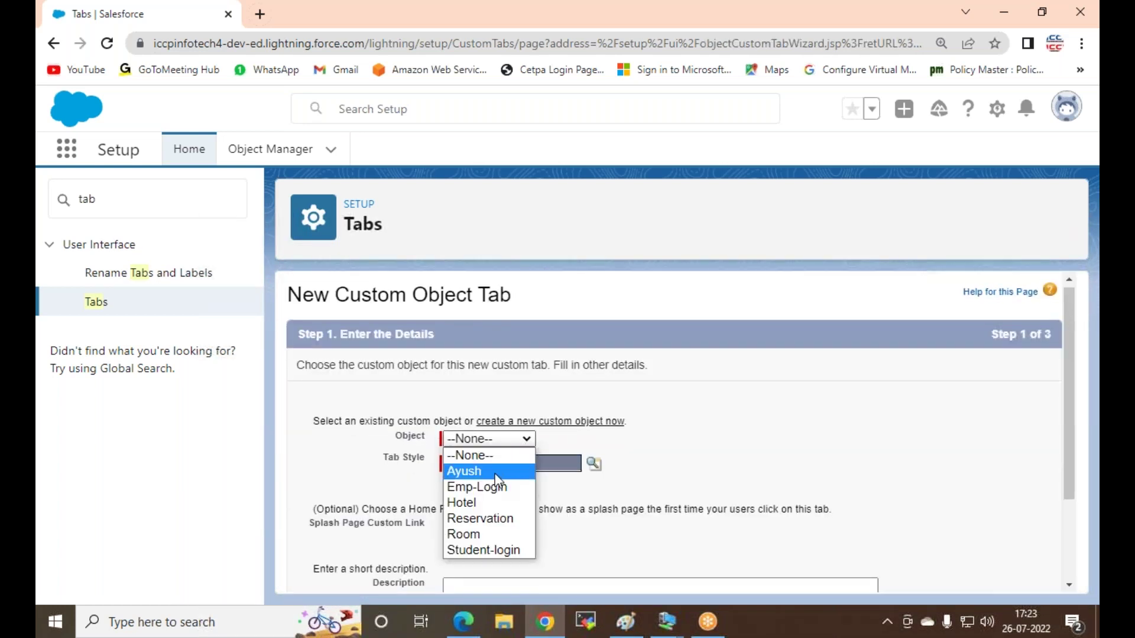
left_click(472, 471)
left_click(593, 464)
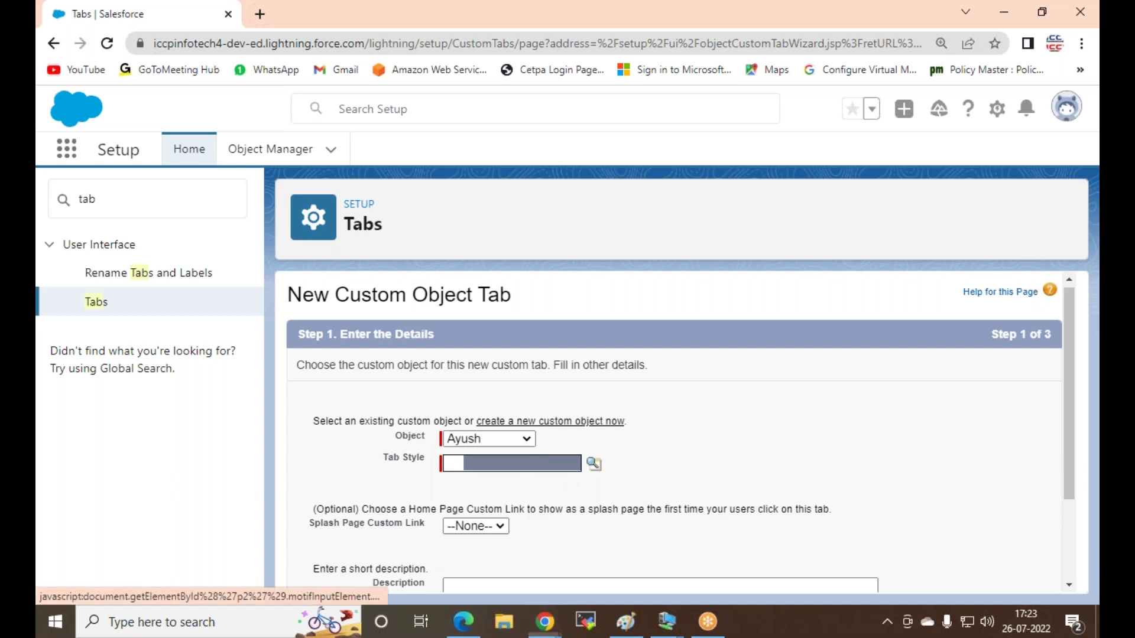
left_click(467, 269)
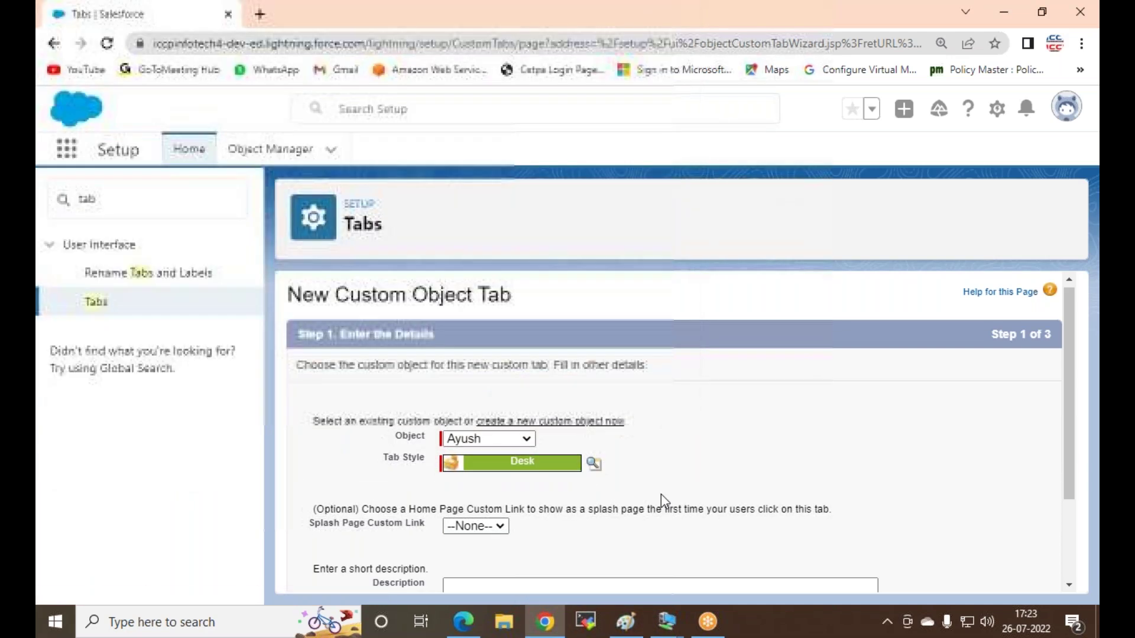
left_click(996, 575)
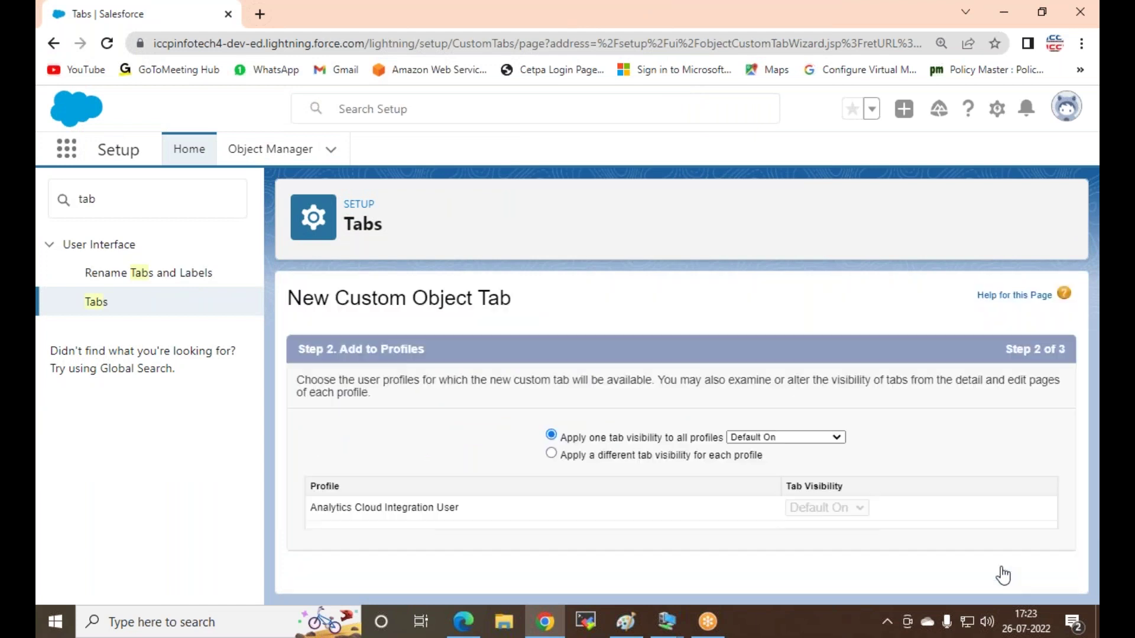
Step: Keep Default On visibility for all profiles, exclude the Desk-style tab from all custom apps, and save it
scroll(907, 461, "down", 15)
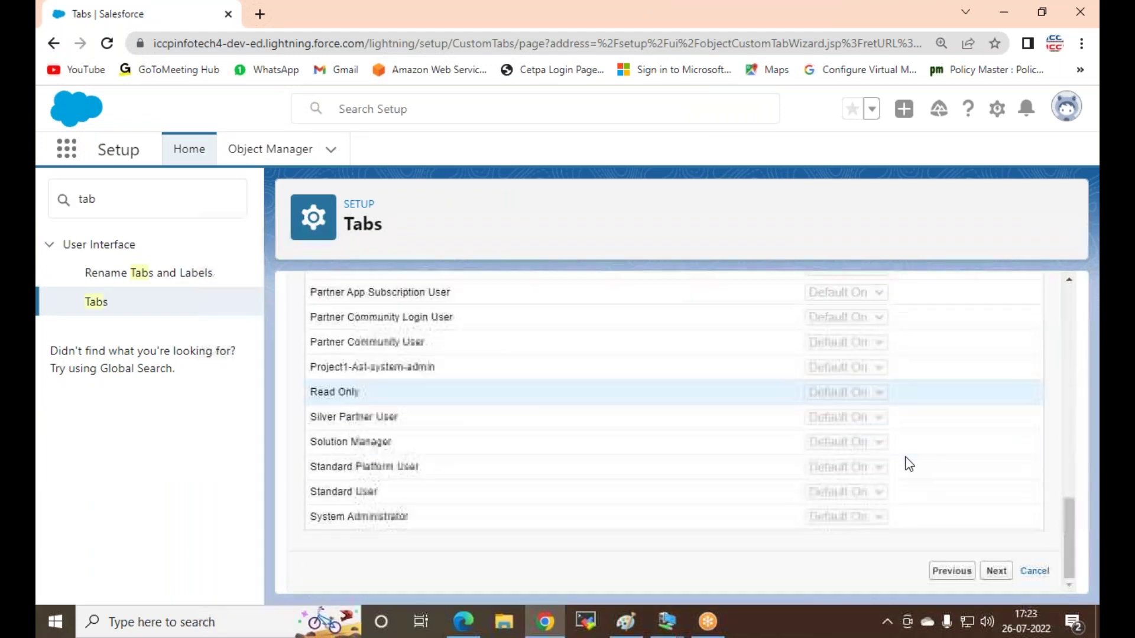
left_click(996, 571)
left_click(941, 385)
scroll(949, 444, "down", 10)
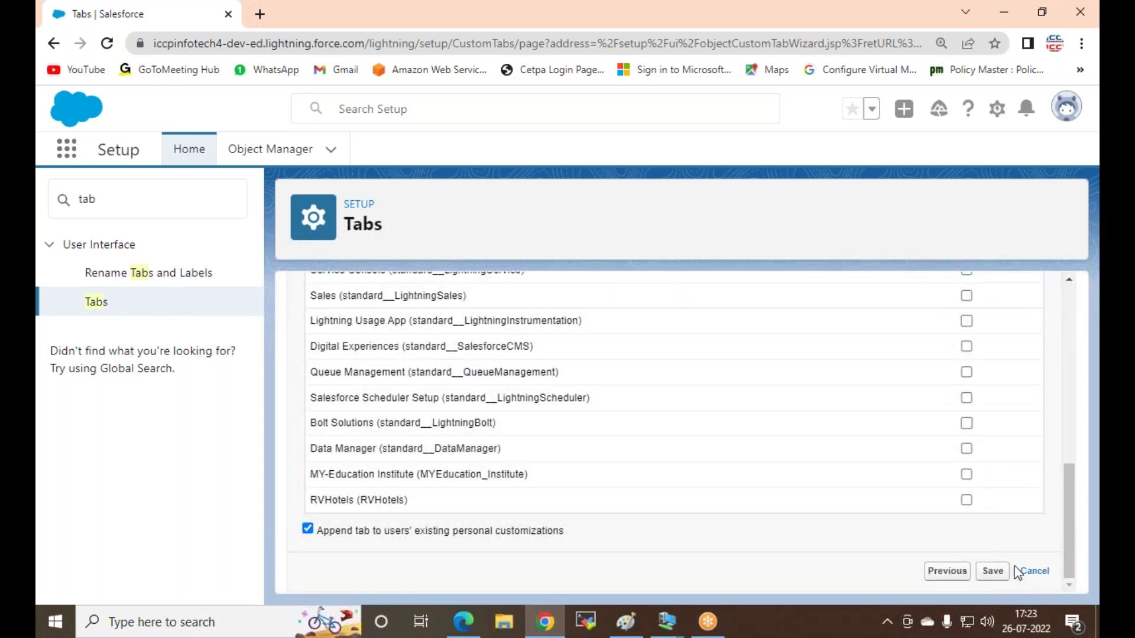
left_click(996, 571)
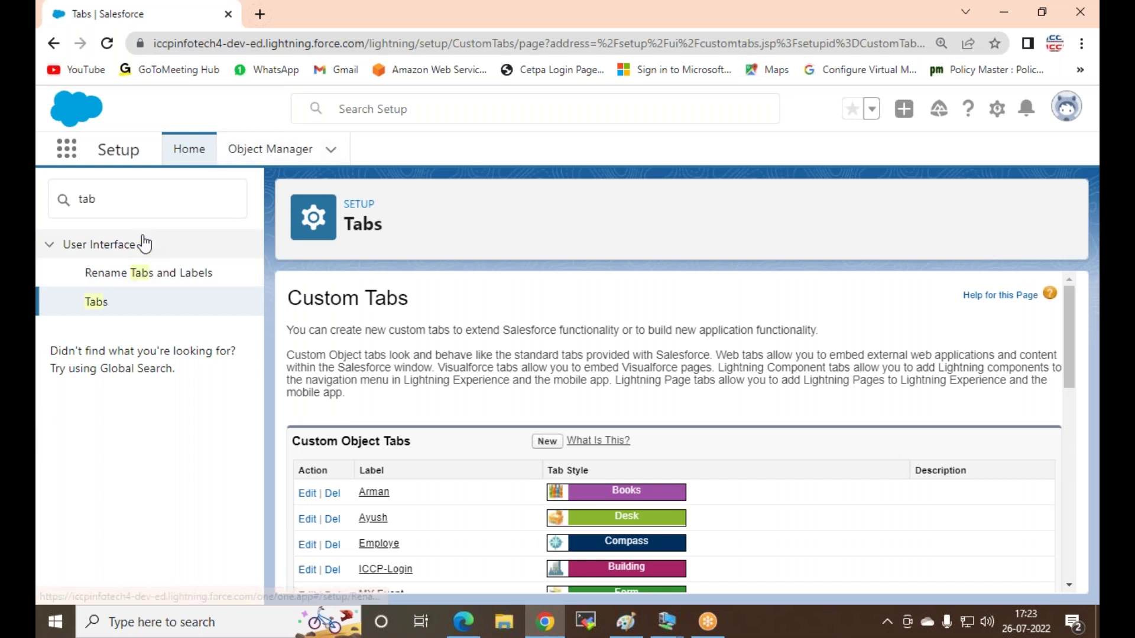
Step: Search Setup for "app" and open the App Manager
left_click_drag(137, 191, 39, 183)
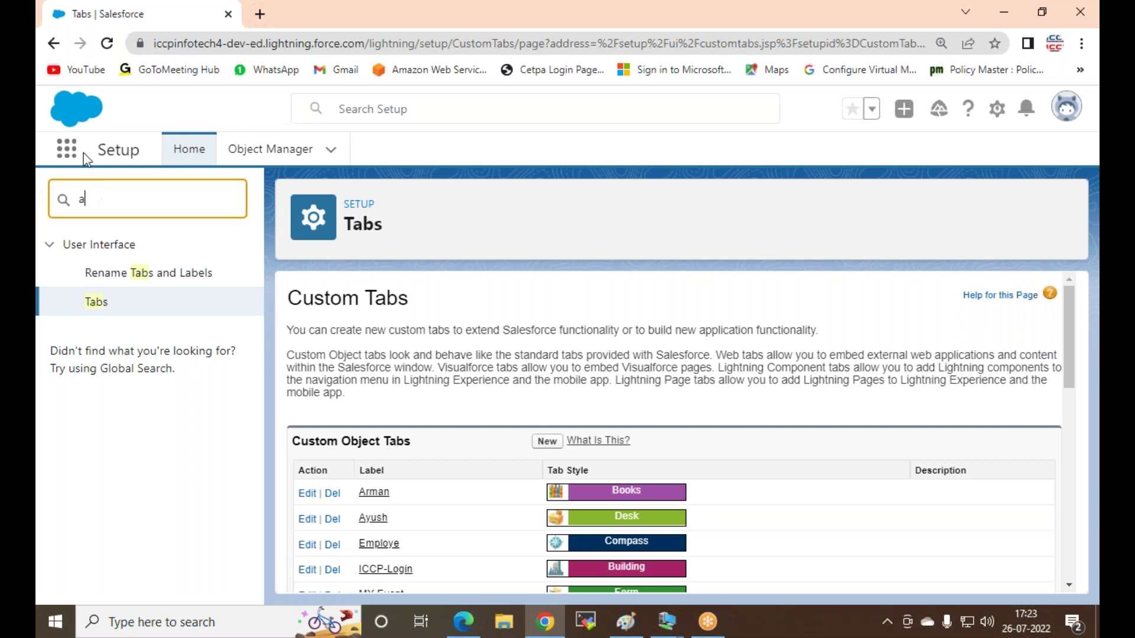
type("pp")
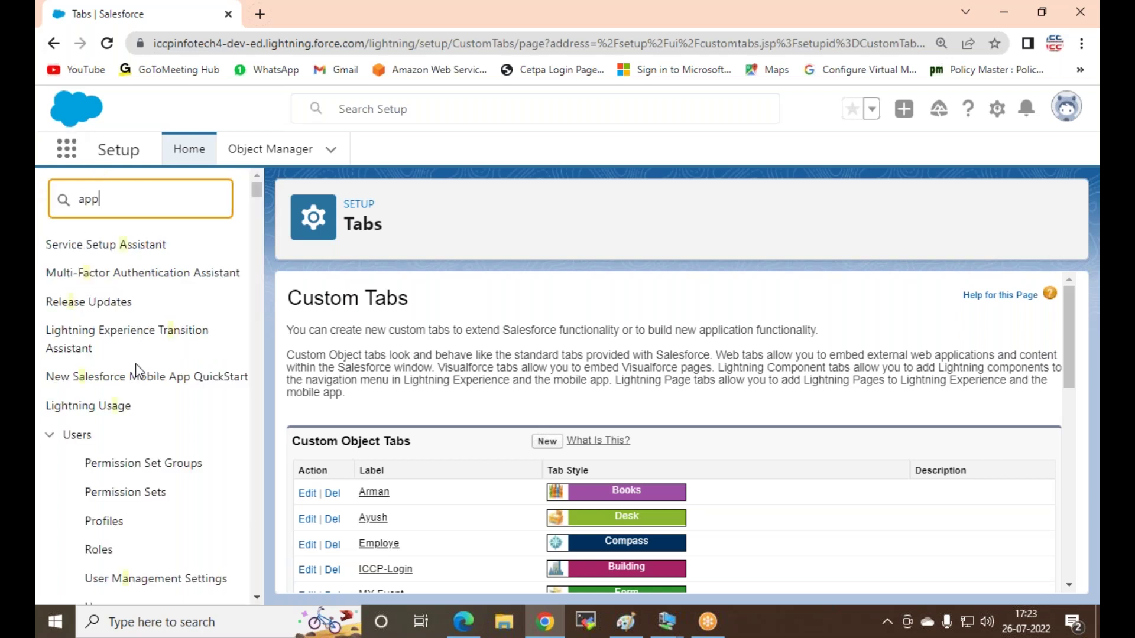
left_click(121, 381)
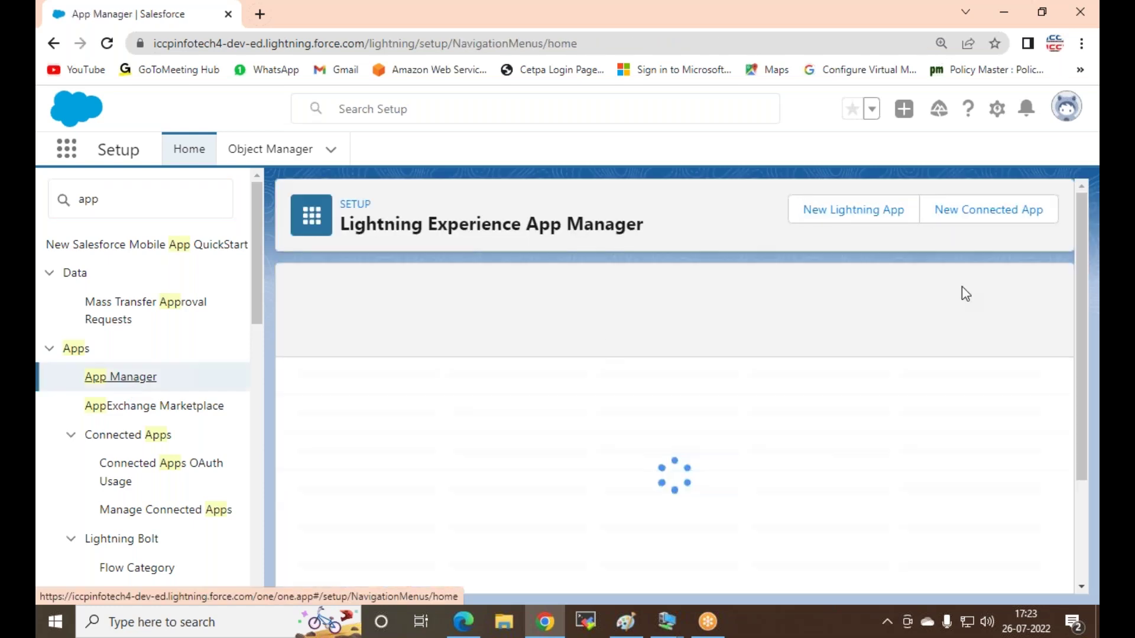
Step: Start a new Lightning app with MyTest_APP as its app name and developer name
left_click(822, 213)
left_click(336, 370)
type("MyTest_APP")
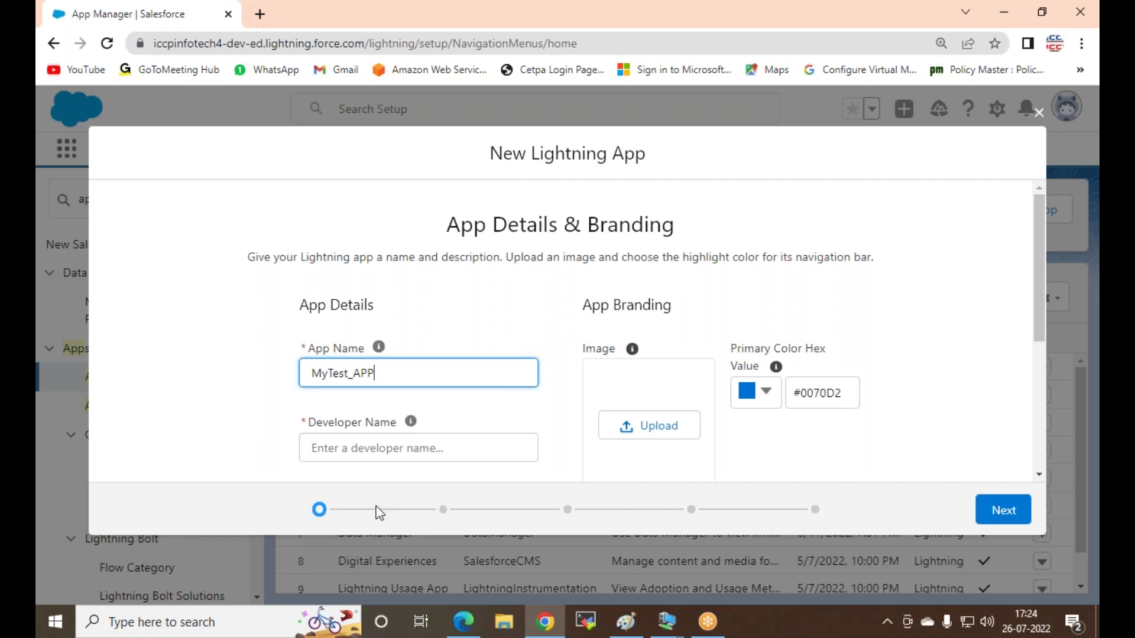
left_click(372, 447)
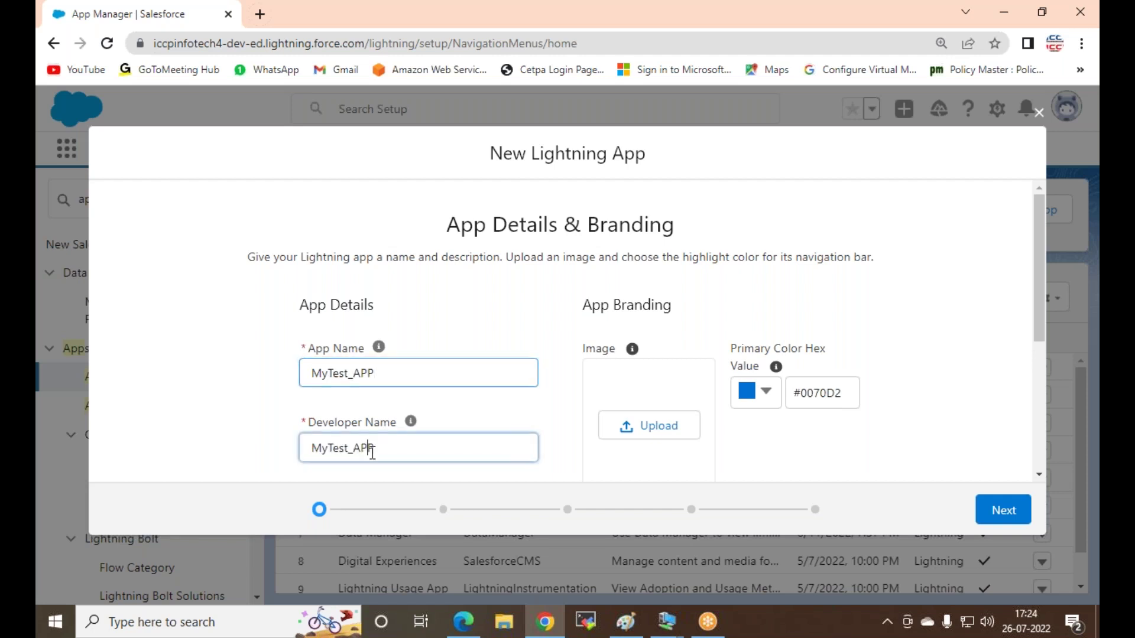
Step: Keep the default branding, app options and utility items for the new Lightning app and continue to the navigation items
scroll(679, 410, "down", 1)
scroll(678, 410, "down", 2)
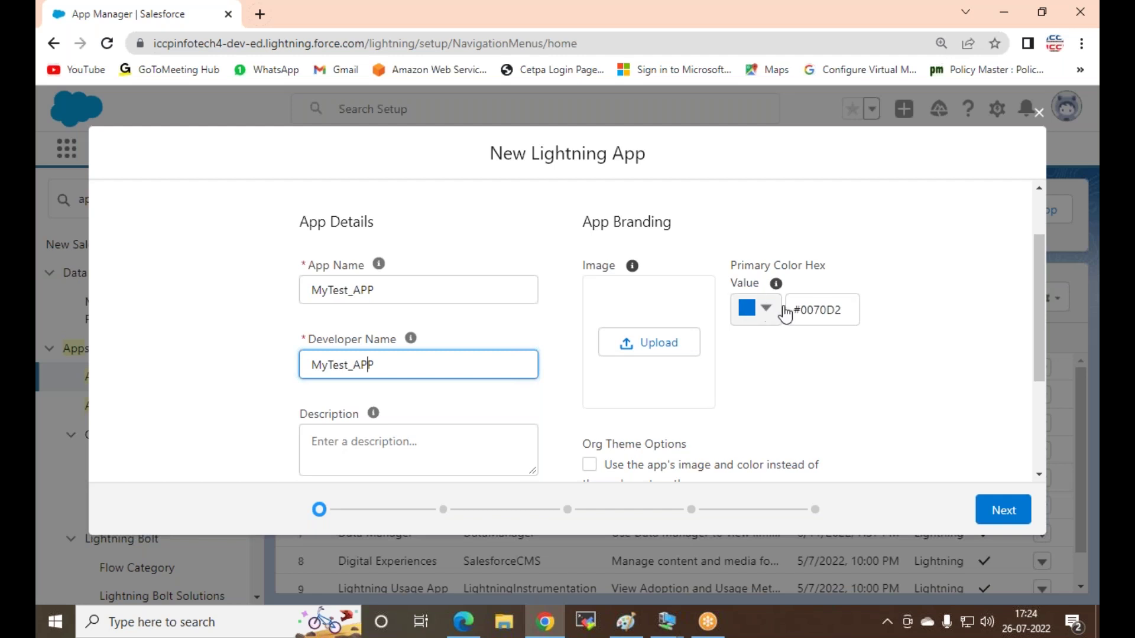
left_click(1003, 510)
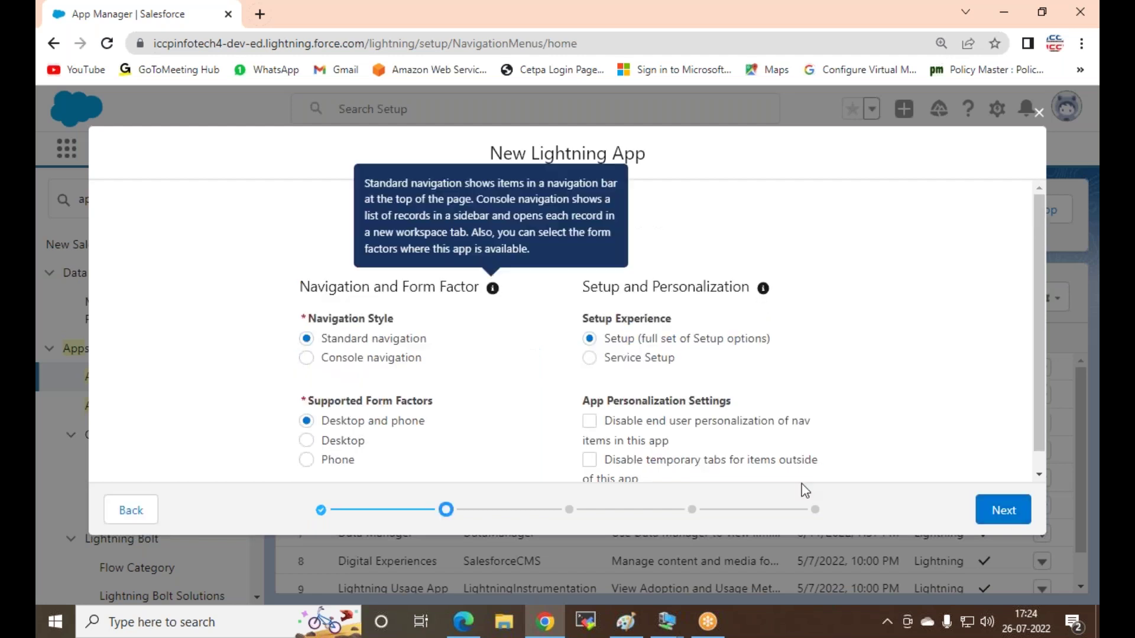
left_click(999, 511)
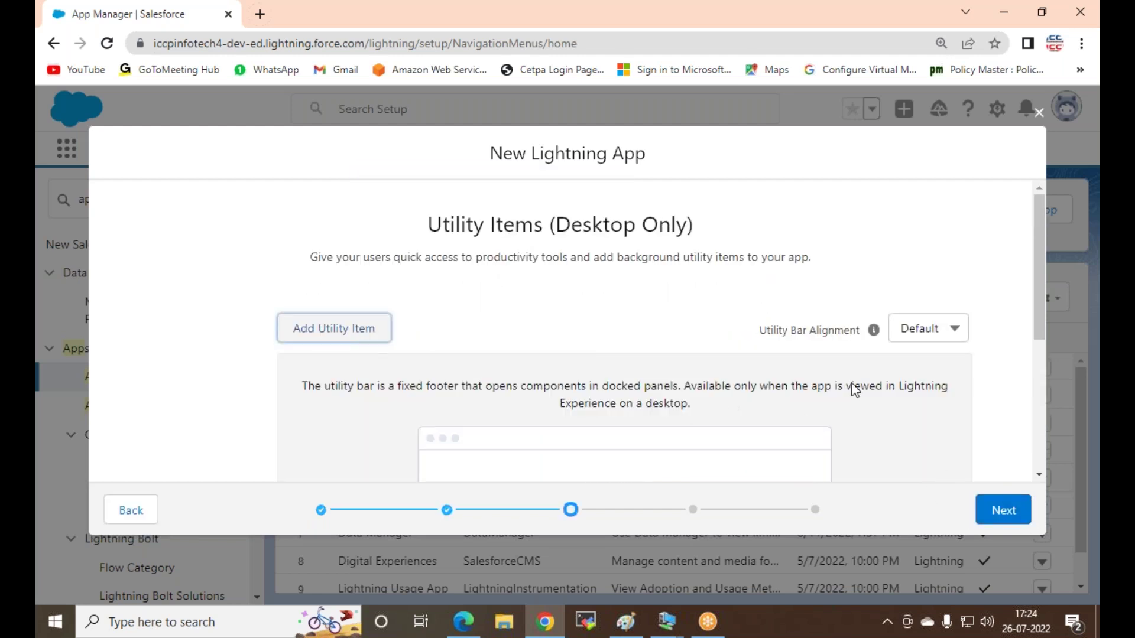
left_click(1000, 509)
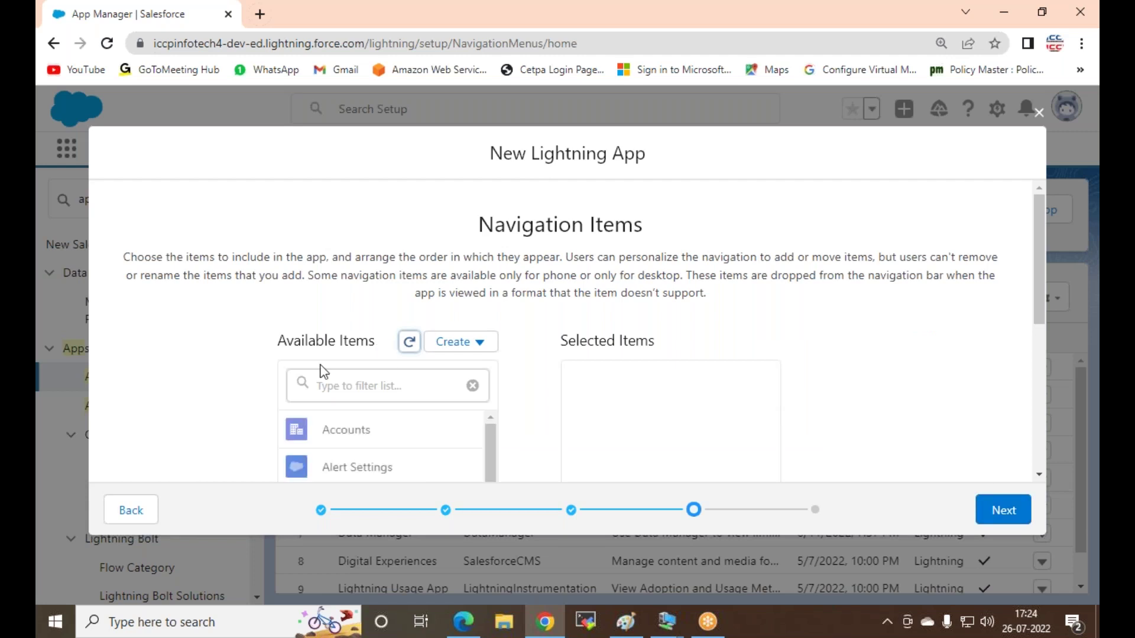
Step: Add Accounts to the app's selected navigation items and continue to the user profiles
scroll(362, 438, "down", 4)
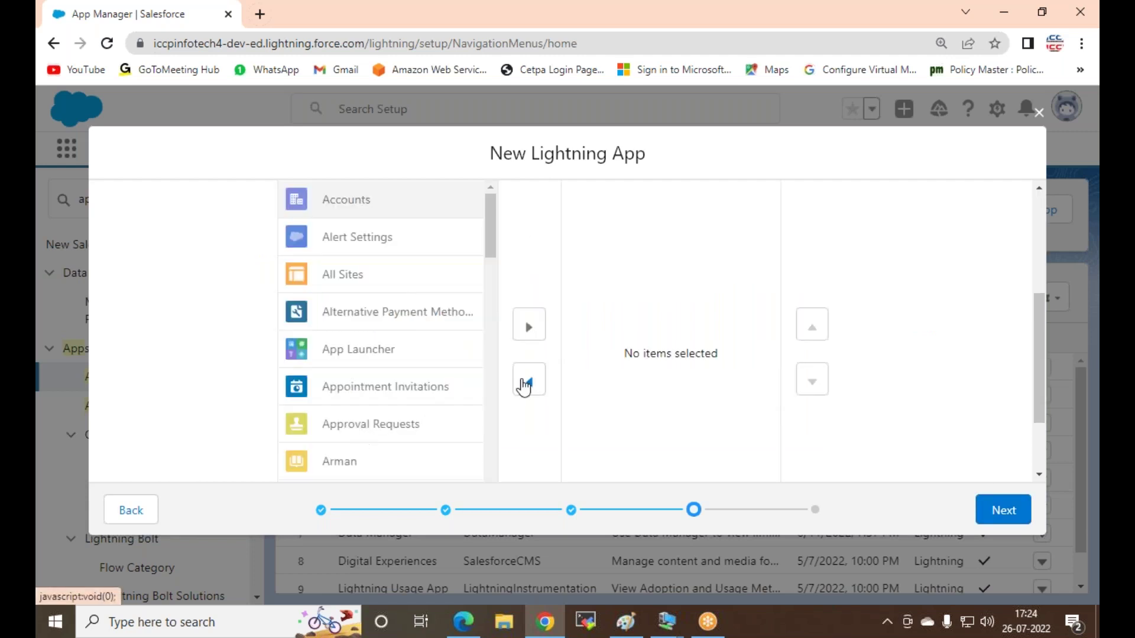
left_click(525, 325)
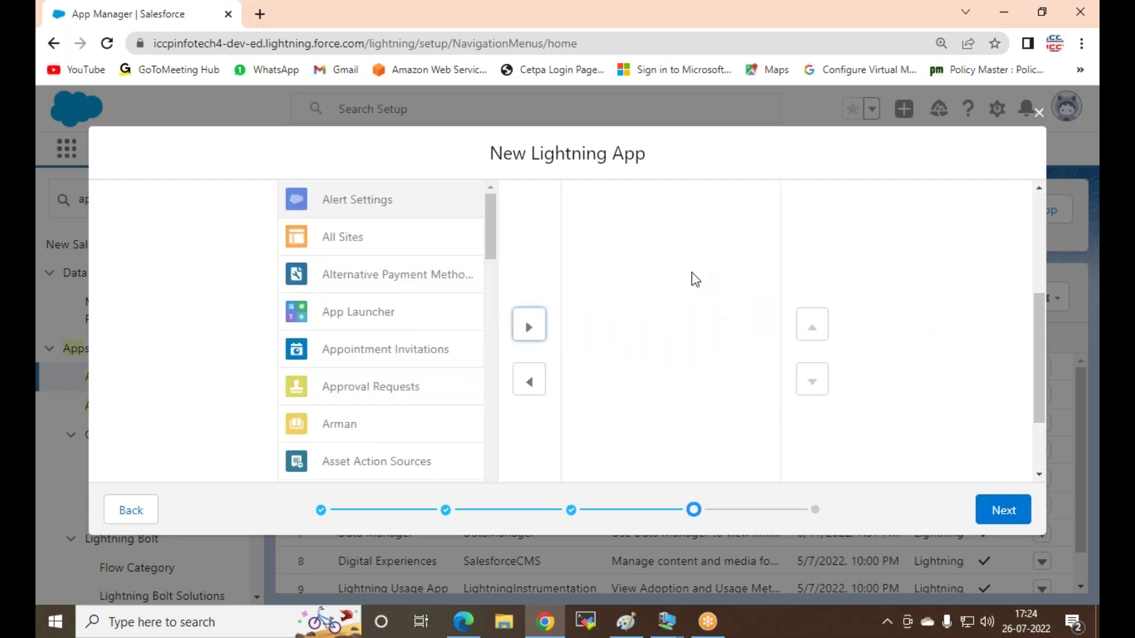
scroll(801, 358, "up", 4)
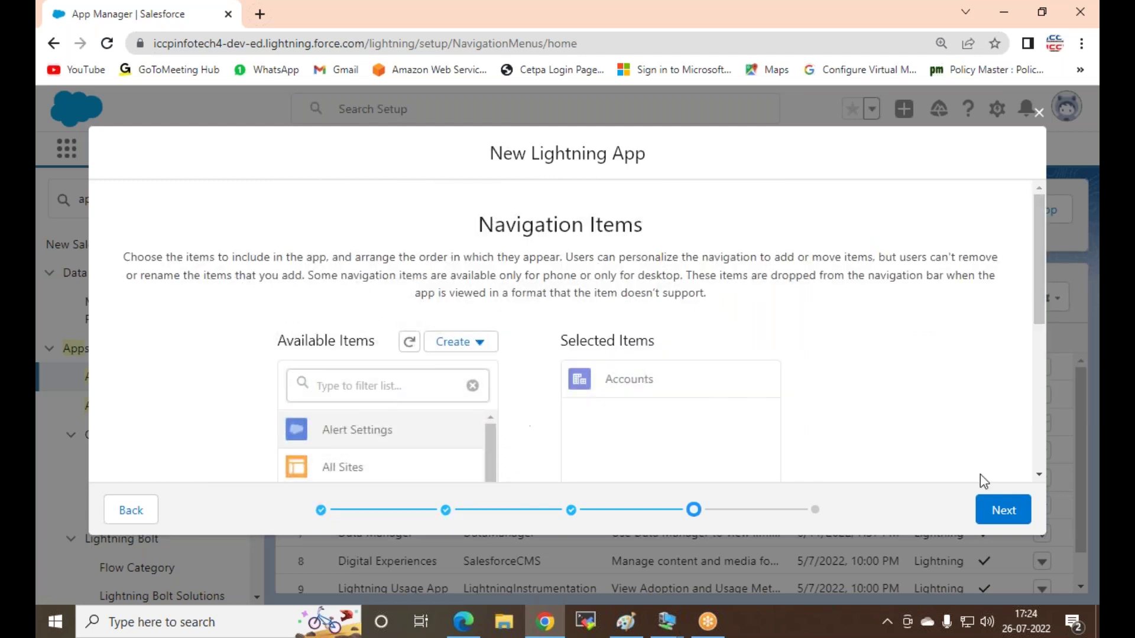
left_click(990, 518)
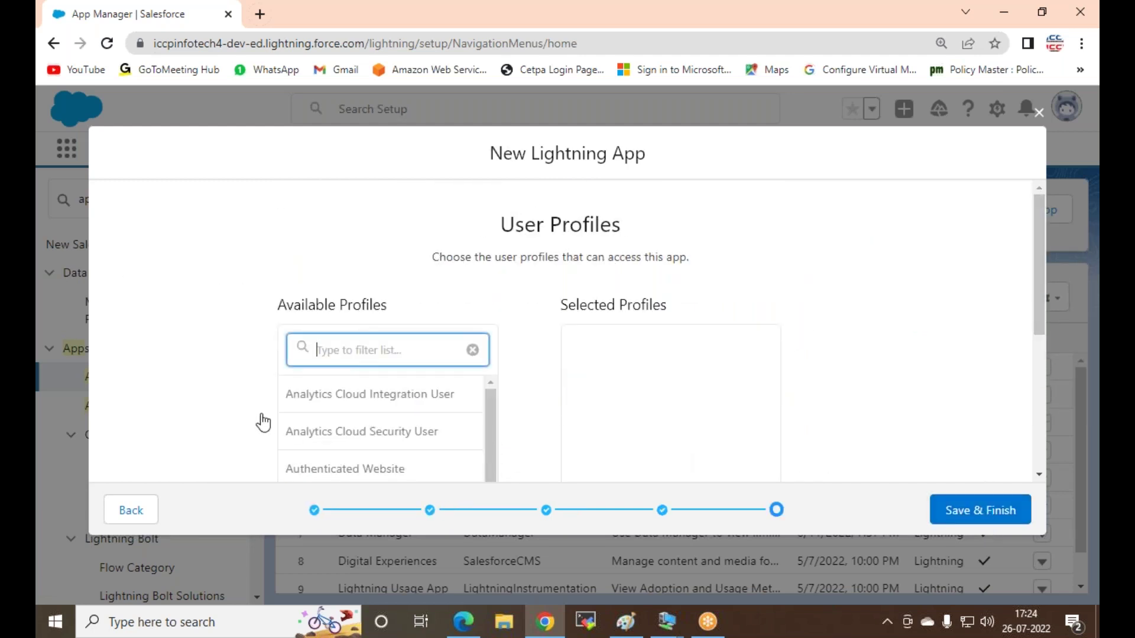
Step: Filter the available user profiles by "sys", then save and finish the app without assigning a profile
type("sys")
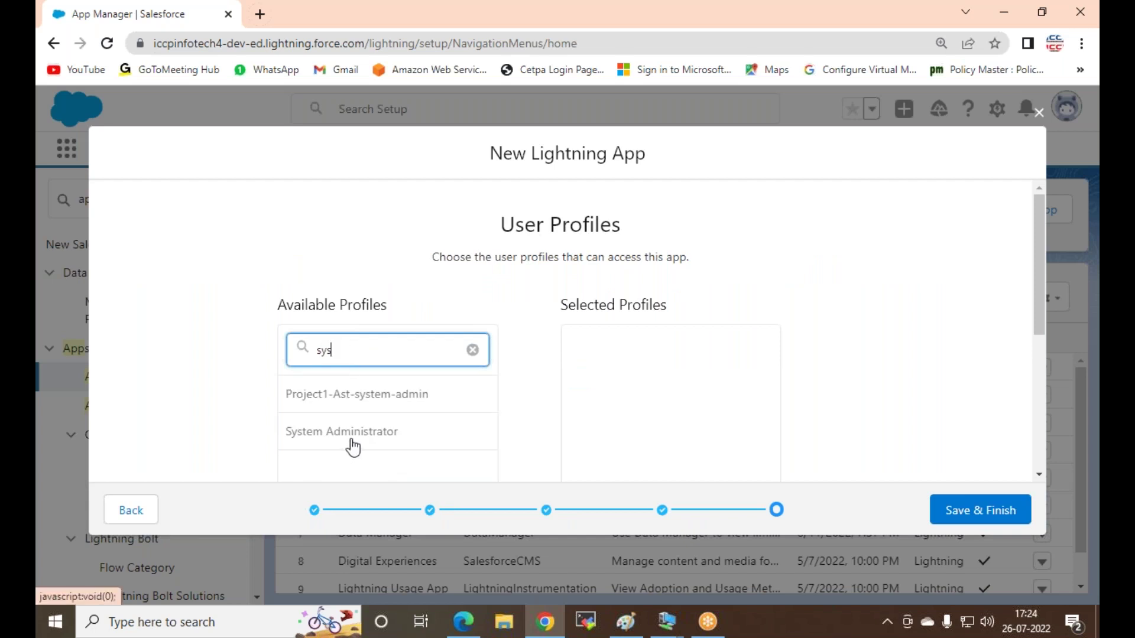
scroll(352, 448, "down", 3)
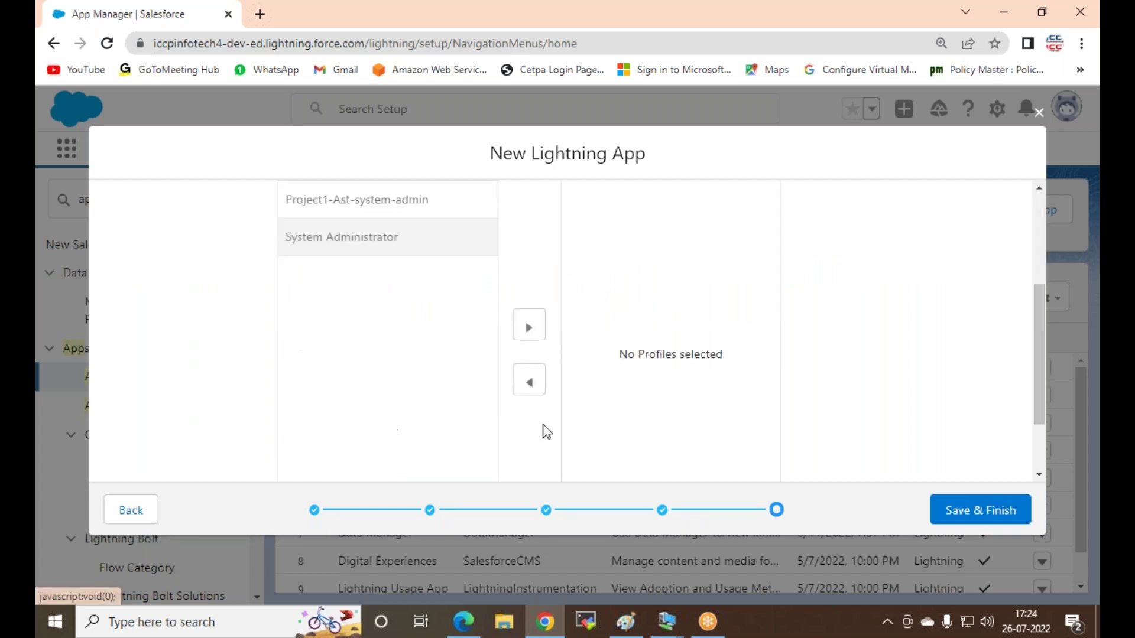
left_click(974, 514)
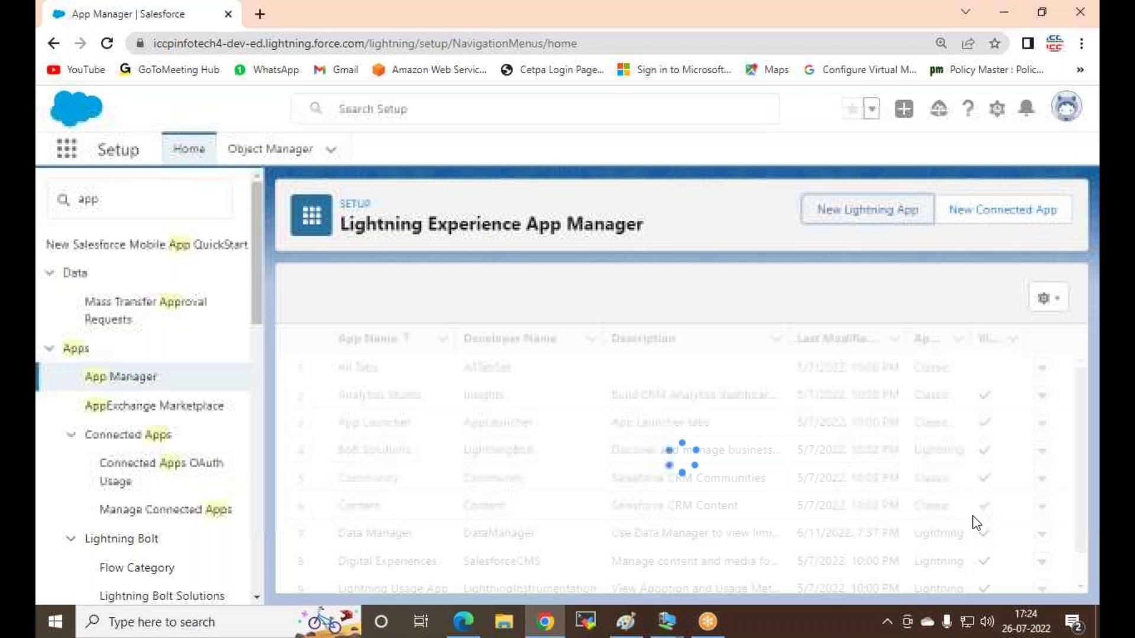
Step: Look through all apps in the App Launcher for MyTest_APP
left_click(64, 155)
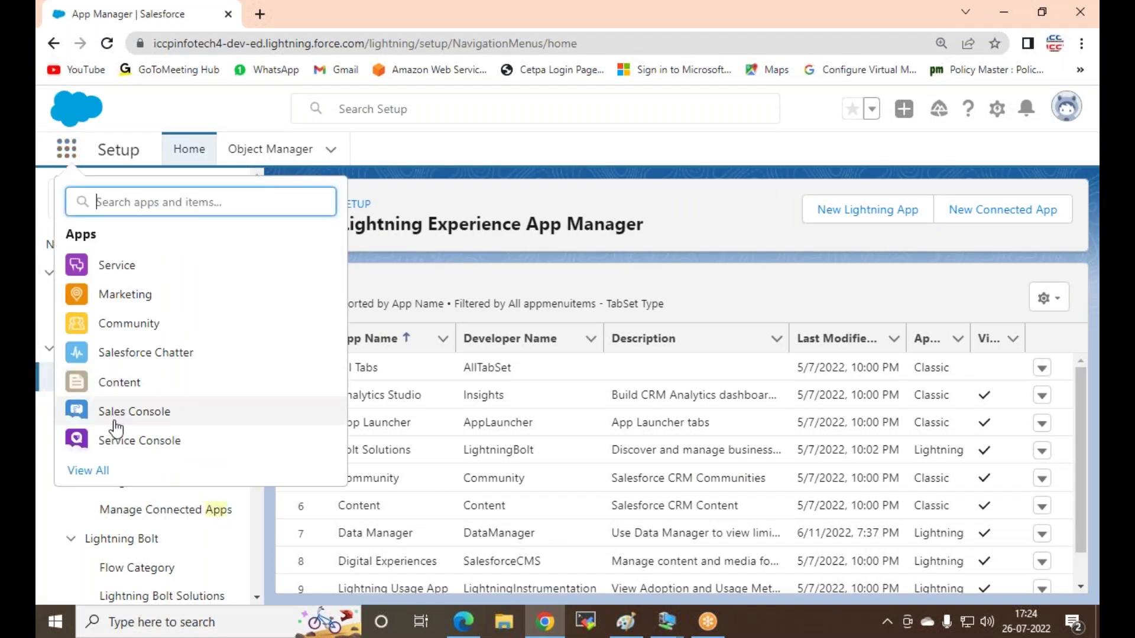
left_click(81, 470)
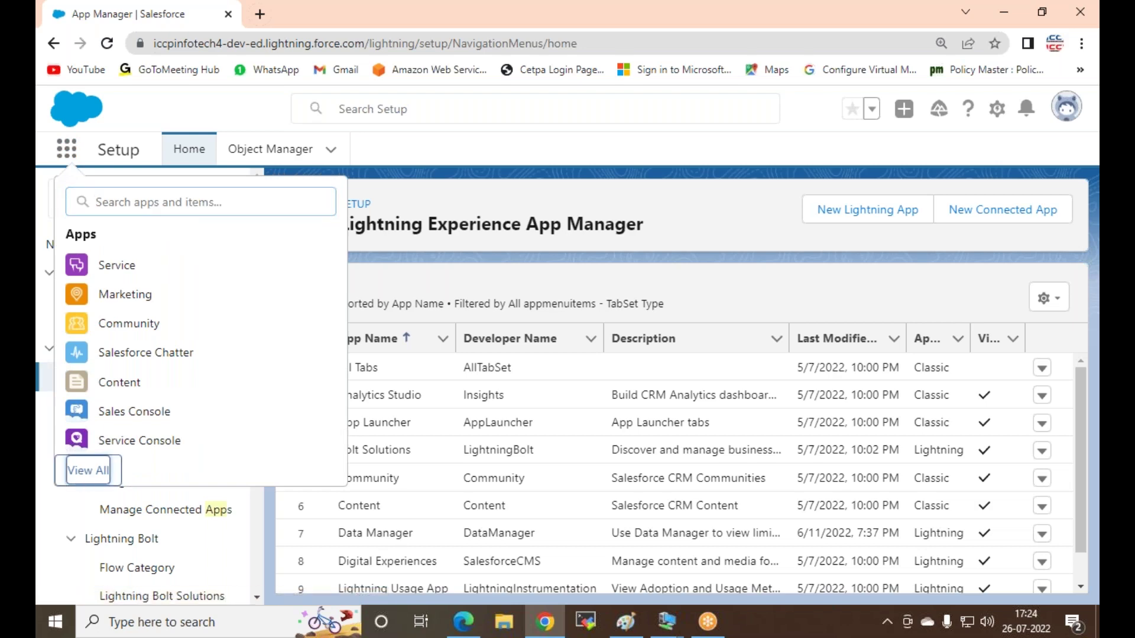
scroll(568, 331, "down", 5)
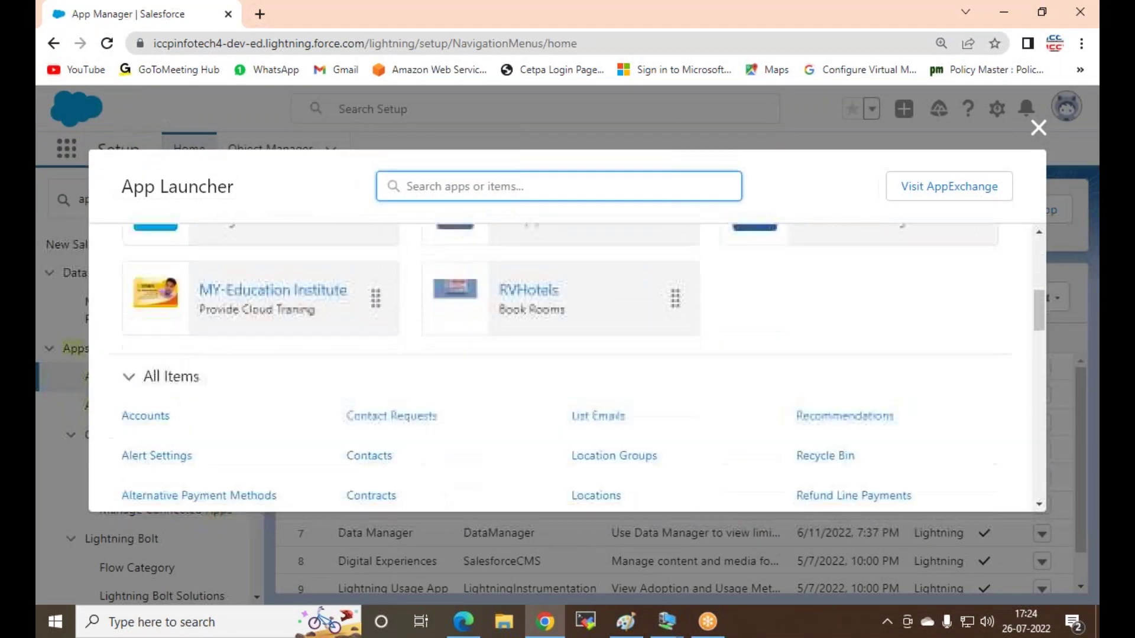
scroll(568, 331, "up", 3)
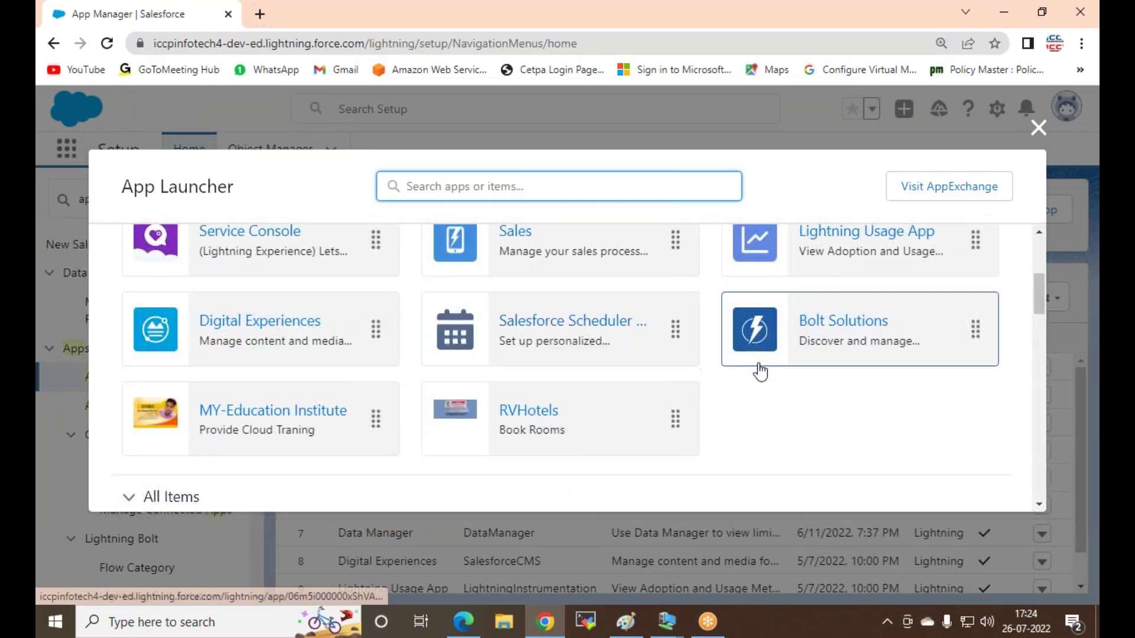
scroll(517, 362, "up", 3)
scroll(567, 367, "up", 2)
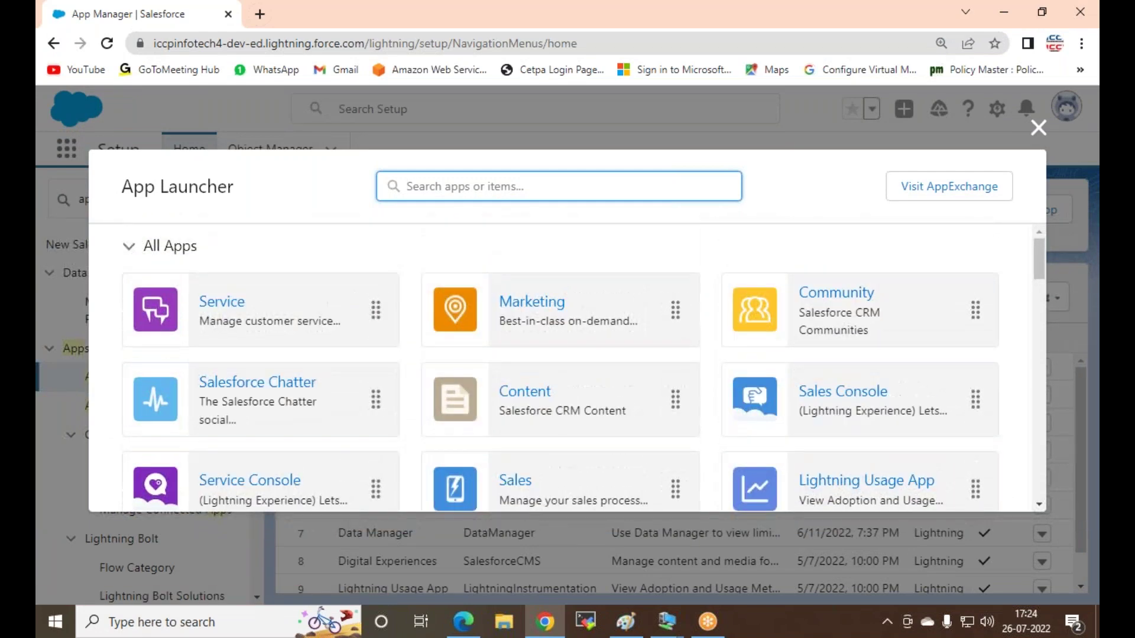
scroll(490, 363, "down", 2)
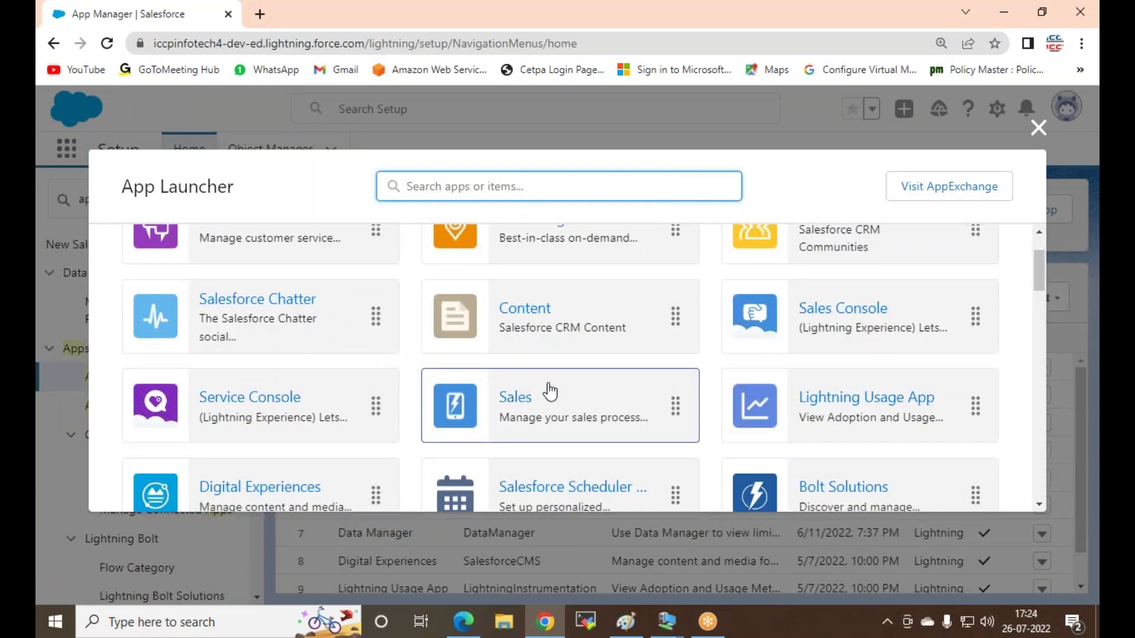
scroll(550, 396, "down", 2)
scroll(555, 393, "down", 2)
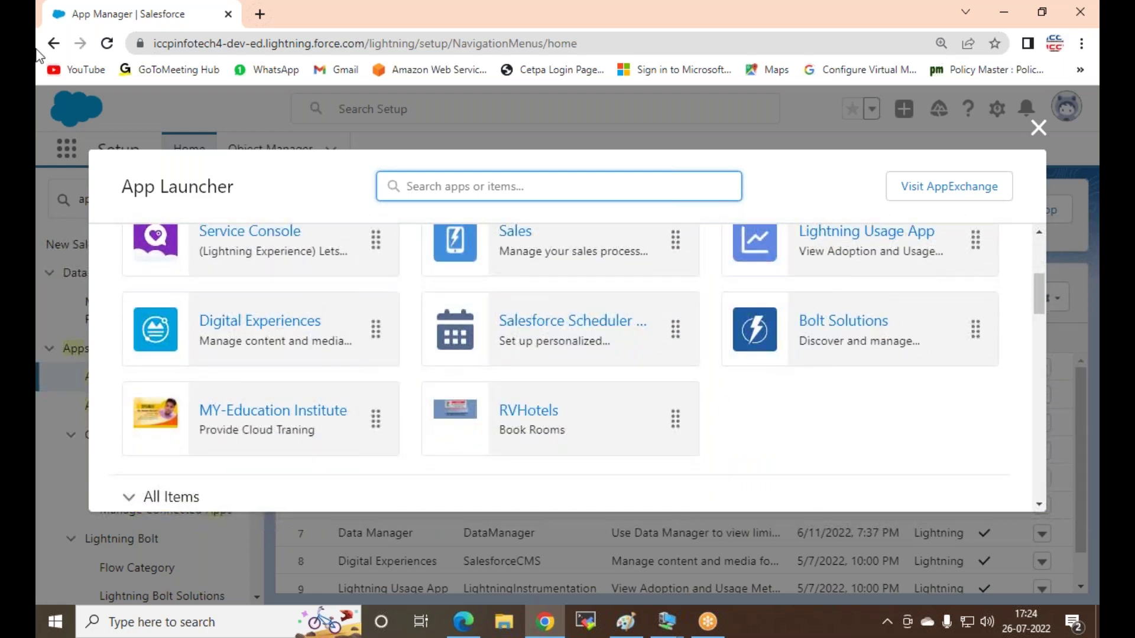
Step: Reload the page, check the App Launcher's full app list again for MyTest_APP, and close the launcher
left_click(107, 45)
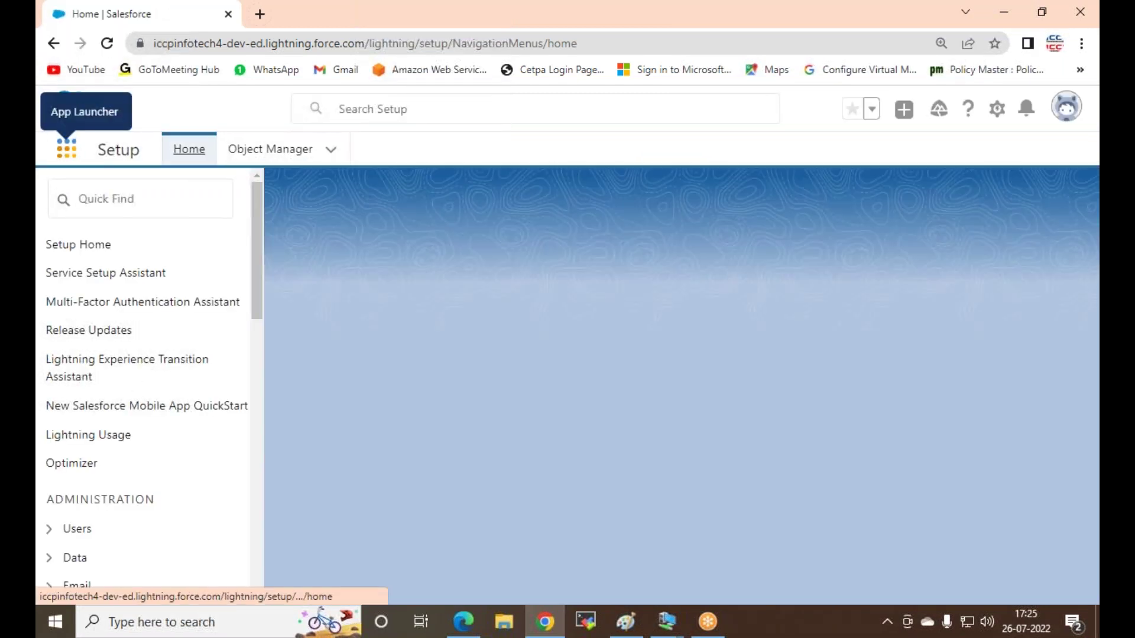
left_click(63, 155)
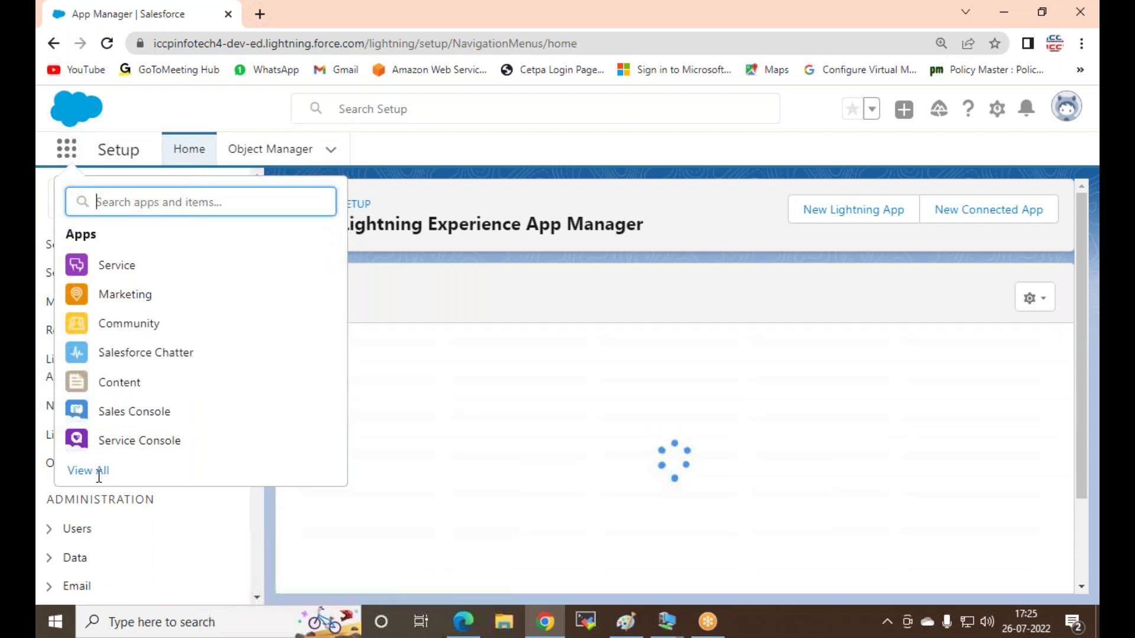
left_click(99, 471)
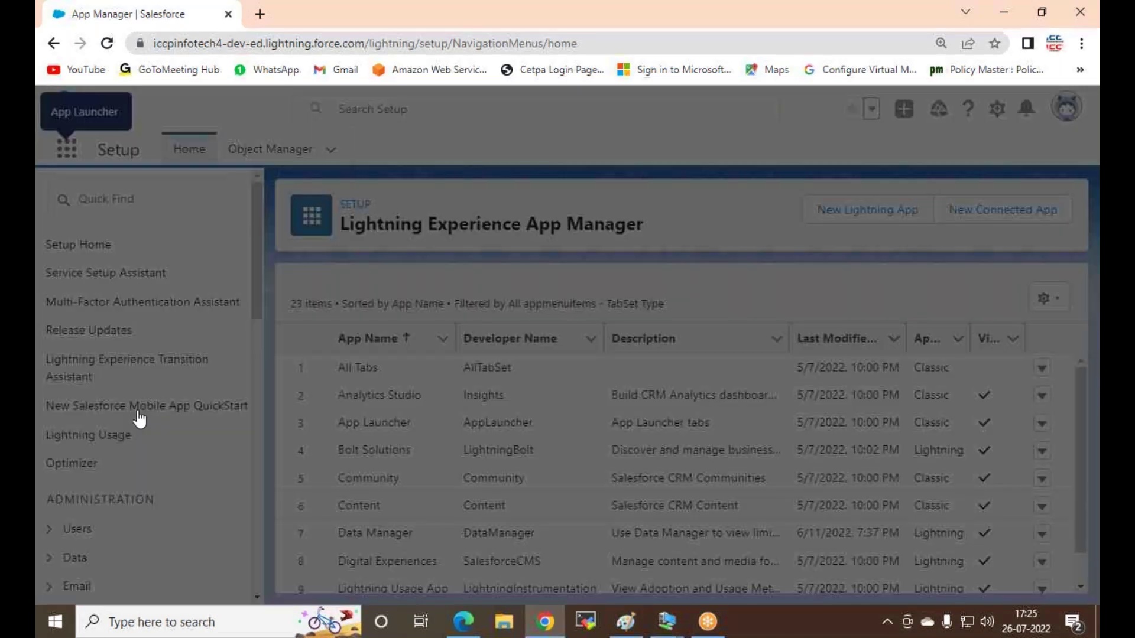
scroll(628, 388, "down", 4)
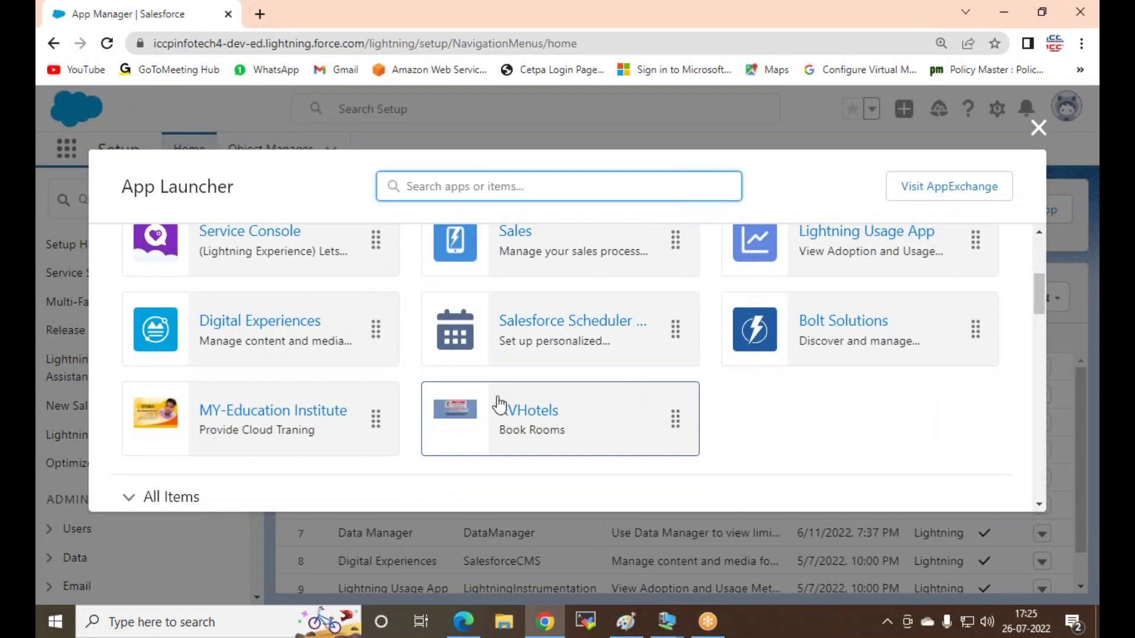
scroll(466, 405, "up", 3)
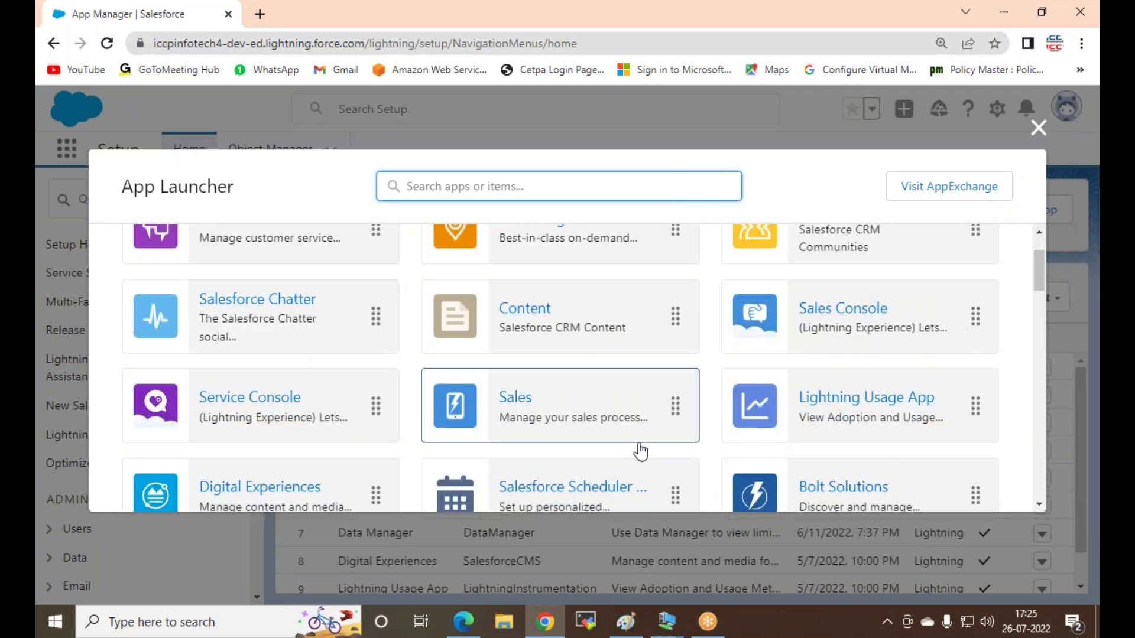
scroll(609, 434, "up", 2)
scroll(607, 433, "down", 1)
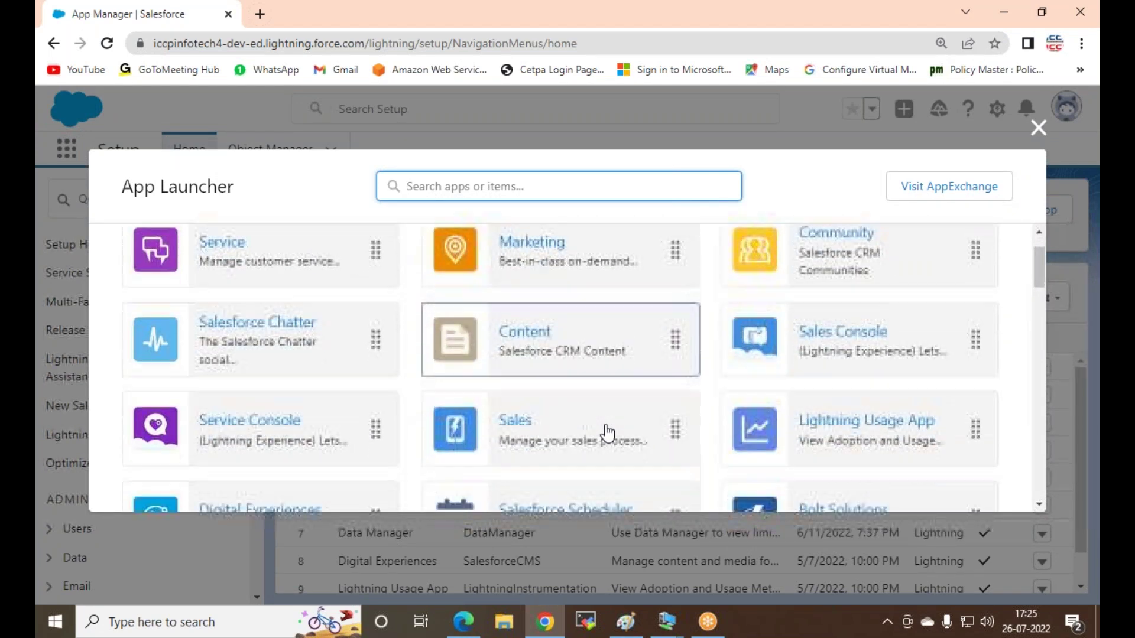
scroll(607, 433, "down", 3)
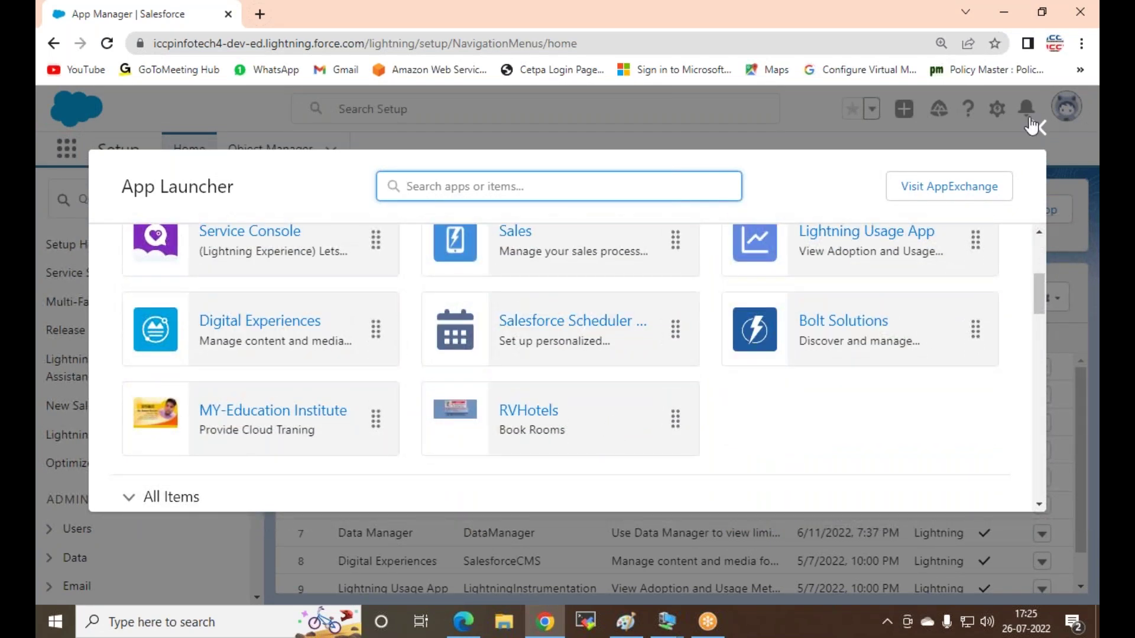
left_click(1038, 127)
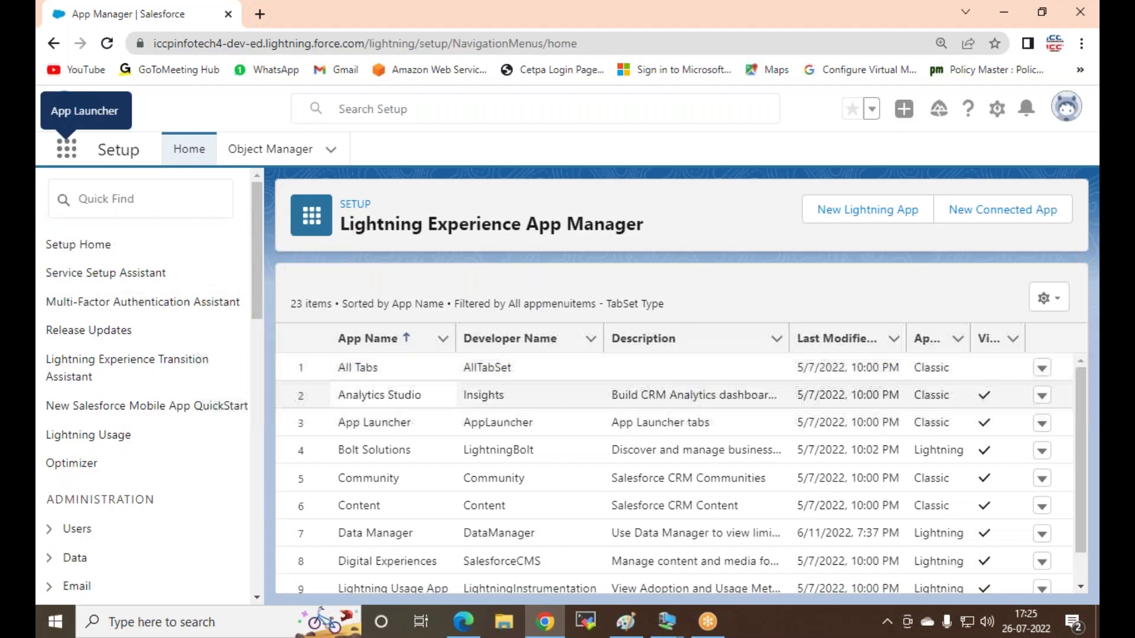
Step: Open MyTest_APP for editing from the App Manager list and review its navigation items, app options and utility items
scroll(406, 430, "down", 4)
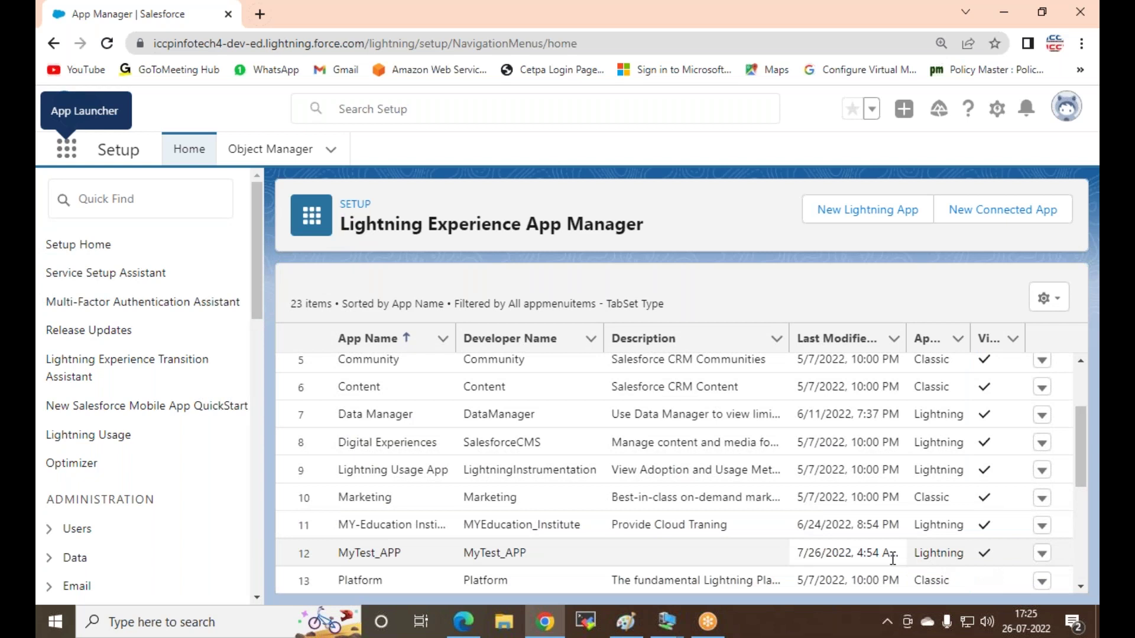
left_click(1042, 555)
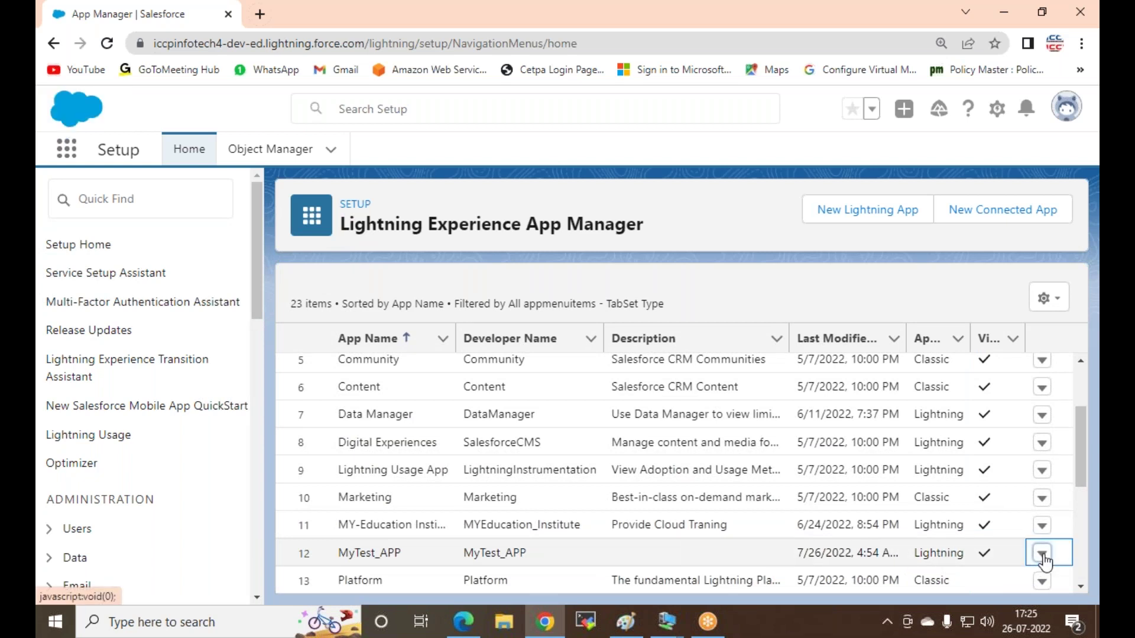
left_click(975, 486)
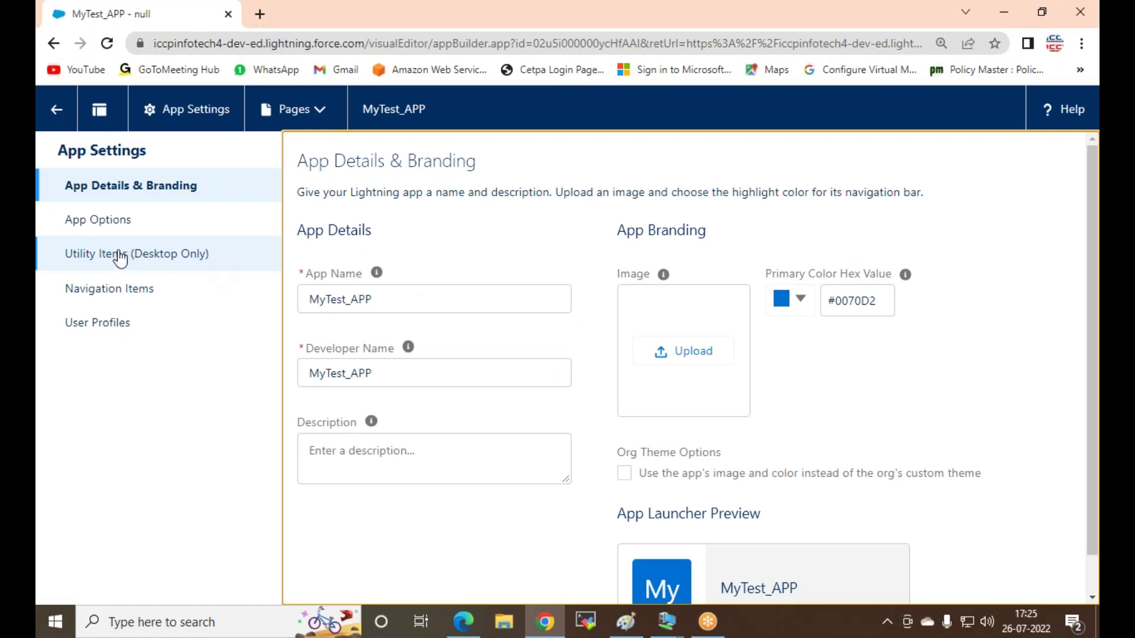
left_click(96, 289)
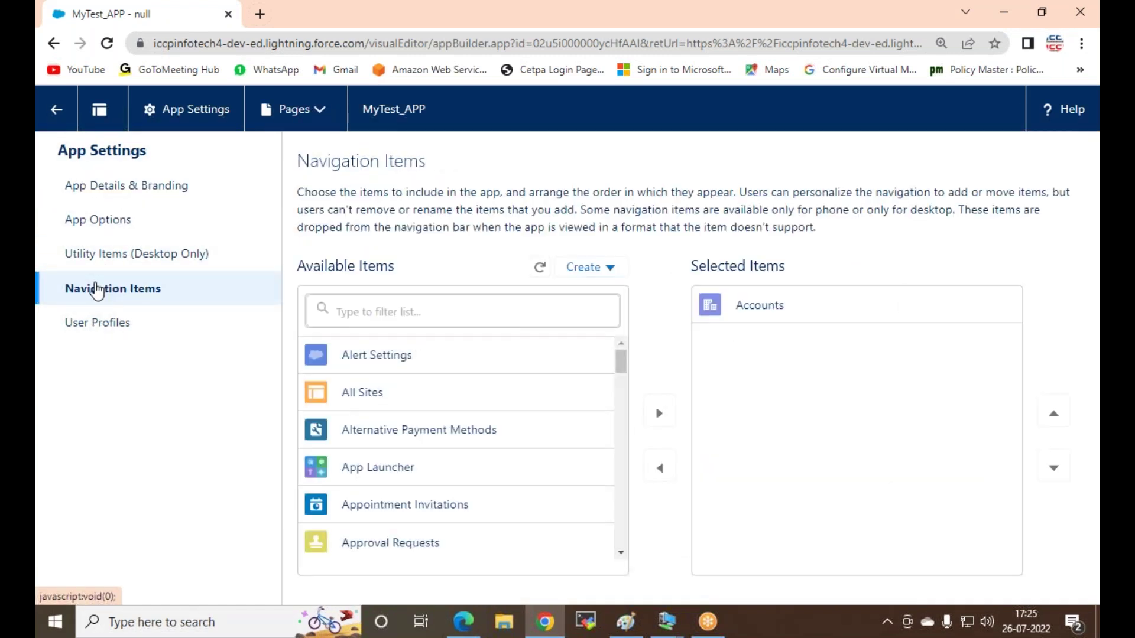
left_click(91, 223)
left_click(88, 256)
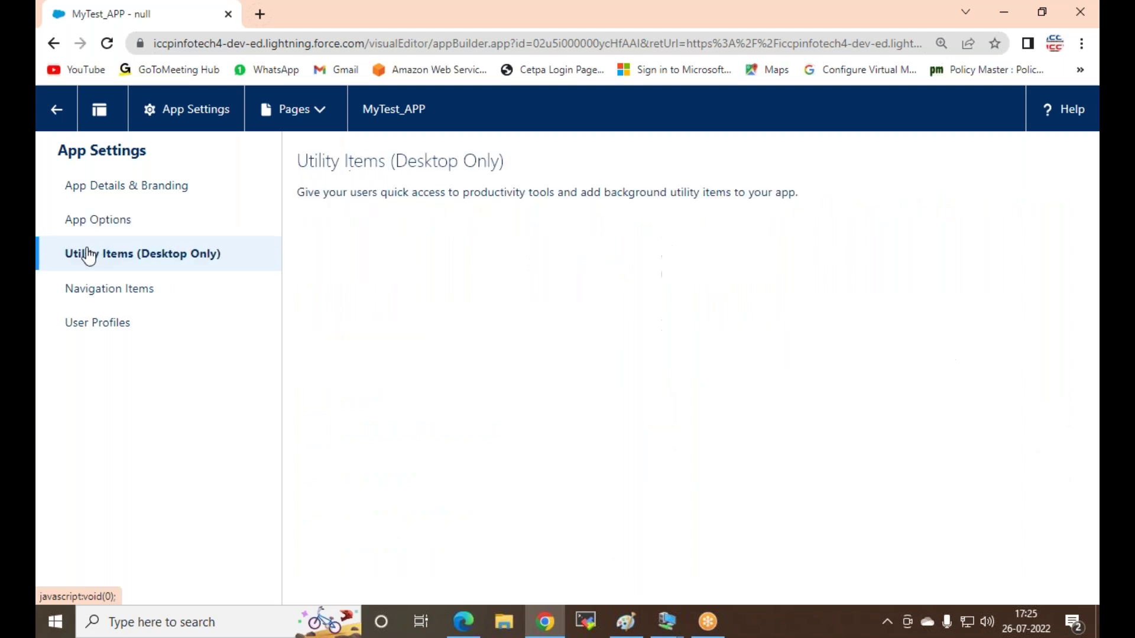
Step: Give the System Administrator profile access to MyTest_APP, filtering the available profiles by "sy", and save the change
left_click(98, 334)
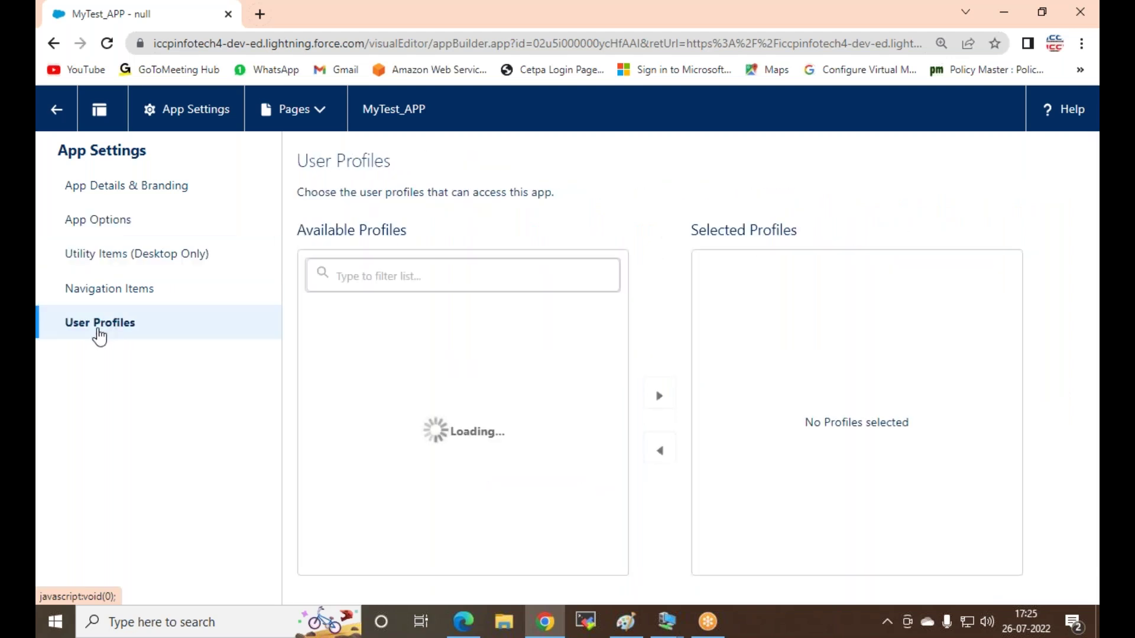
left_click(412, 271)
type("sy")
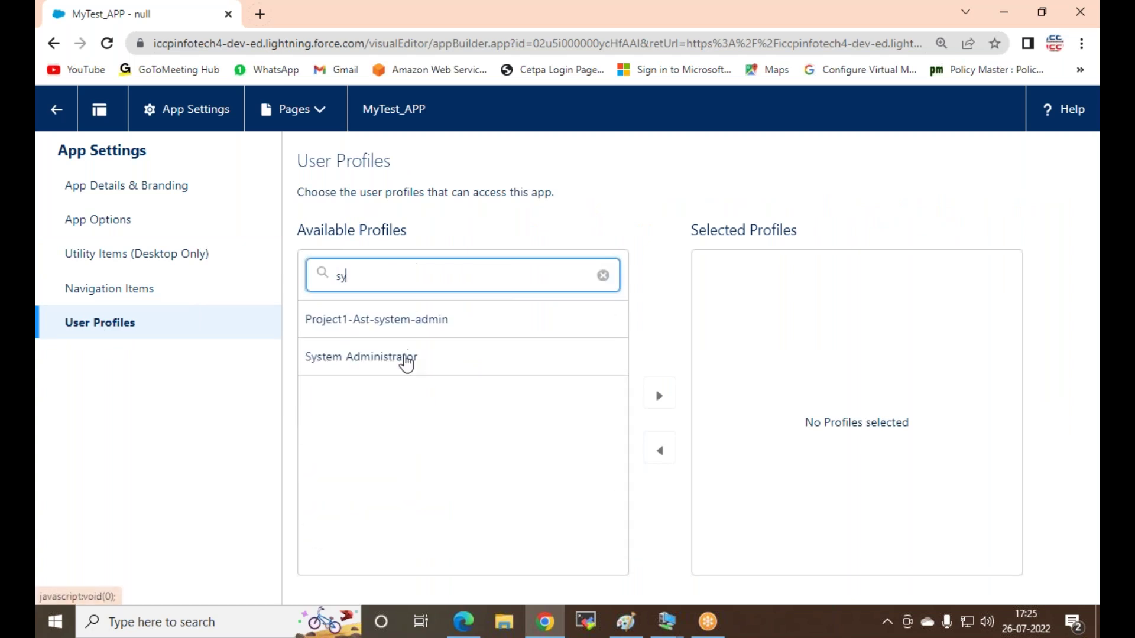
left_click(406, 361)
left_click(651, 396)
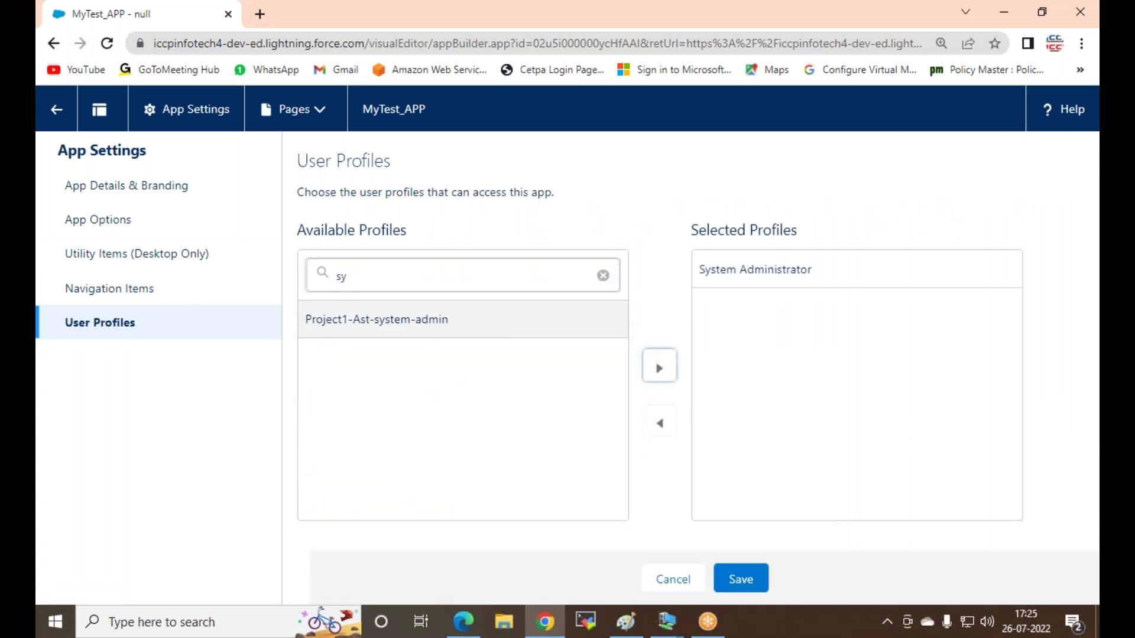
left_click(752, 578)
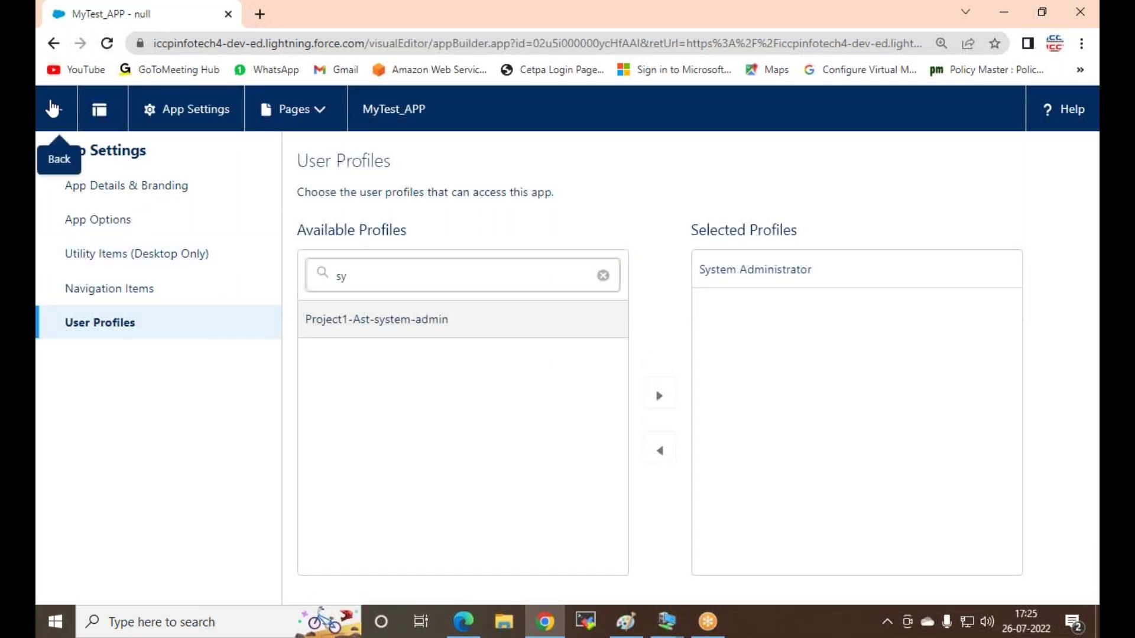
Step: Leave the app editor and open MyTest_APP from the App Launcher's full app list, showing its Accounts tab
left_click(66, 114)
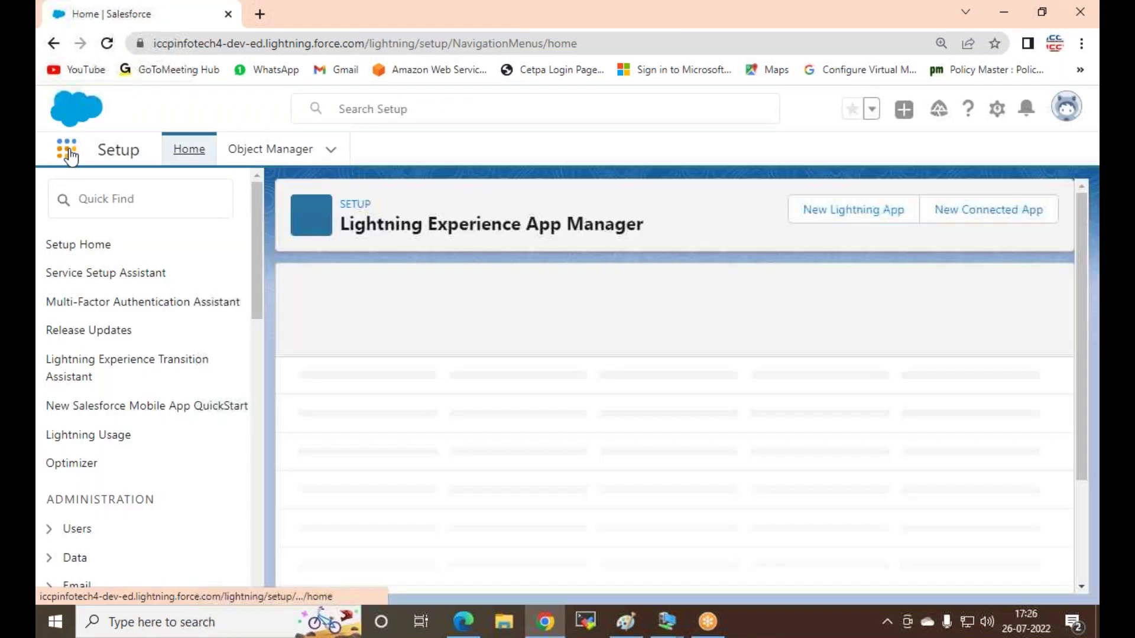
left_click(69, 155)
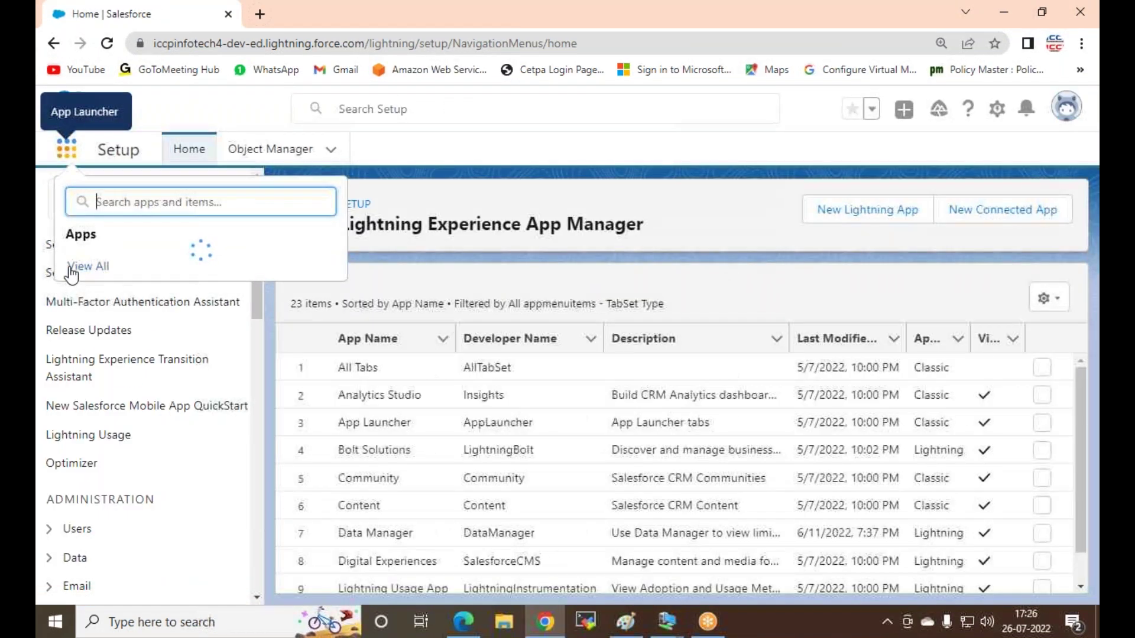
left_click(77, 470)
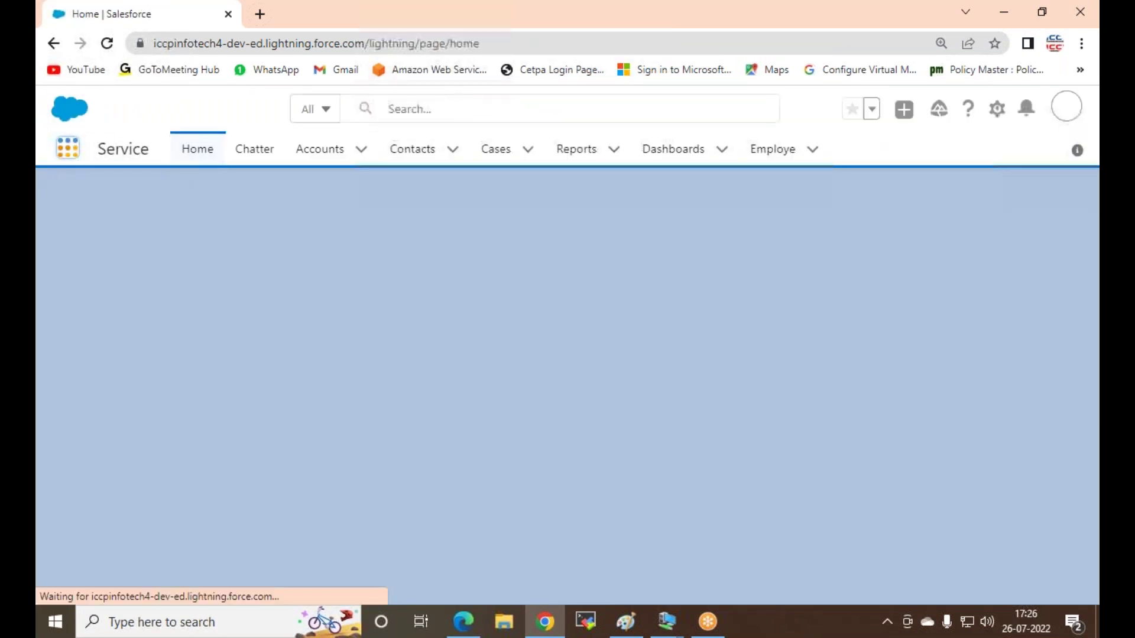
left_click(68, 149)
left_click(84, 472)
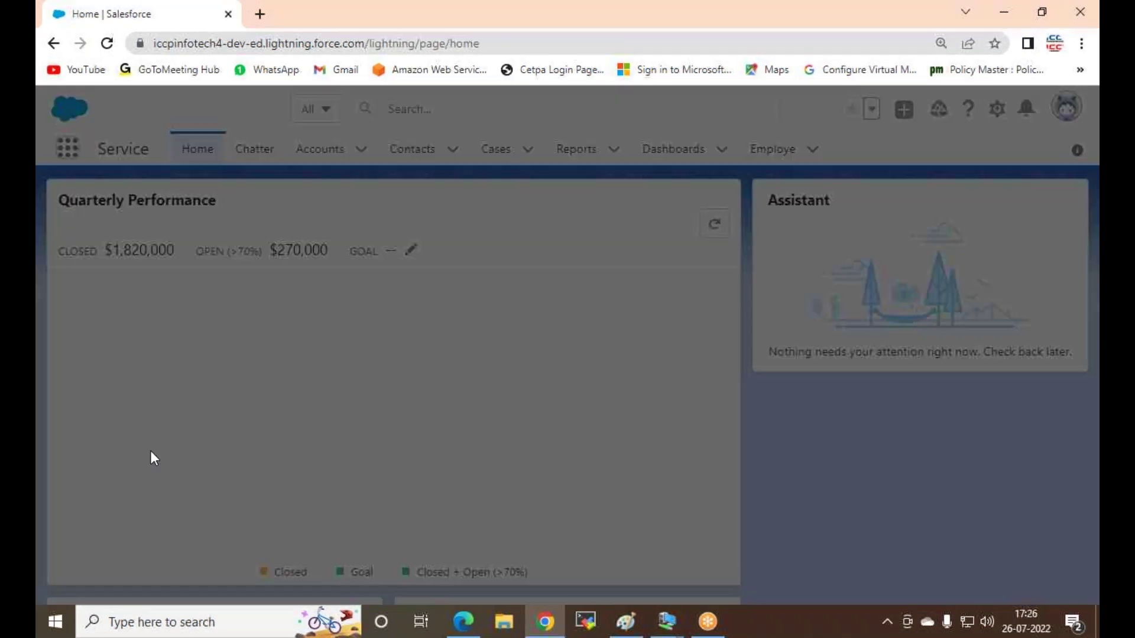
scroll(654, 380, "down", 5)
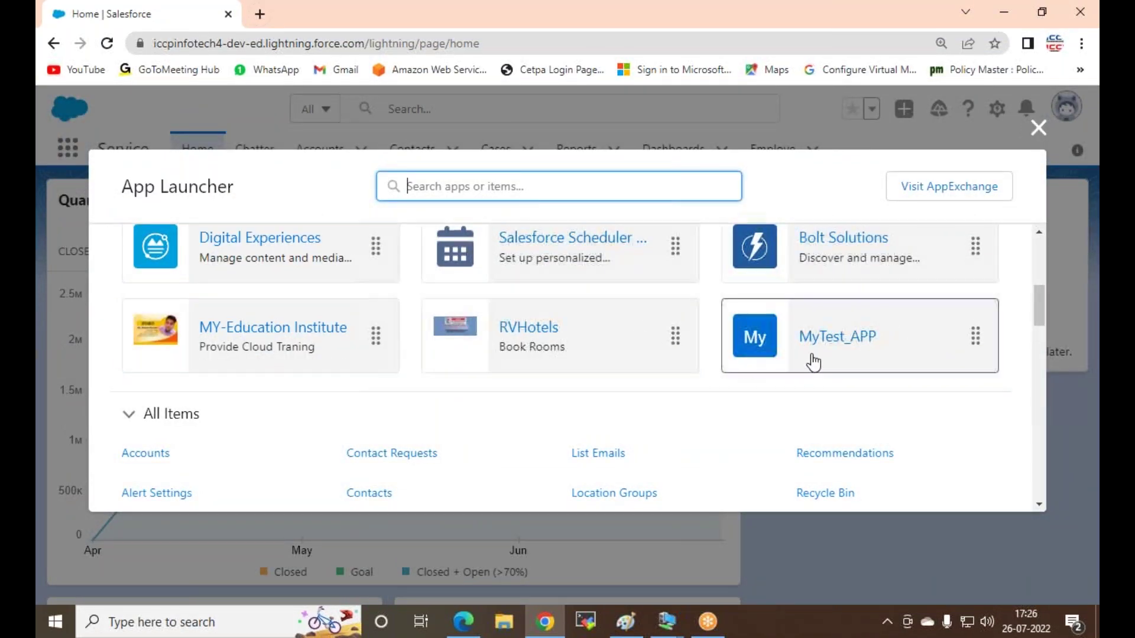
left_click(832, 342)
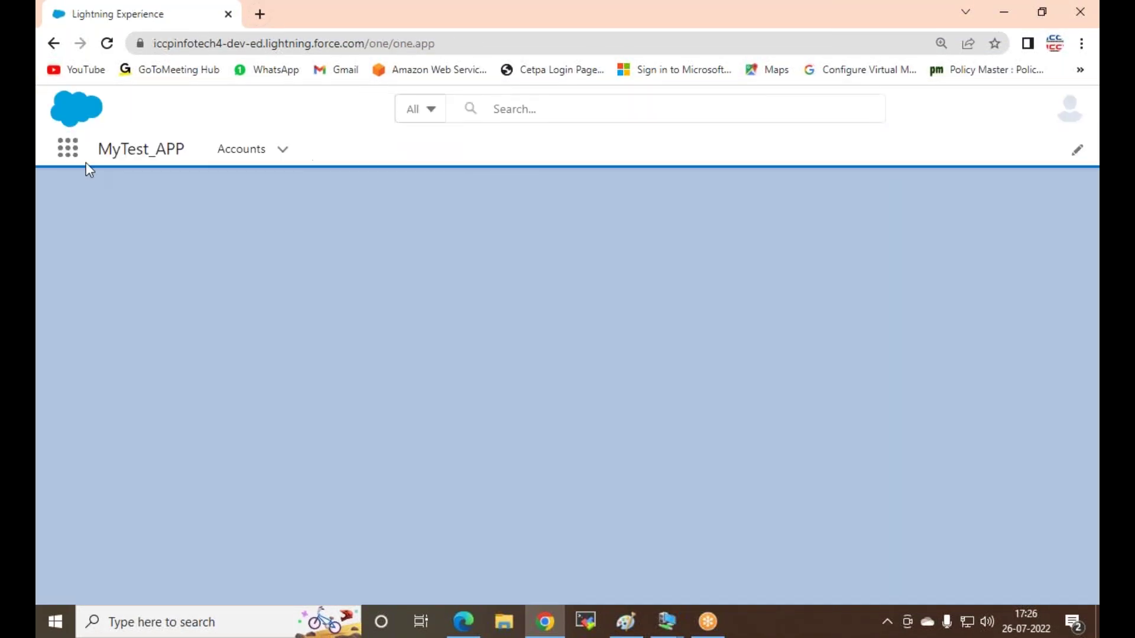
left_click(263, 158)
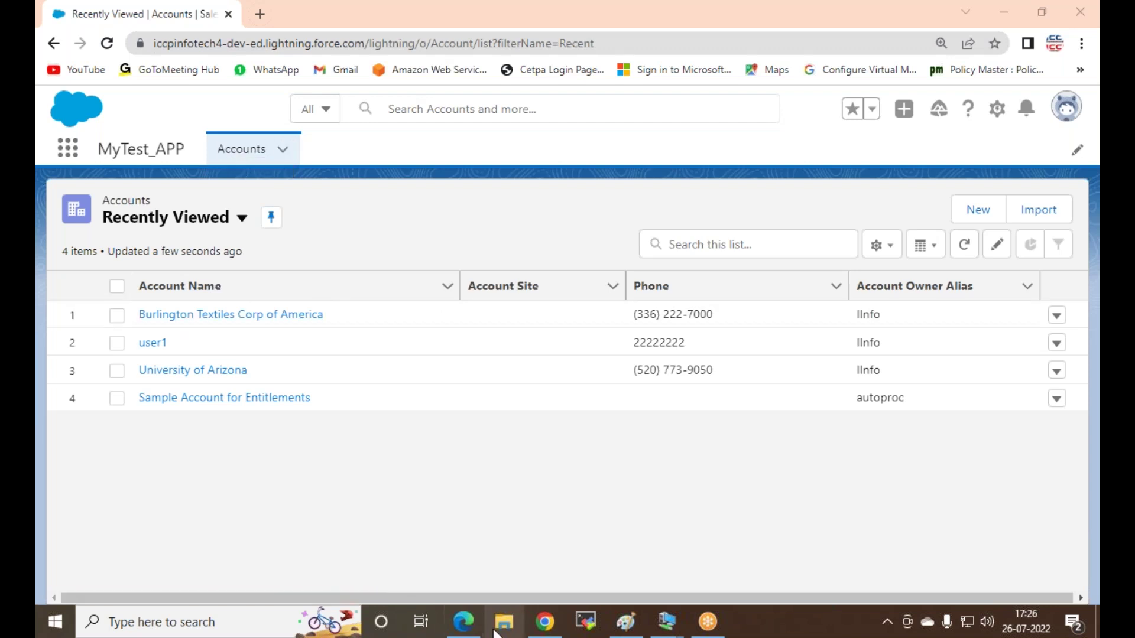
Step: Switch to Microsoft Edge, go to login.salesforce.com, log in with the saved credentials, and dismiss the browser's password protection offer
left_click(464, 621)
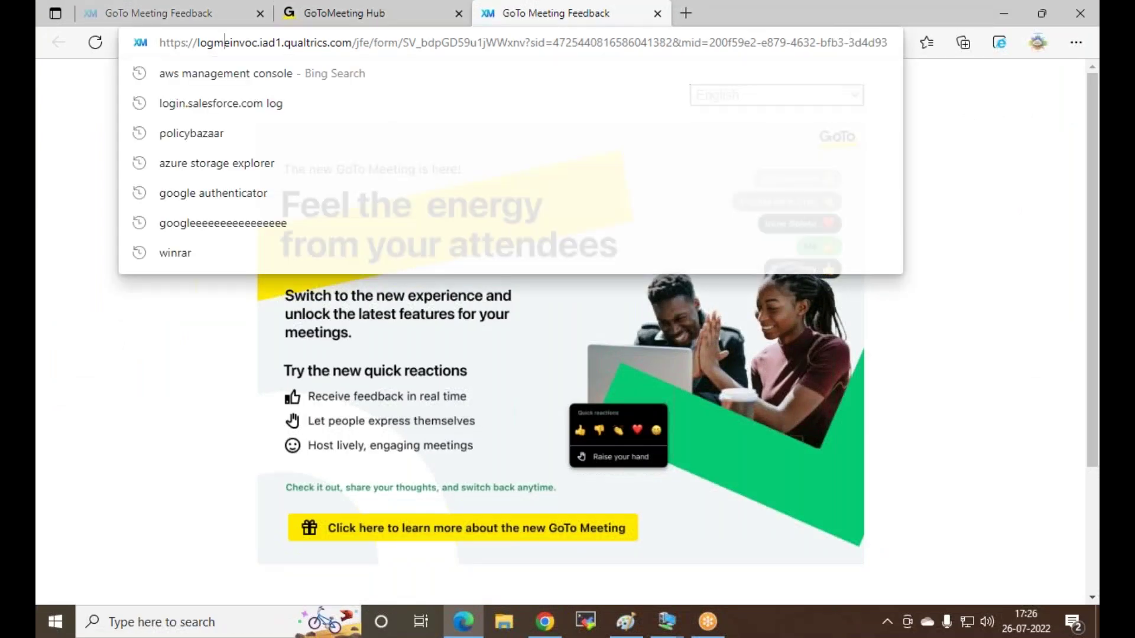
left_click(222, 39)
type("login.salesforce.com")
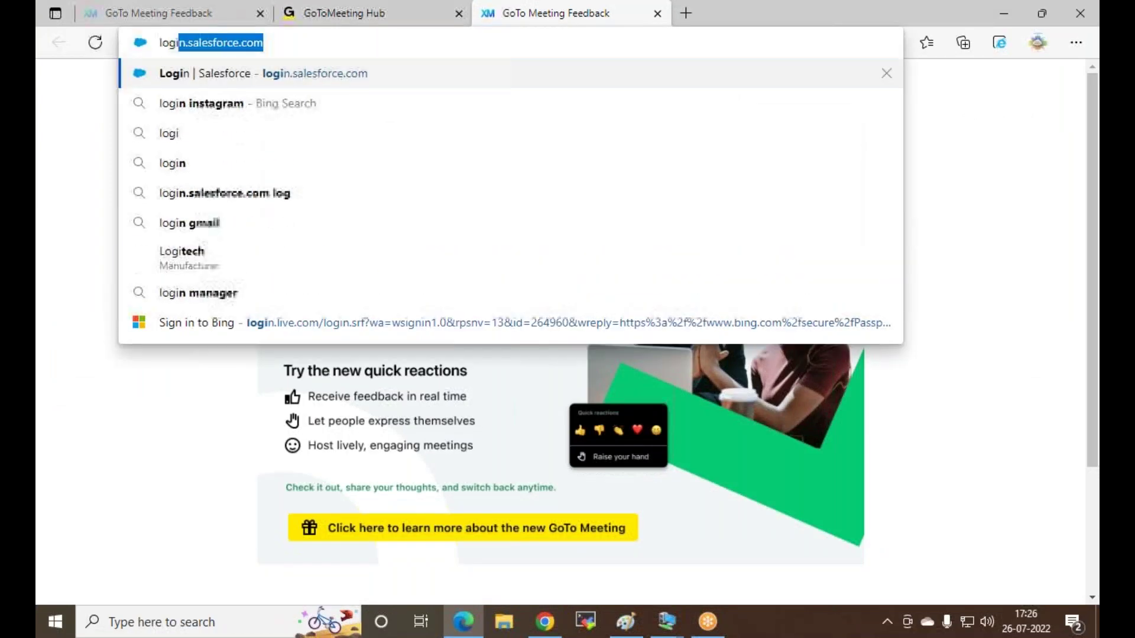
left_click(275, 73)
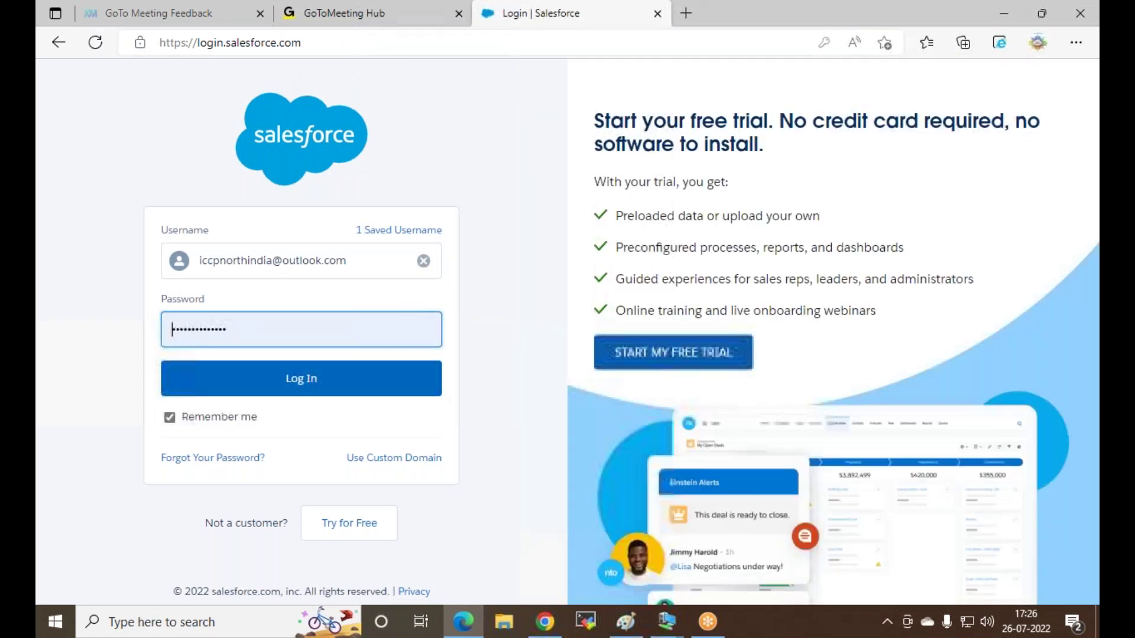
left_click(339, 384)
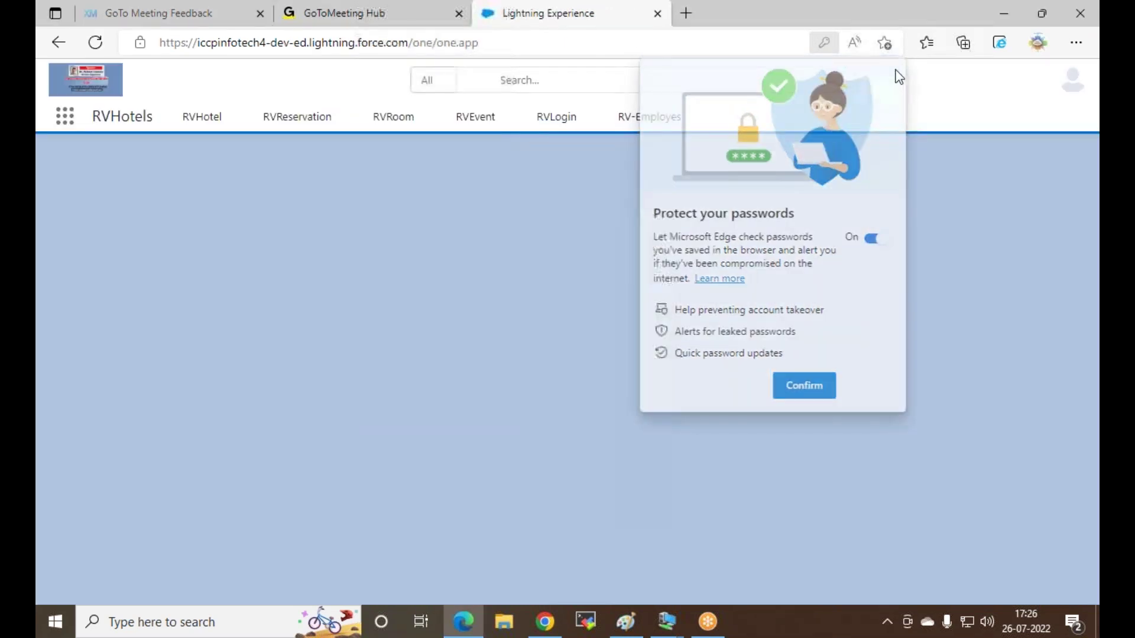
left_click(890, 69)
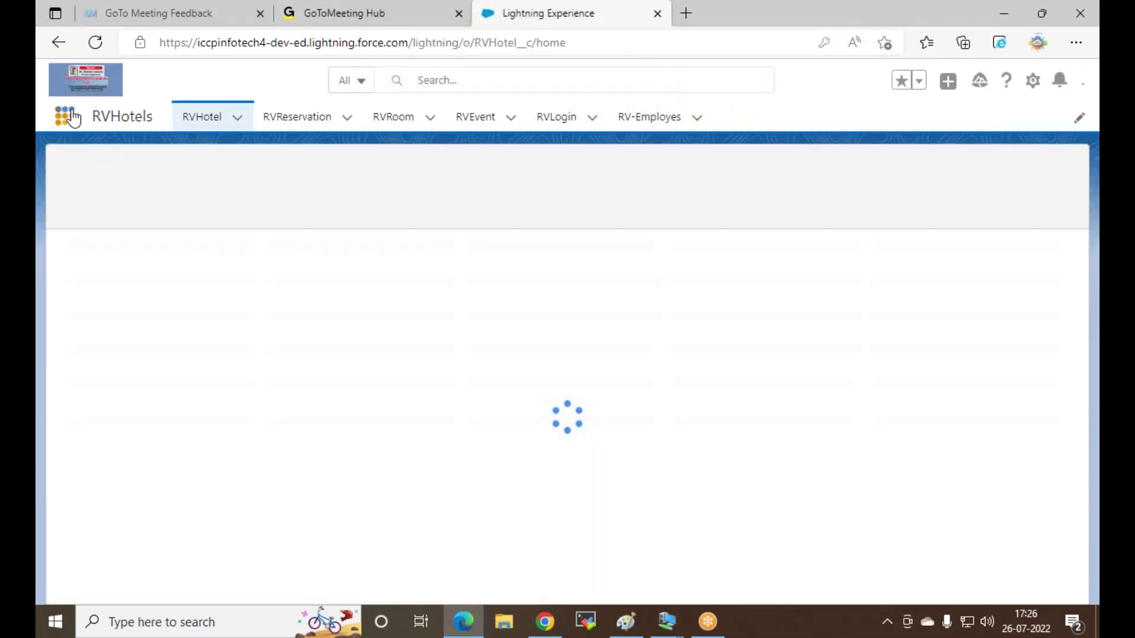
Step: Check which apps this second account can access in the App Launcher's full list, and close the launcher
left_click(72, 116)
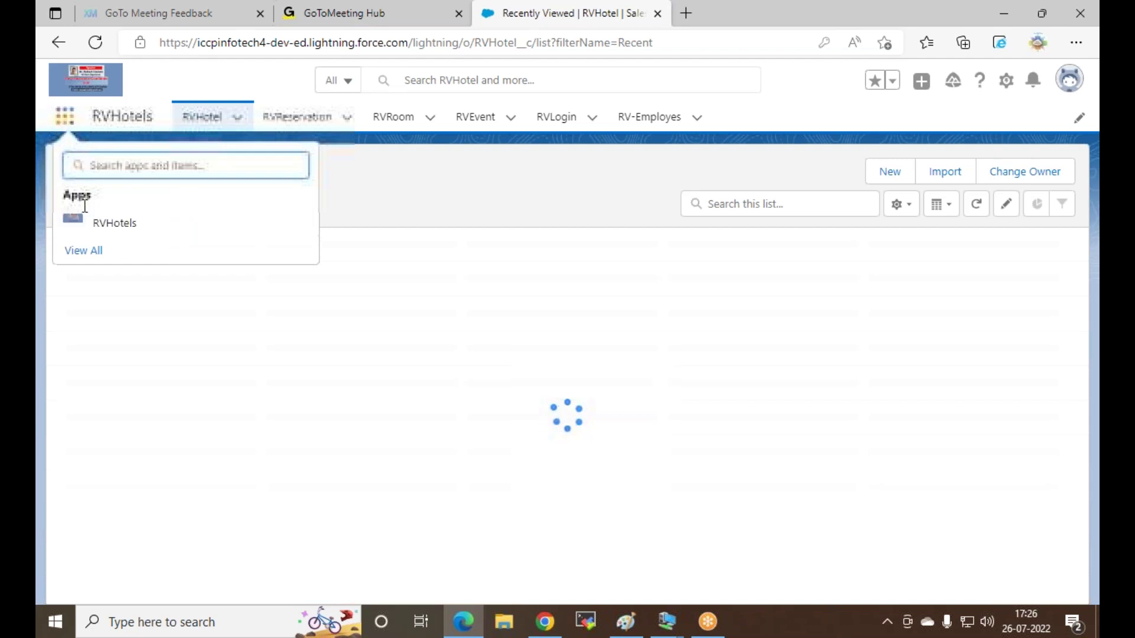
left_click(86, 254)
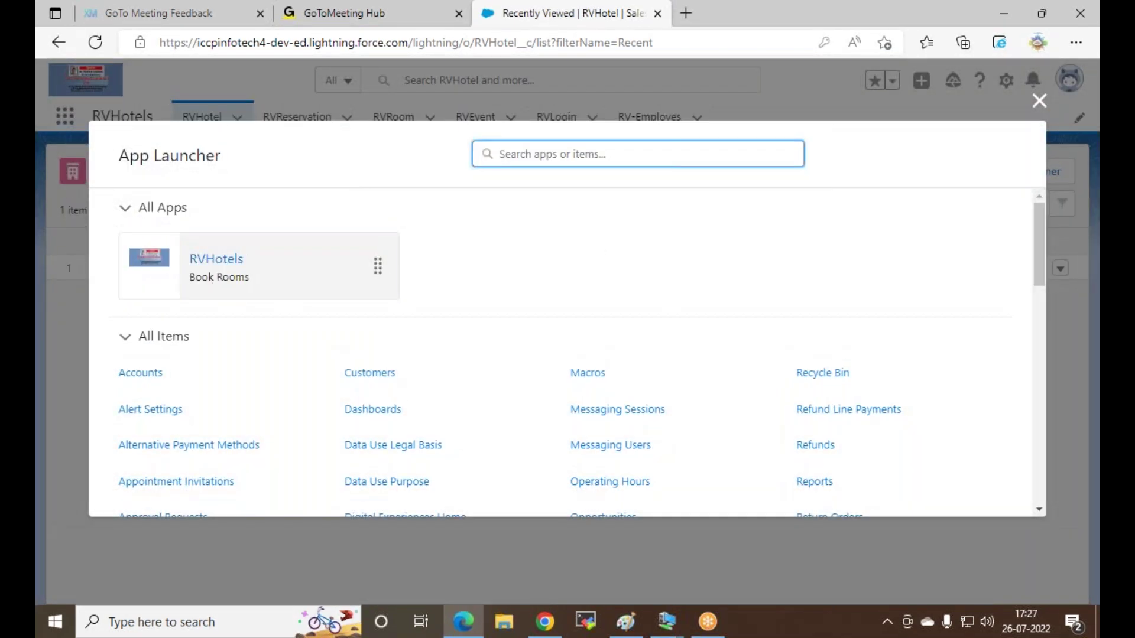
left_click(1044, 108)
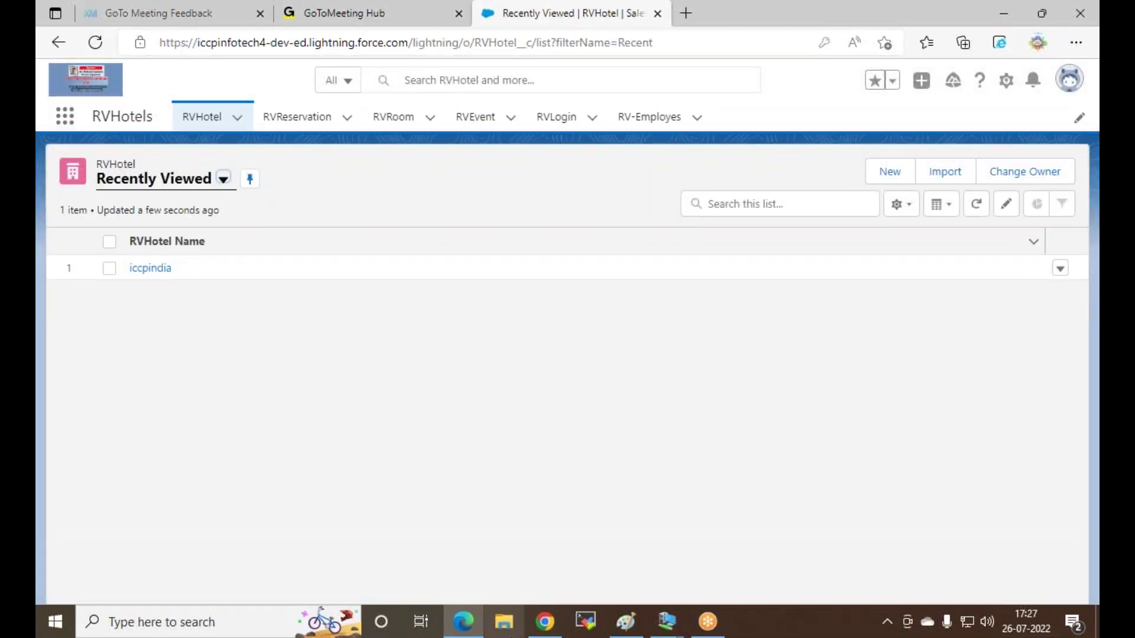
left_click(544, 621)
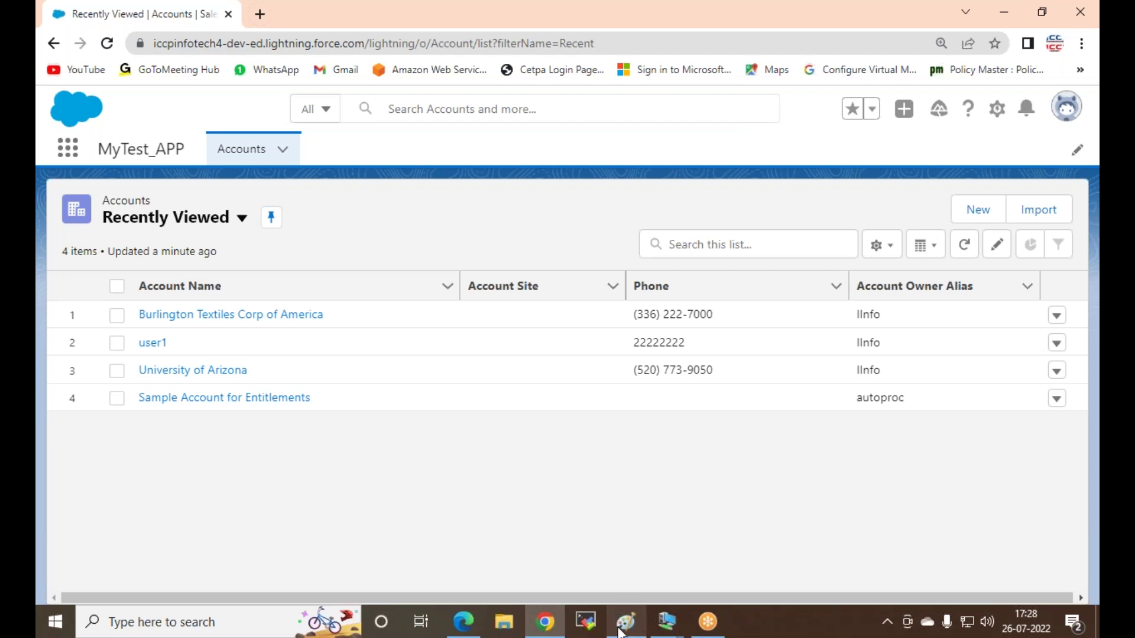
left_click(544, 621)
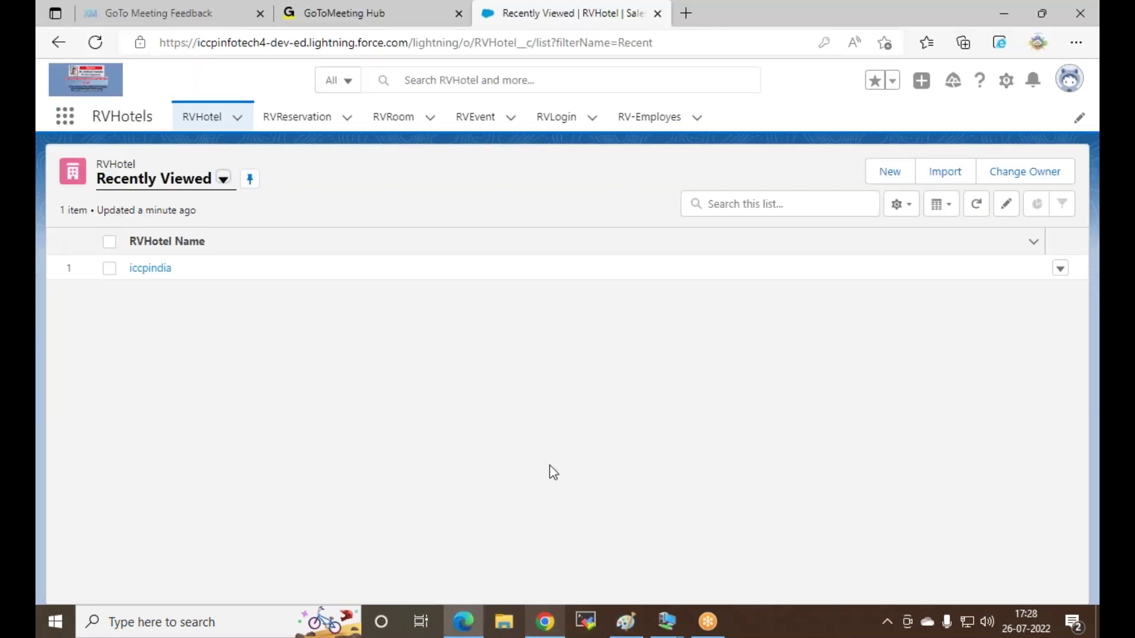
left_click(156, 13)
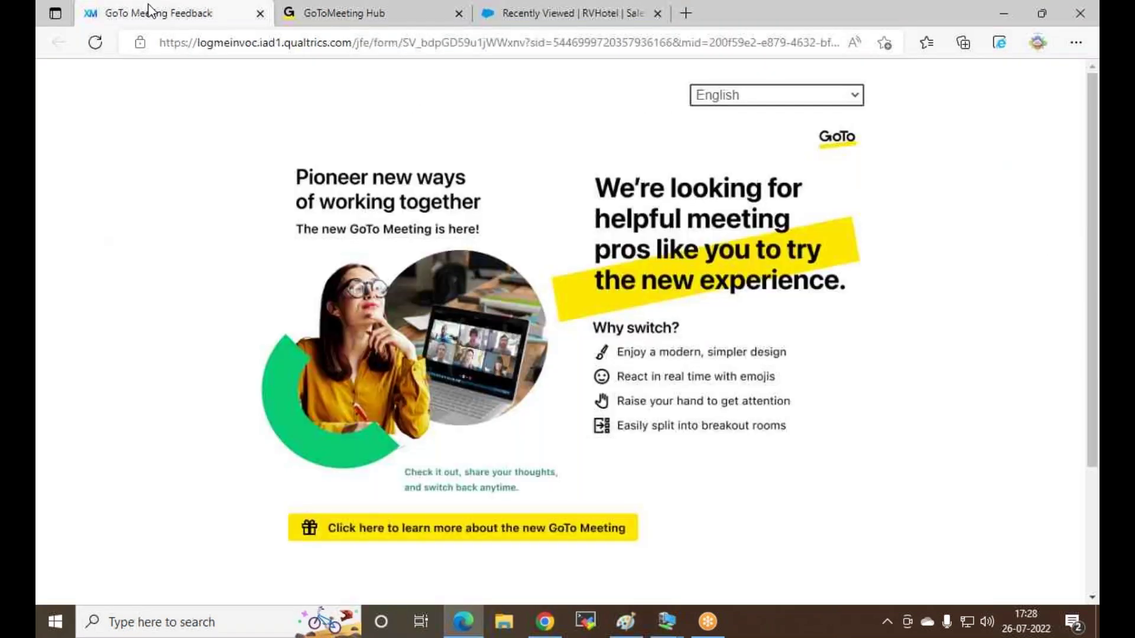
Step: Switch back to Chrome, open Setup for the current app, and find the Permission Sets page by searching "permission set"
left_click(545, 621)
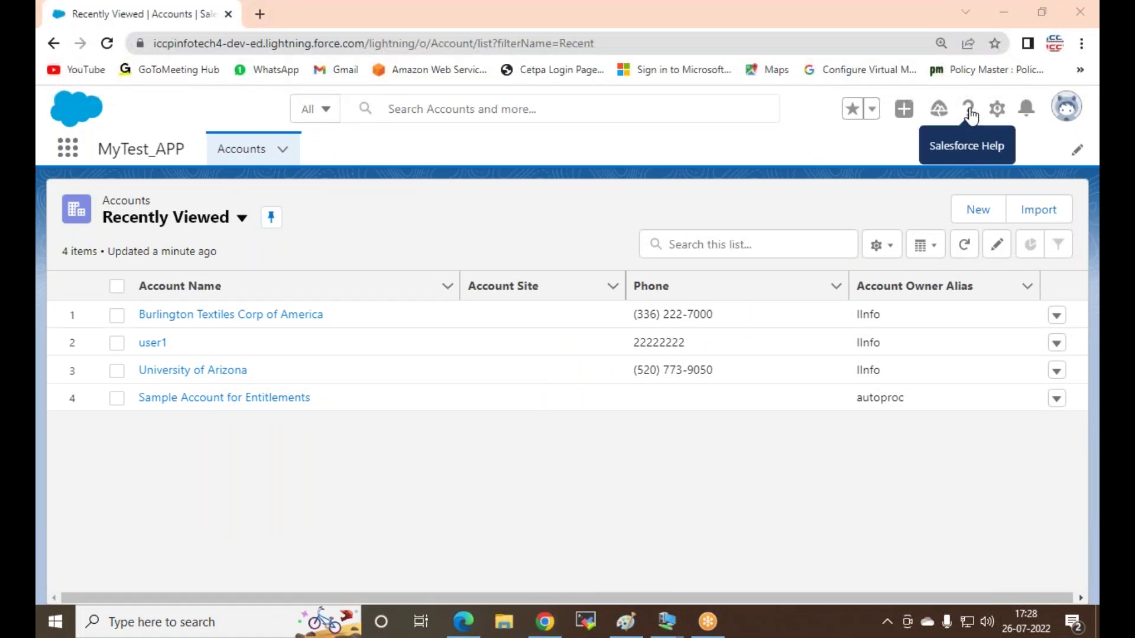
left_click(1001, 112)
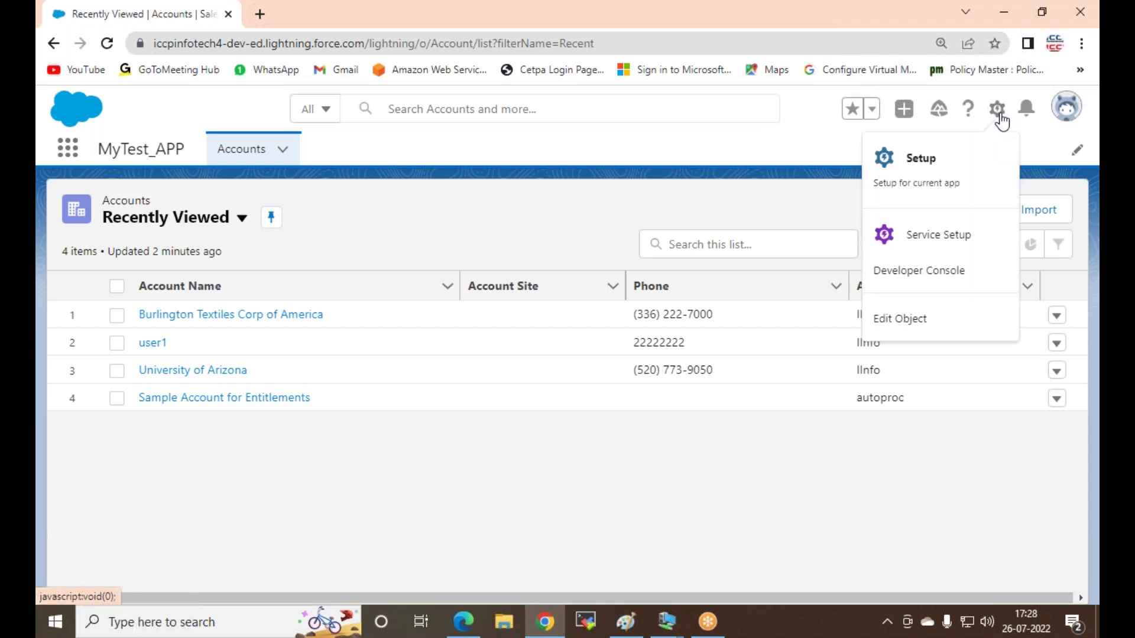
left_click(908, 180)
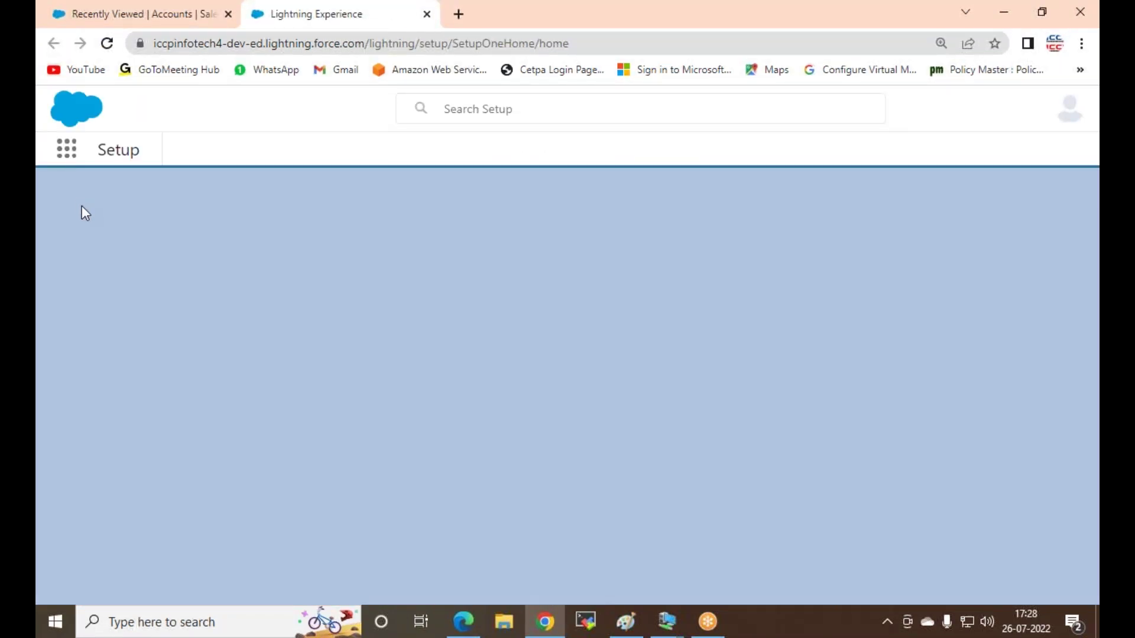
left_click(121, 205)
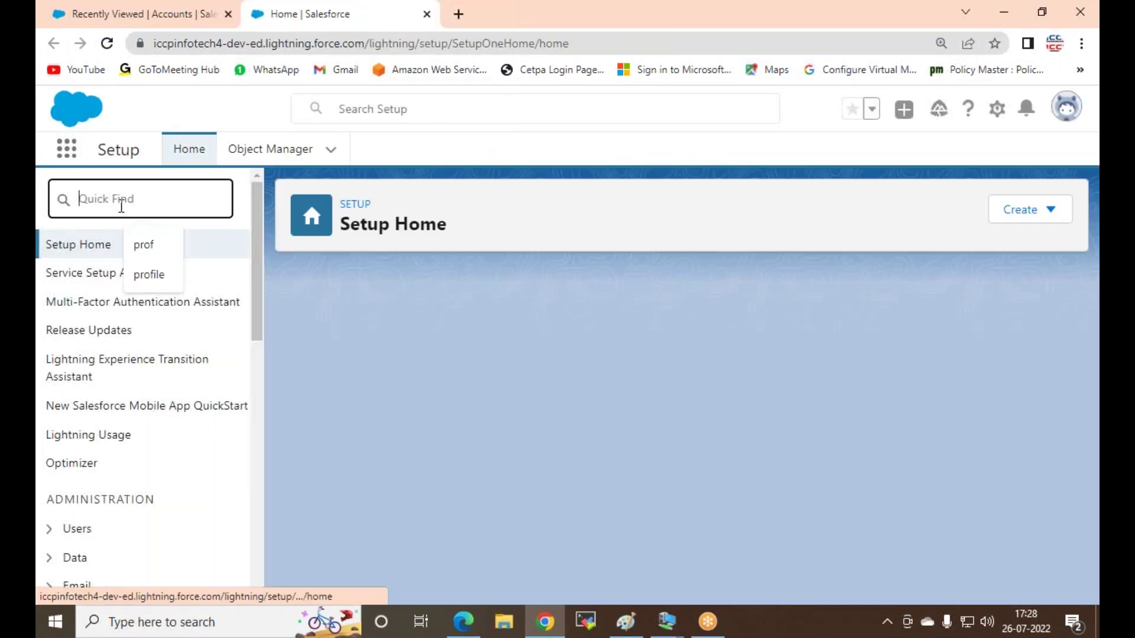
type("permi")
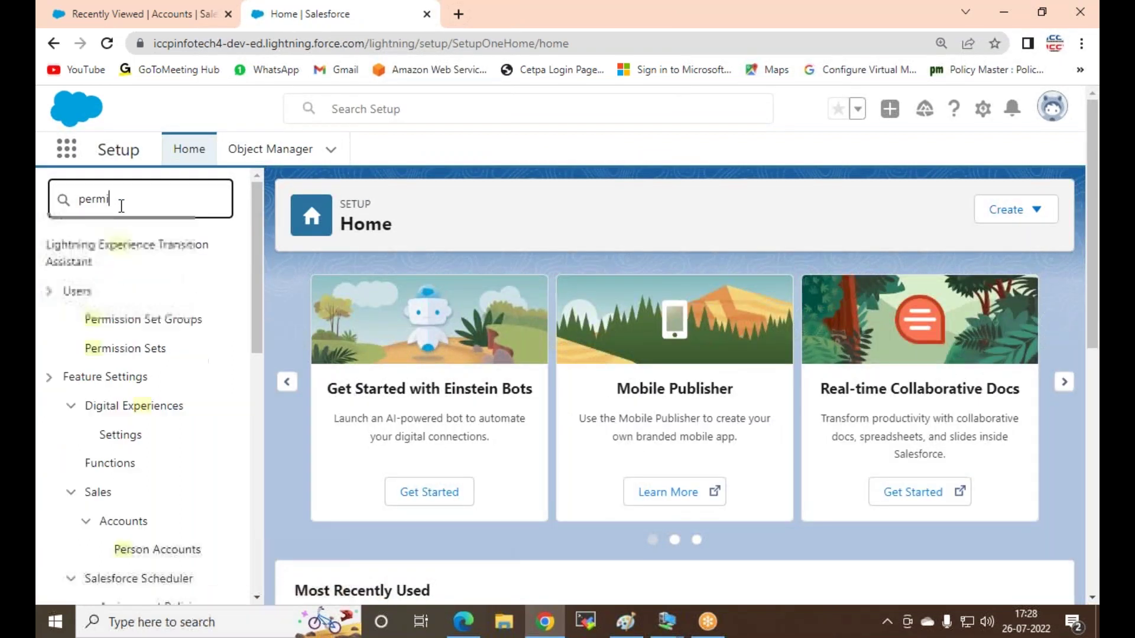
type("ssion set")
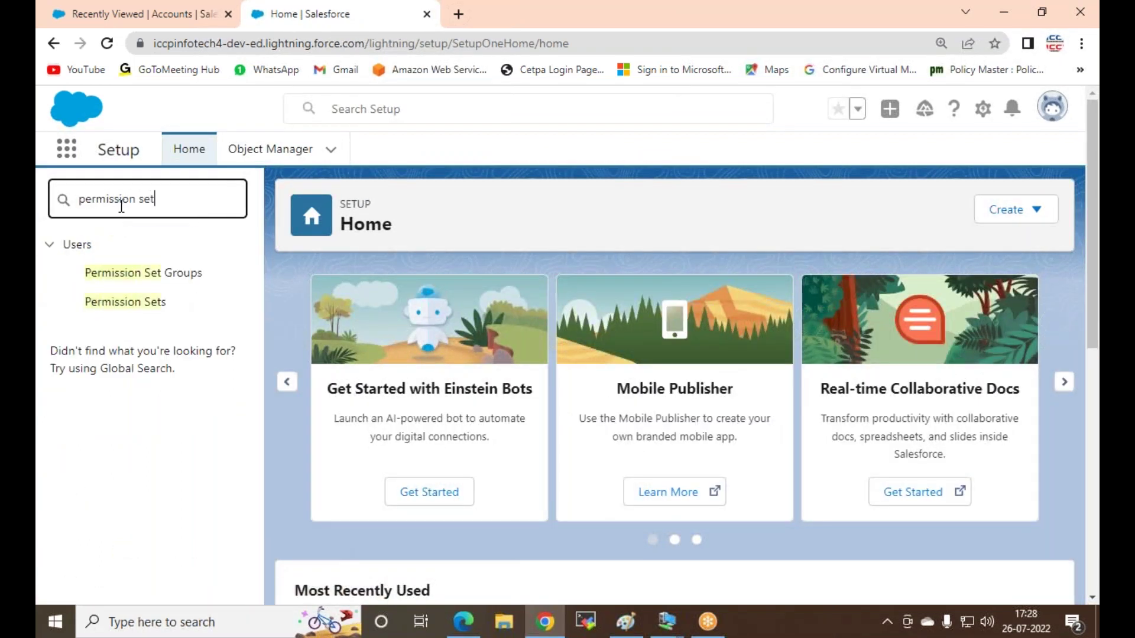
left_click(128, 304)
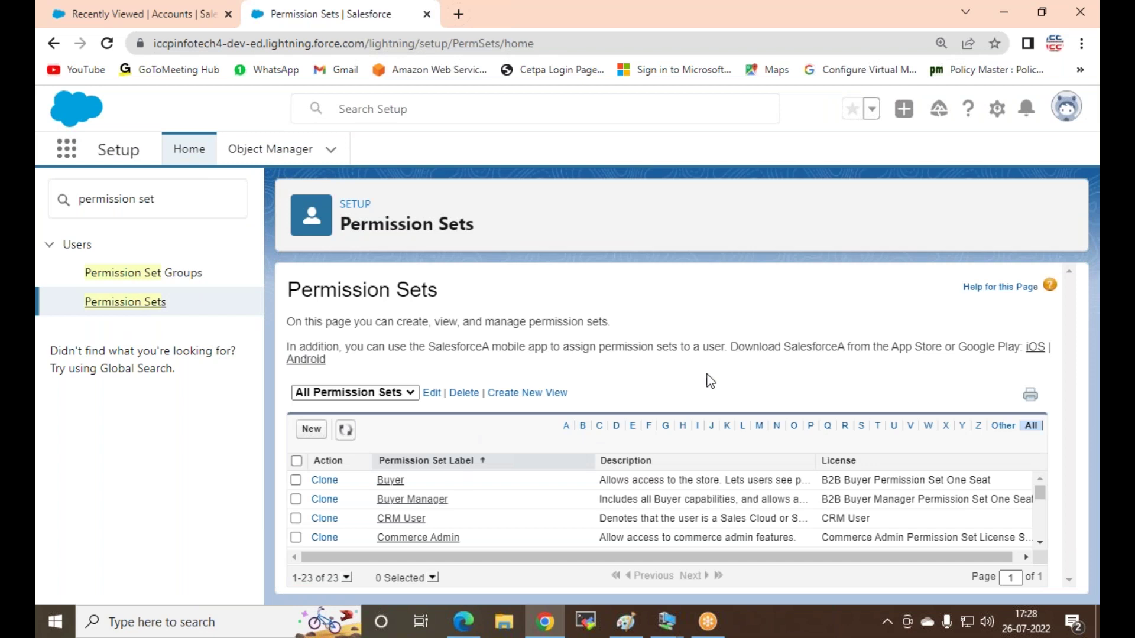
Step: Create and save a permission set labelled MY-Test-Permission-Set with session activation required and the Salesforce license
left_click(310, 429)
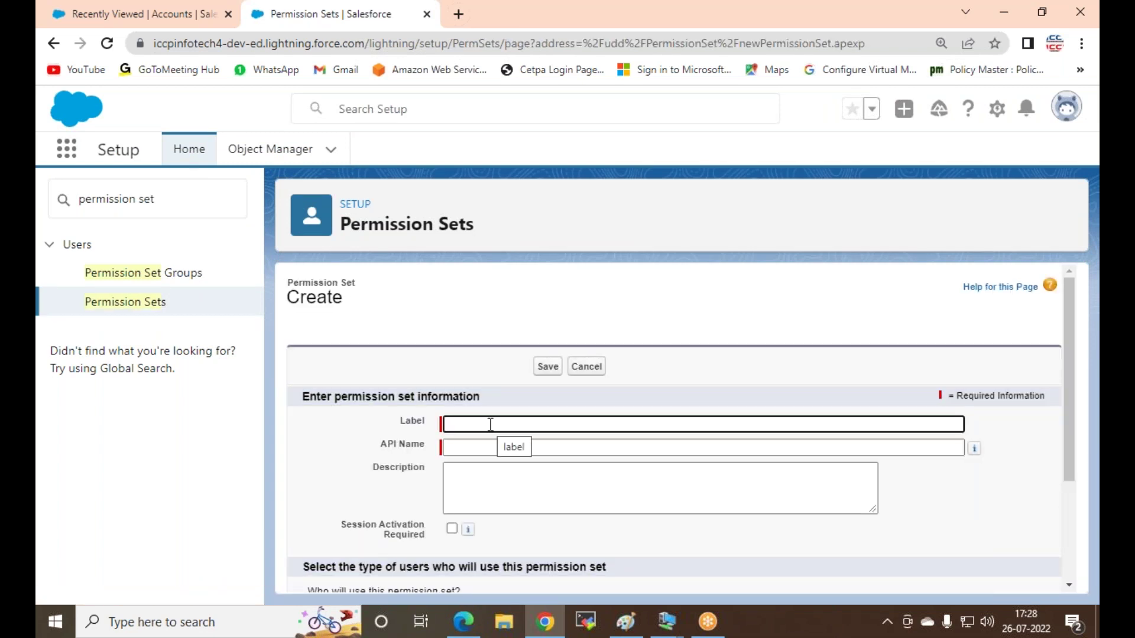
type("MY-Test-Permission-Set")
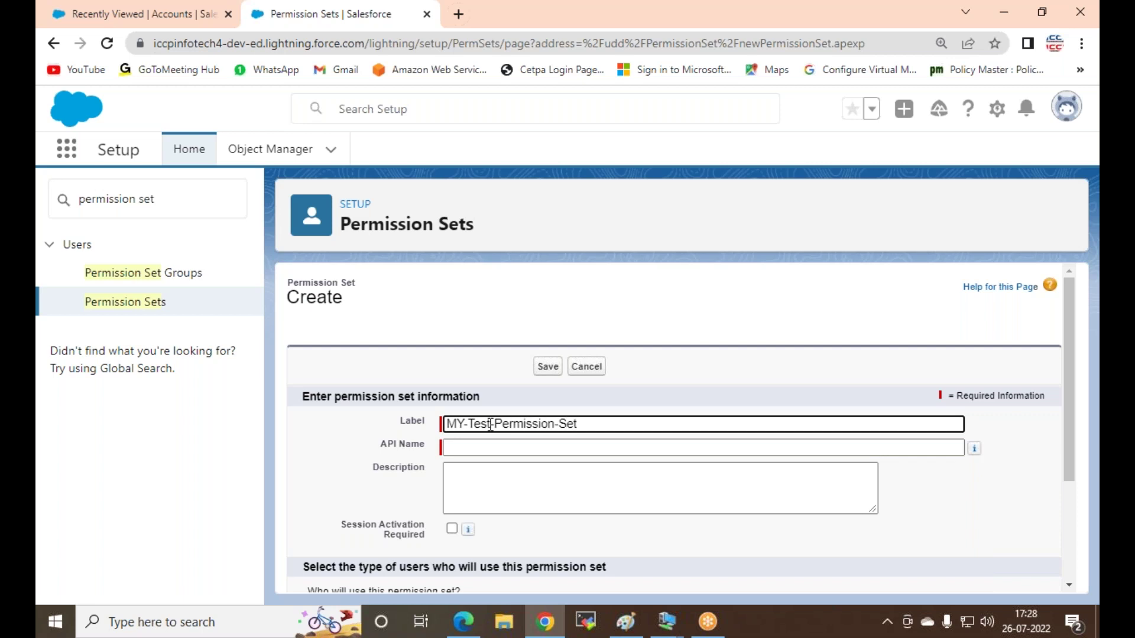
left_click(489, 465)
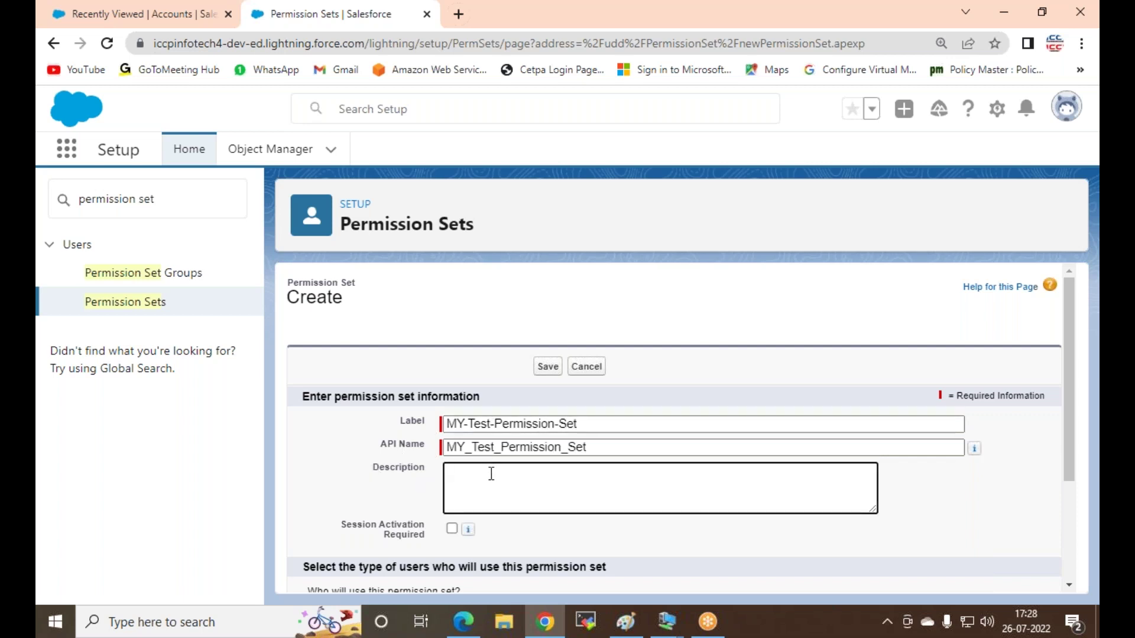
scroll(490, 473, "down", 3)
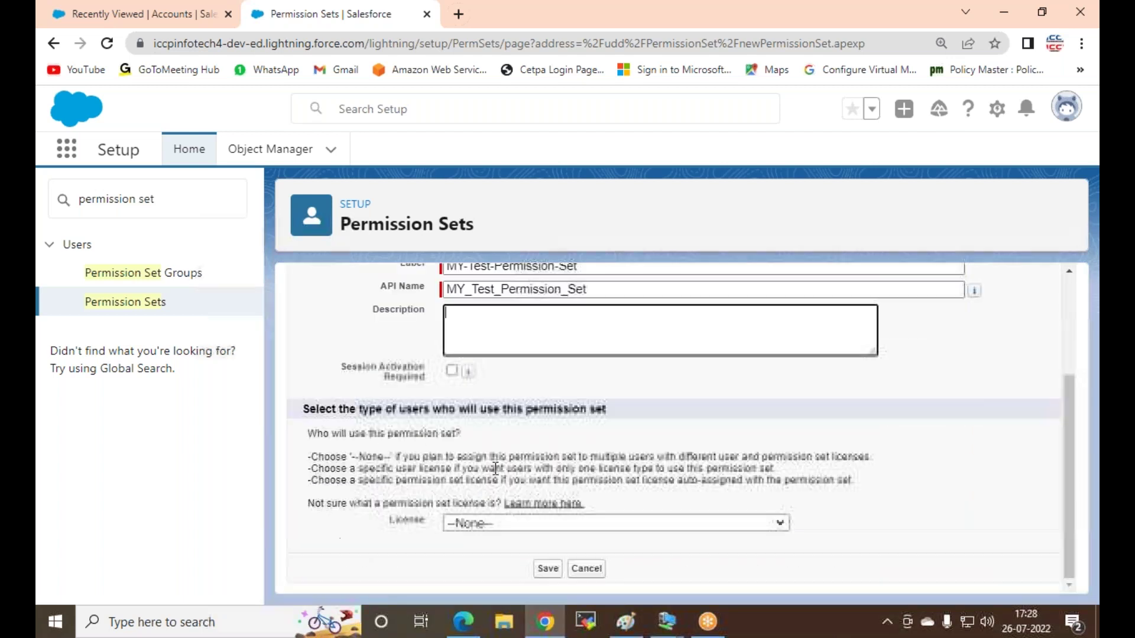
left_click(449, 372)
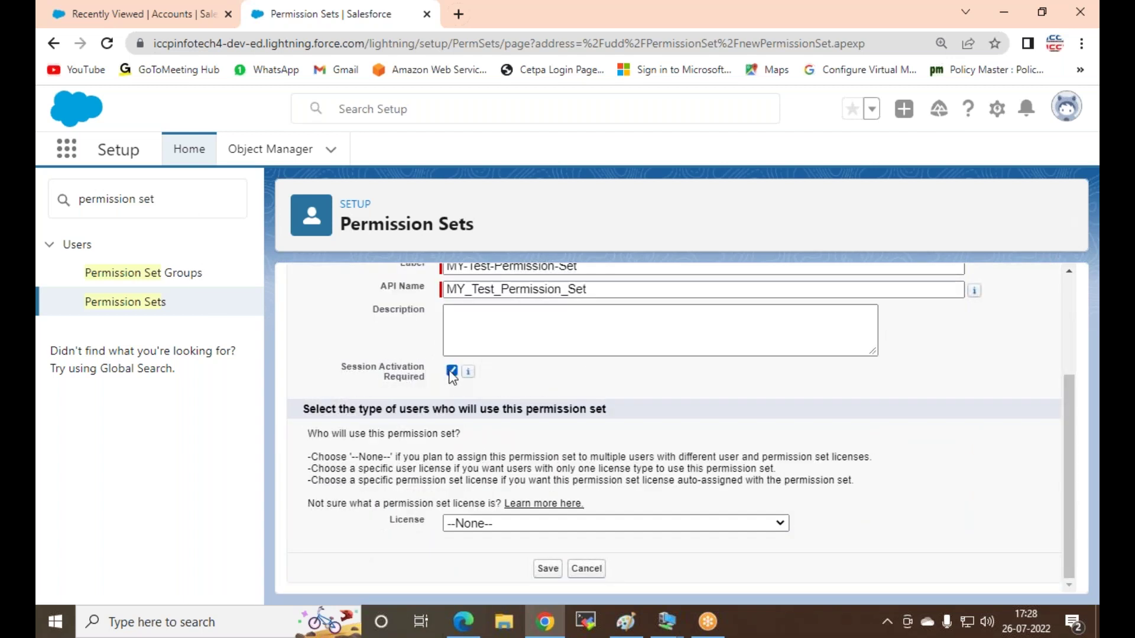
left_click(601, 526)
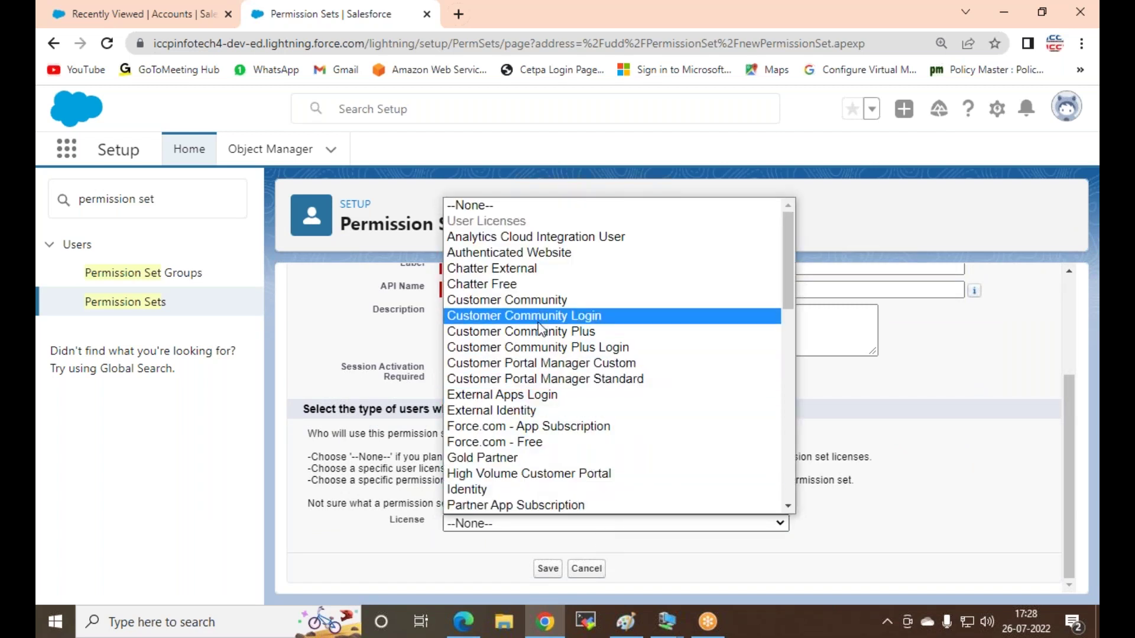
scroll(520, 502, "down", 1)
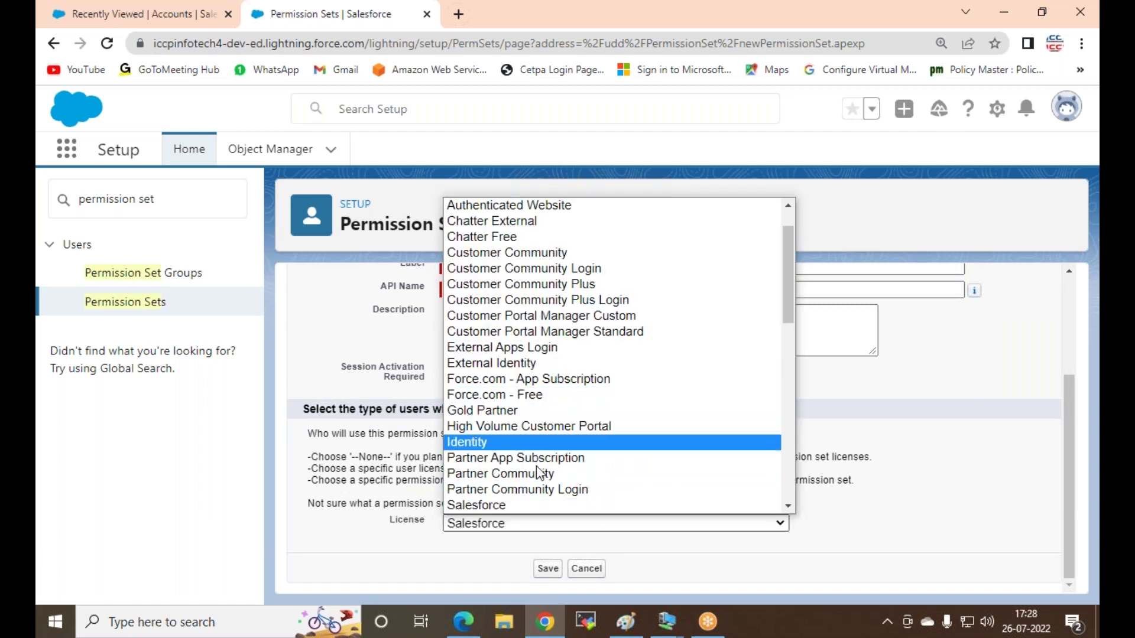
left_click(520, 504)
left_click(547, 569)
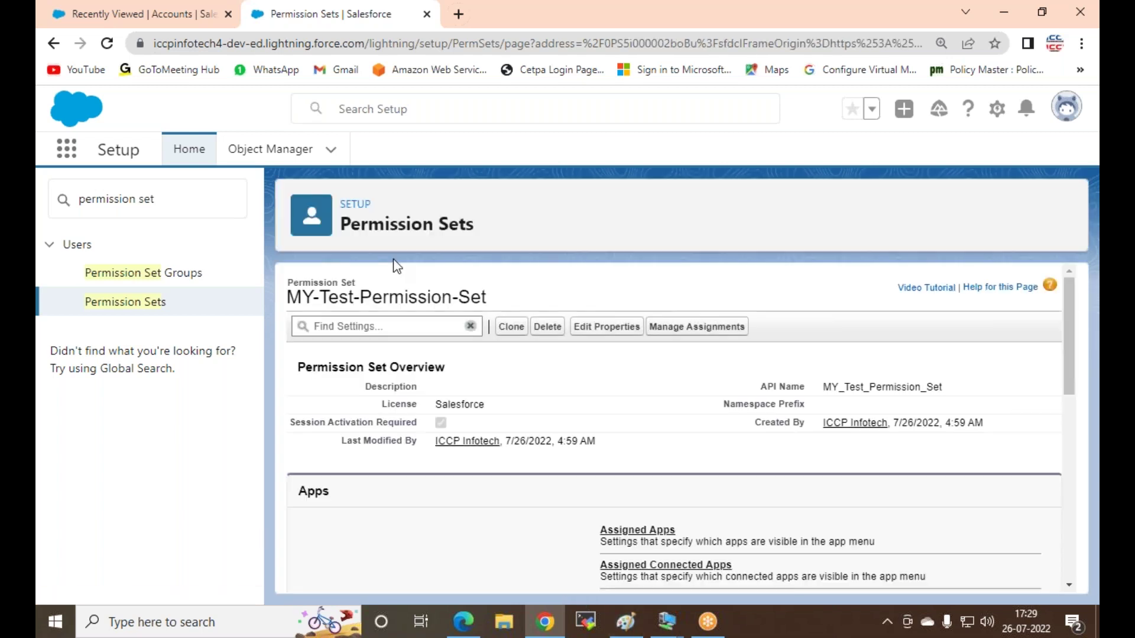
Step: Add MyTest_APP to the enabled apps in the assigned apps of MY-Test-Permission-Set and save
scroll(585, 370, "down", 4)
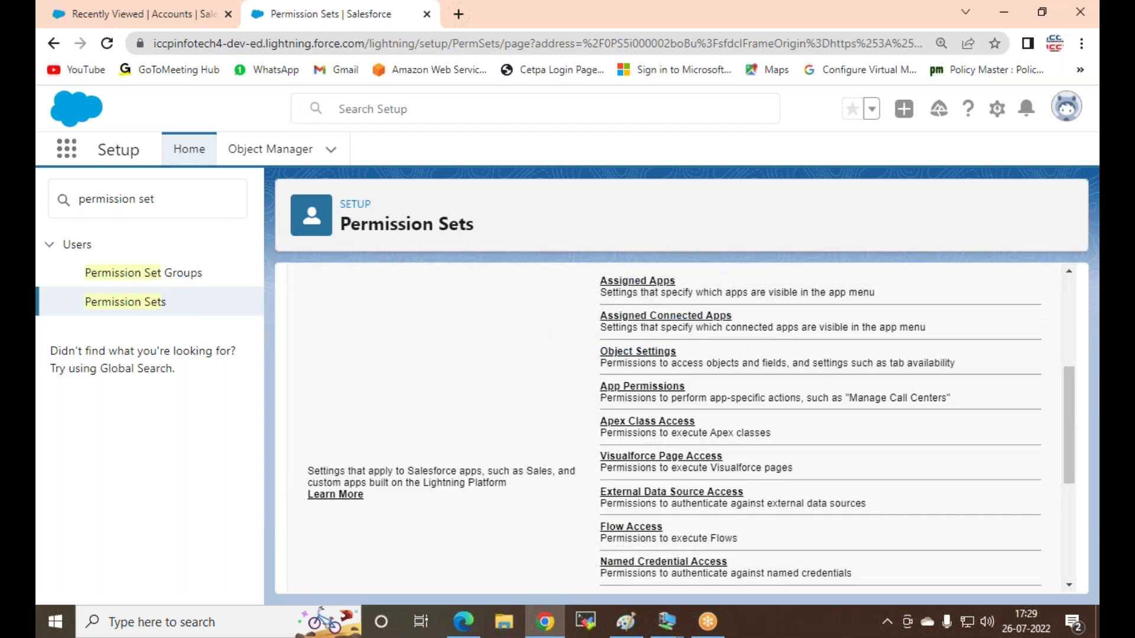
left_click(652, 289)
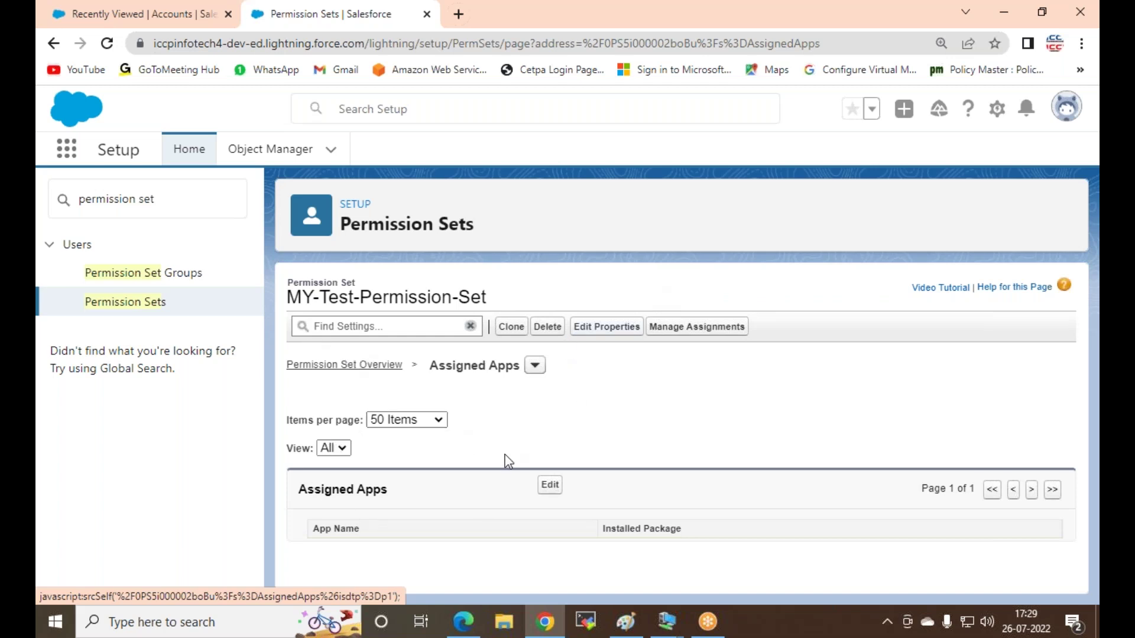
left_click(556, 490)
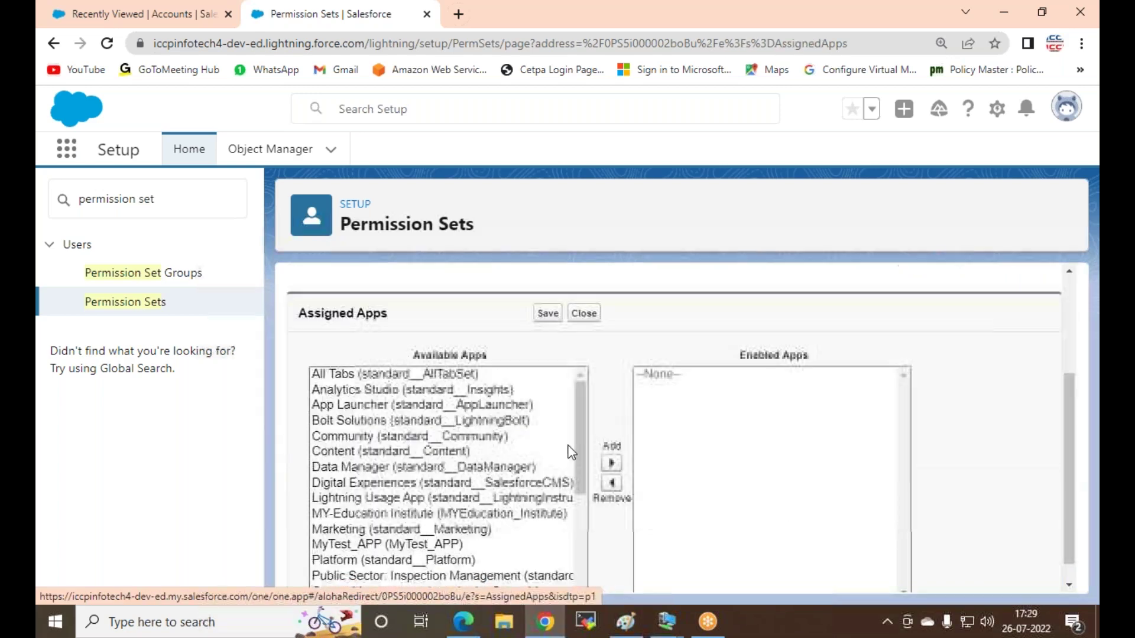
scroll(362, 436, "down", 4)
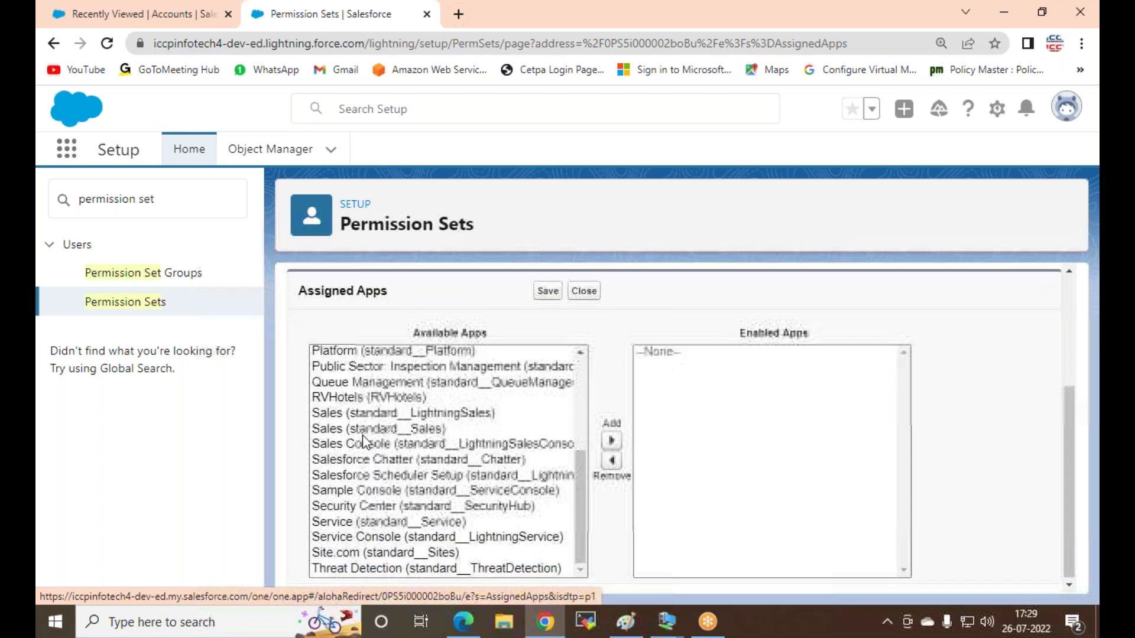
scroll(378, 536, "up", 1)
scroll(378, 534, "up", 3)
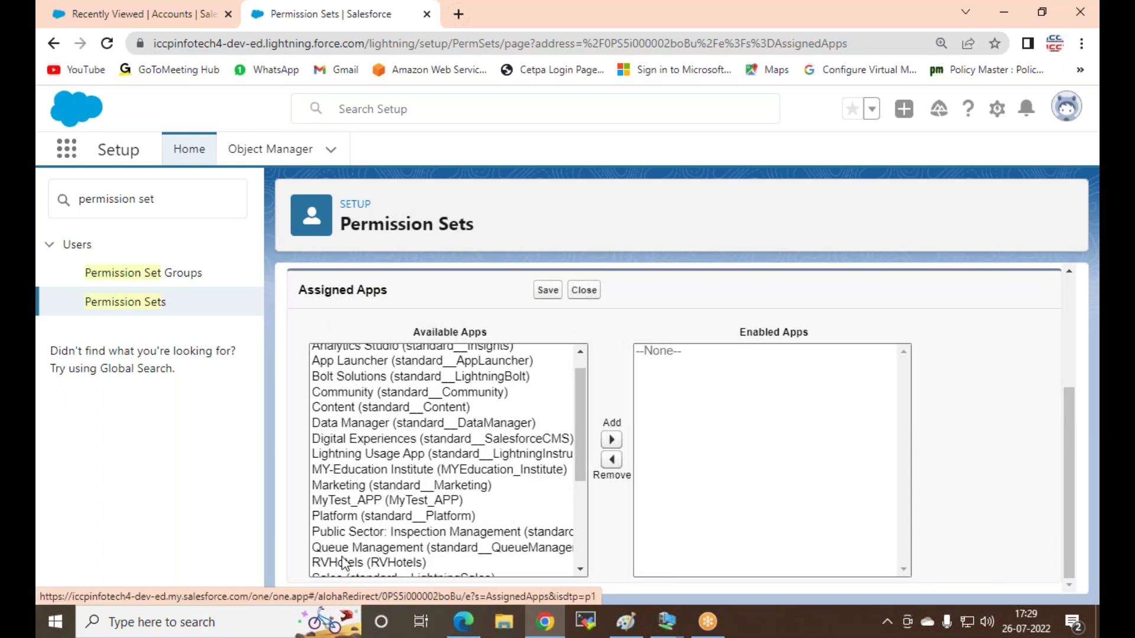
scroll(358, 538, "down", 2)
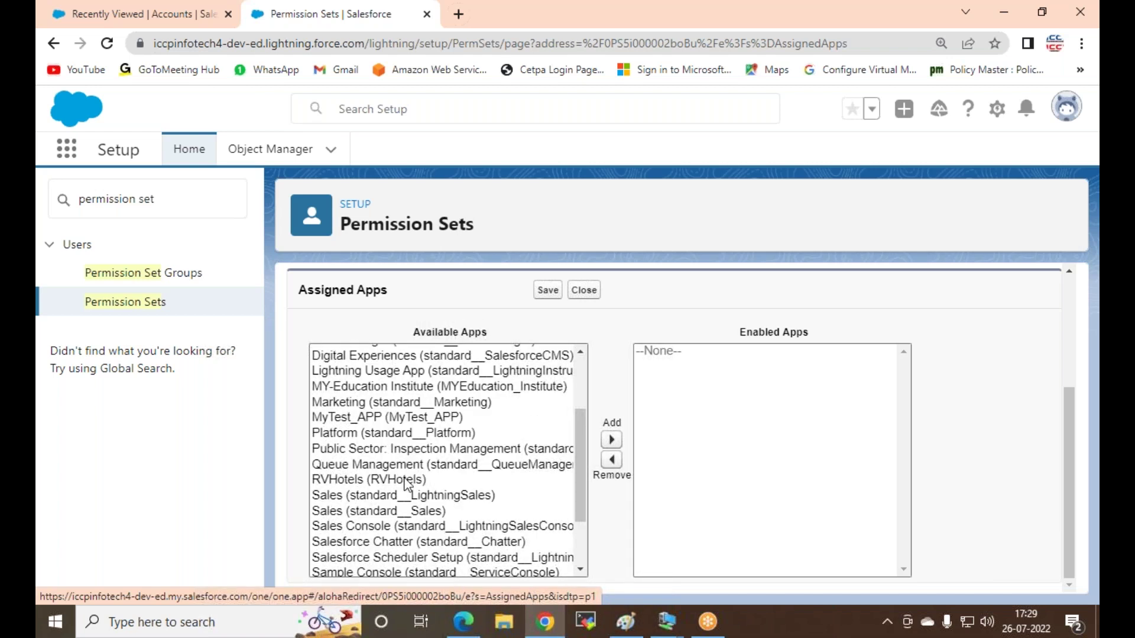
left_click(333, 418)
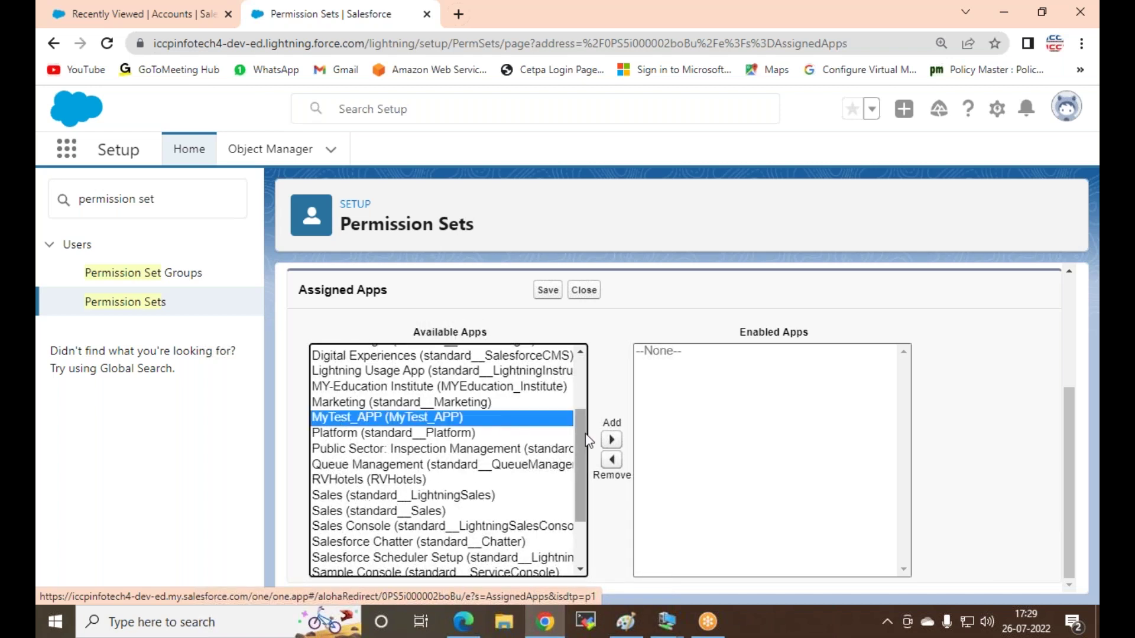
left_click(611, 439)
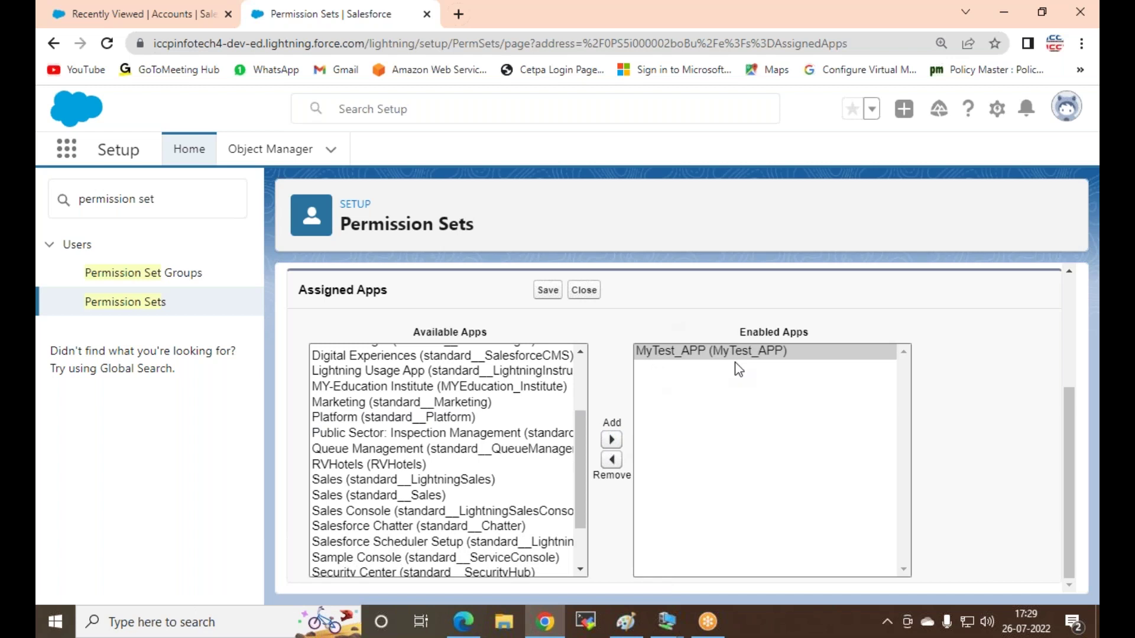
left_click(540, 292)
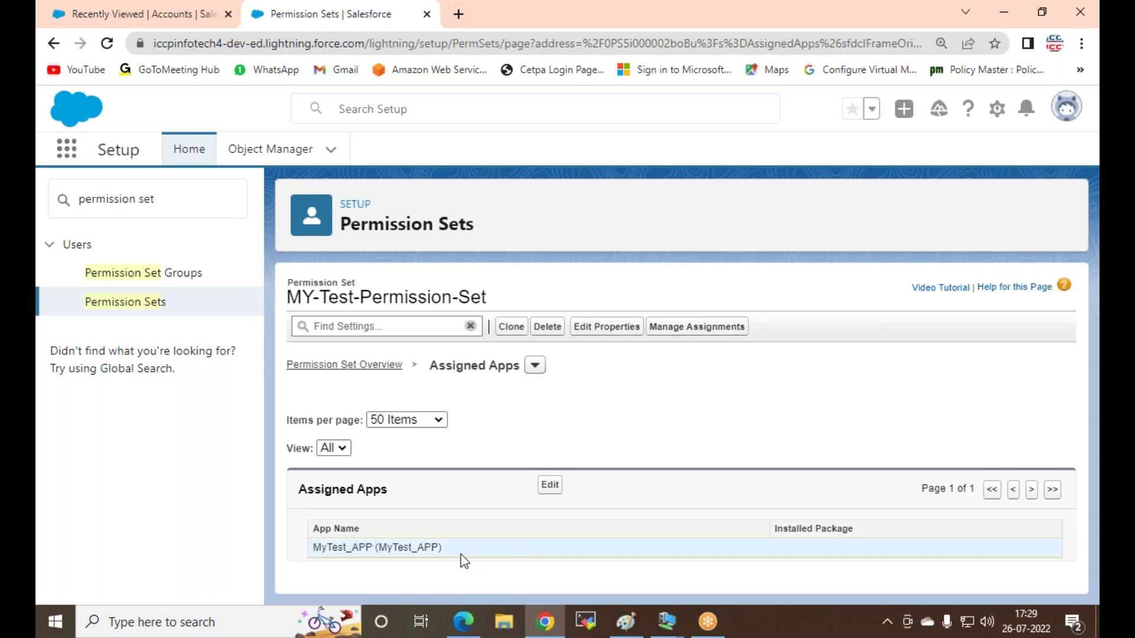
Step: Assign MY-Test-Permission-Set to the active user with the Project1-Ast-system-admin profile and finish the assignment
left_click(685, 329)
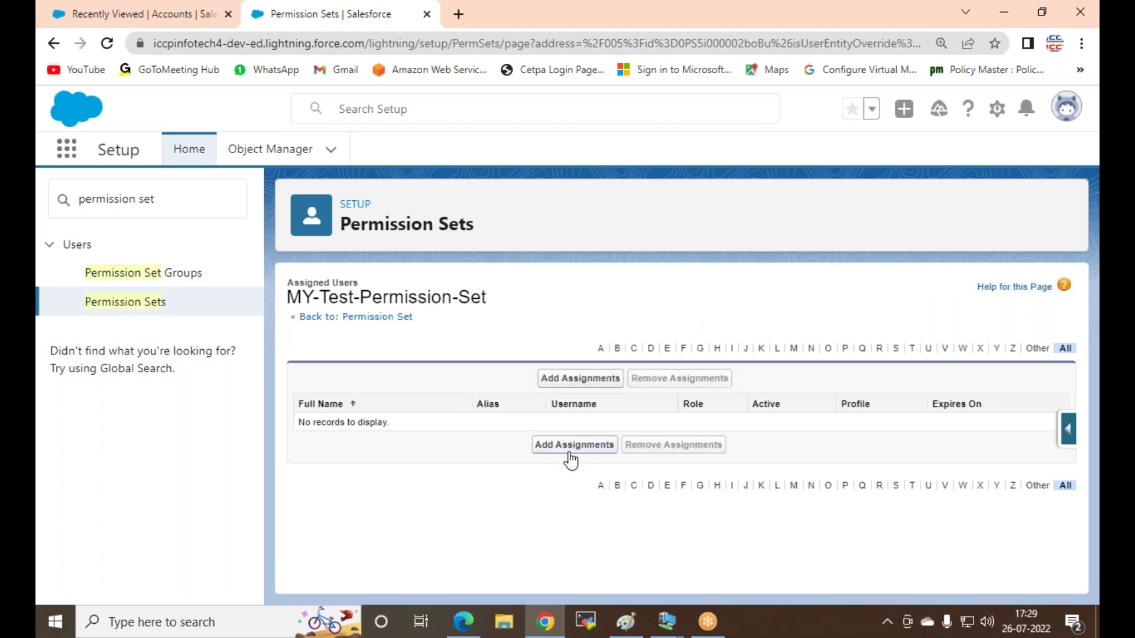
left_click(569, 453)
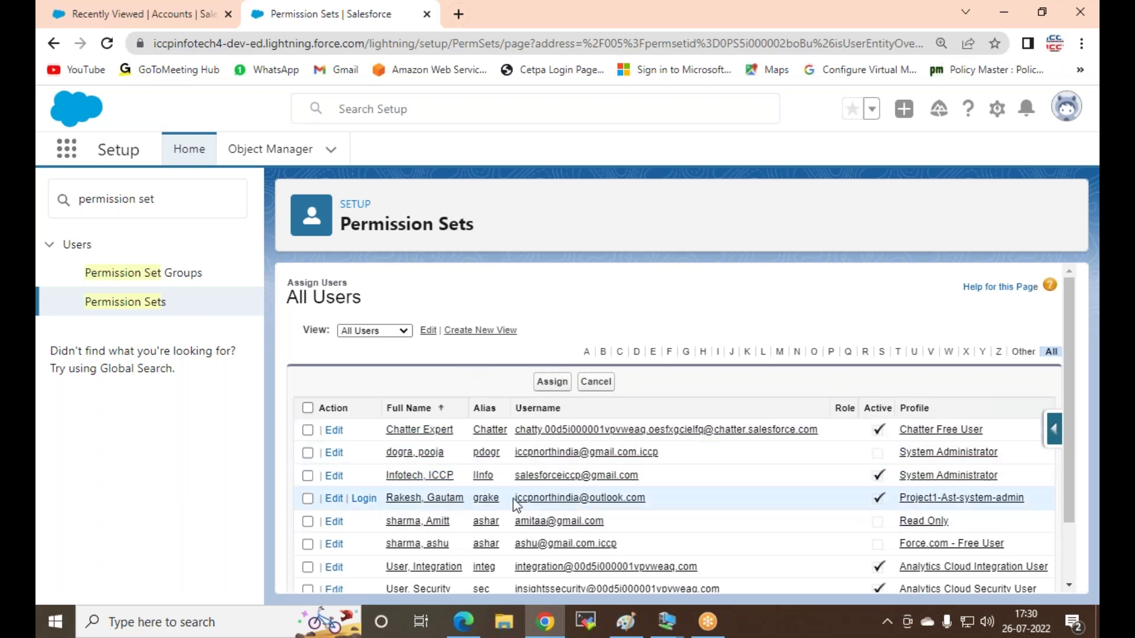
left_click(307, 499)
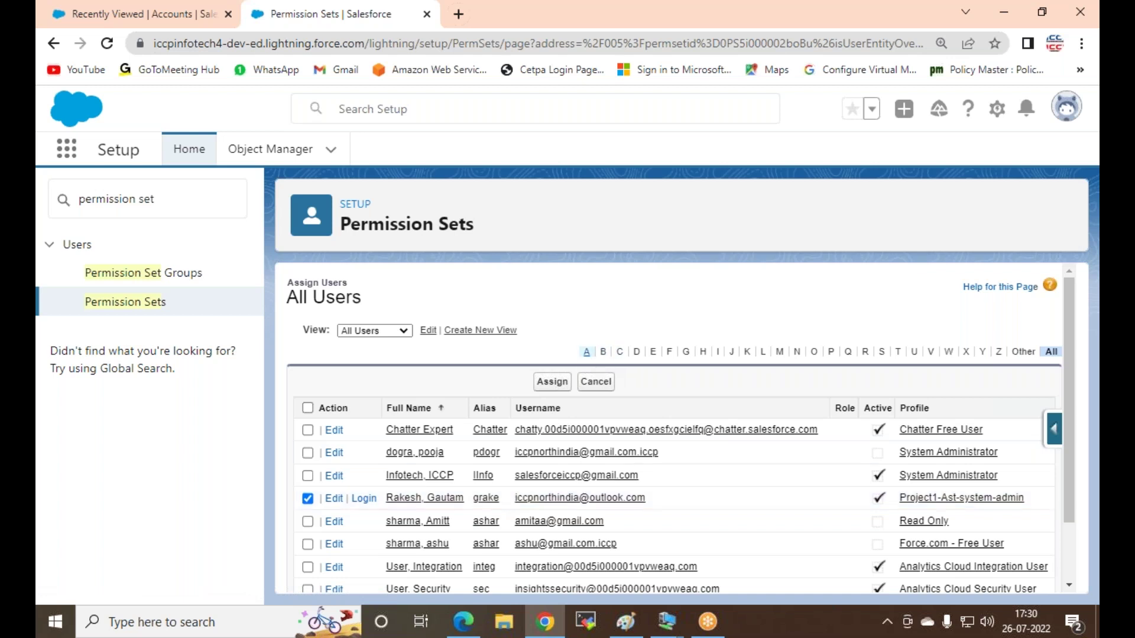
left_click(553, 382)
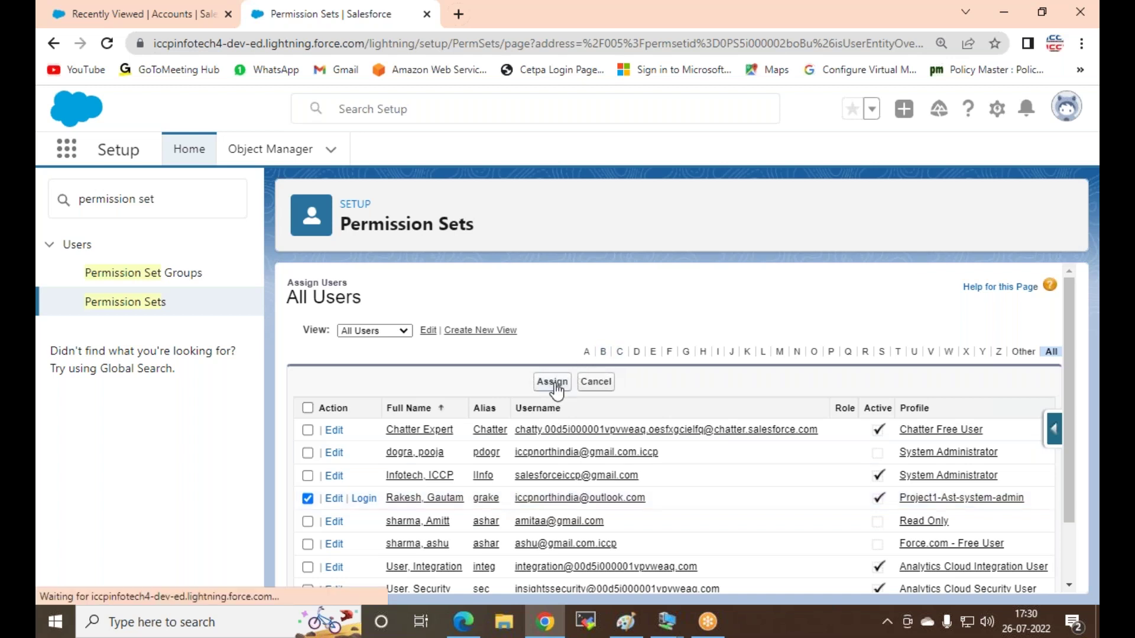
left_click(544, 440)
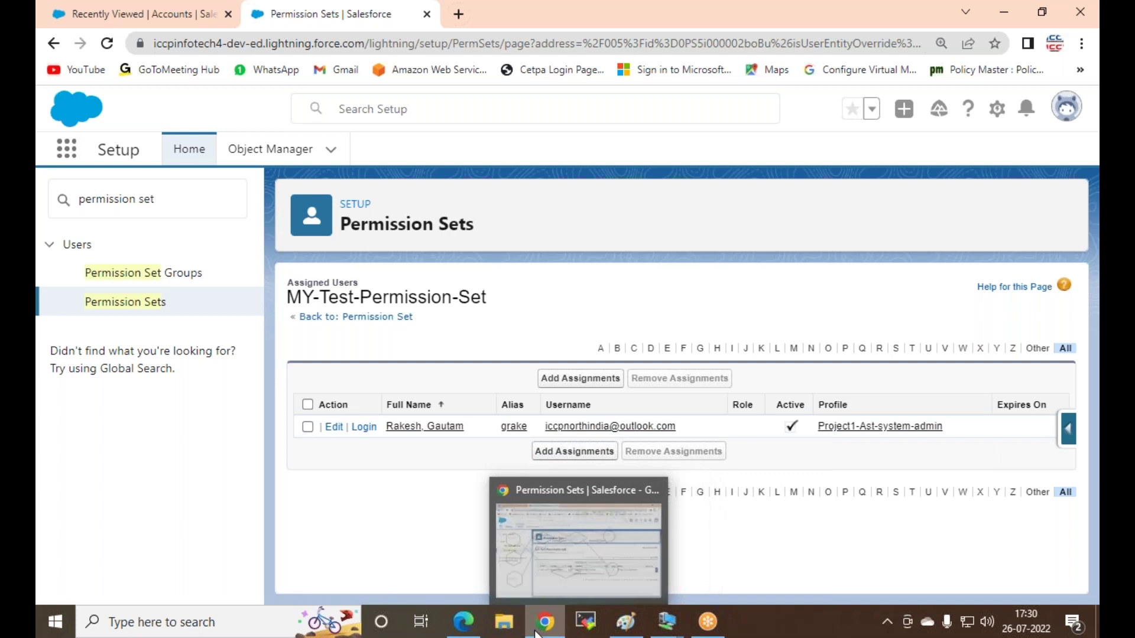
Step: Switch to Microsoft Edge, close the two GoTo Meeting pages, and reload the second account's RVHotel page
mouse_move(476, 625)
left_click(488, 546)
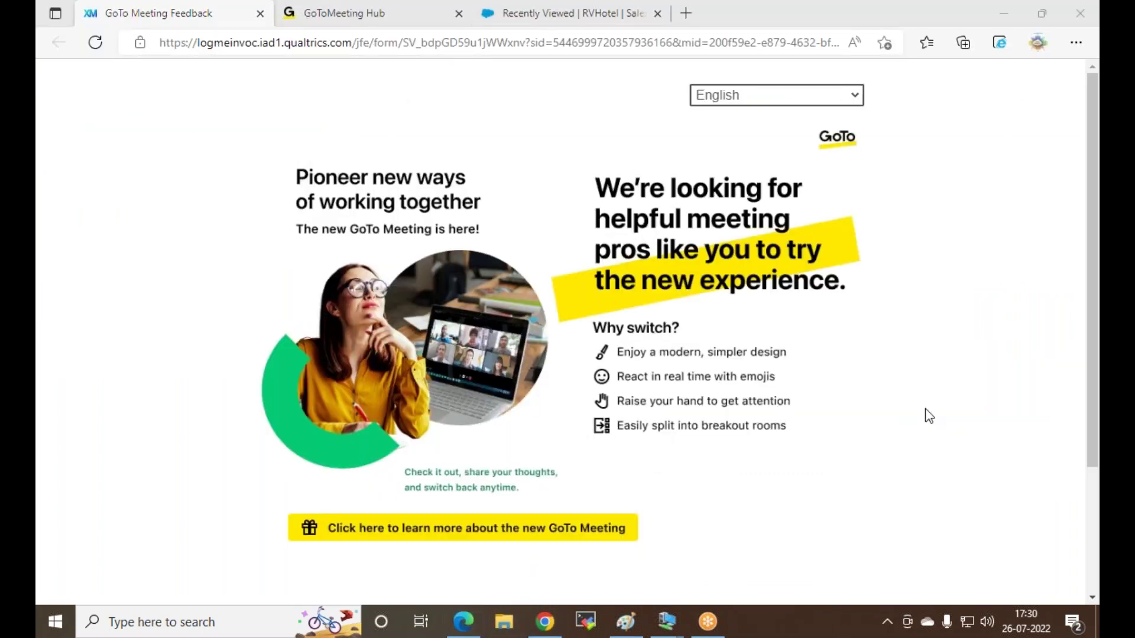
left_click(461, 13)
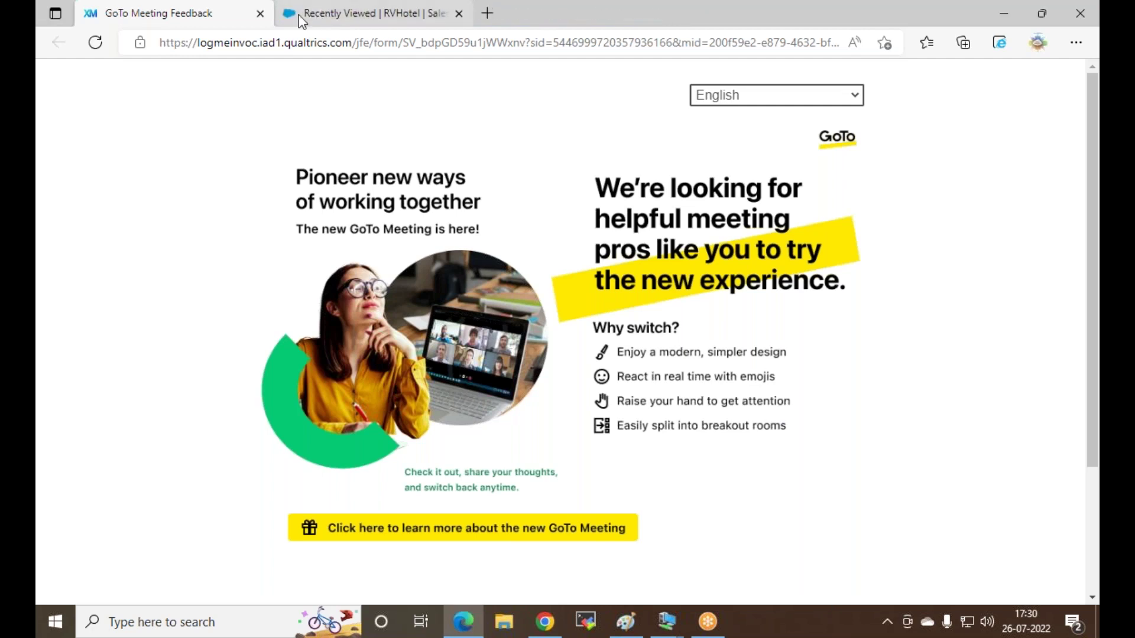
left_click(260, 13)
left_click(95, 45)
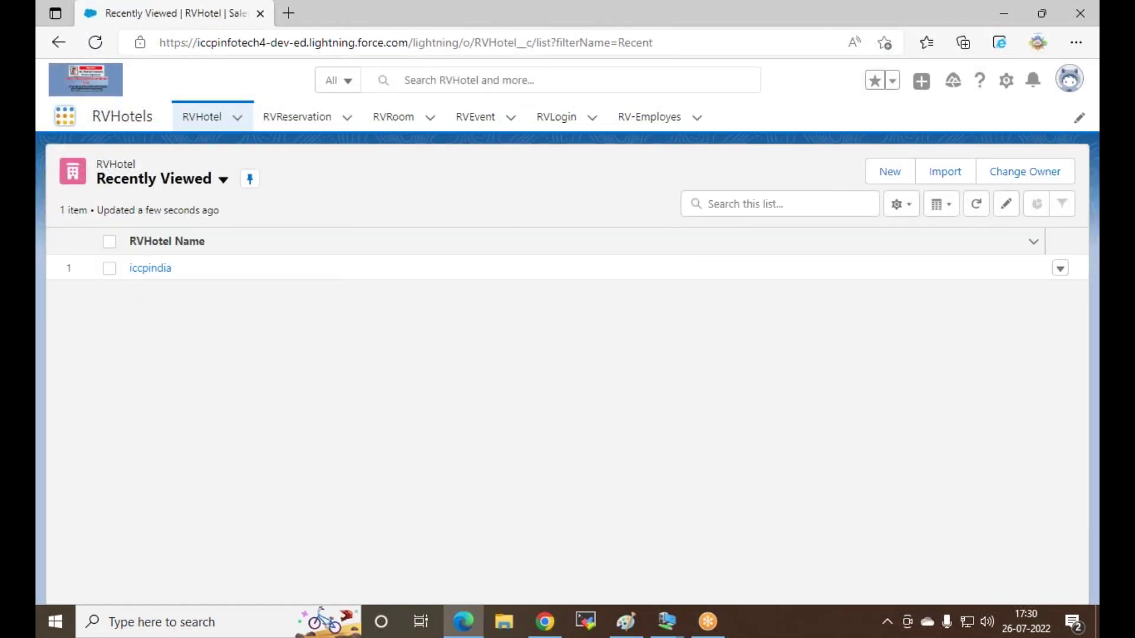
Step: Check the second account's available apps in the App Launcher's full list, both before and after reloading the page, and close it
left_click(65, 118)
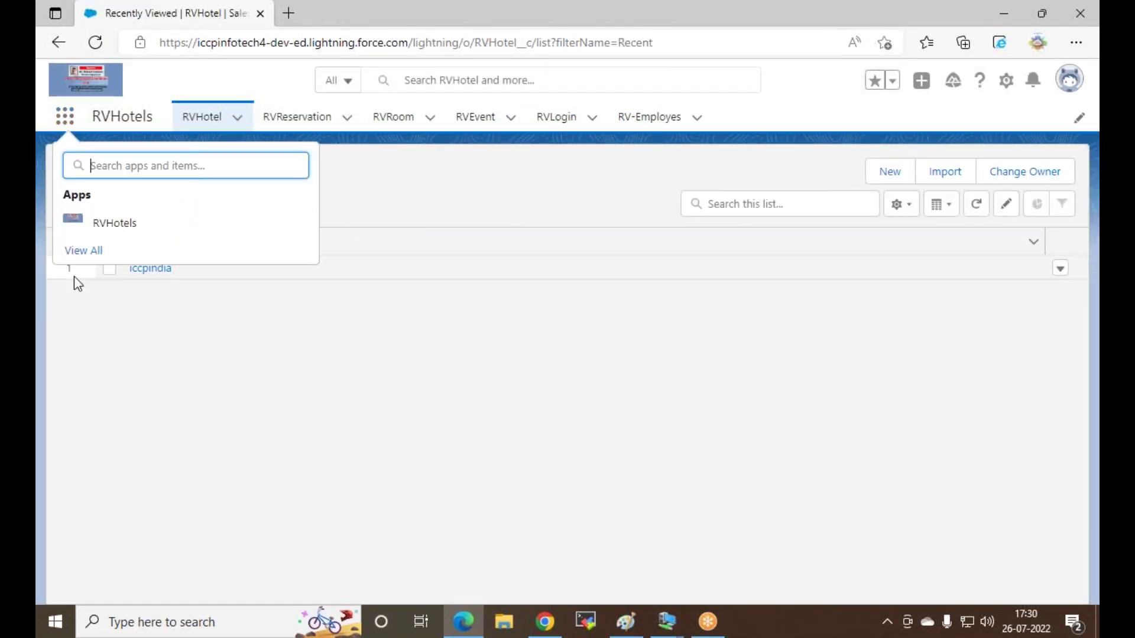
left_click(81, 251)
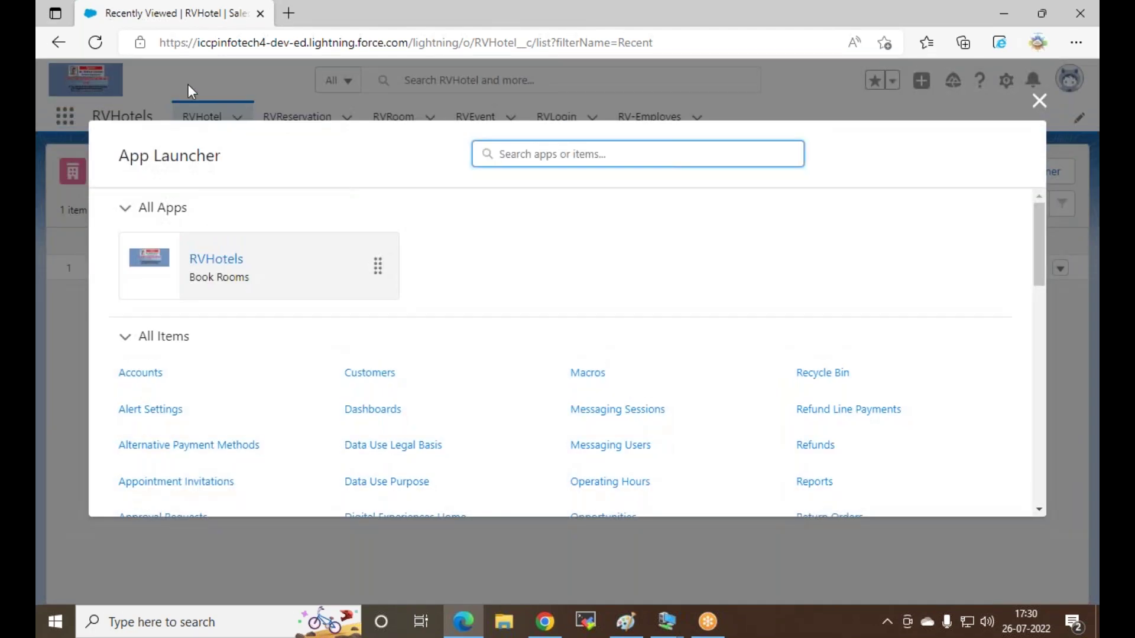
left_click(95, 42)
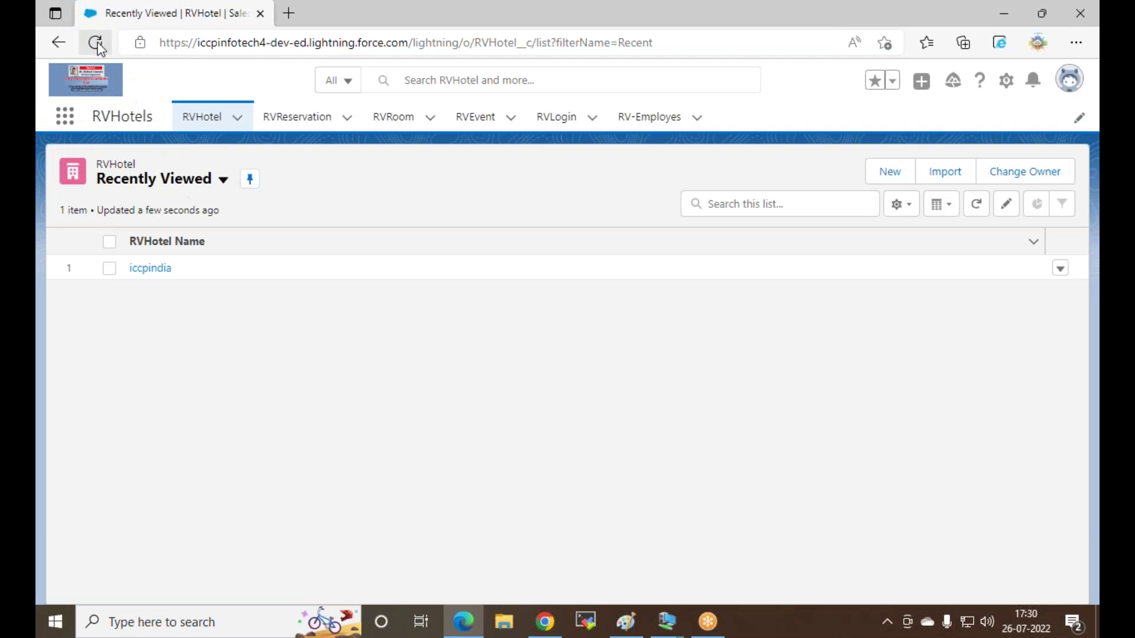
left_click(98, 45)
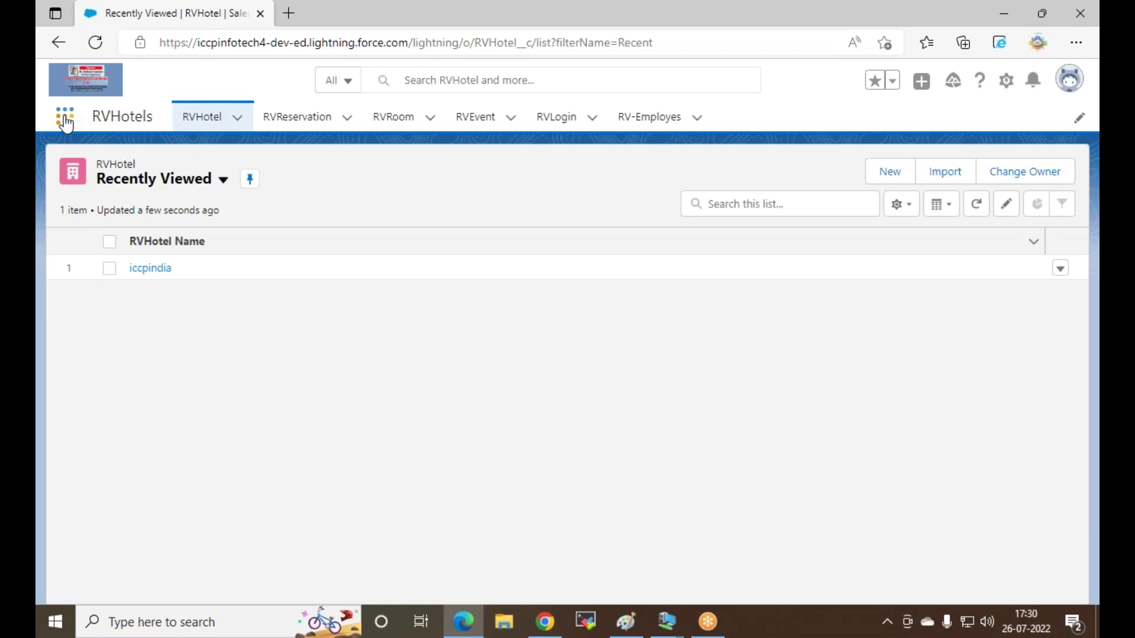
left_click(65, 116)
left_click(95, 252)
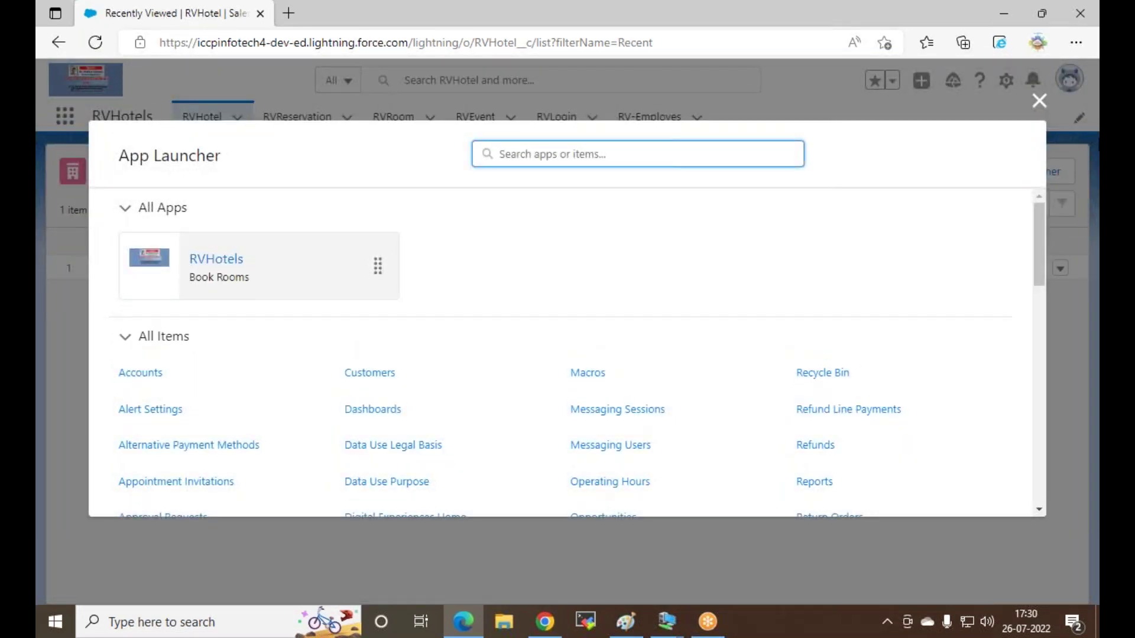
left_click(1039, 101)
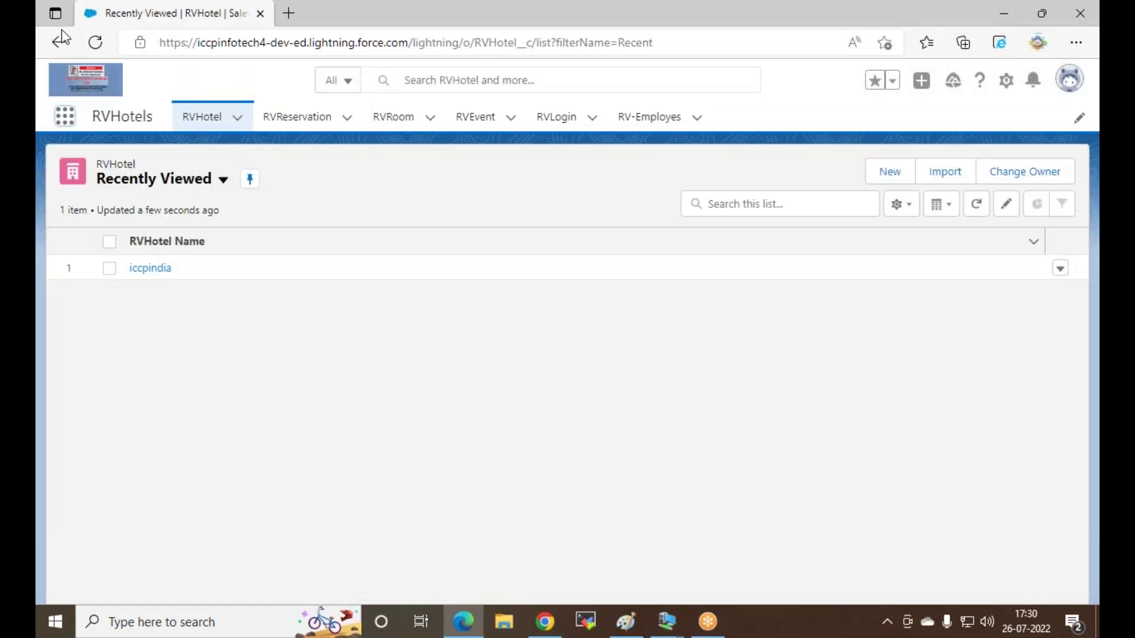
Step: Switch back to Chrome and examine the assigned connected apps of MY-Test-Permission-Set, closing the editor without changes
left_click(545, 621)
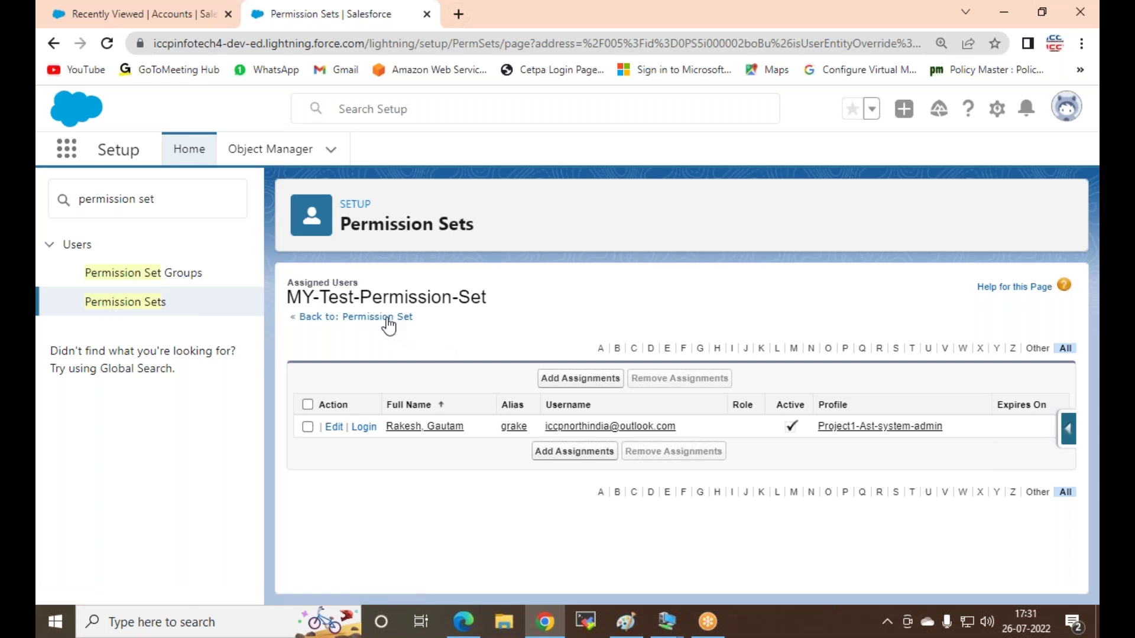
left_click(364, 316)
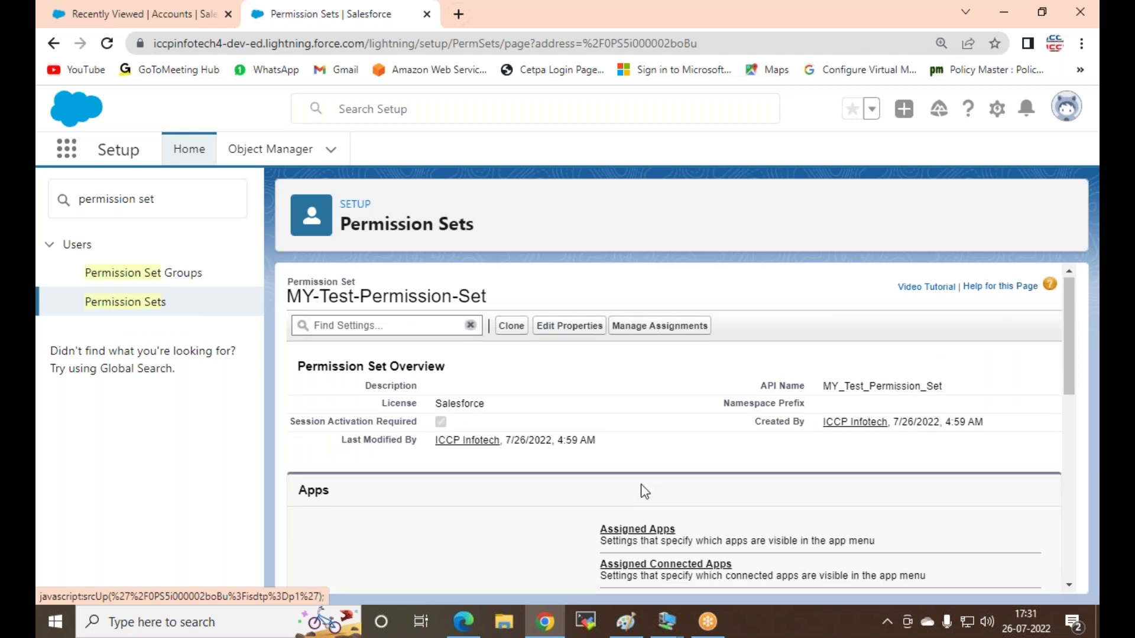
scroll(709, 467, "down", 1)
scroll(668, 495, "down", 1)
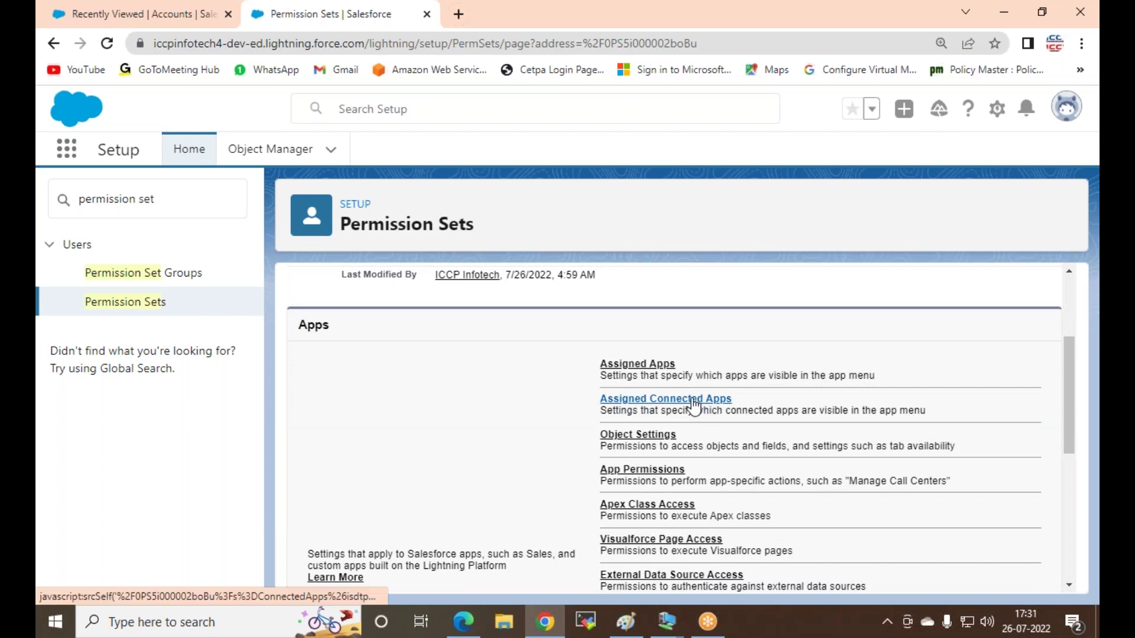
left_click(694, 402)
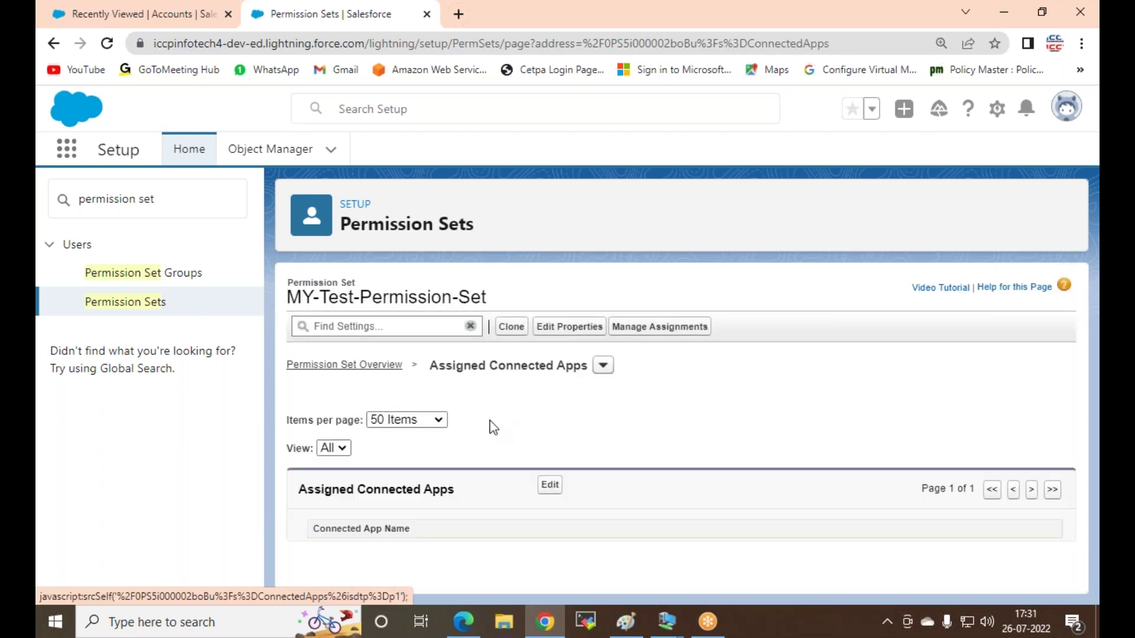
left_click(549, 485)
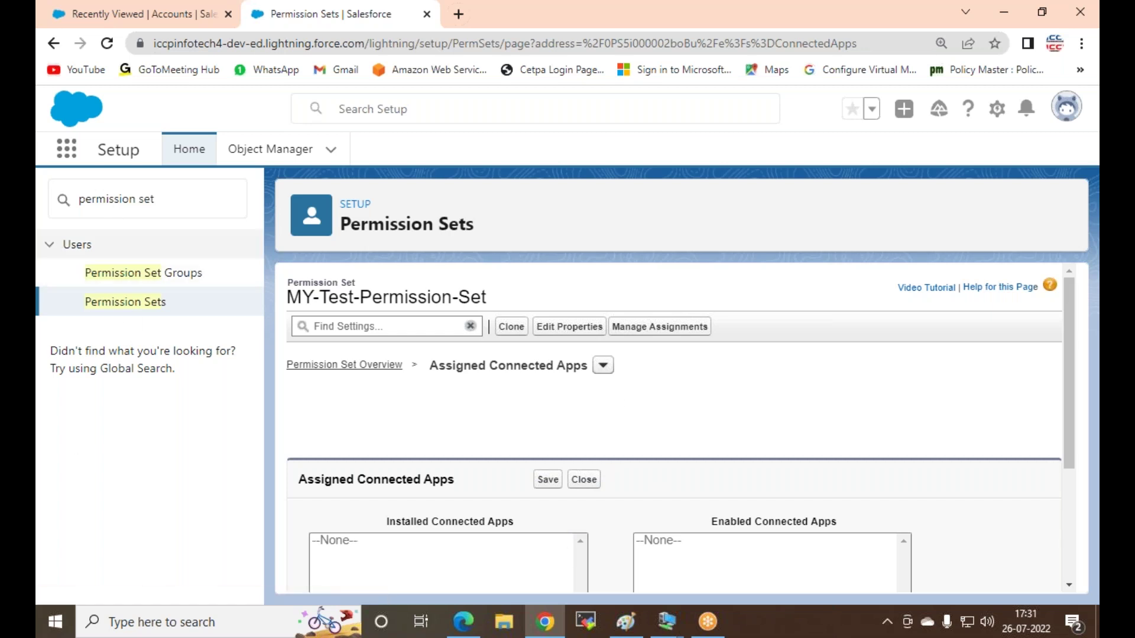
left_click(584, 479)
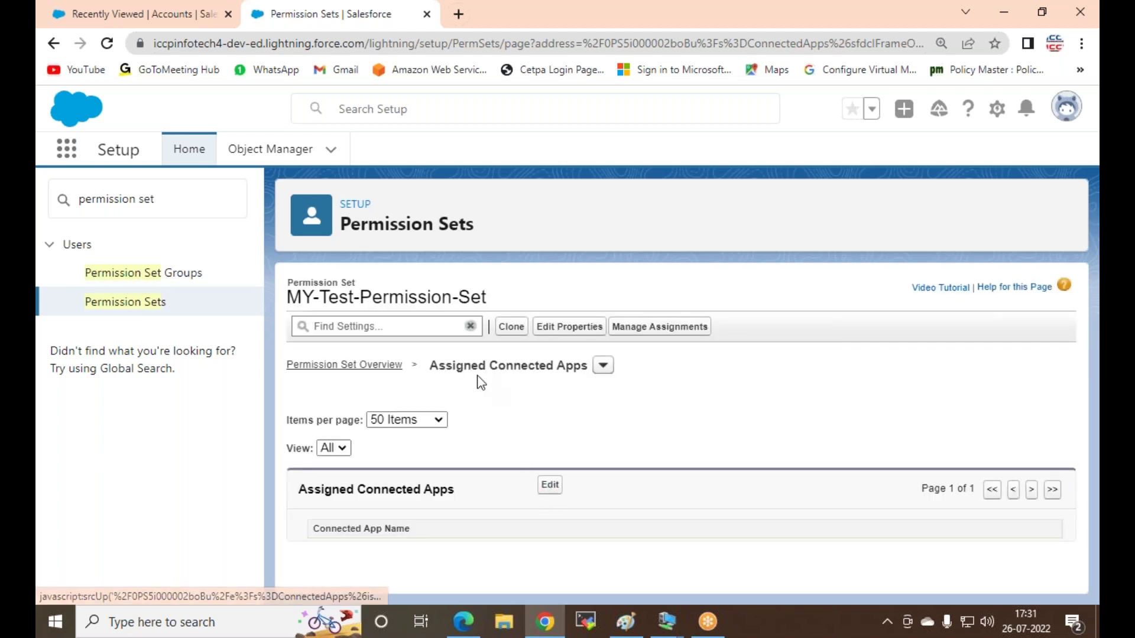
left_click(549, 486)
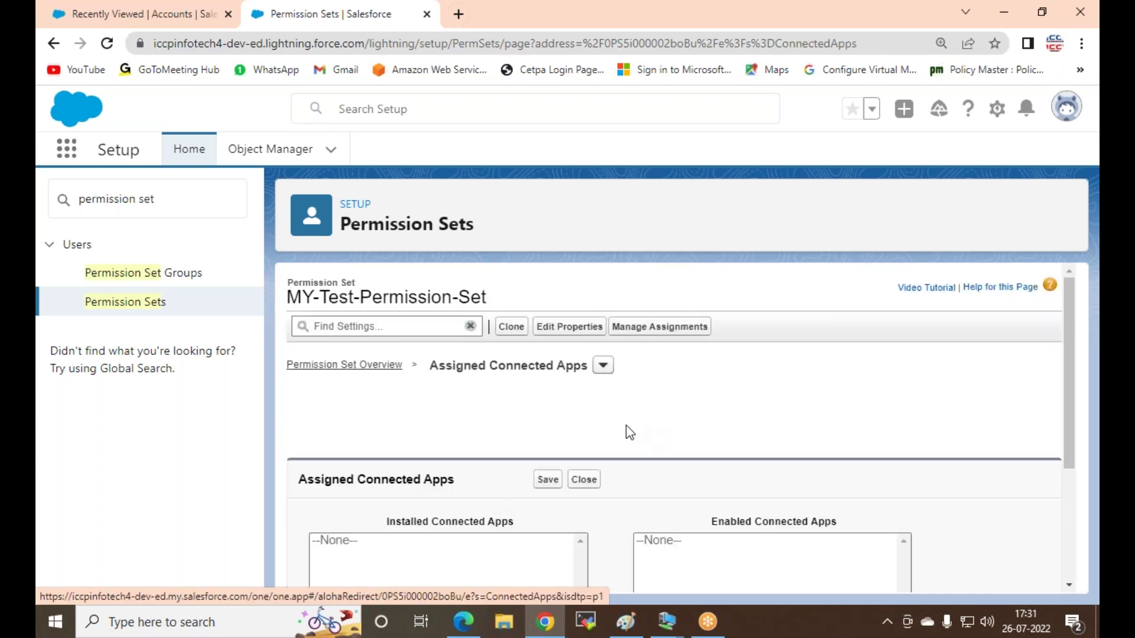
left_click(584, 479)
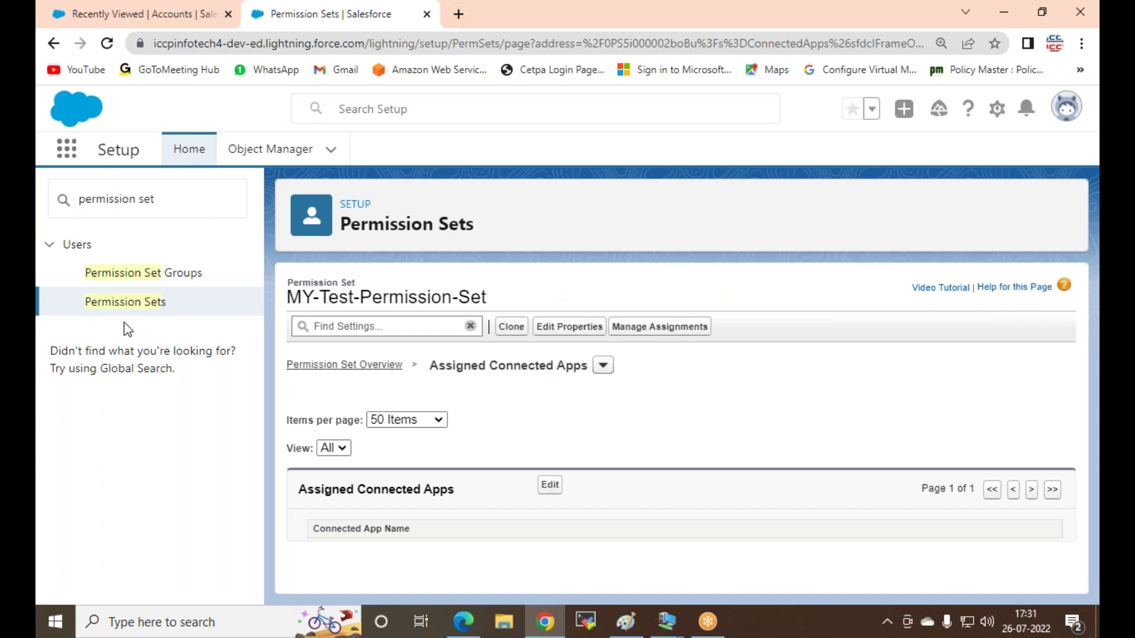
Step: Return to the permission sets list, filter it by the letter M, and open the Apps settings overview of MY-Test-Permission-Set
left_click(52, 43)
left_click(133, 304)
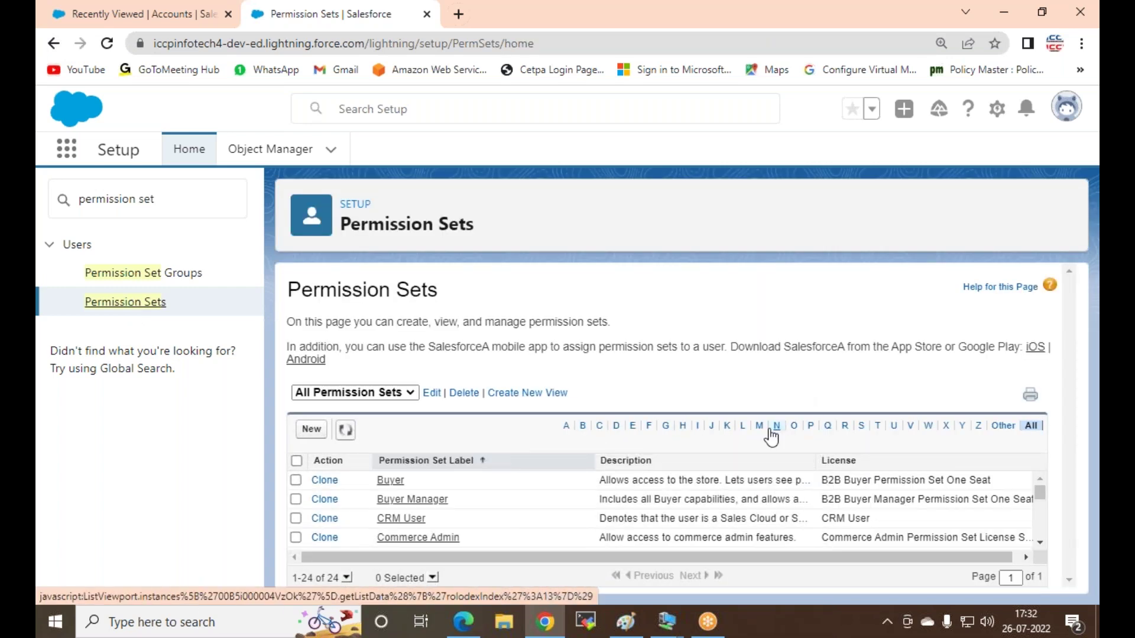
left_click(759, 428)
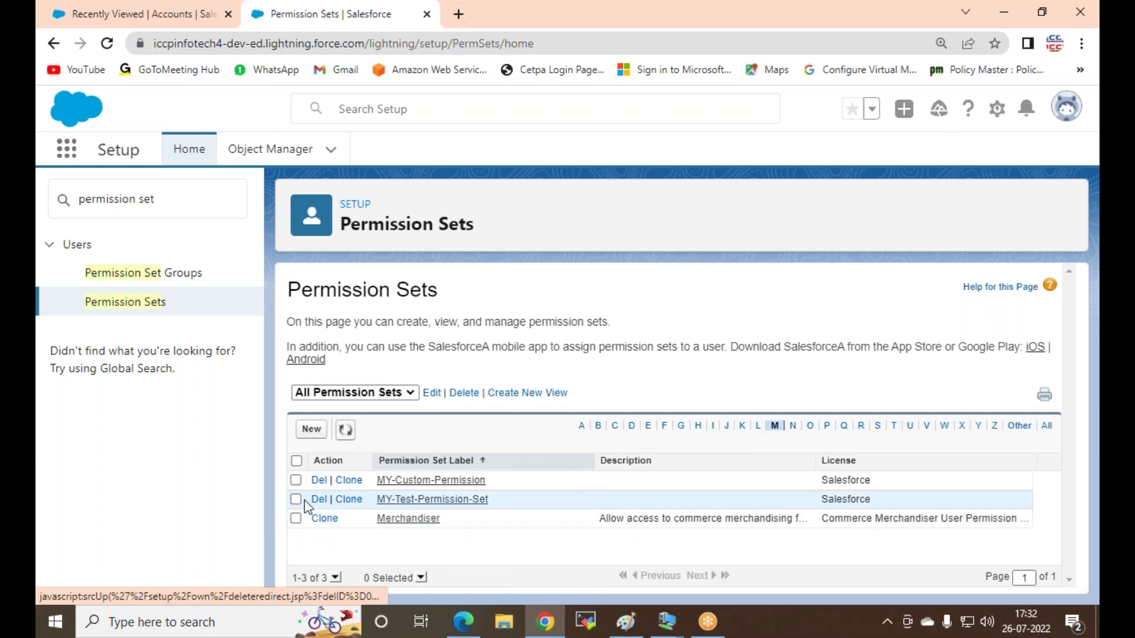
left_click(409, 503)
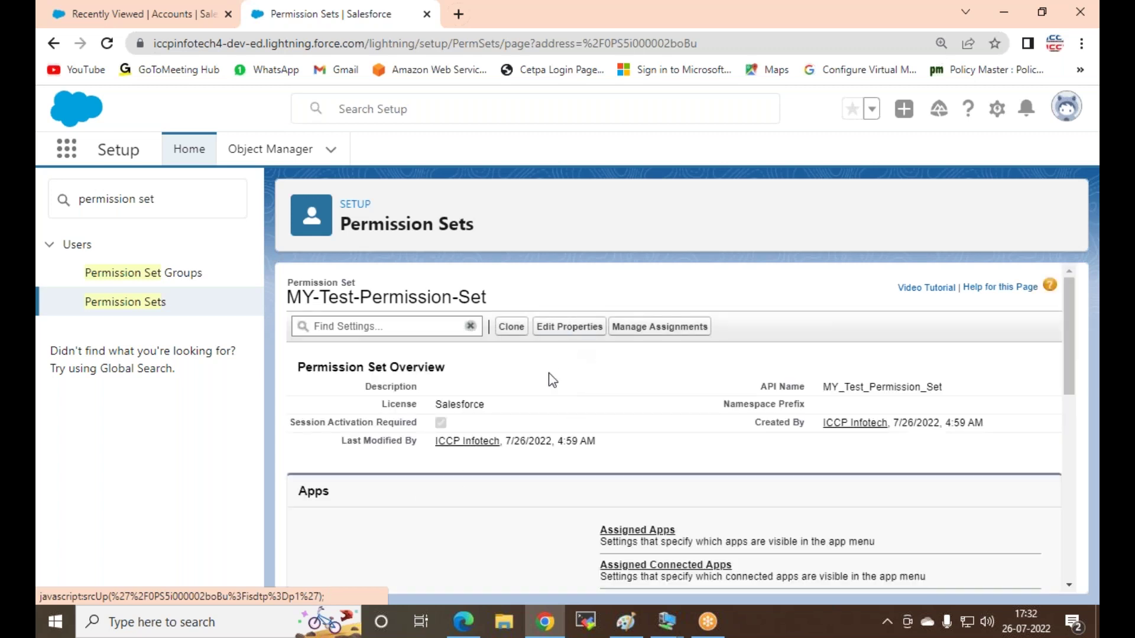
scroll(549, 380, "down", 3)
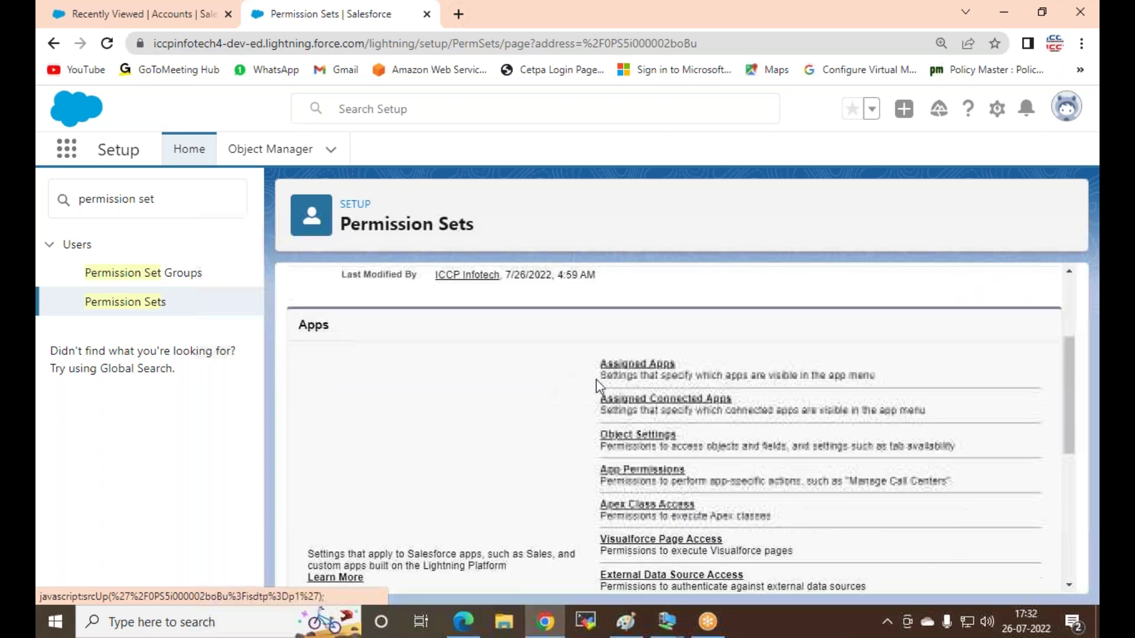
Step: Open the Object Settings of MY-Test-Permission-Set and examine the listed objects and their current permissions
left_click(619, 441)
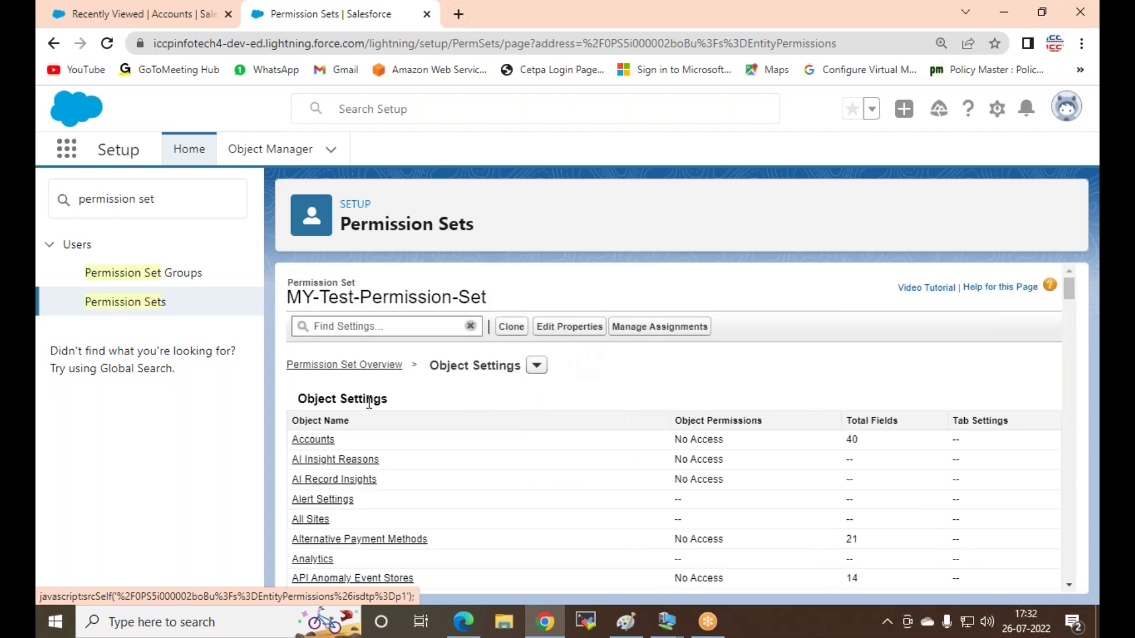
scroll(484, 394, "down", 4)
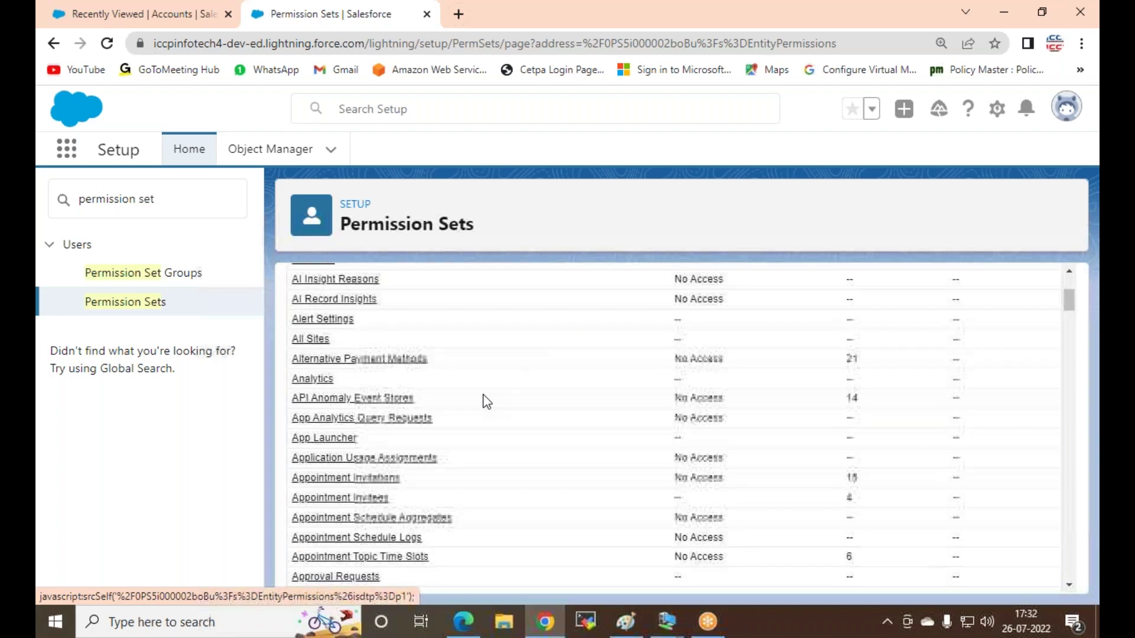
scroll(484, 395, "up", 2)
scroll(483, 395, "down", 6)
scroll(481, 398, "down", 13)
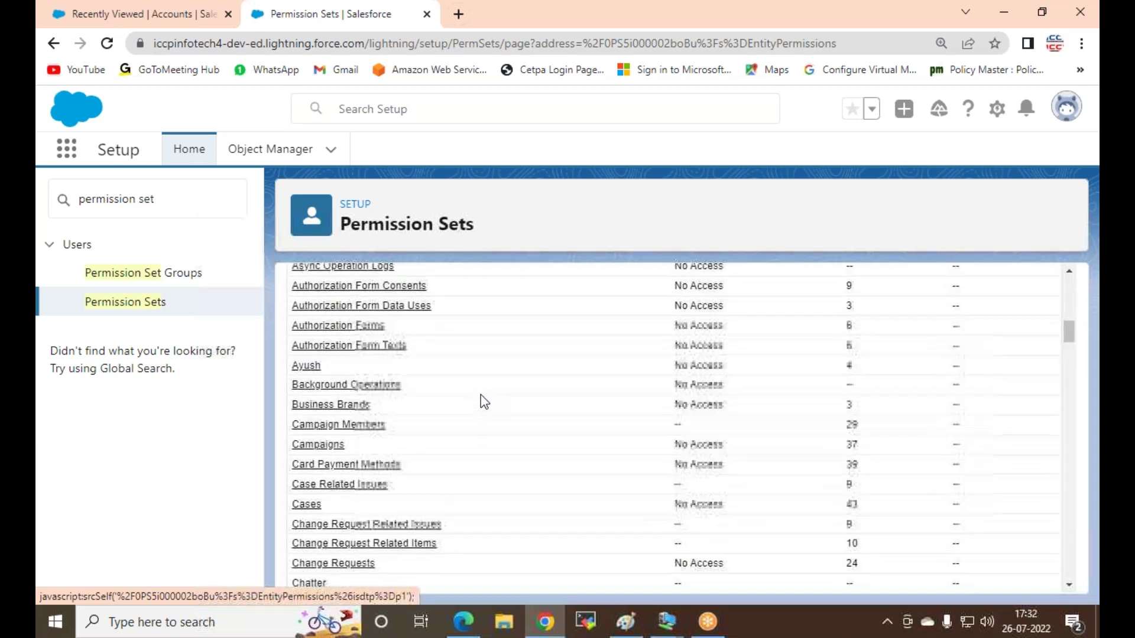
scroll(401, 420, "down", 5)
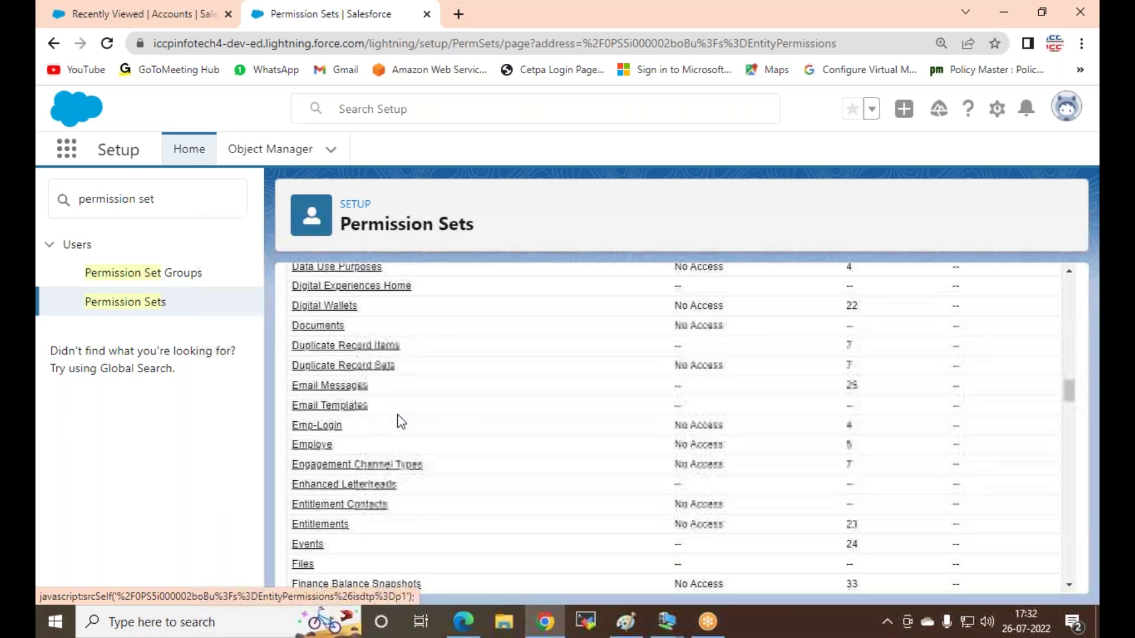
scroll(401, 421, "up", 10)
scroll(400, 419, "up", 10)
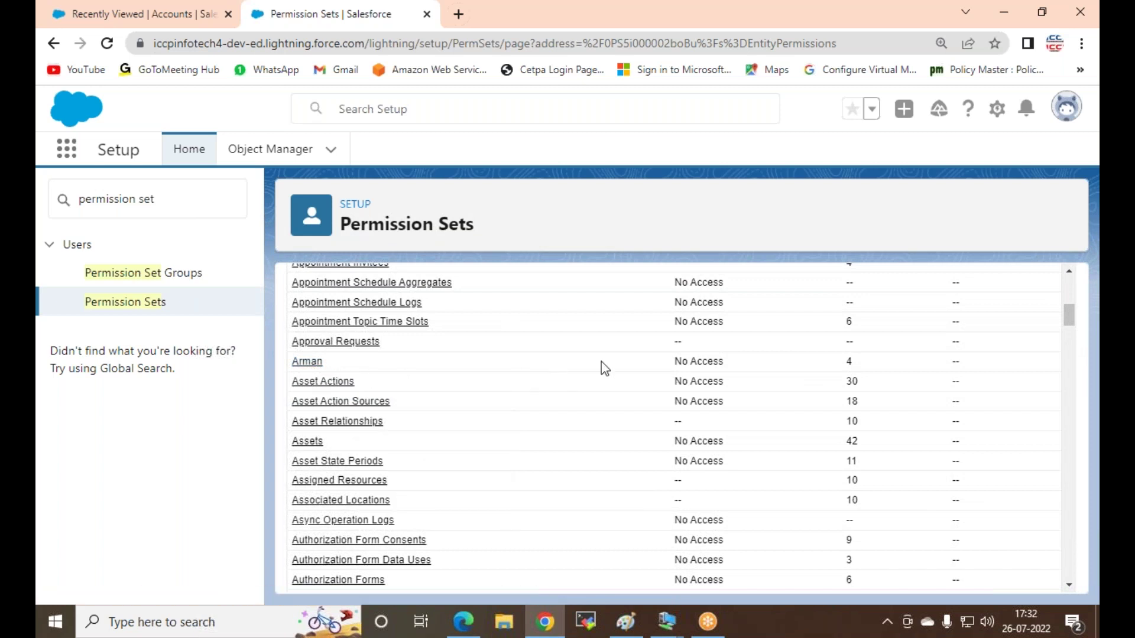
scroll(436, 380, "up", 5)
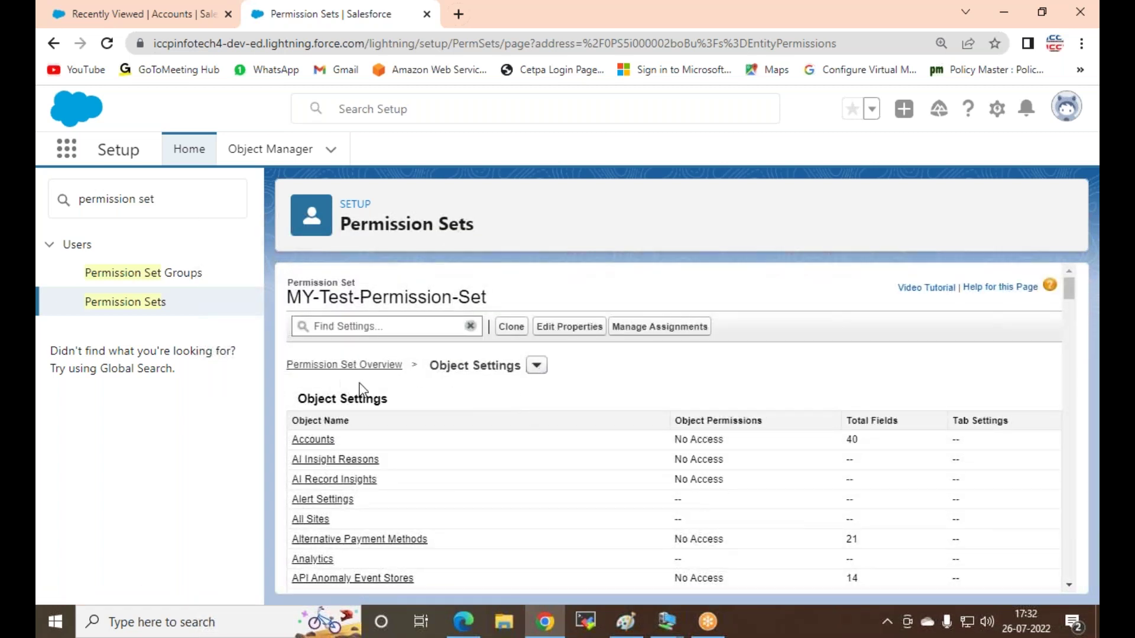
scroll(608, 423, "down", 5)
scroll(607, 423, "down", 15)
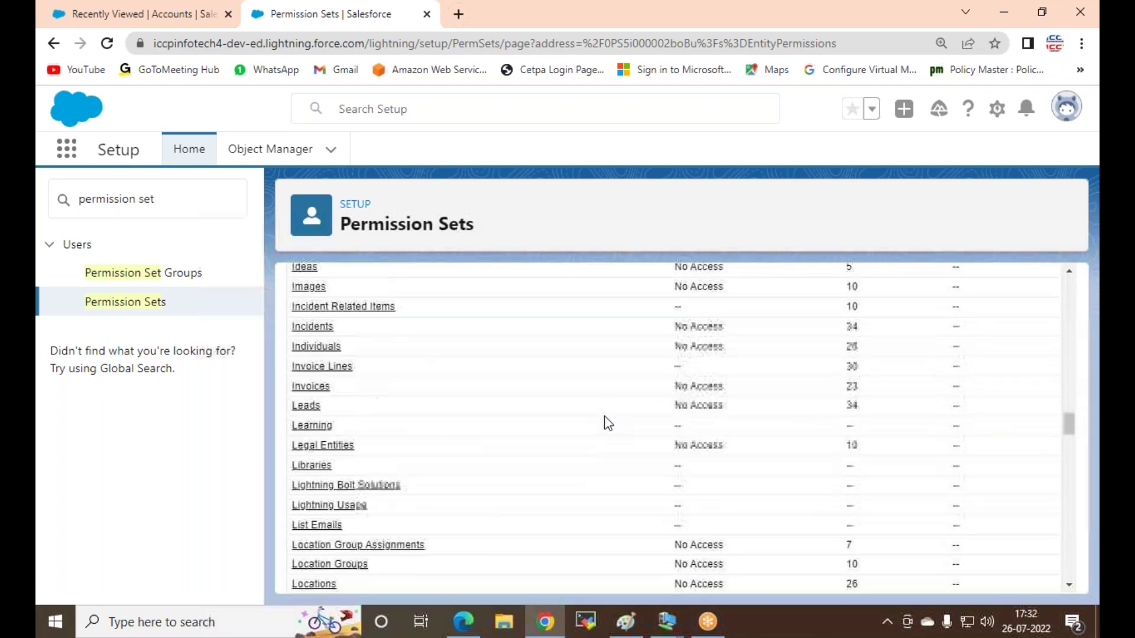
scroll(607, 423, "down", 15)
scroll(605, 421, "up", 6)
scroll(435, 397, "up", 12)
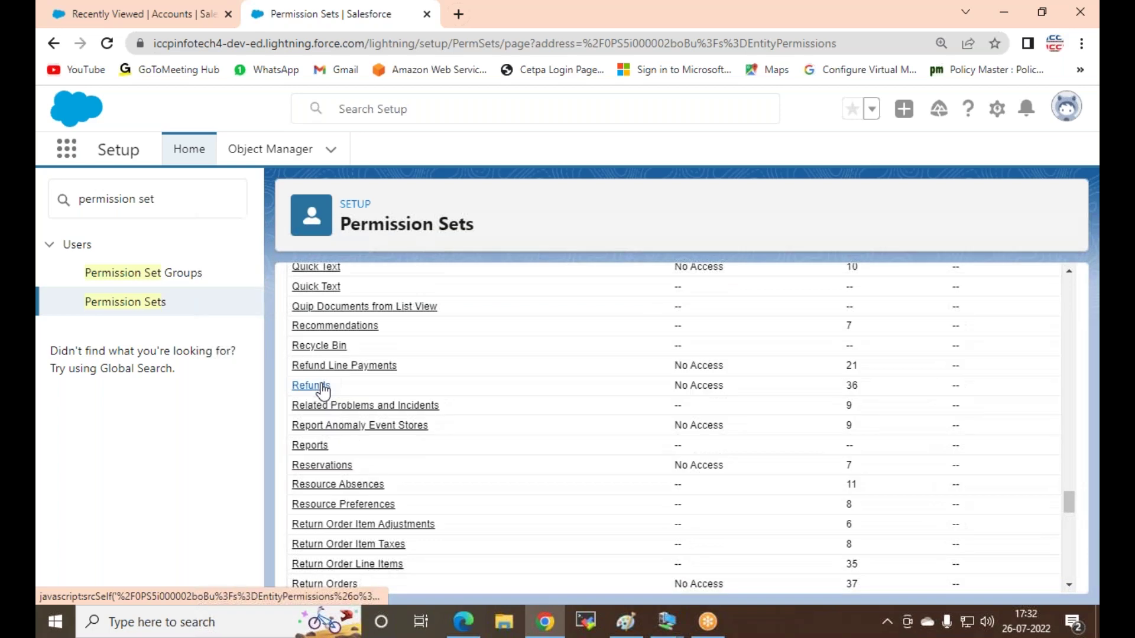
scroll(343, 378, "up", 7)
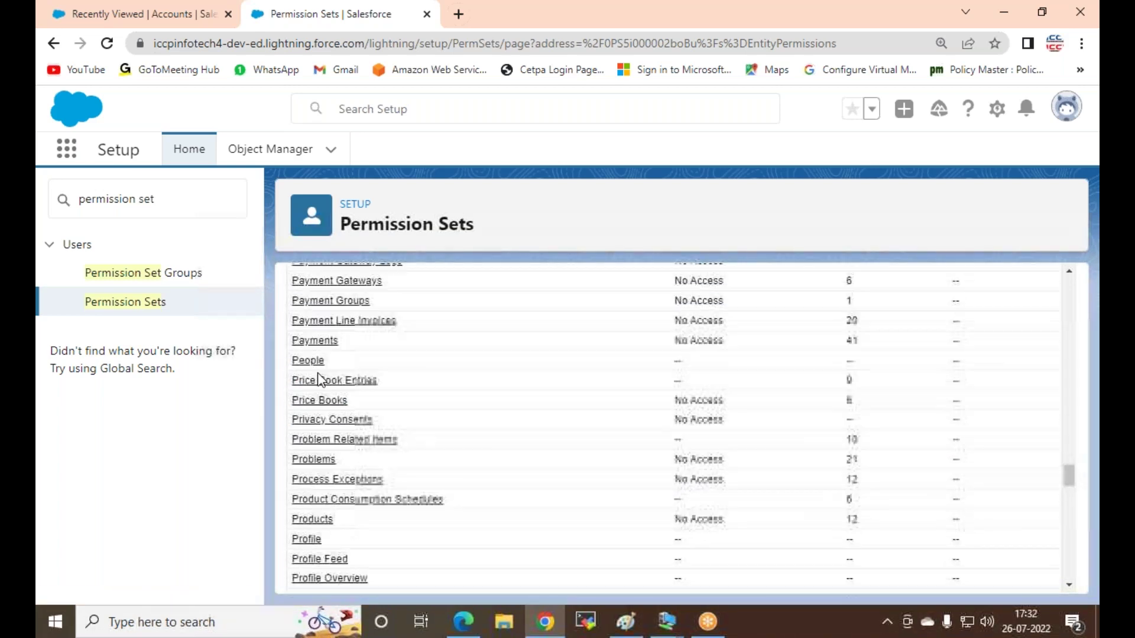
scroll(311, 349, "up", 3)
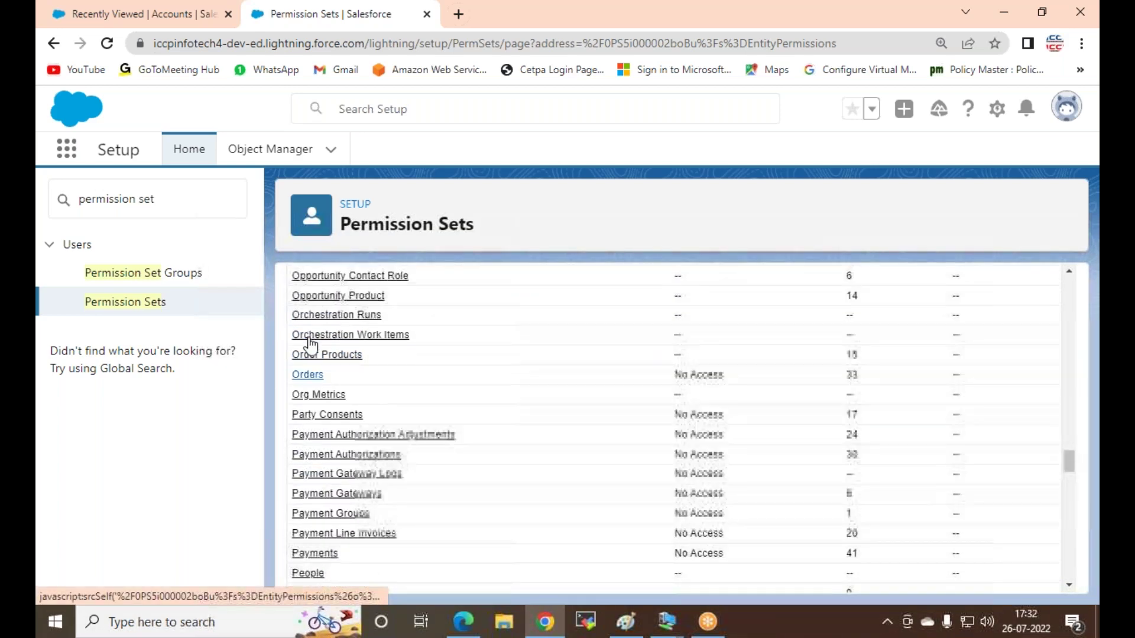
scroll(326, 440, "up", 15)
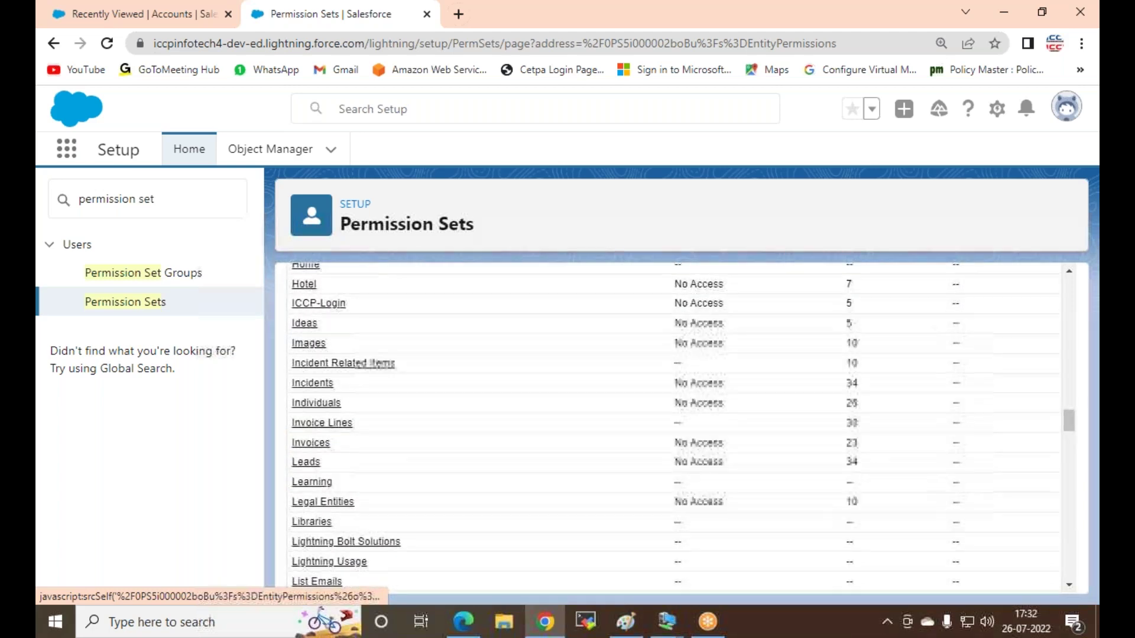
scroll(325, 435, "up", 12)
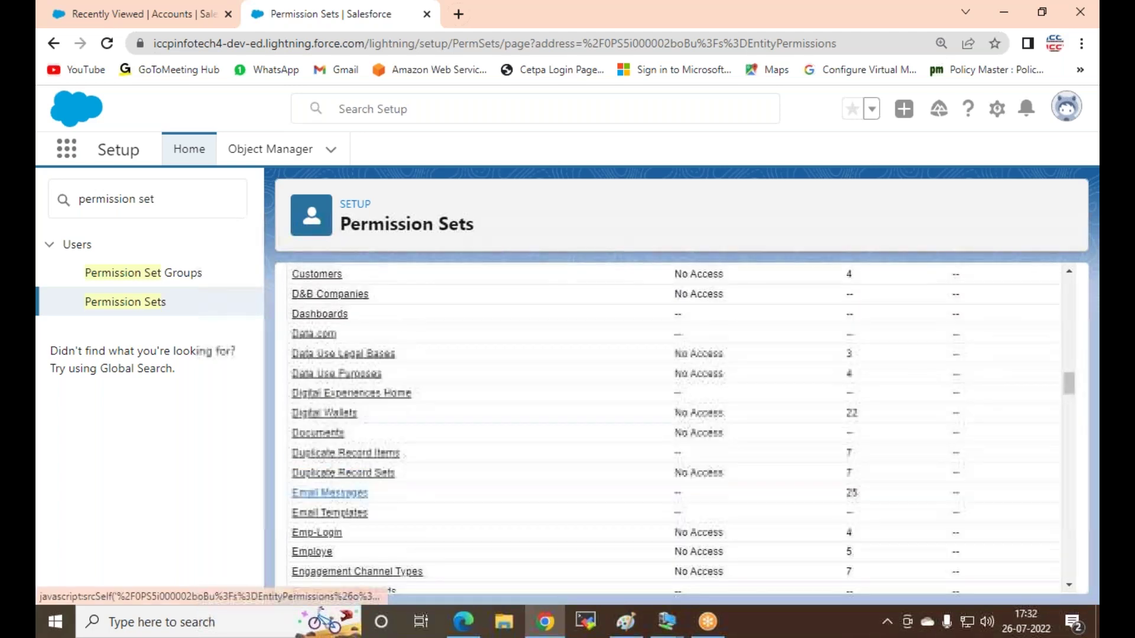
scroll(325, 435, "up", 10)
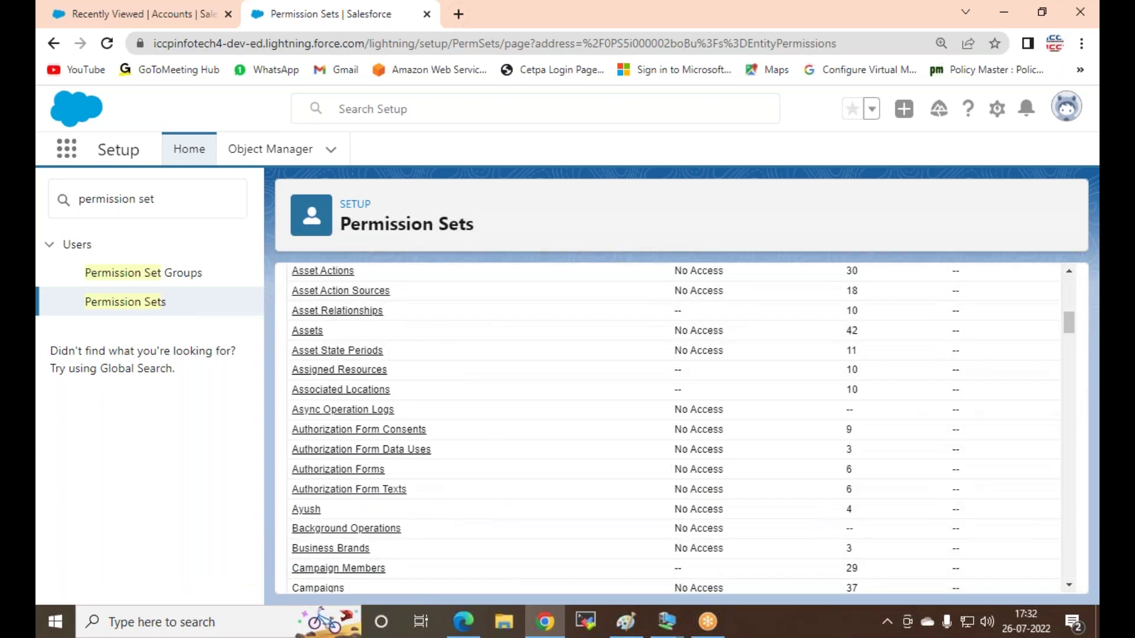
scroll(331, 509, "up", 6)
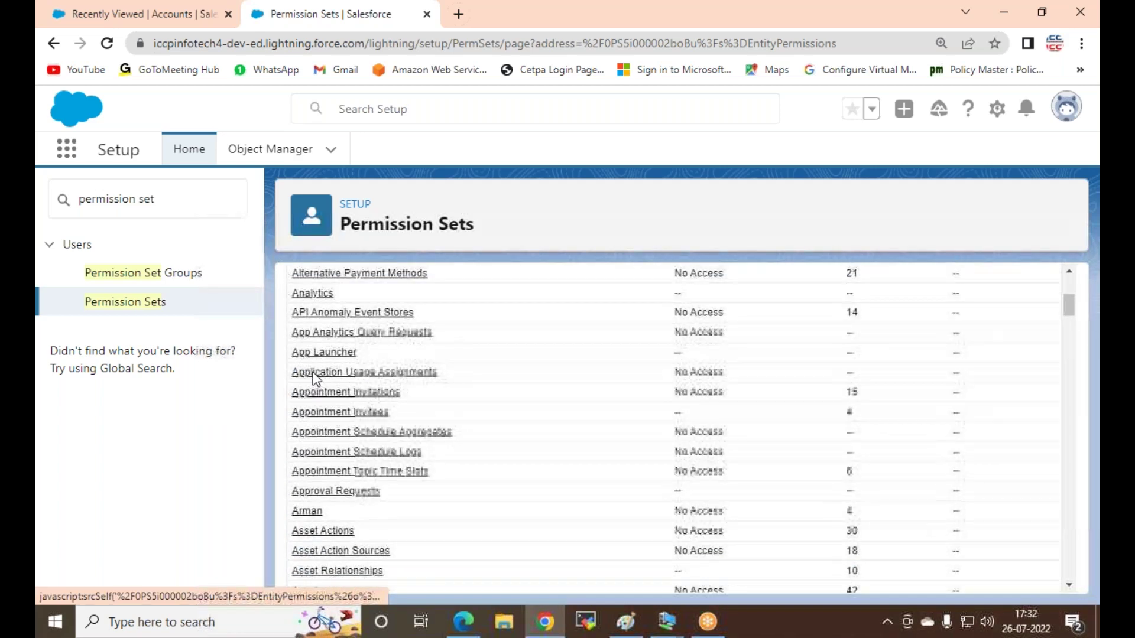
scroll(320, 418, "down", 5)
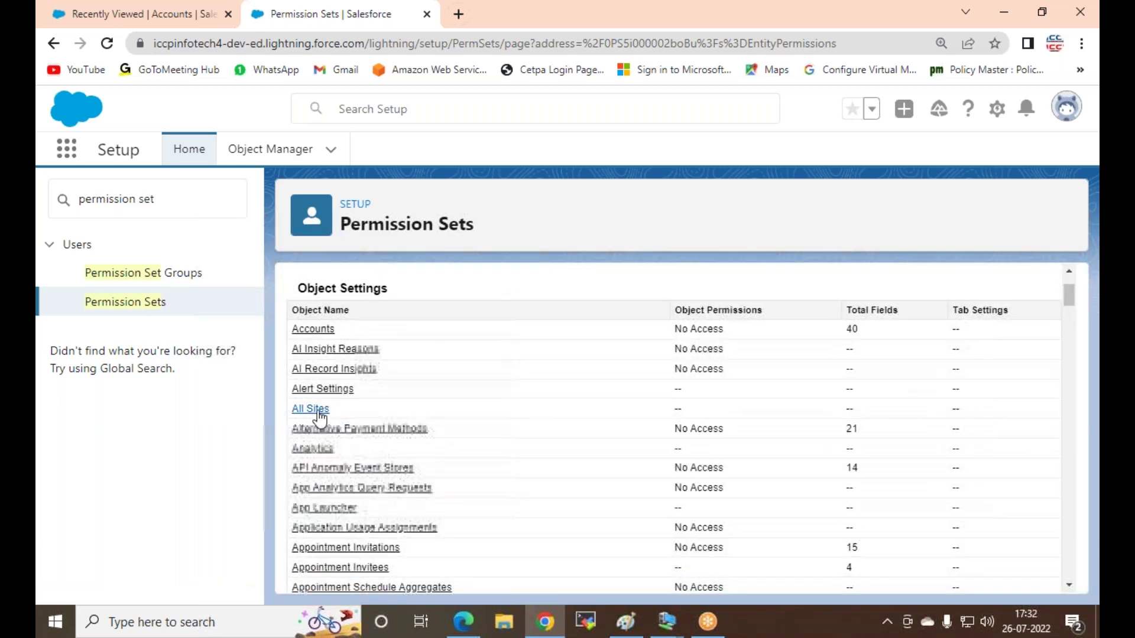
scroll(320, 419, "down", 3)
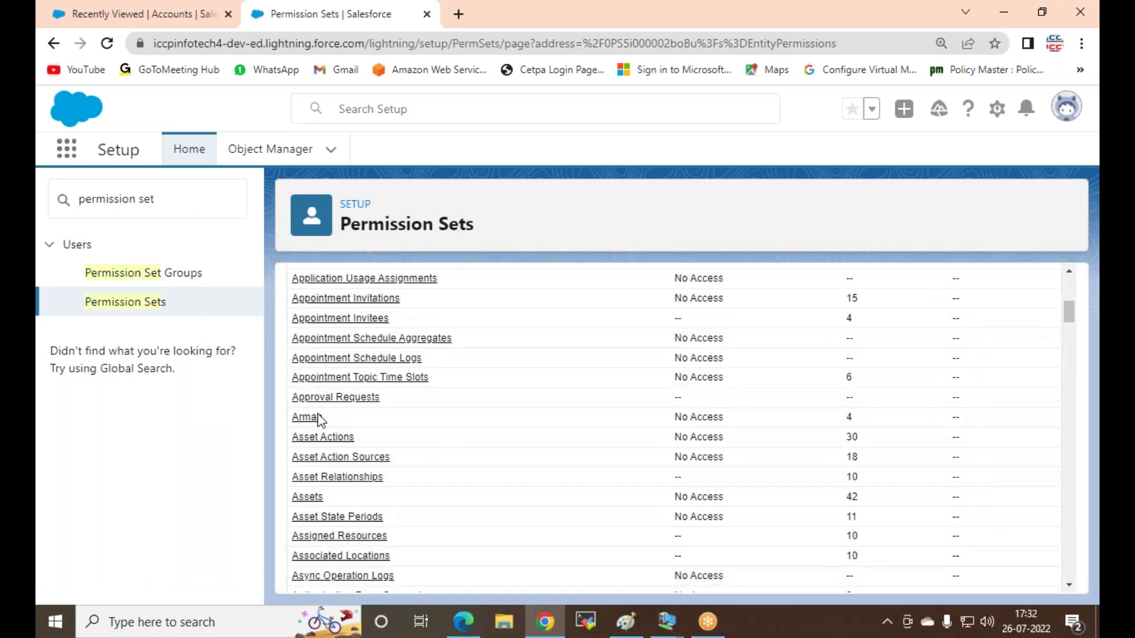
Step: Edit the Arman object's settings in MY-Test-Permission-Set and make its tab Available and Visible
left_click(306, 418)
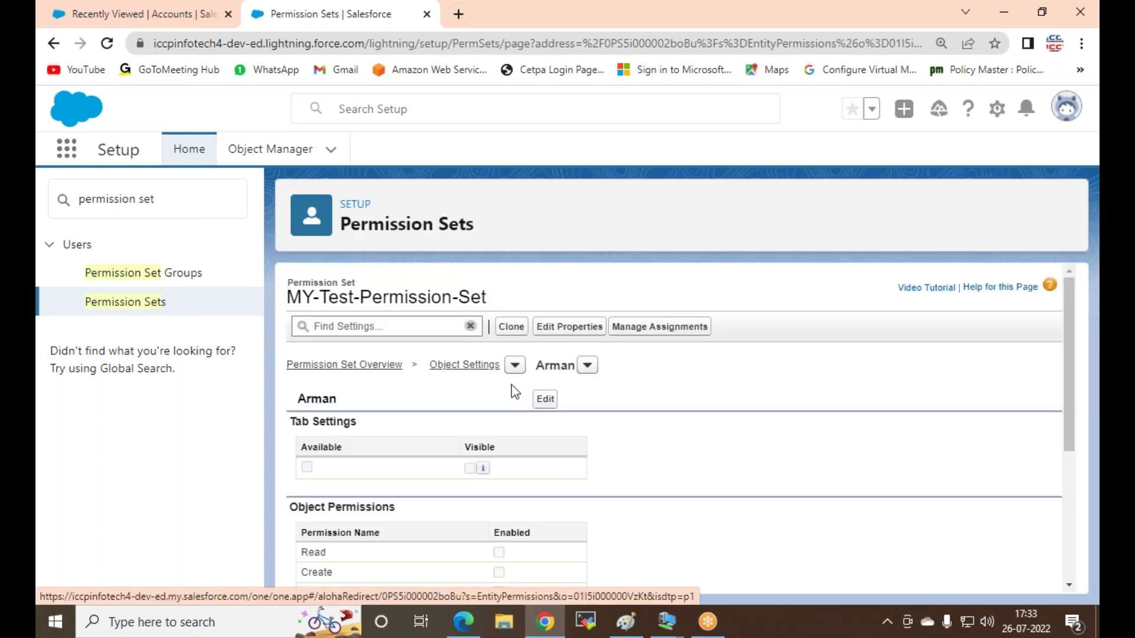
left_click(544, 399)
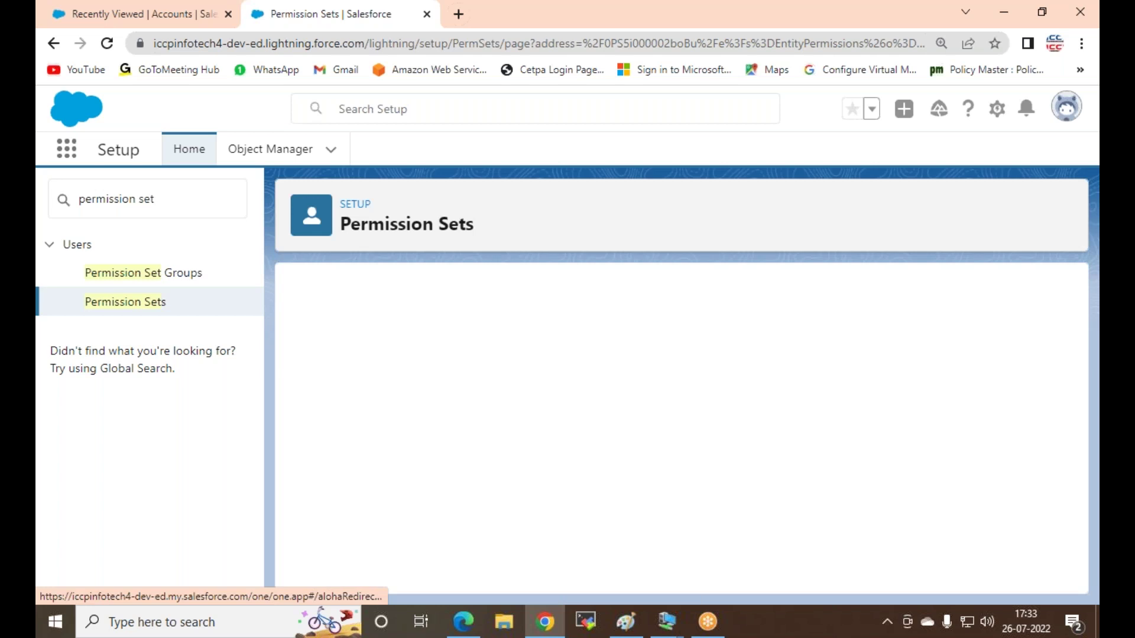
scroll(431, 406, "down", 1)
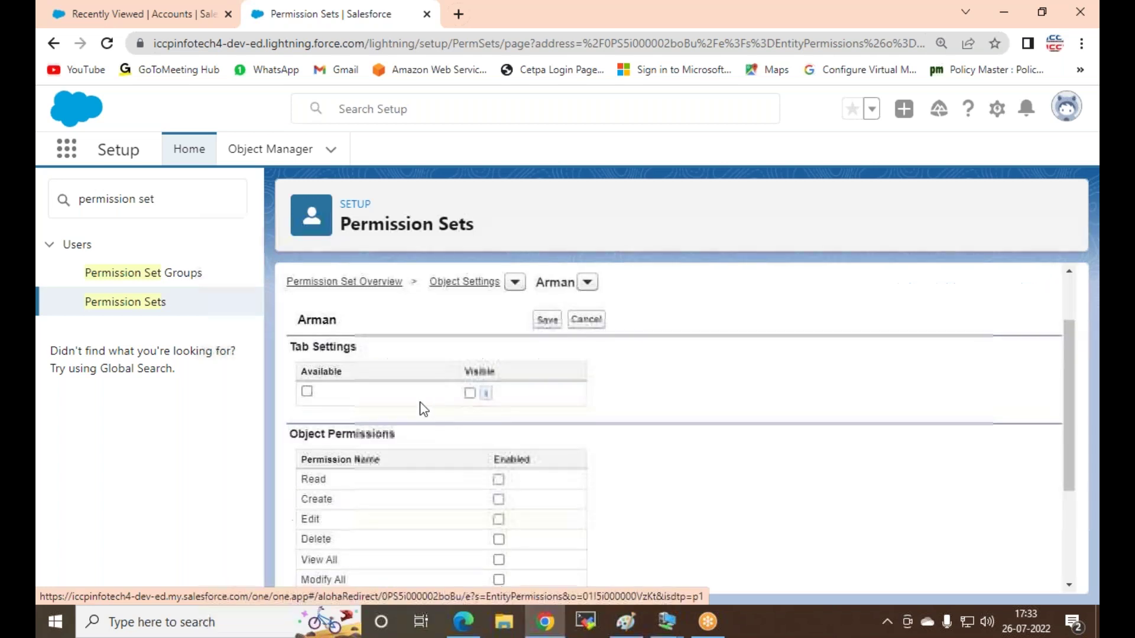
left_click(307, 392)
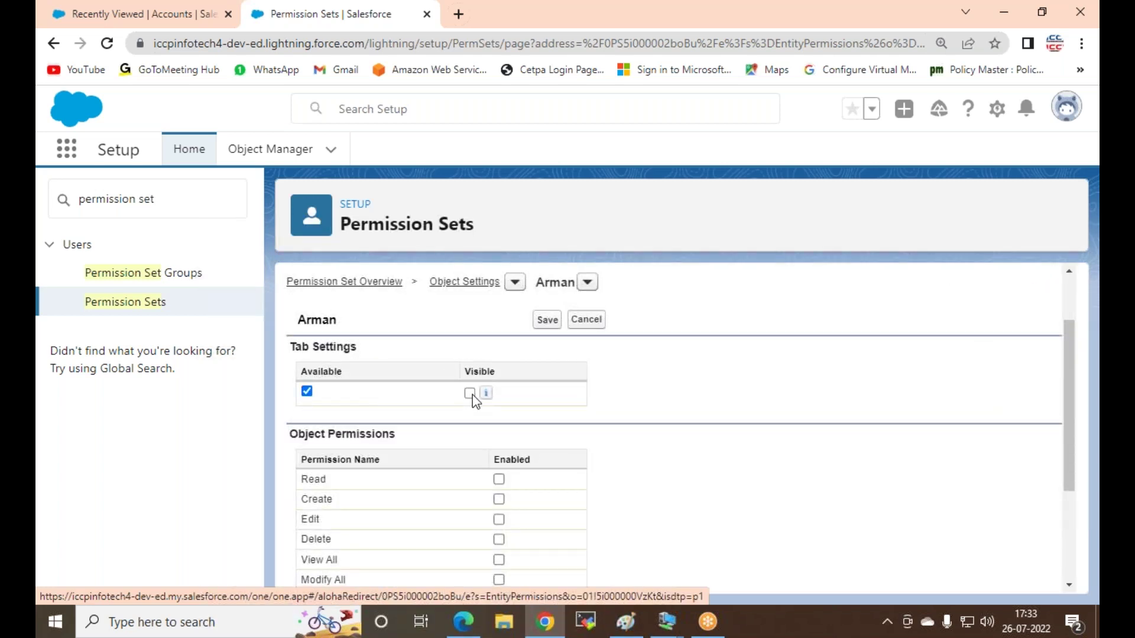
Step: Grant the Arman object Read, Create, Edit, Delete, View All and Modify All permissions and save its settings
scroll(673, 406, "down", 1)
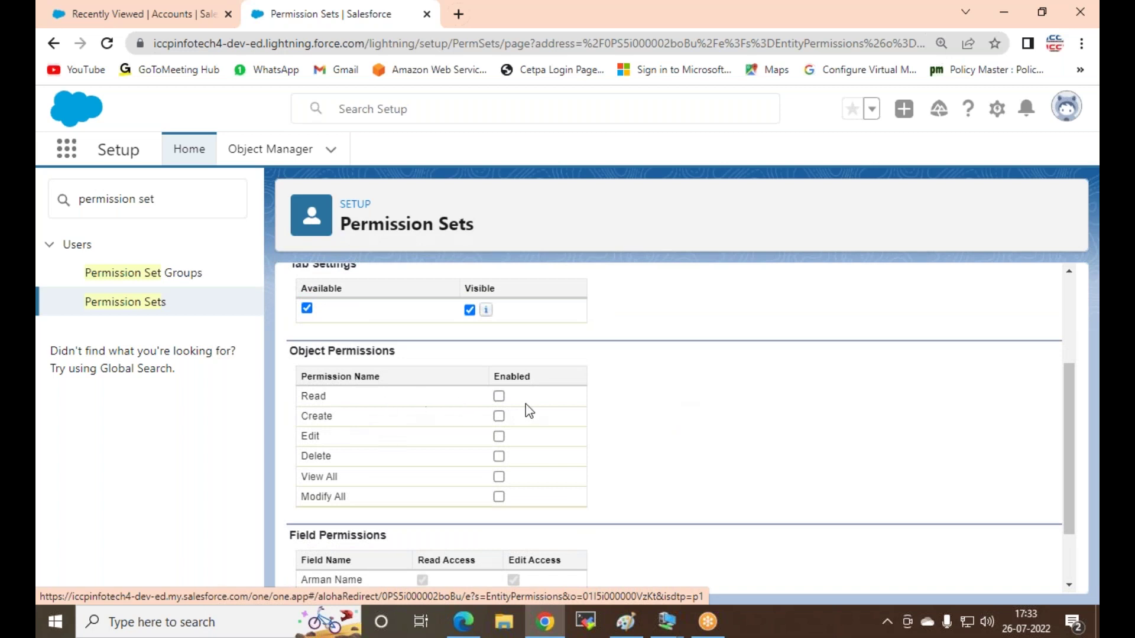
left_click(500, 496)
scroll(449, 449, "down", 1)
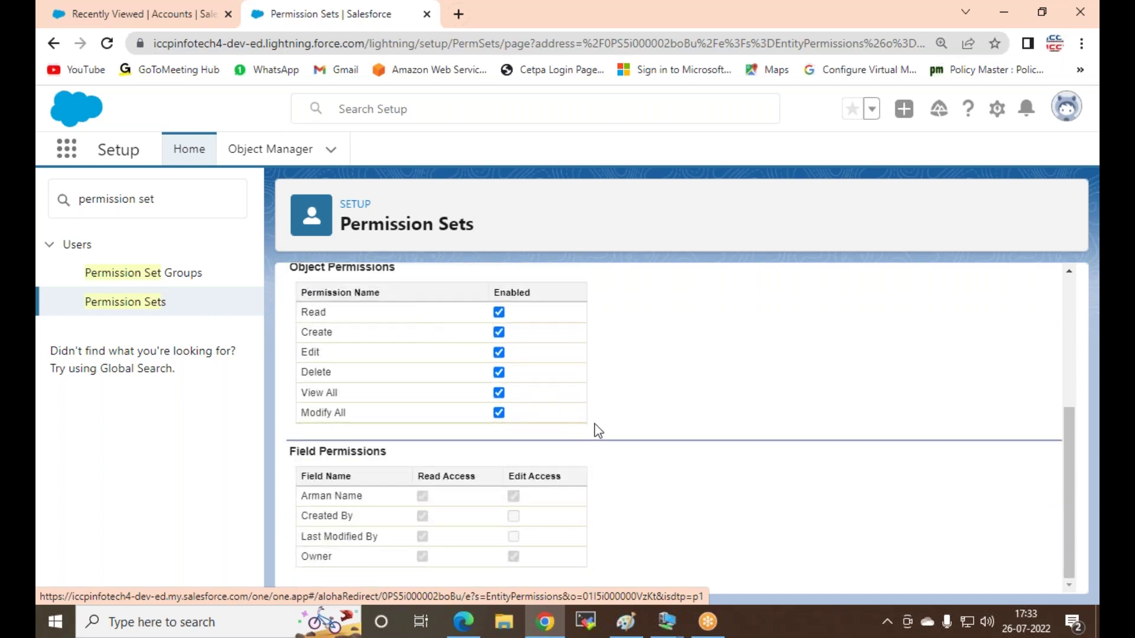
scroll(594, 424, "up", 4)
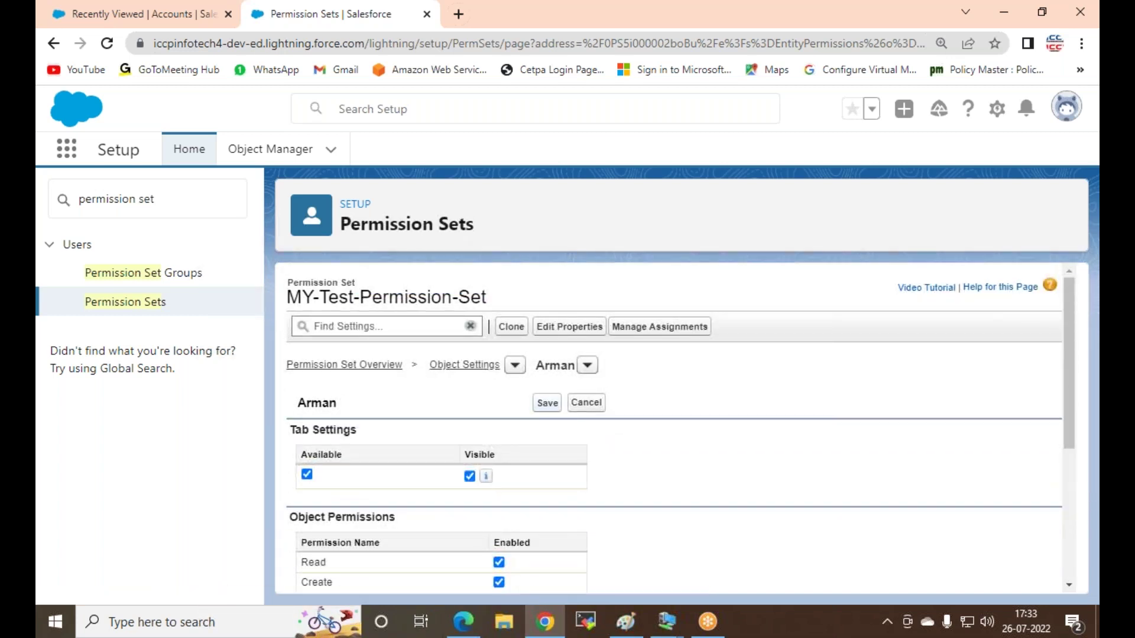
left_click(549, 401)
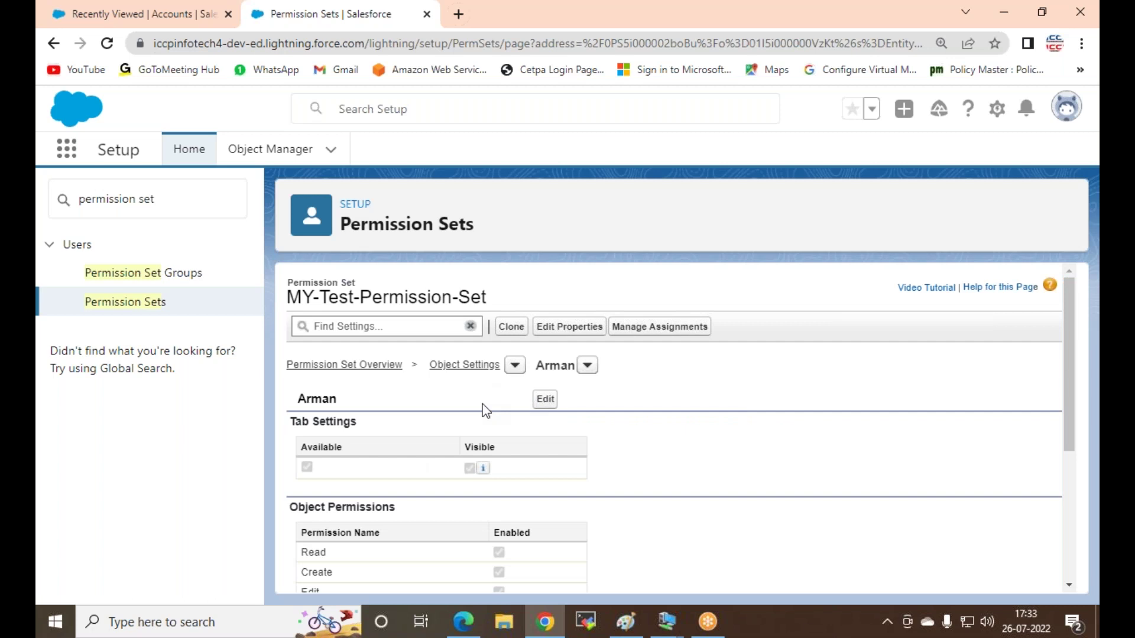
Step: Switch to the Ayush object's settings, edit them, and make its tab Available and Visible
left_click(587, 367)
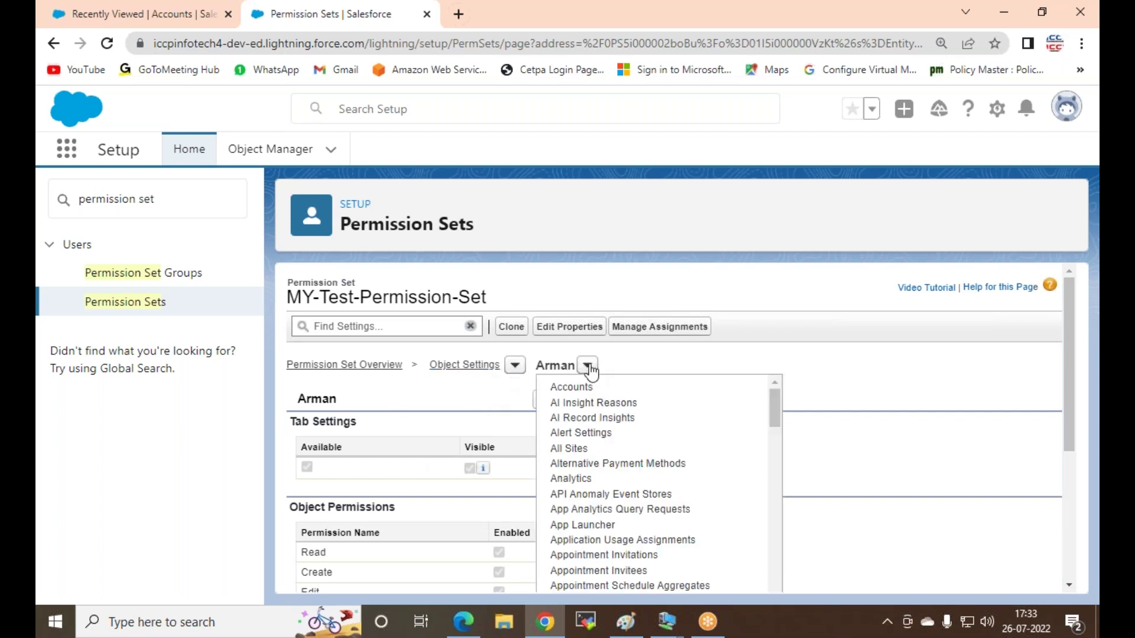
scroll(604, 447, "down", 7)
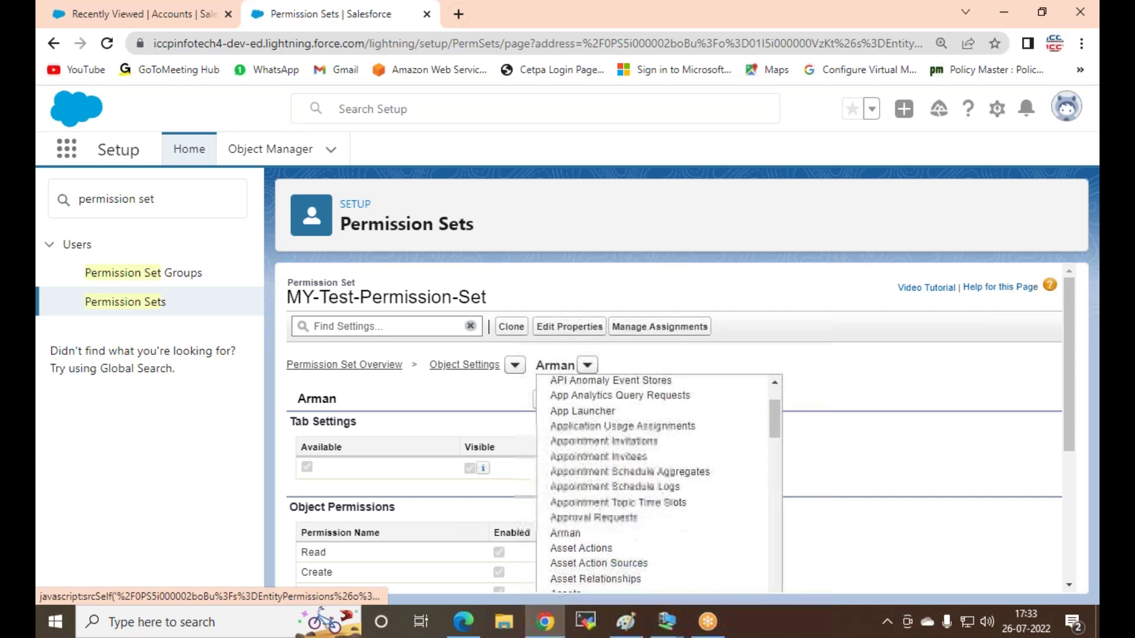
left_click(562, 512)
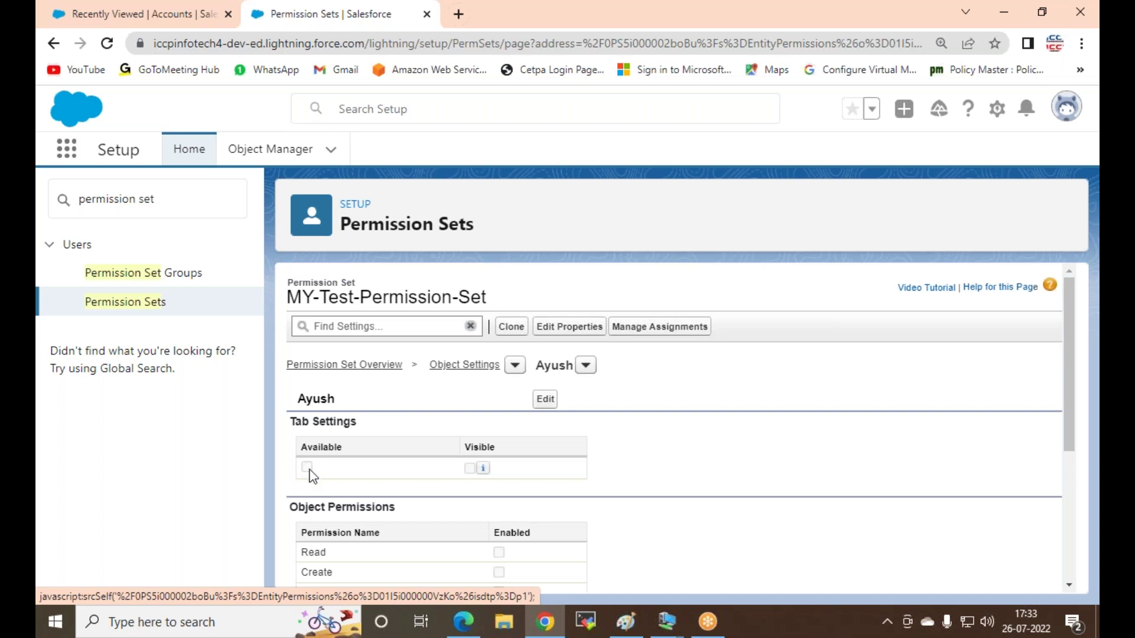
left_click(537, 401)
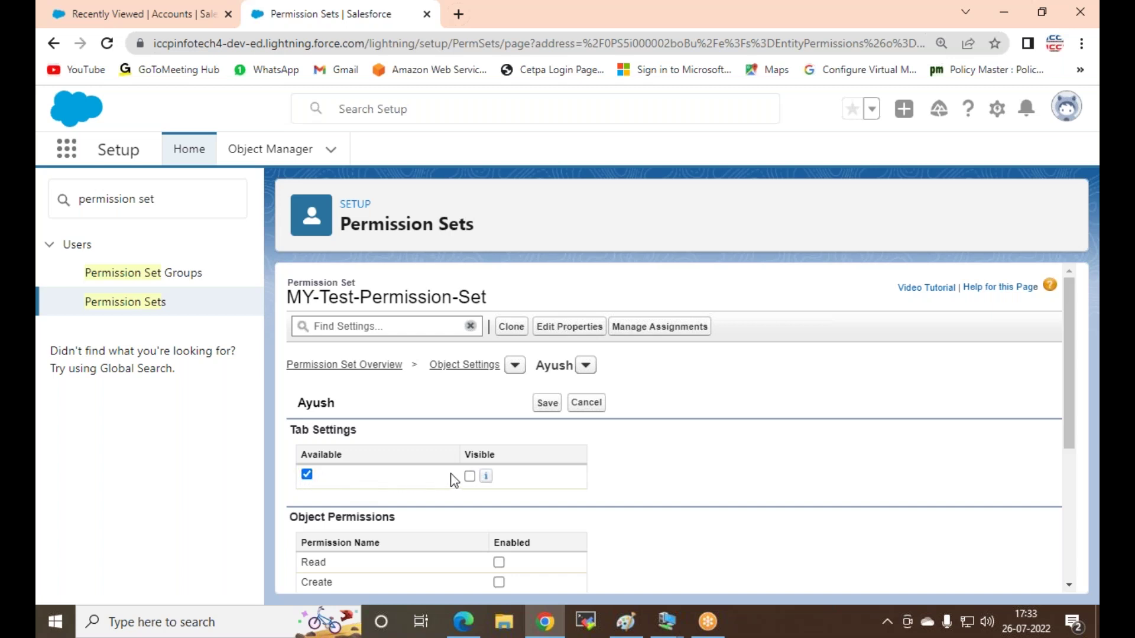
left_click(469, 477)
Step: Grant the Ayush object Read, Create, Edit, Delete, View All and Modify All permissions and save its settings
scroll(565, 476, "down", 4)
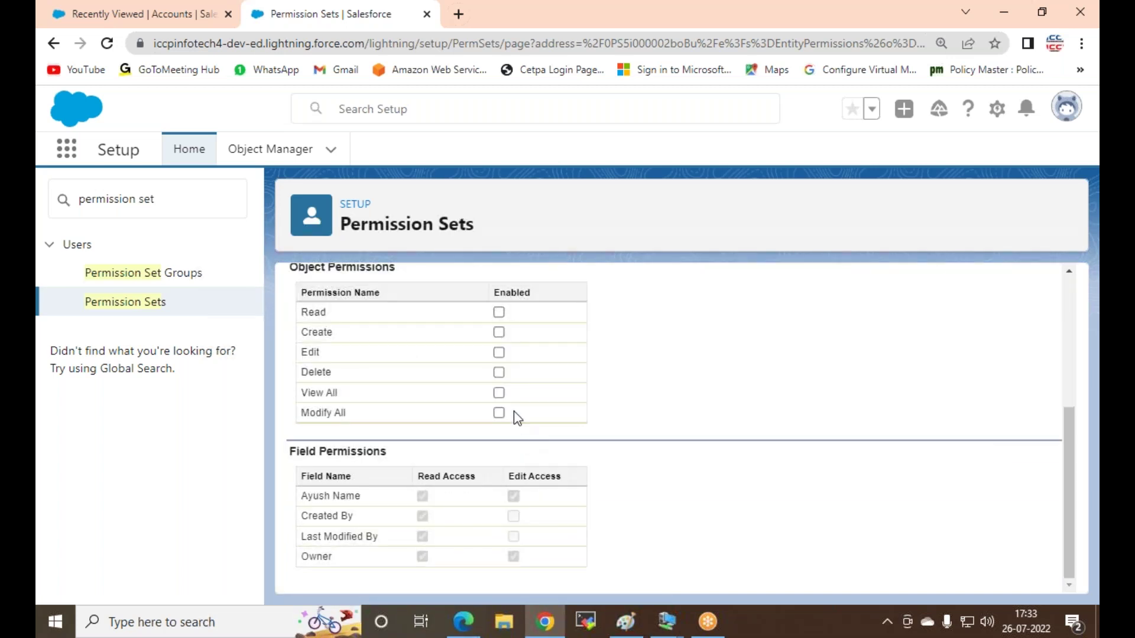
left_click(500, 413)
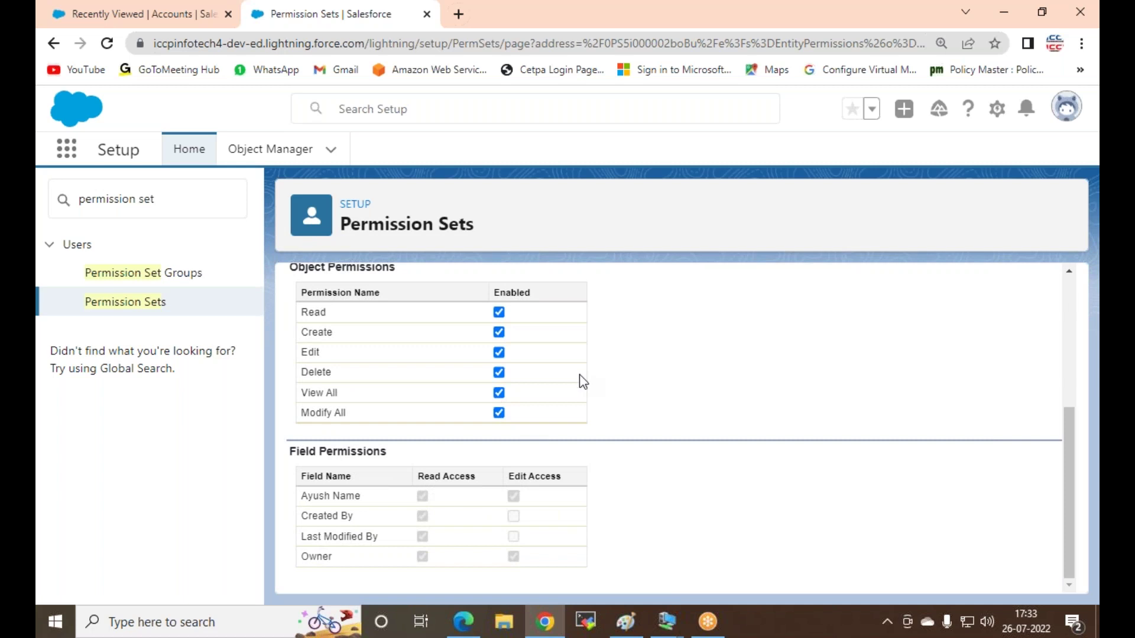
scroll(582, 399, "up", 5)
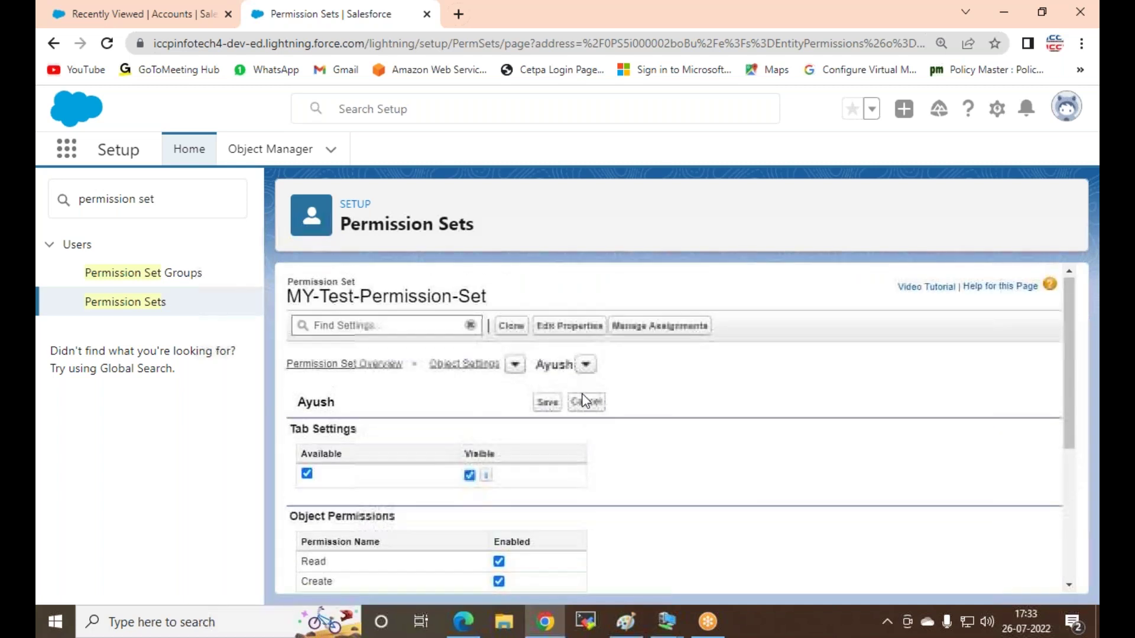
left_click(547, 404)
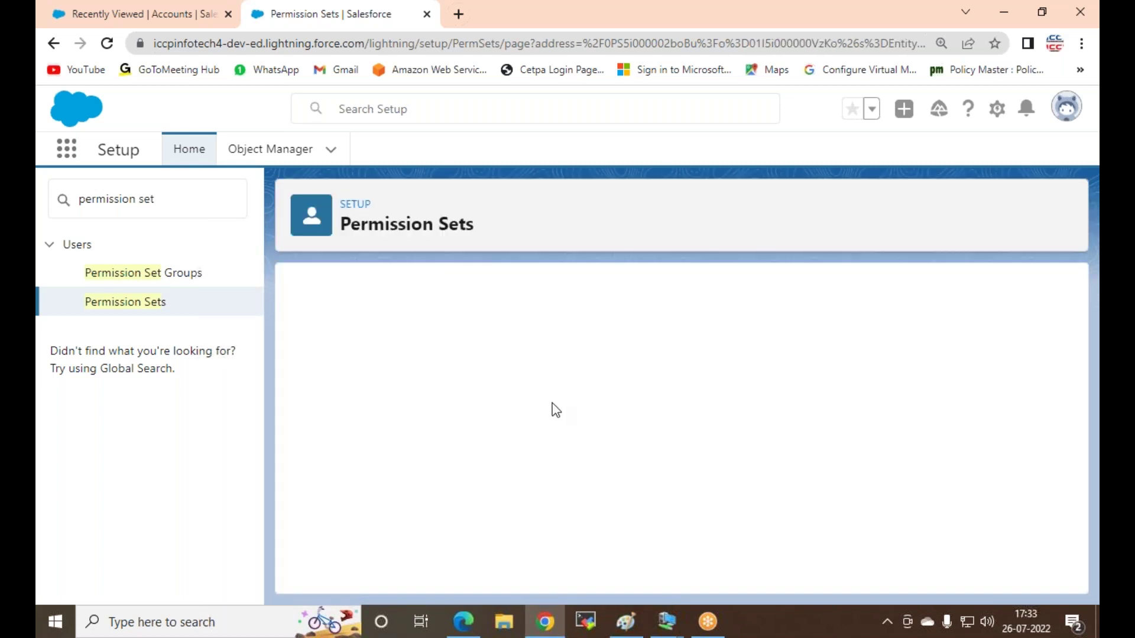
Step: Switch to the Vishal object's settings in MY-Test-Permission-Set, edit them, and make its tab Available and Visible
left_click(587, 366)
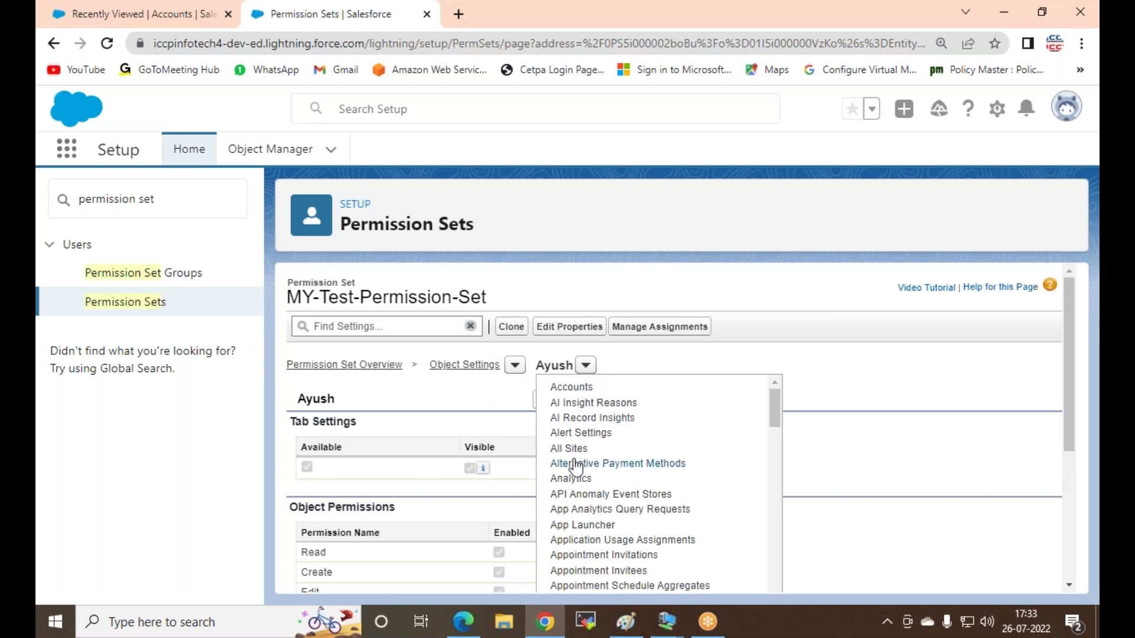
scroll(659, 484, "down", 5)
scroll(591, 486, "down", 8)
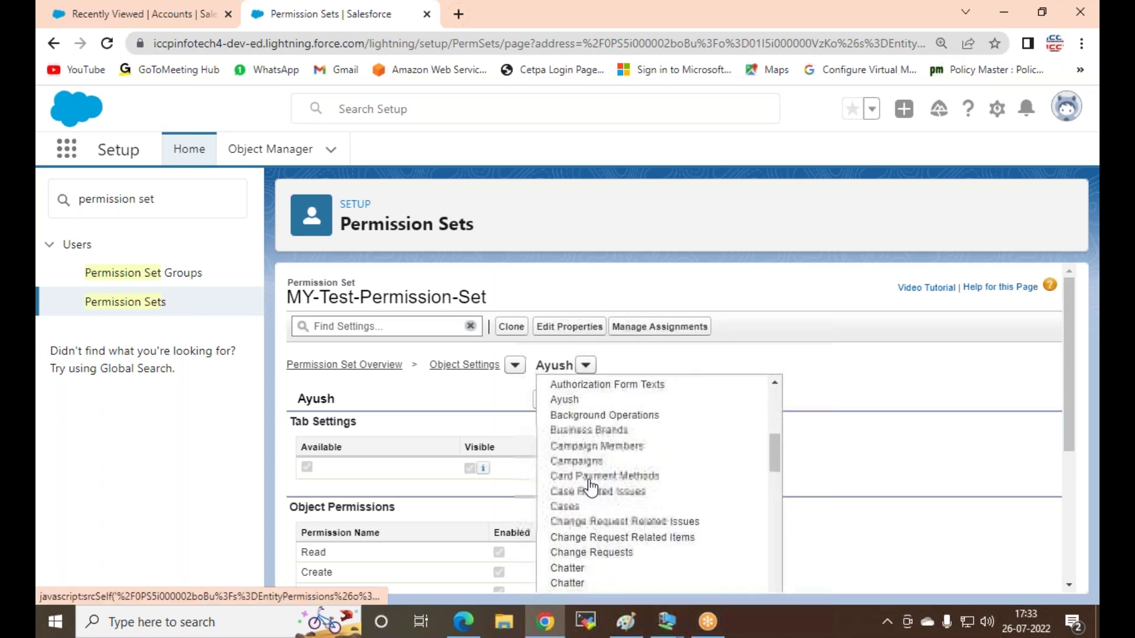
scroll(591, 488, "down", 7)
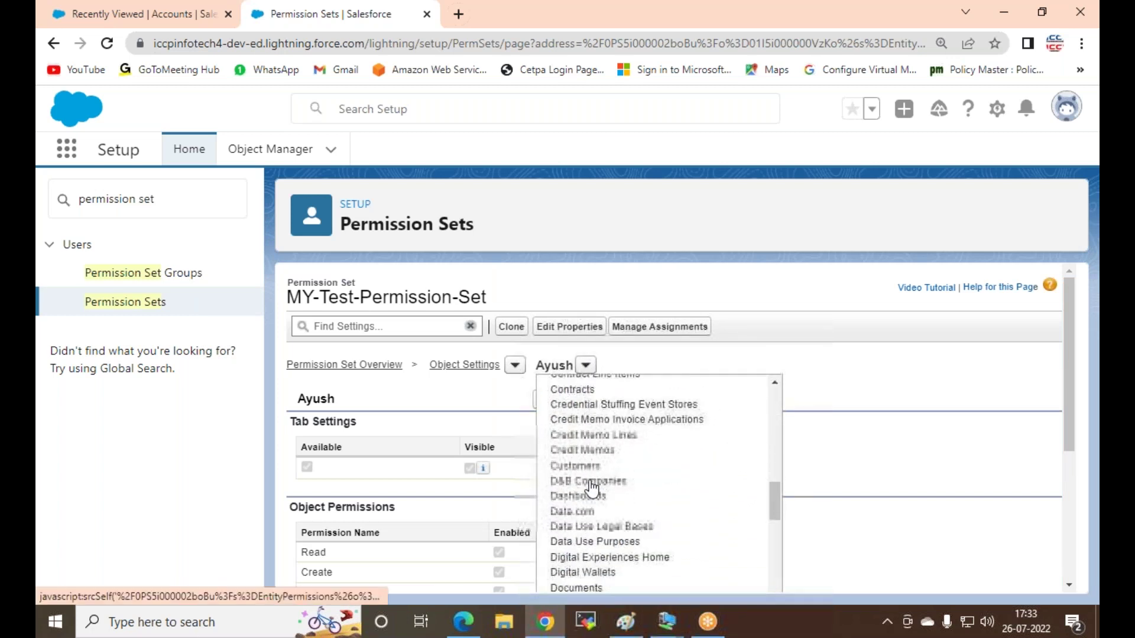
scroll(591, 488, "down", 5)
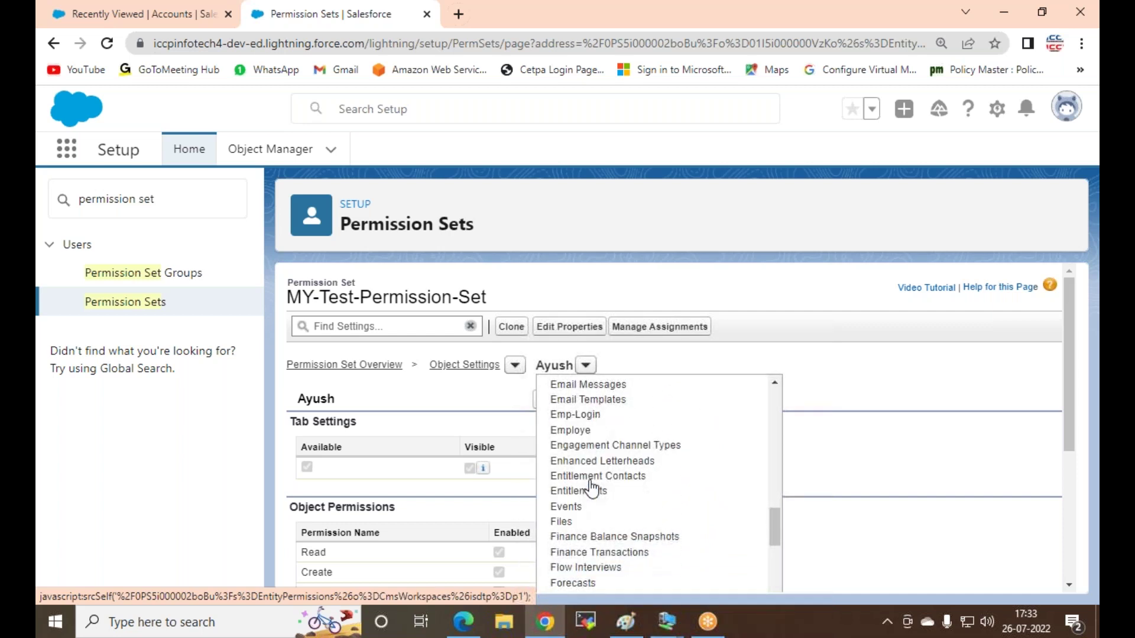
scroll(591, 487, "down", 9)
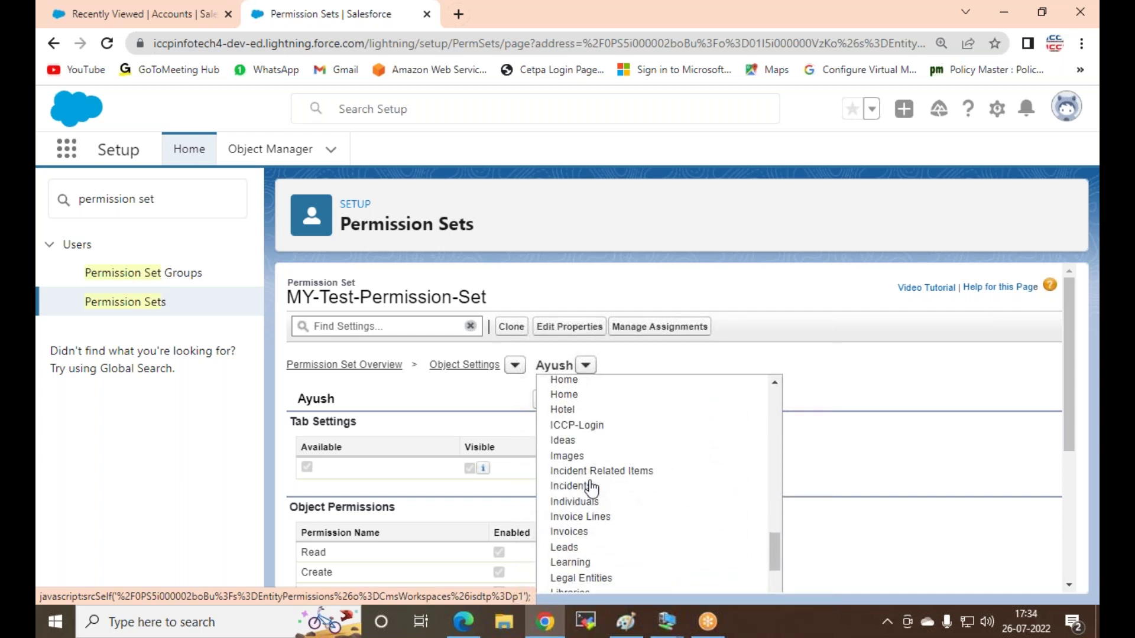
scroll(591, 488, "down", 9)
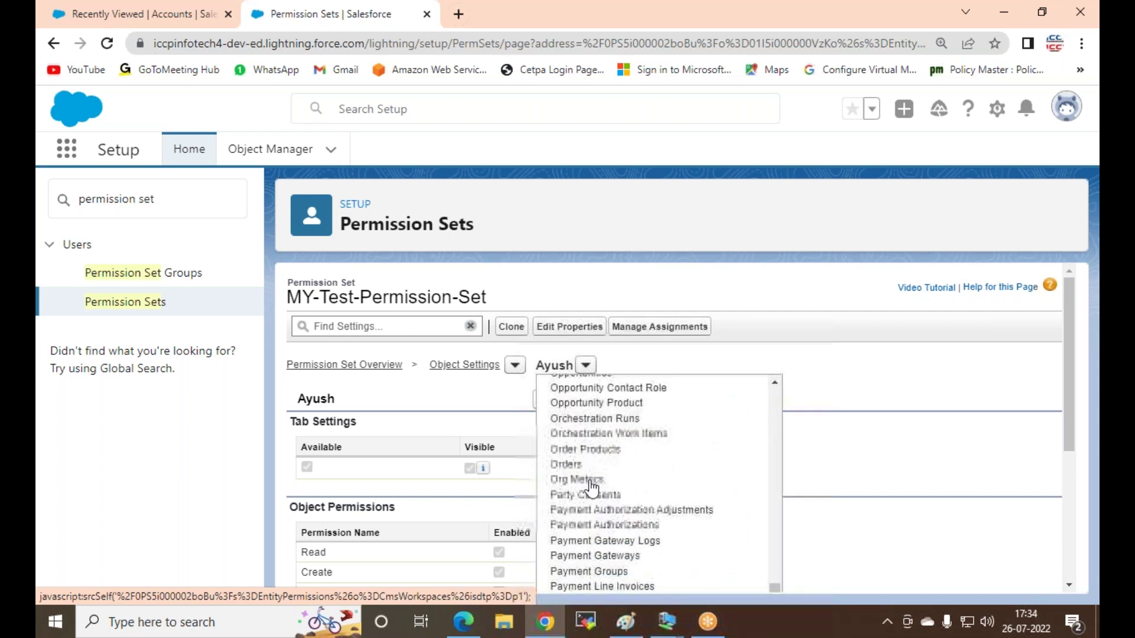
scroll(591, 488, "down", 9)
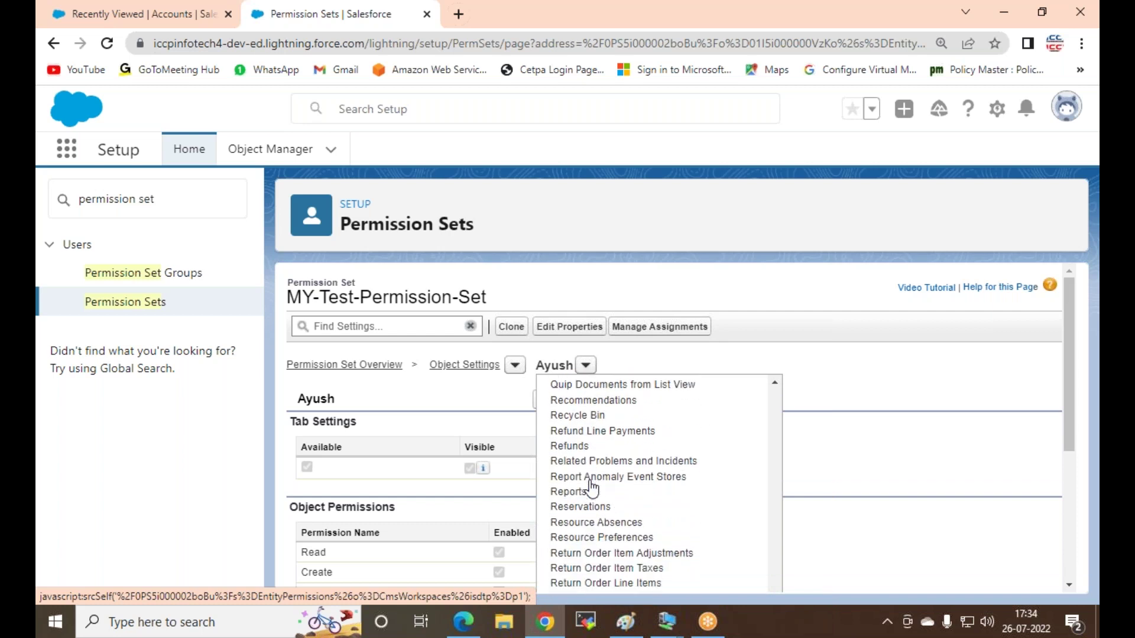
scroll(591, 488, "down", 4)
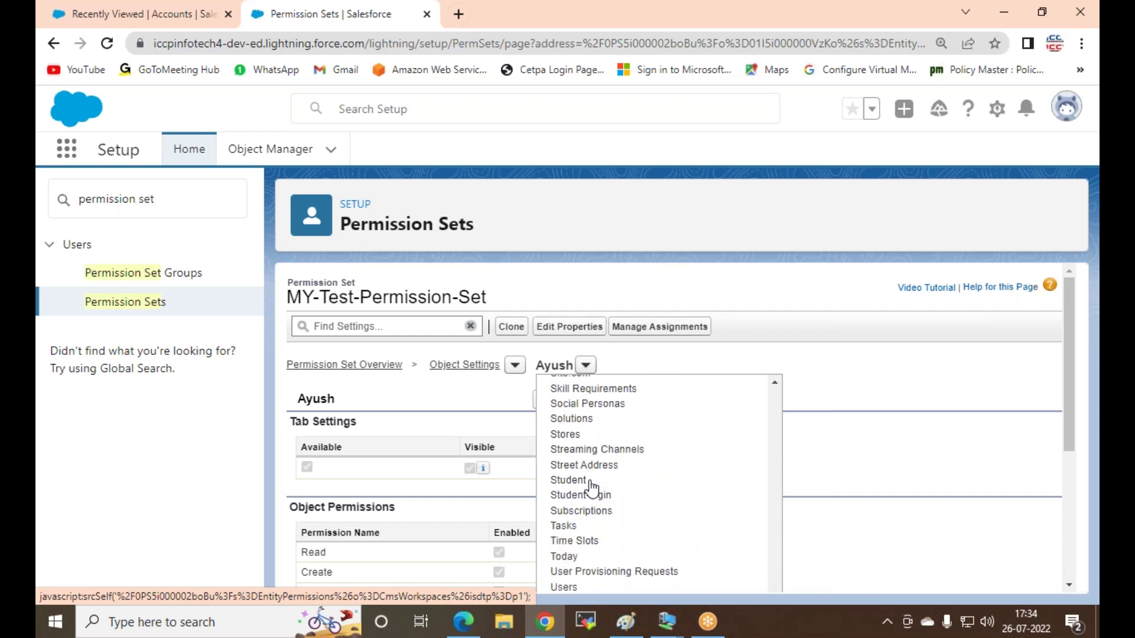
left_click(565, 569)
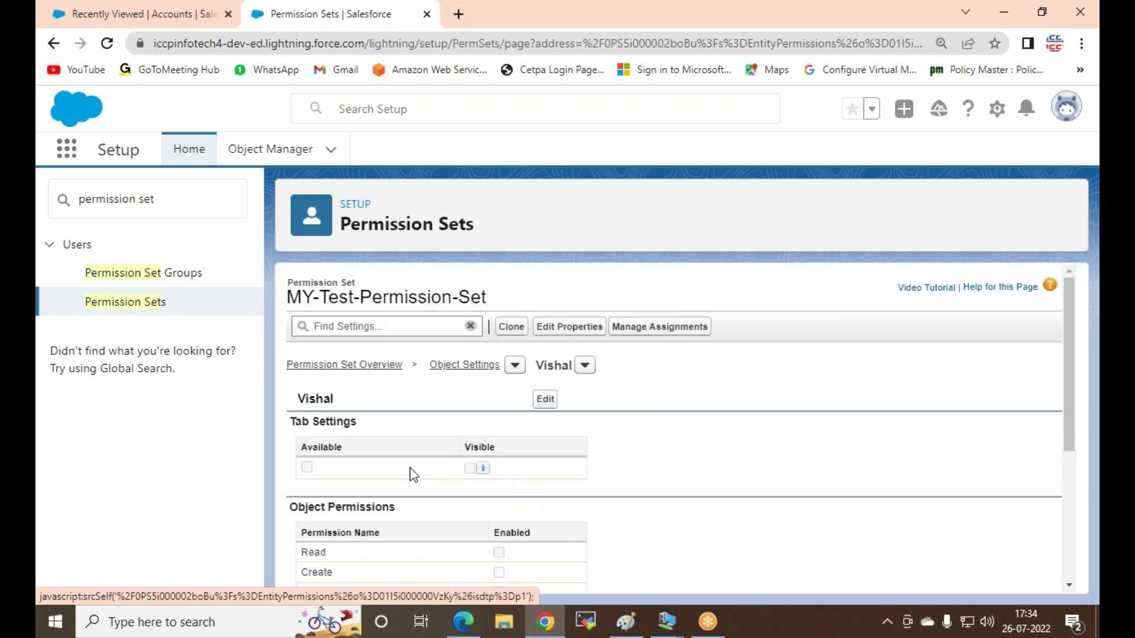
left_click(544, 402)
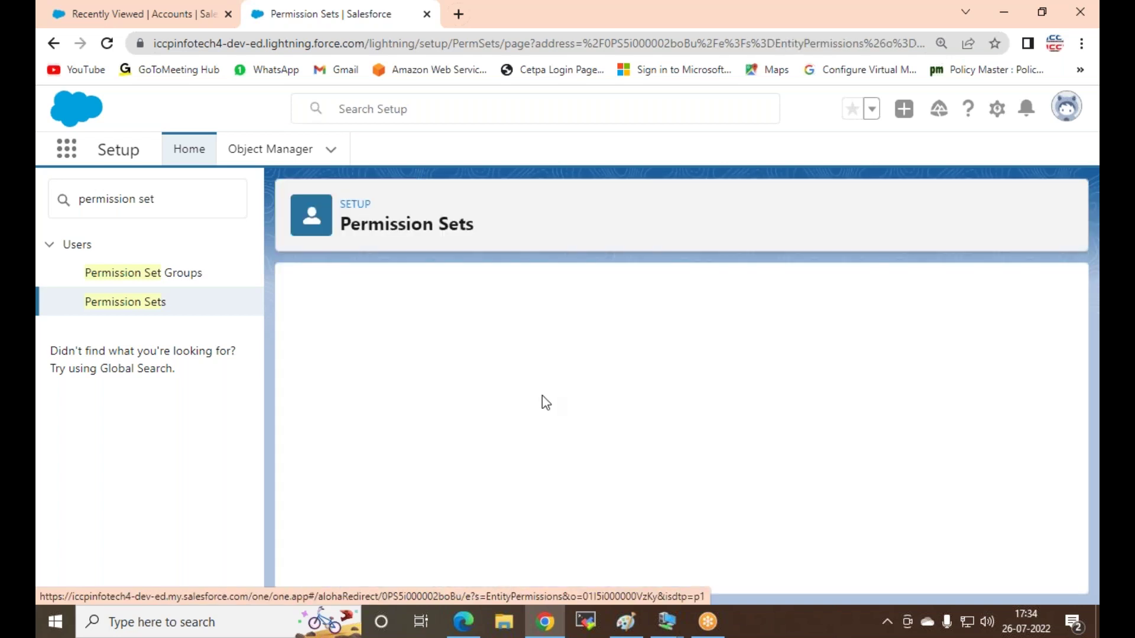
left_click(306, 474)
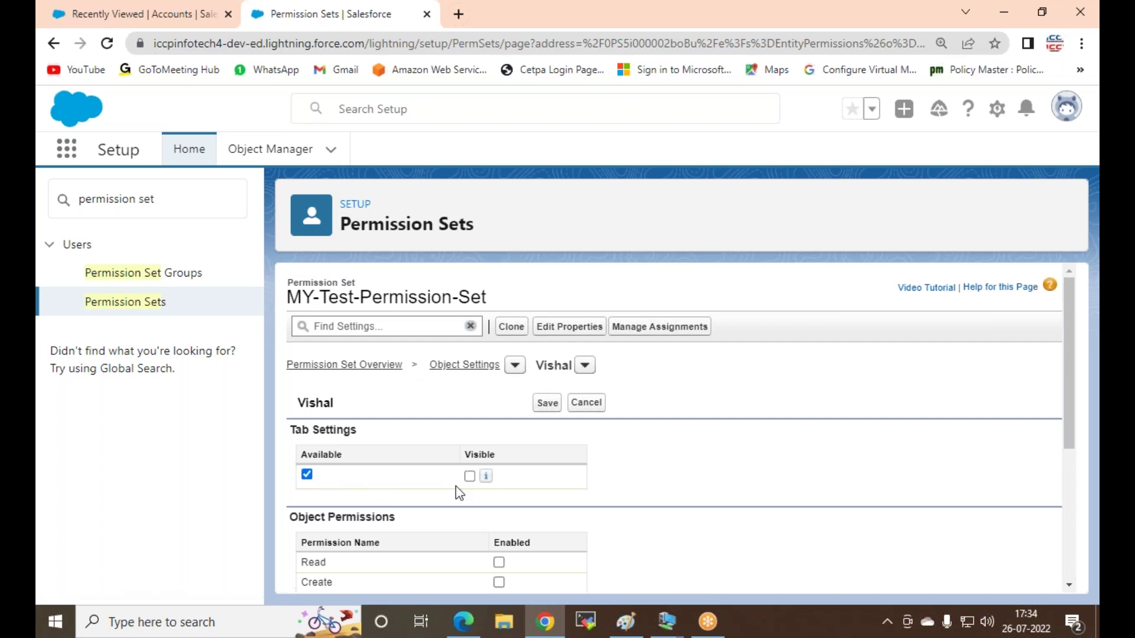
Step: Grant the Vishal object Read, Create, Edit, Delete, View All and Modify All permissions and save its settings
scroll(499, 557, "down", 5)
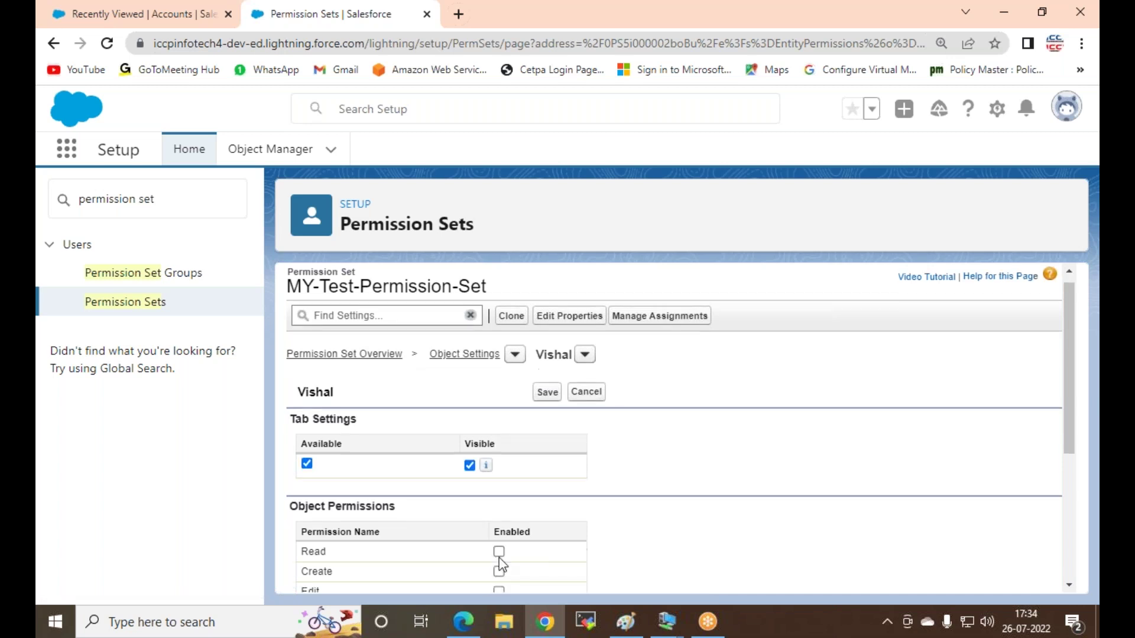
left_click(499, 413)
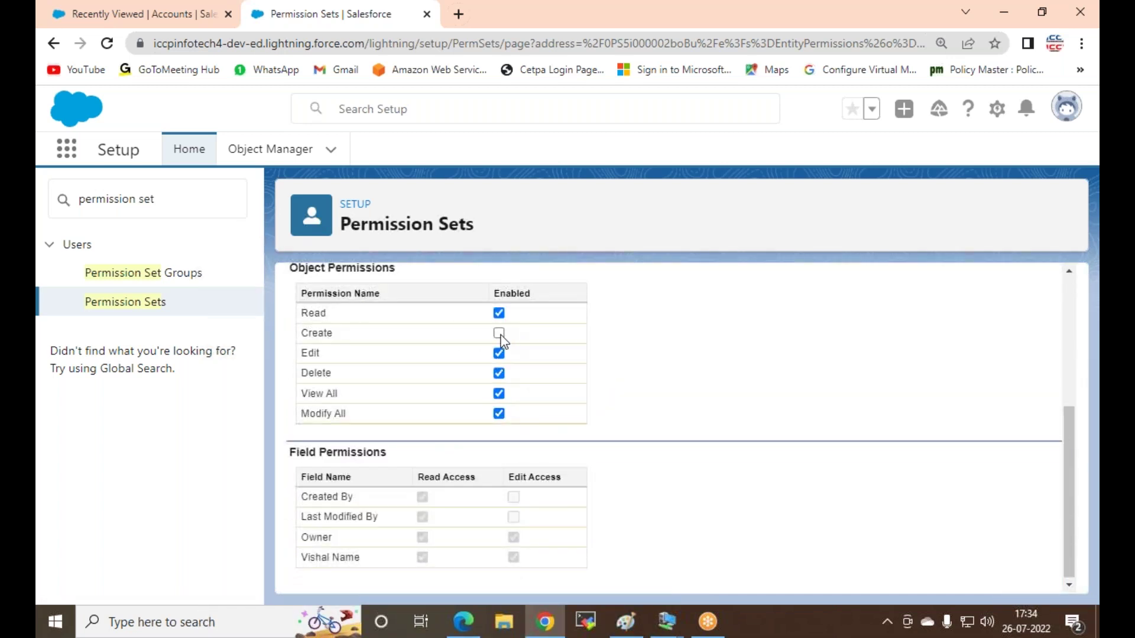
left_click(499, 333)
scroll(556, 383, "up", 5)
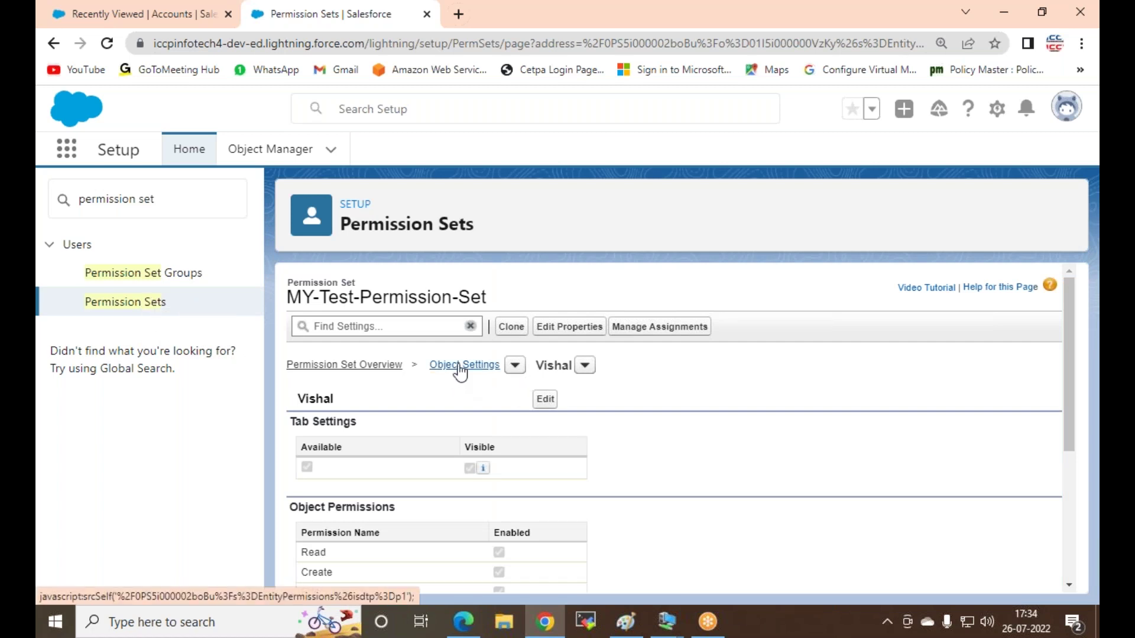
Step: Check the users assigned to the permission set, and reopen MY-Test-Permission-Set from the permission sets list filtered by M
left_click(660, 326)
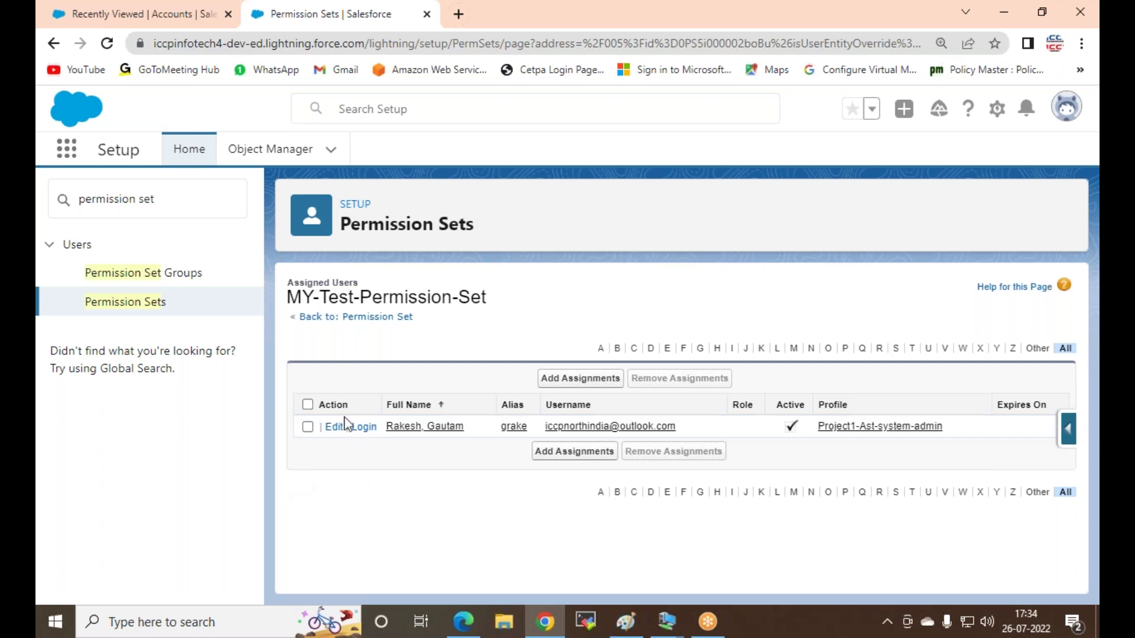
left_click(142, 306)
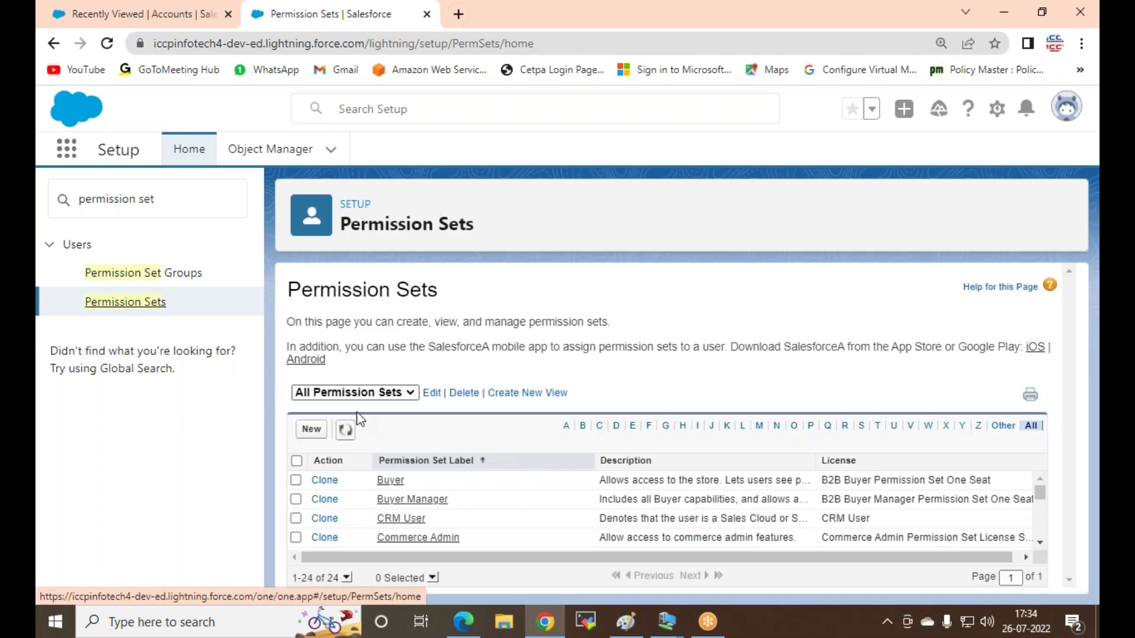
left_click(760, 428)
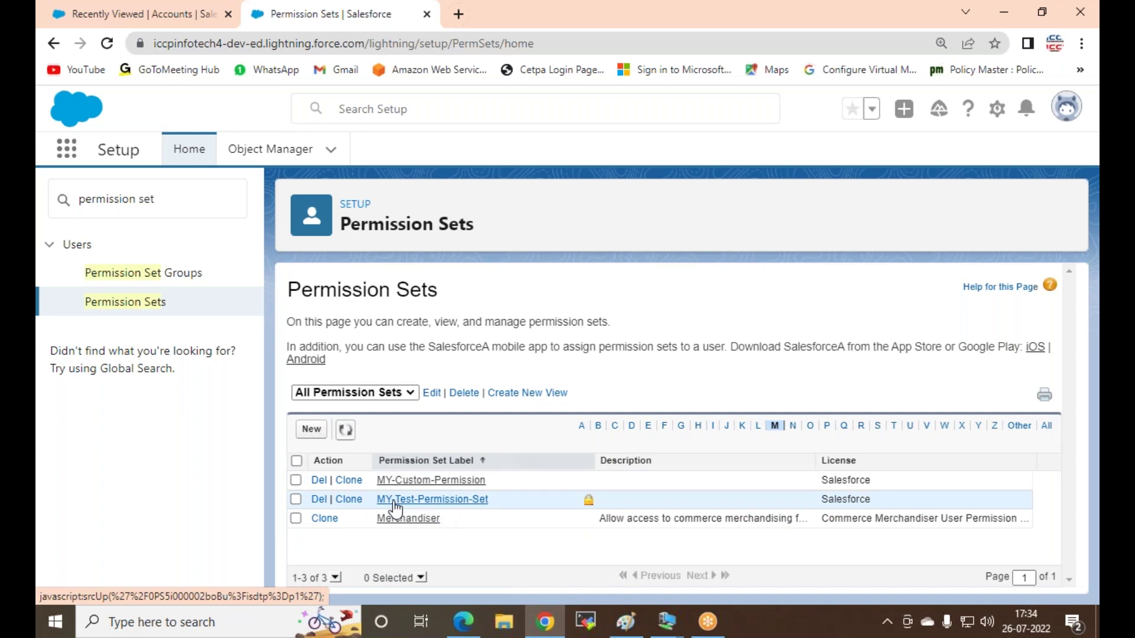
left_click(447, 502)
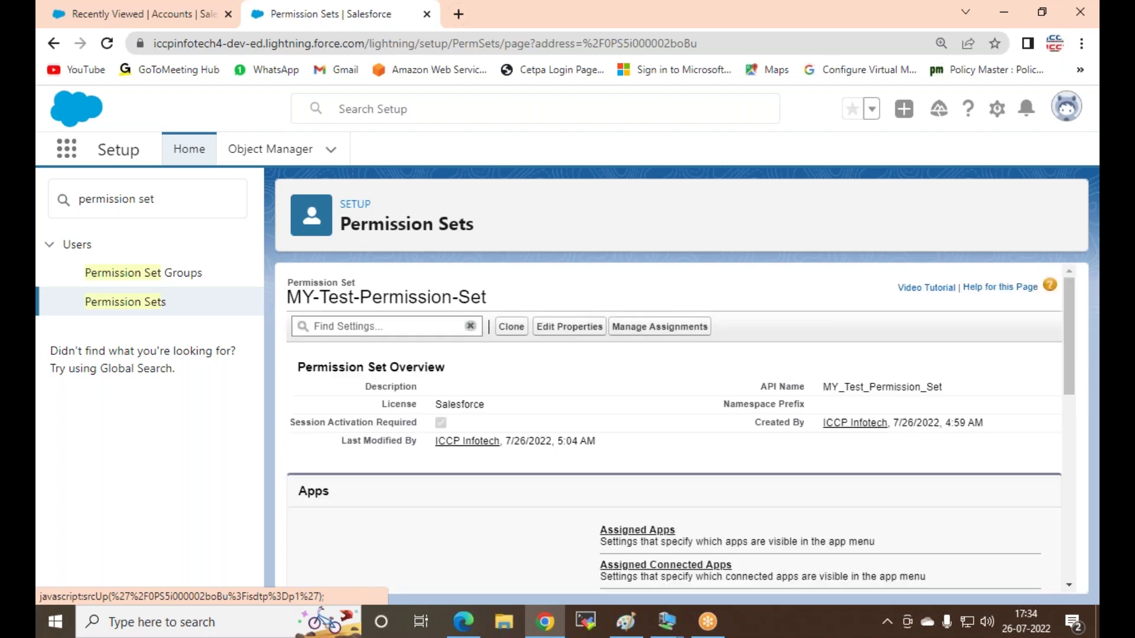
Step: Review the permission set overview and check which apps are assigned to MY-Test-Permission-Set
scroll(680, 484, "down", 1)
scroll(479, 462, "down", 10)
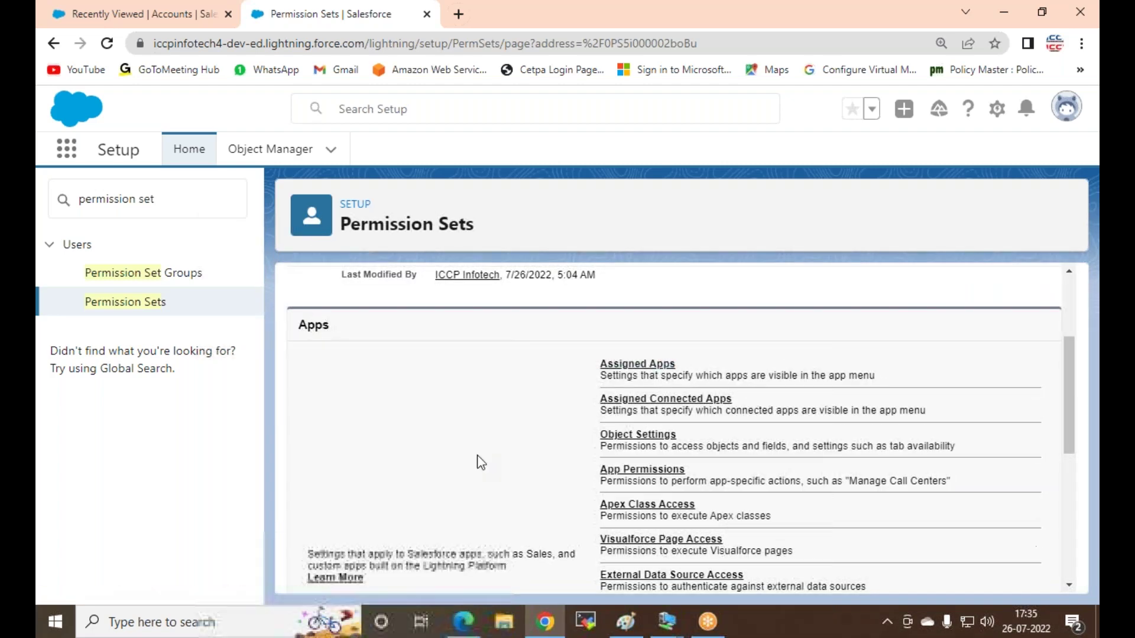
scroll(510, 475, "up", 8)
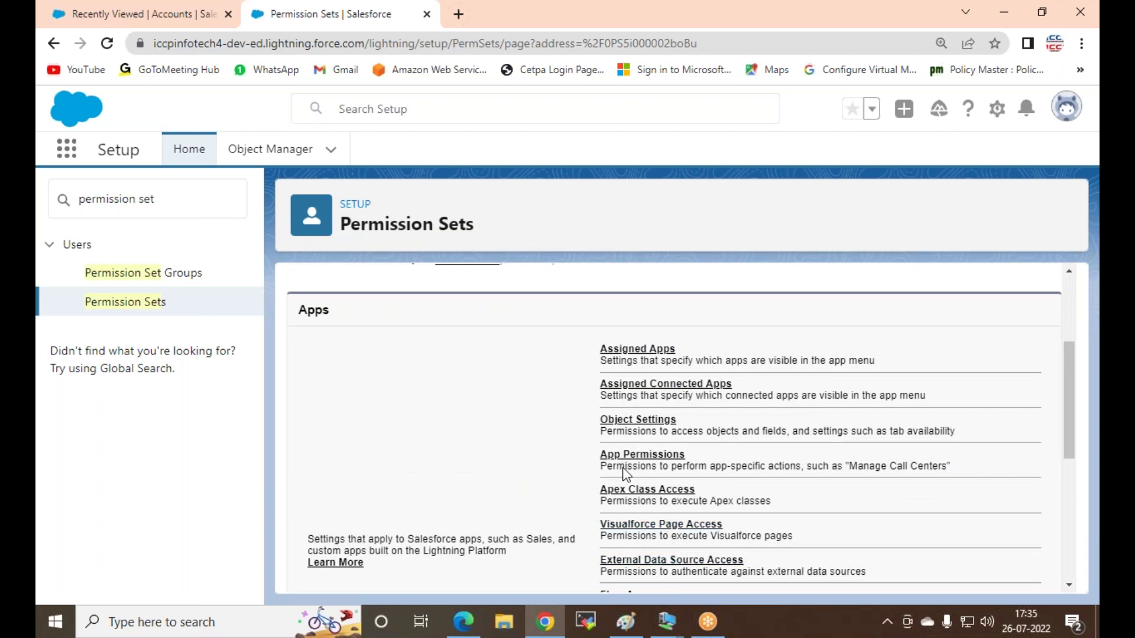
scroll(595, 413, "up", 3)
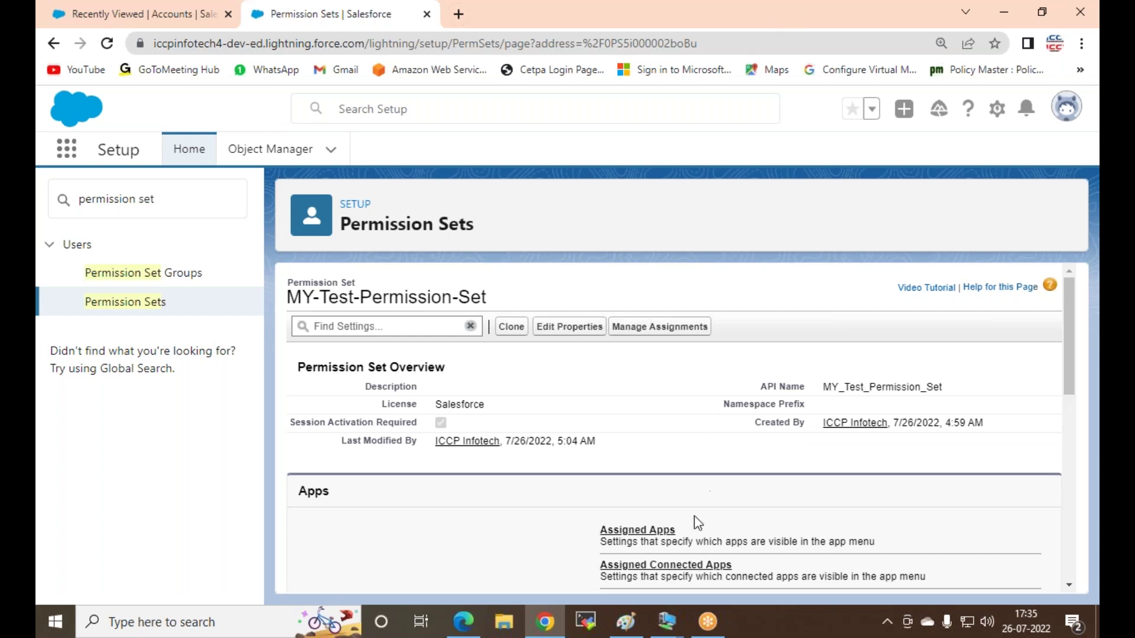
left_click(629, 538)
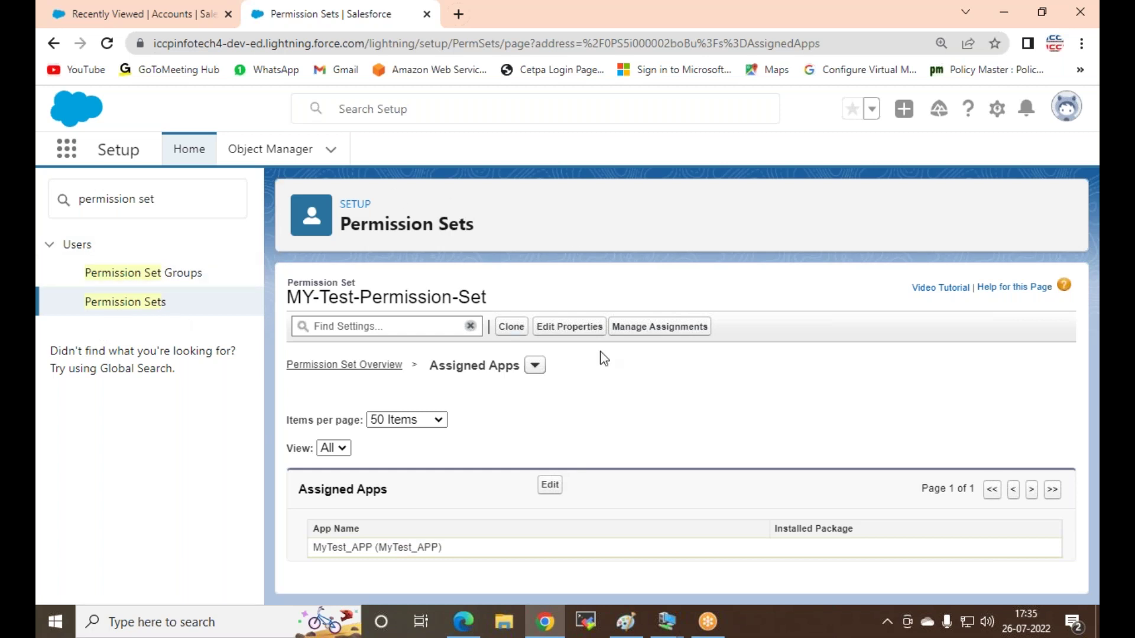
Step: Return to the MyTest_APP Accounts page and reload it
left_click(116, 15)
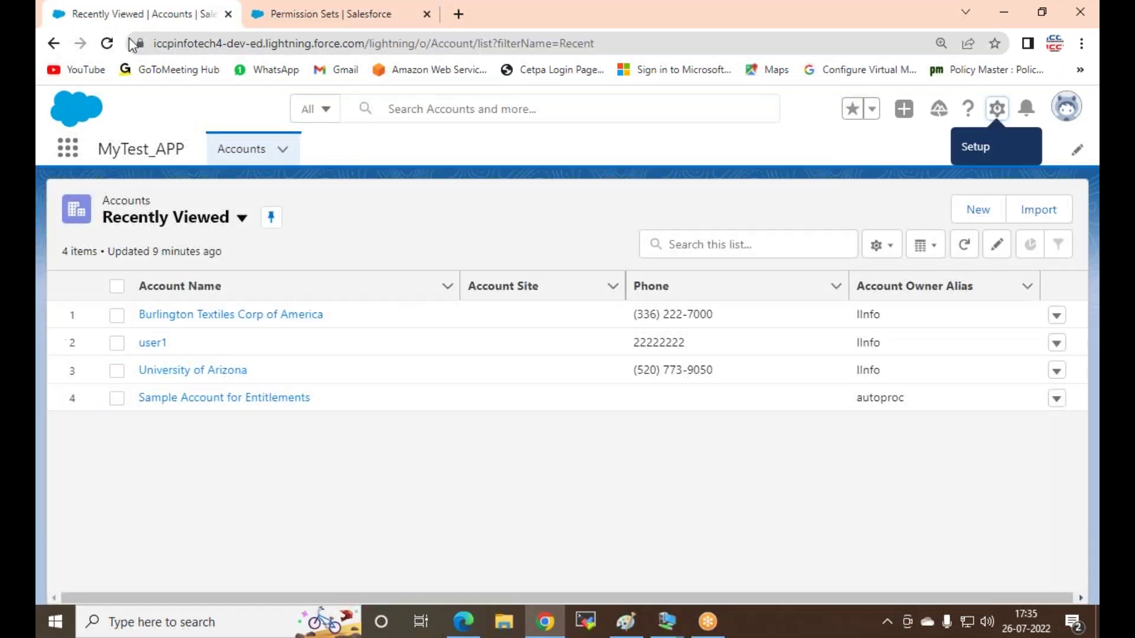
mouse_move(469, 626)
left_click(110, 46)
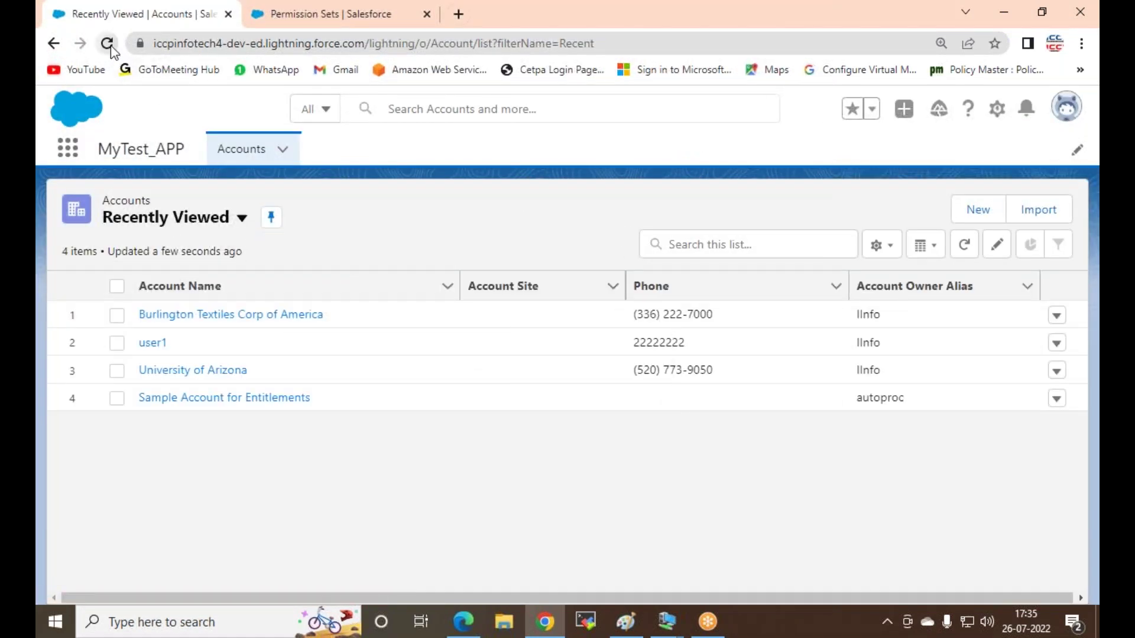
left_click(107, 44)
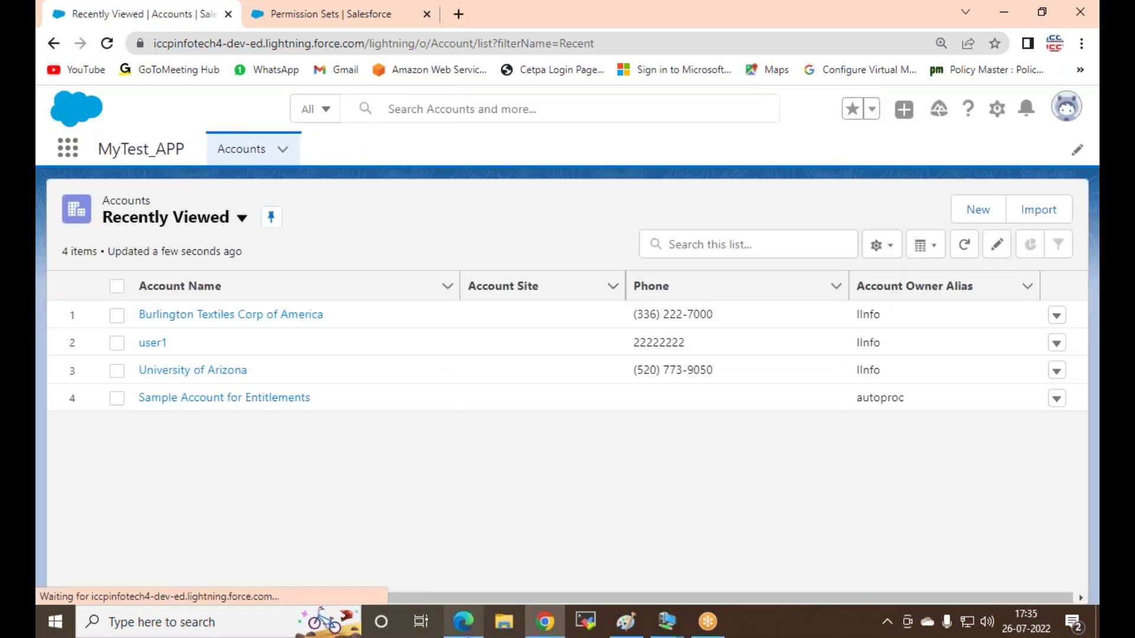
Step: Switch to the other user's Salesforce session in Edge, reload it, and check all apps in the App Launcher for MyTest_APP
left_click(463, 621)
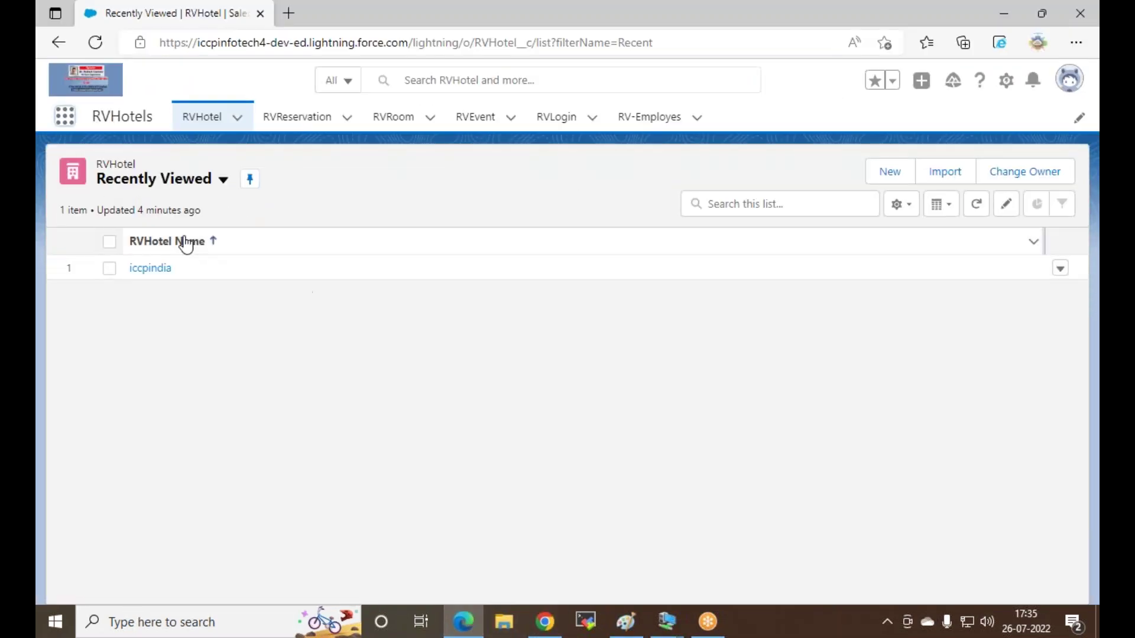
left_click(100, 46)
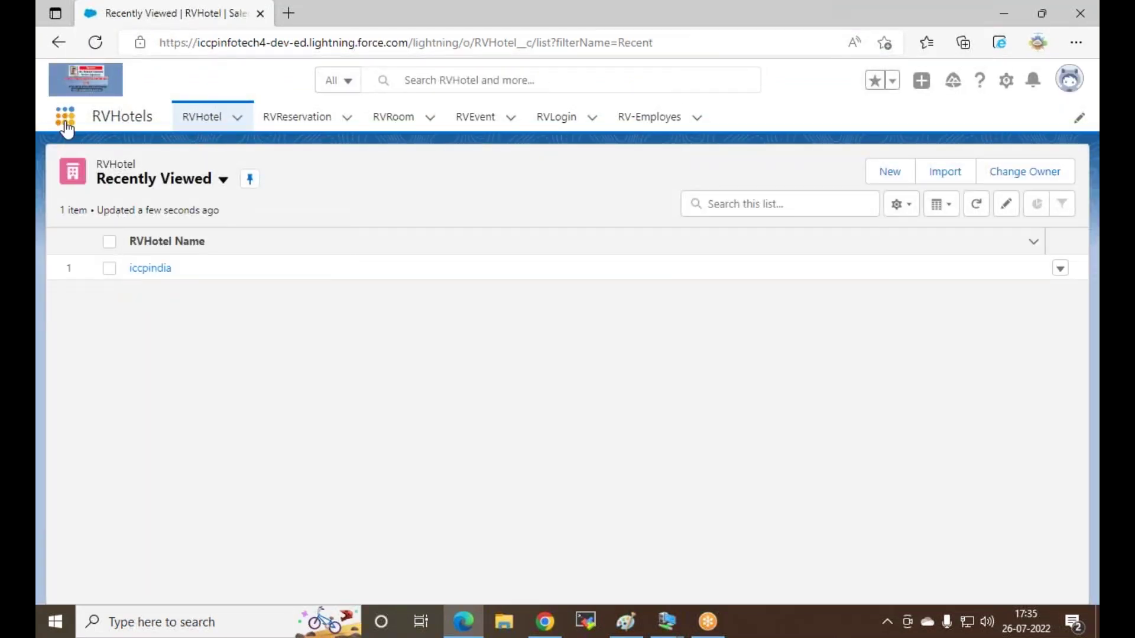
left_click(65, 116)
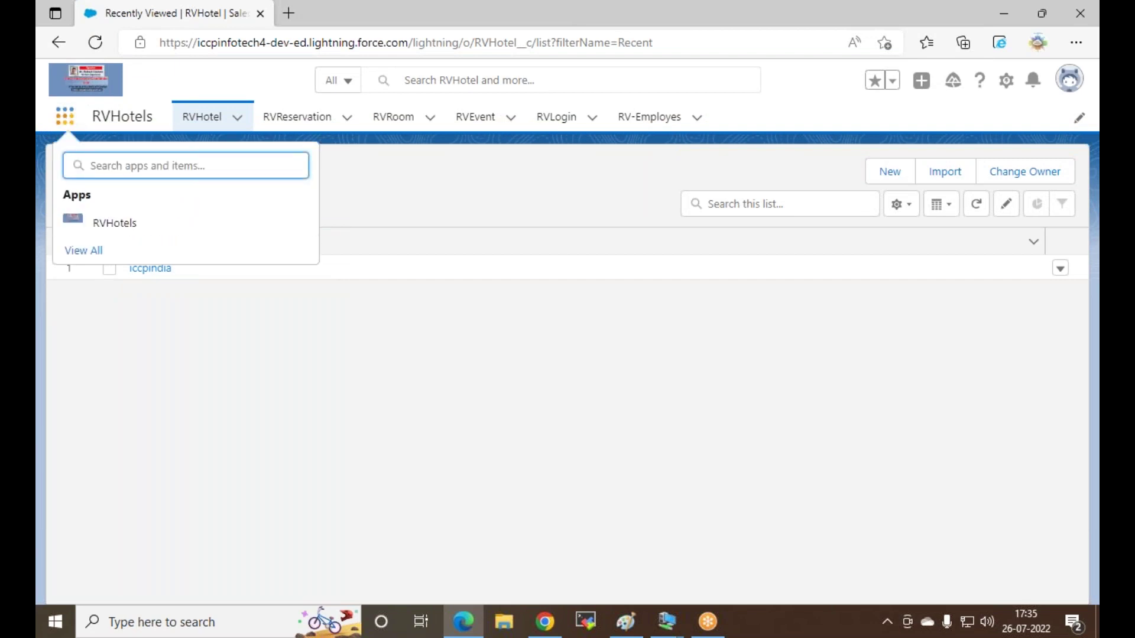
left_click(95, 224)
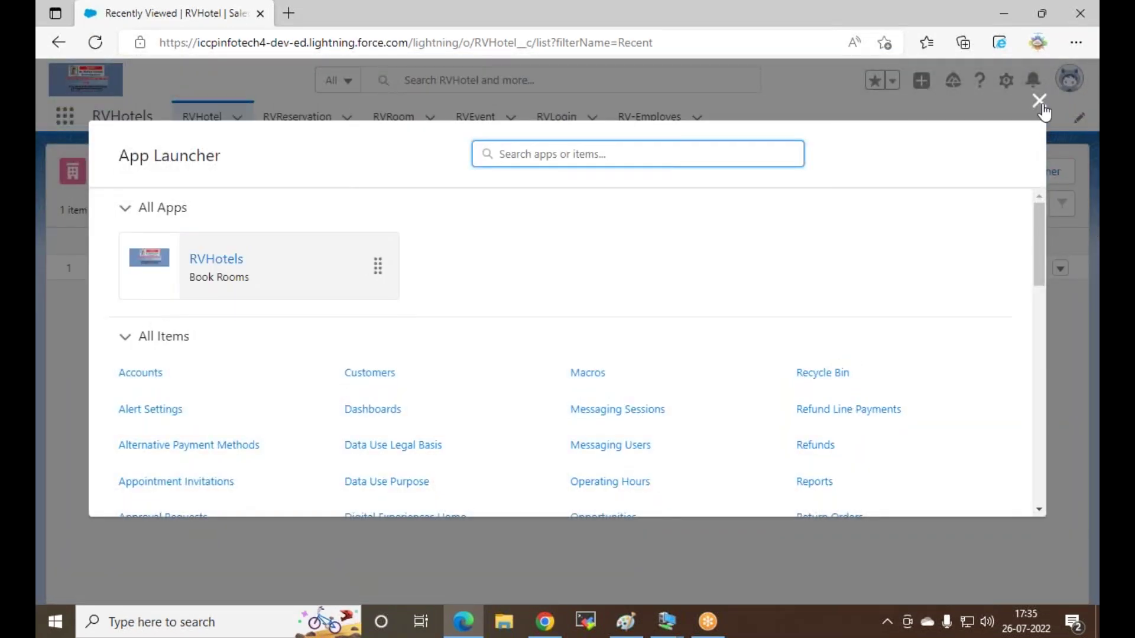
left_click(1039, 102)
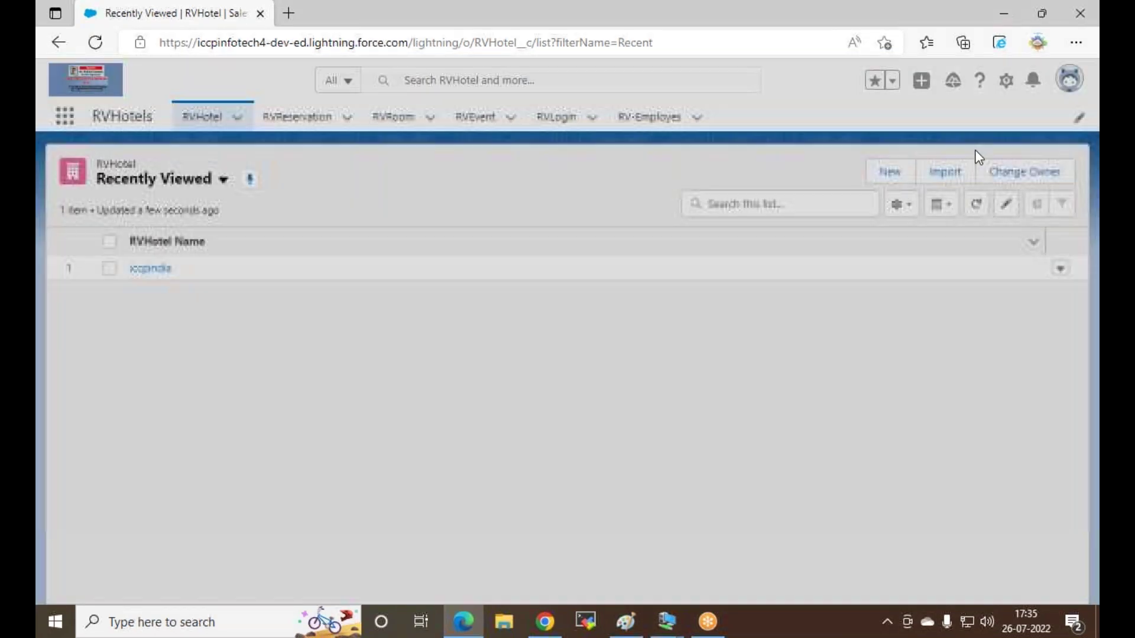
Step: Log the other user out of Salesforce and submit the login form to sign in again
left_click(1069, 78)
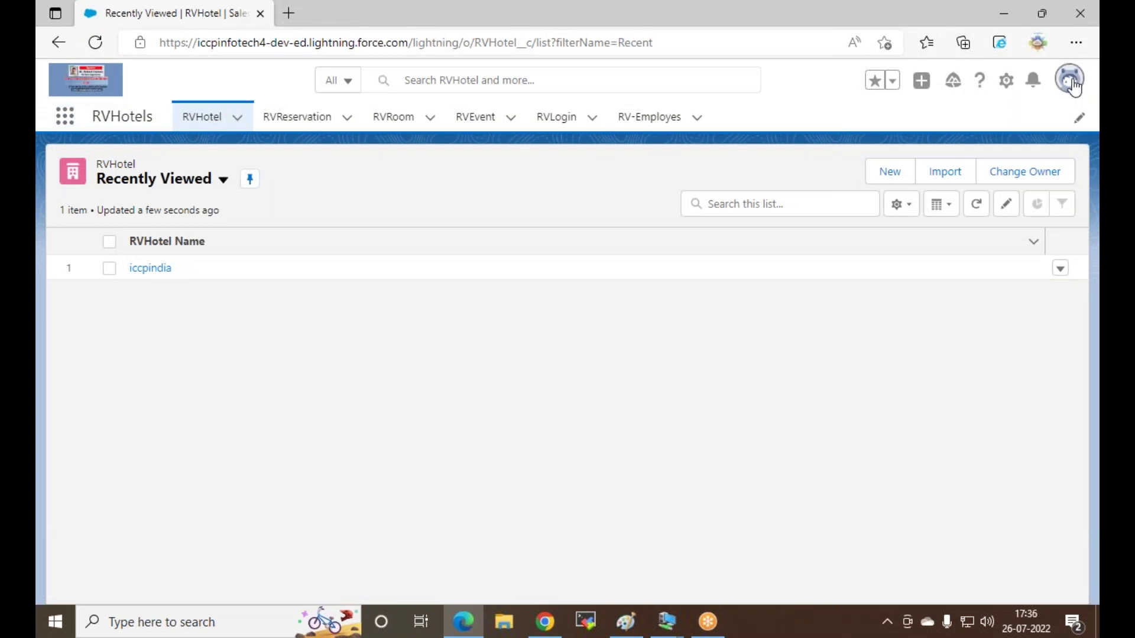
left_click(918, 167)
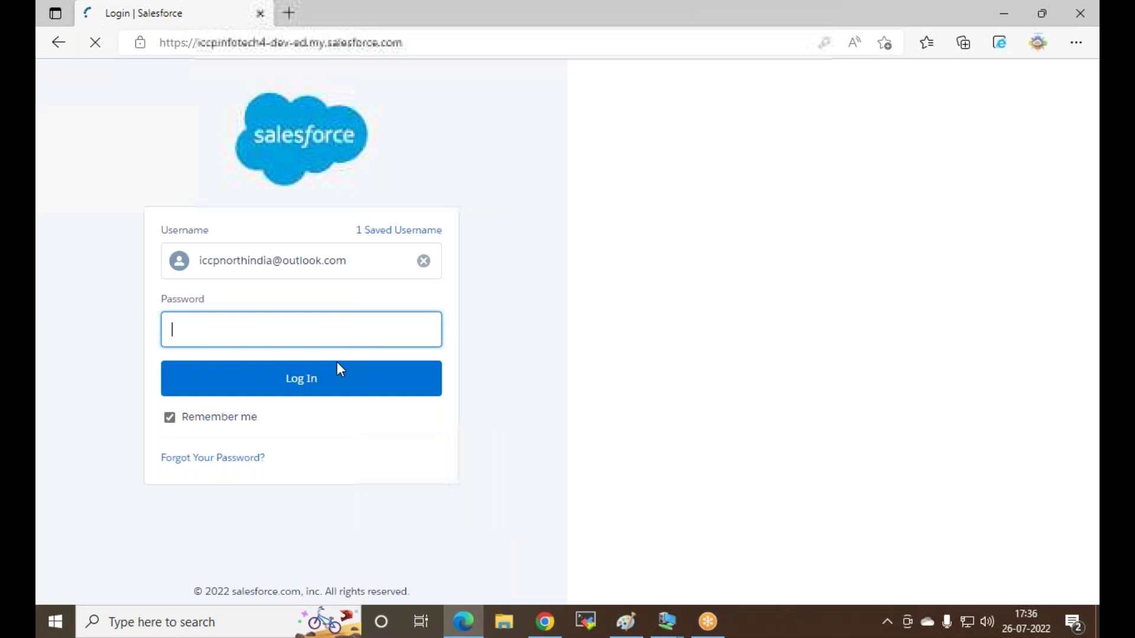
left_click(330, 382)
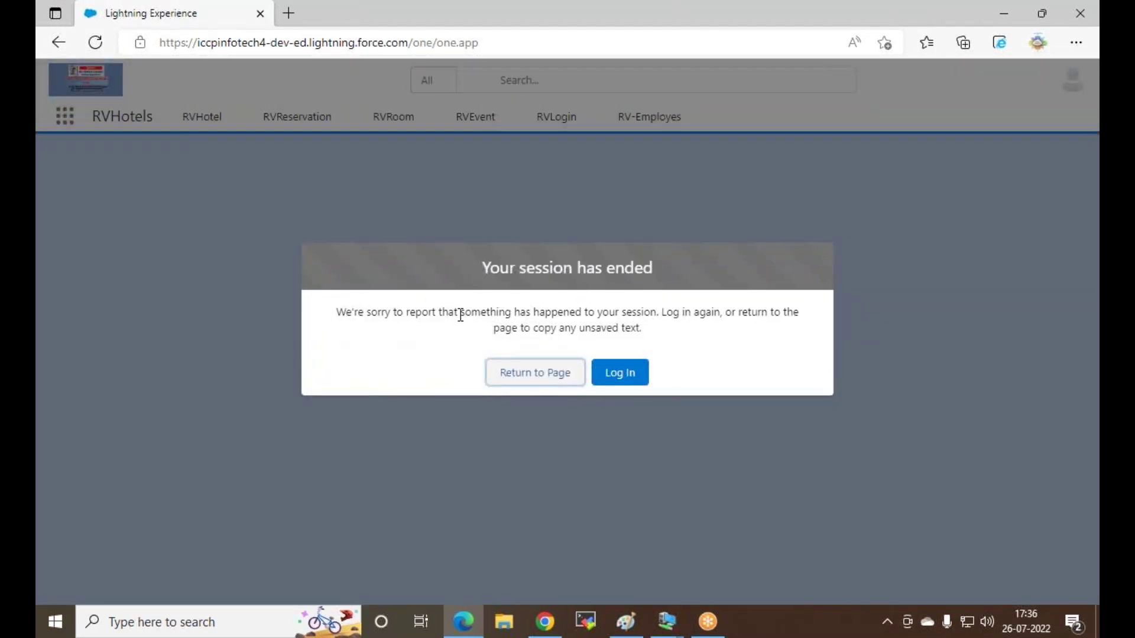
Step: Leave the ended session through its login prompt, close the Edge window and start Edge again
left_click(619, 373)
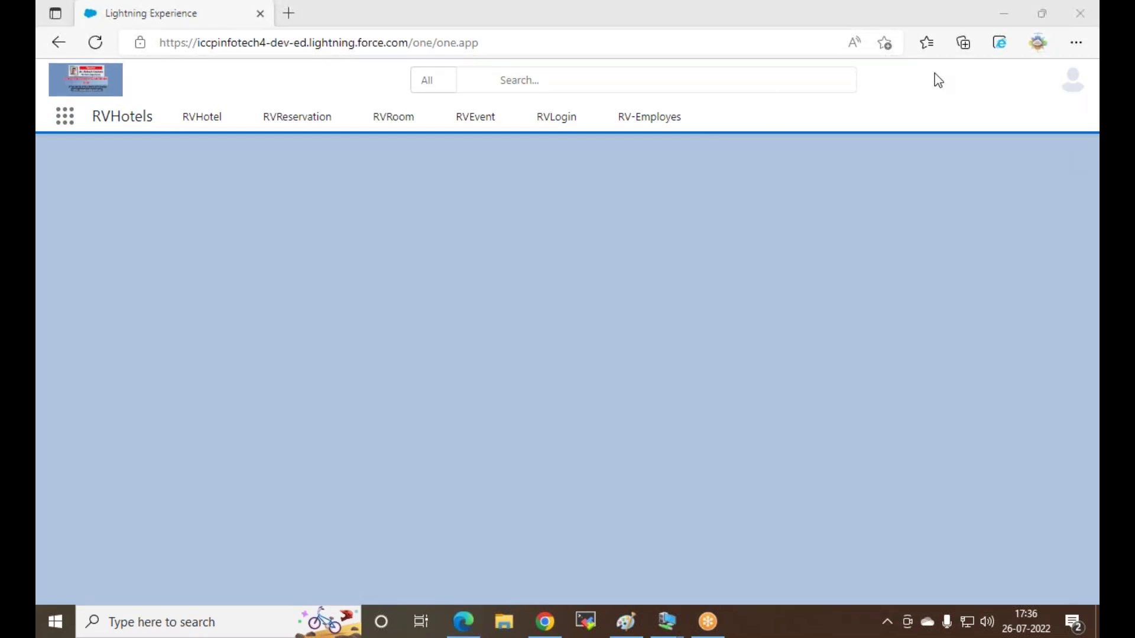
left_click(1075, 42)
left_click(630, 231)
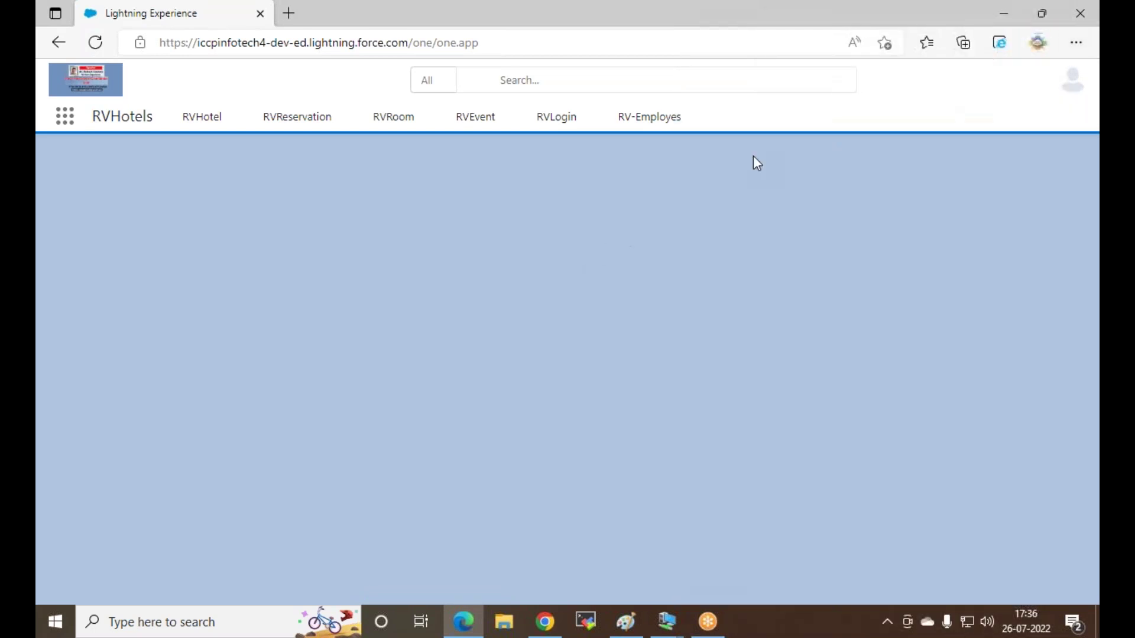
left_click(1082, 21)
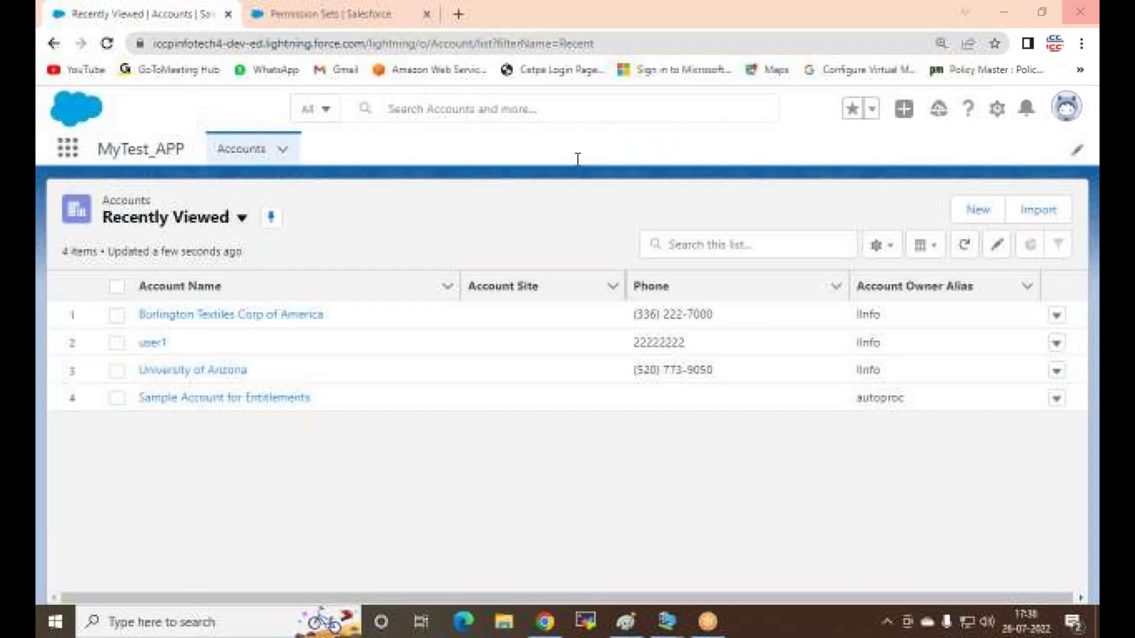
left_click(464, 621)
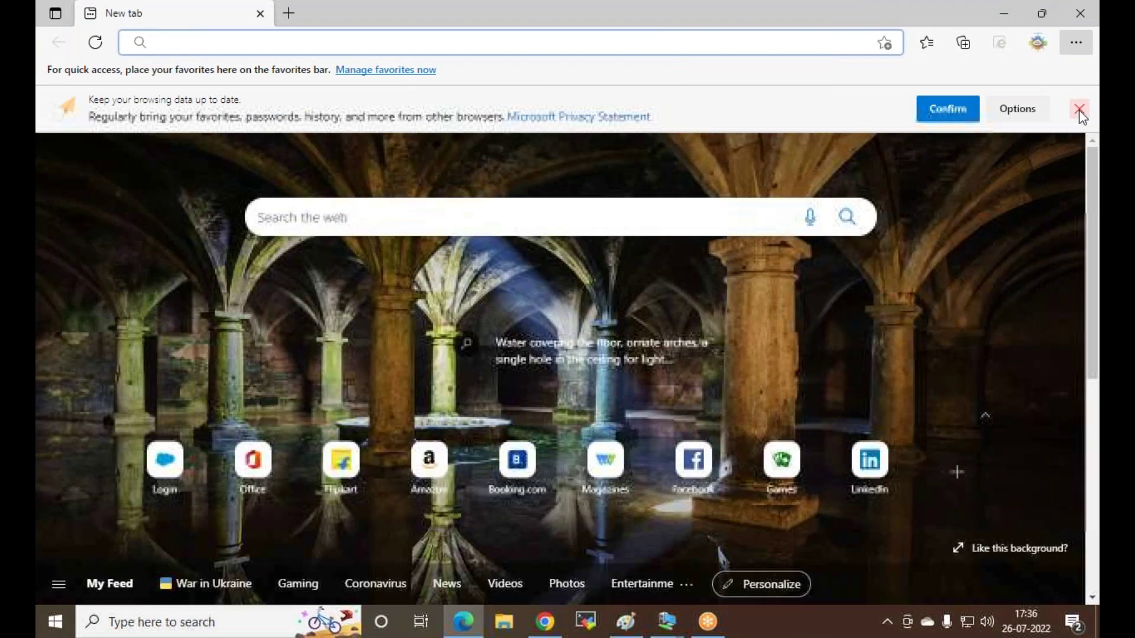
Step: Find the Salesforce login page using the earlier search "login.salesforce.com log" and log in as the other user
left_click(1080, 111)
left_click(270, 43)
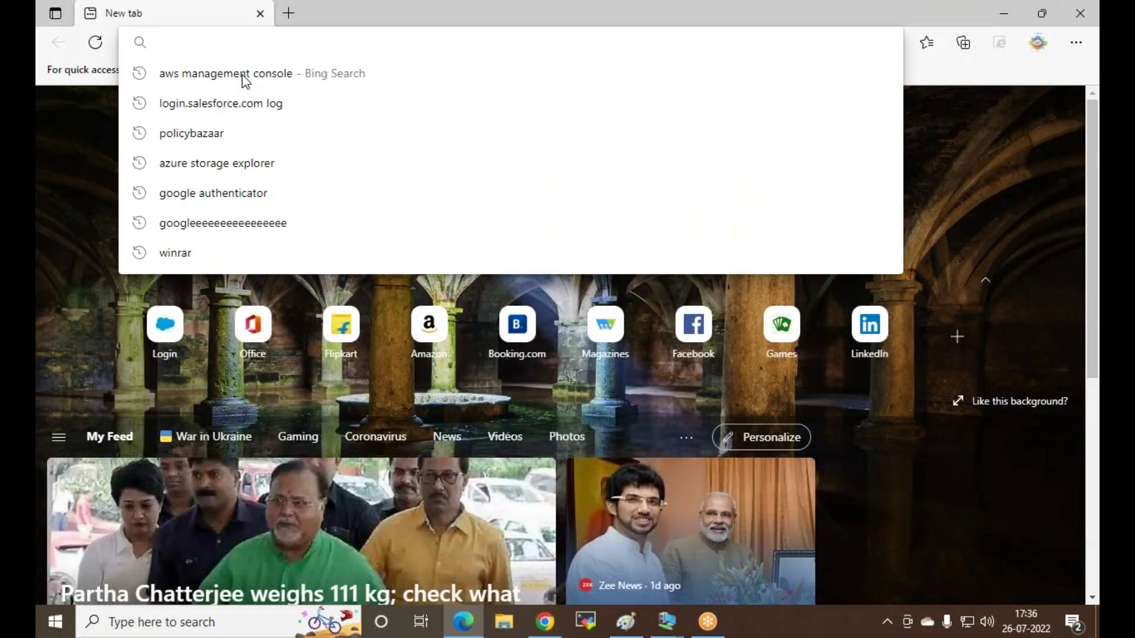
left_click(213, 107)
left_click(211, 110)
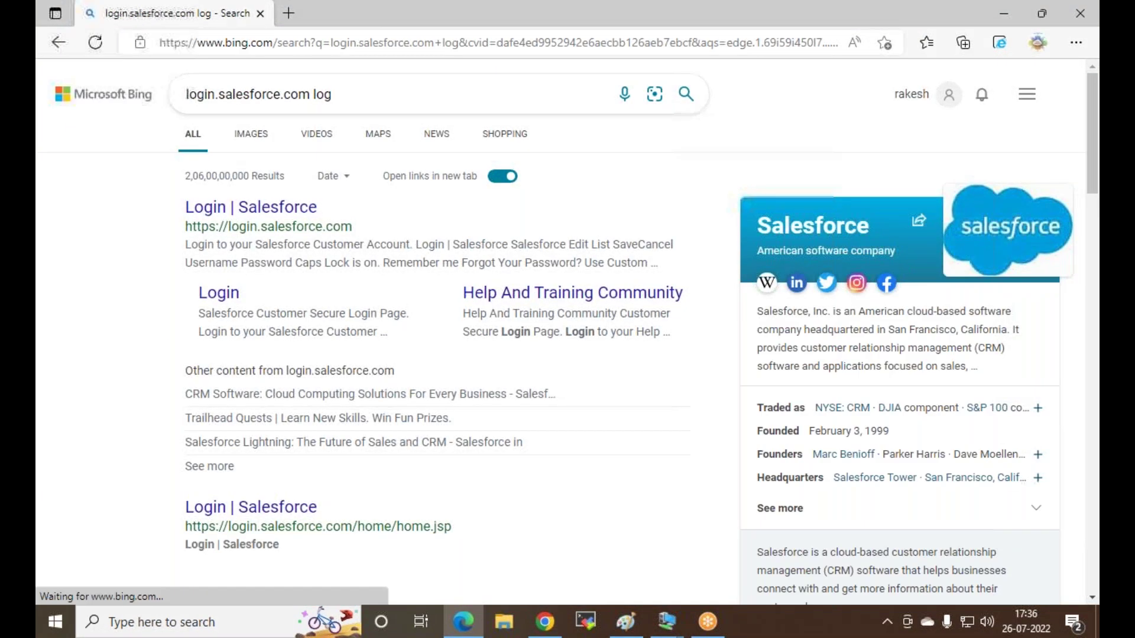
left_click(245, 213)
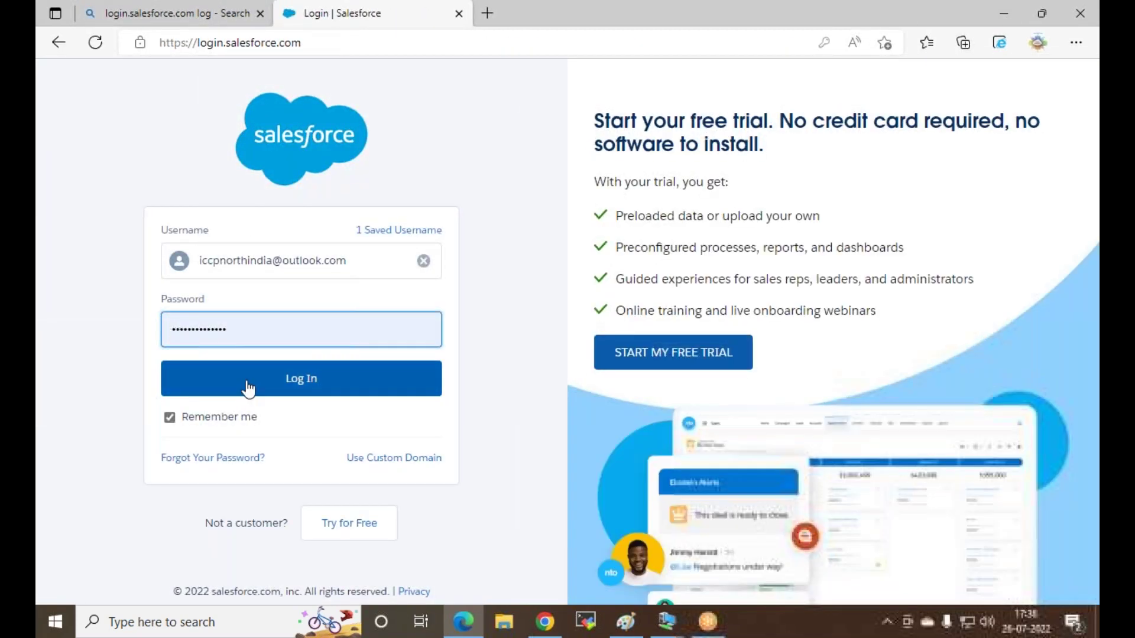
left_click(248, 388)
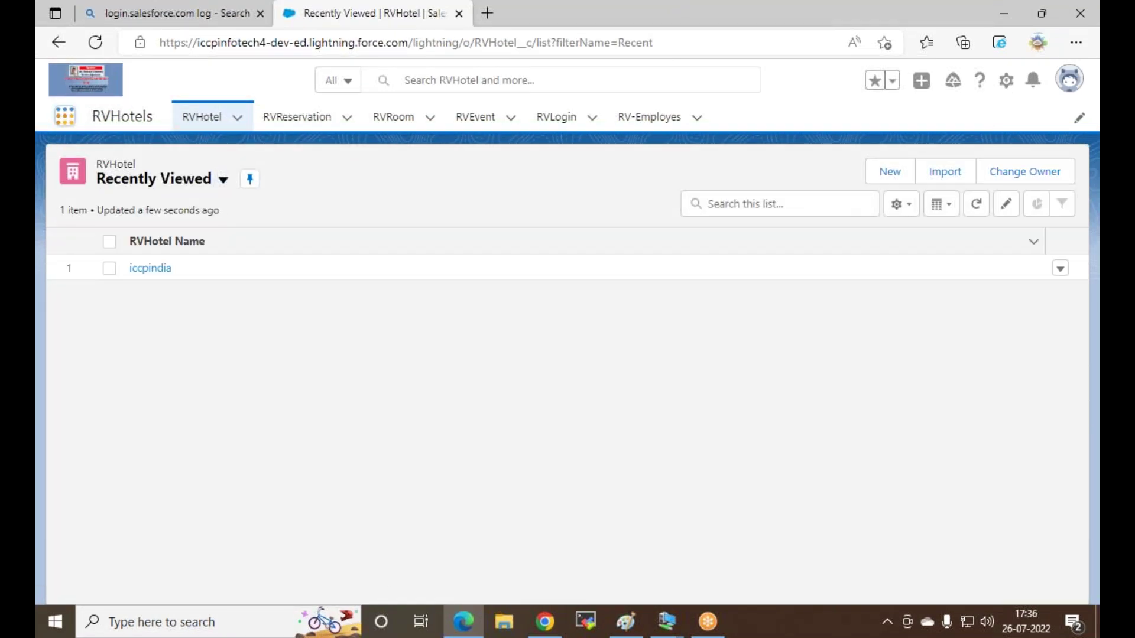
Step: Check all apps in the other user's App Launcher for MyTest_APP, and close the launcher
left_click(65, 115)
left_click(90, 258)
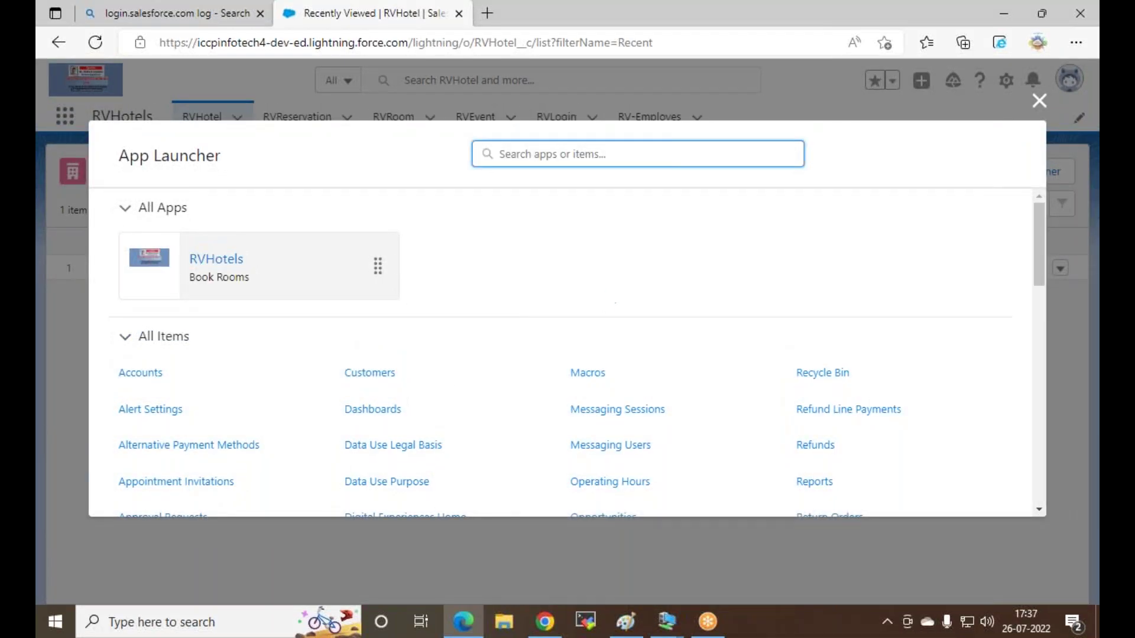
left_click(1038, 101)
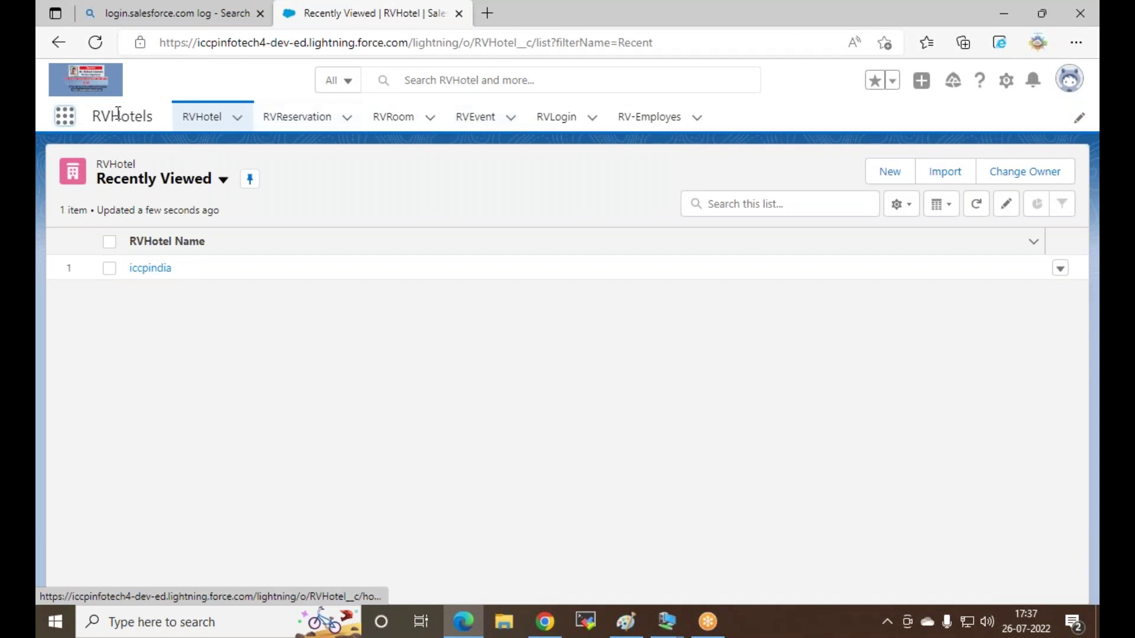
Step: Switch to the administrator session in Chrome, open the properties of MY-Test-Permission-Set and save them
left_click(544, 621)
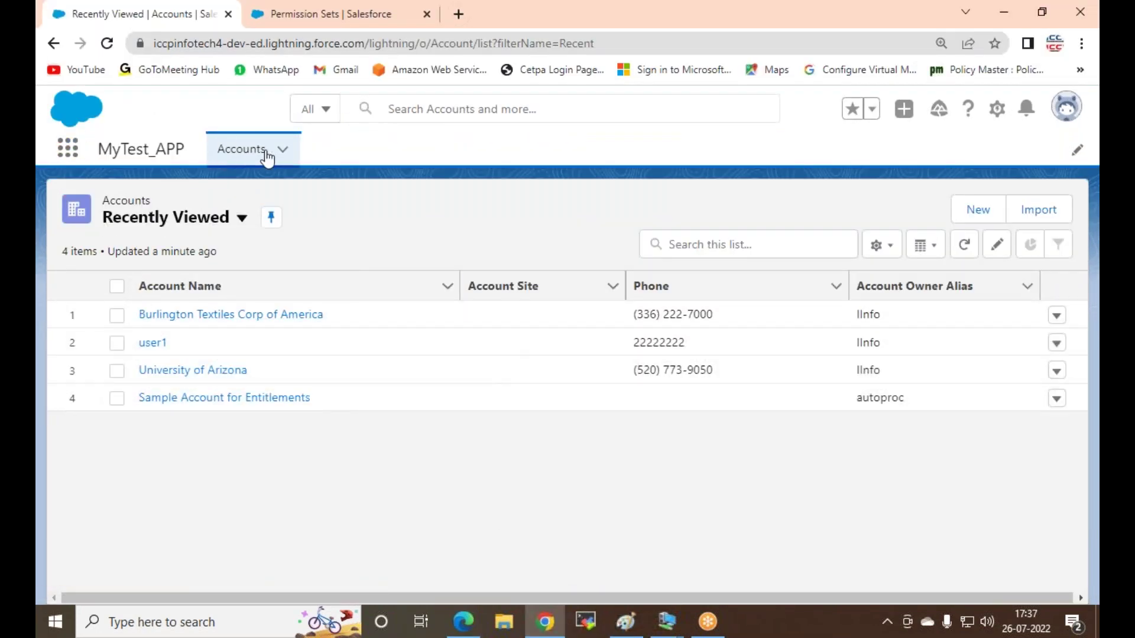
left_click(305, 21)
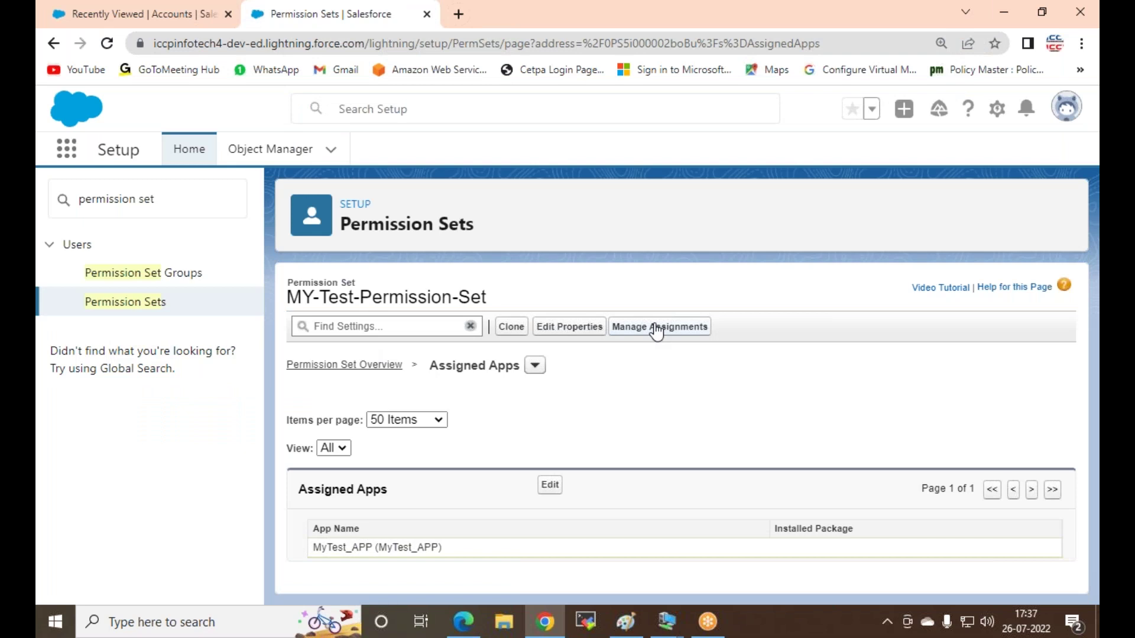
left_click(581, 333)
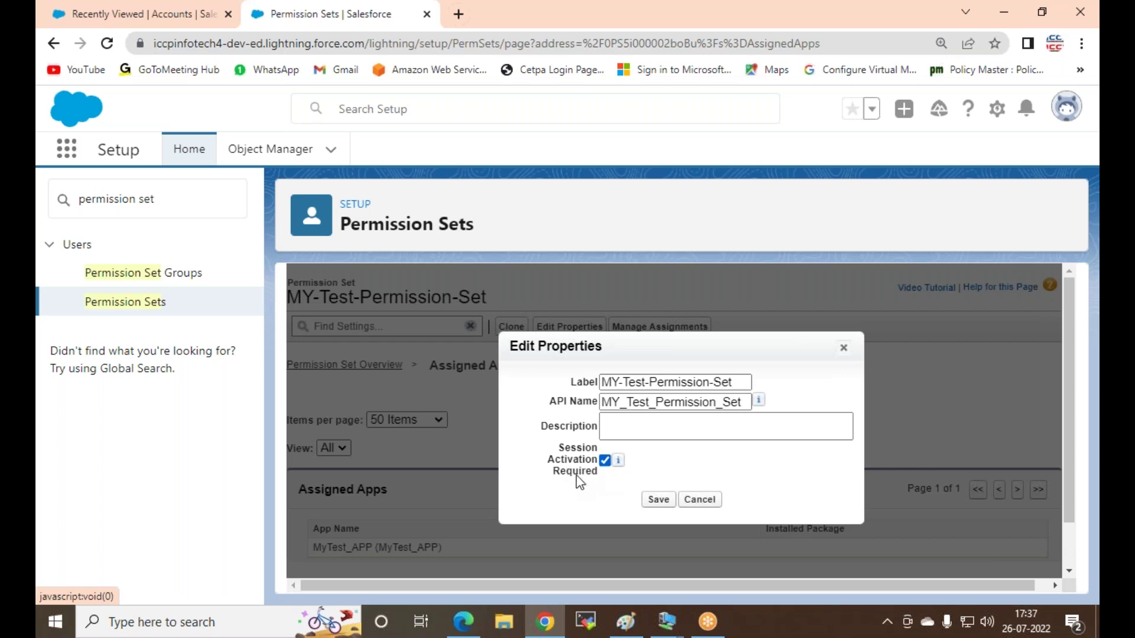
left_click(658, 501)
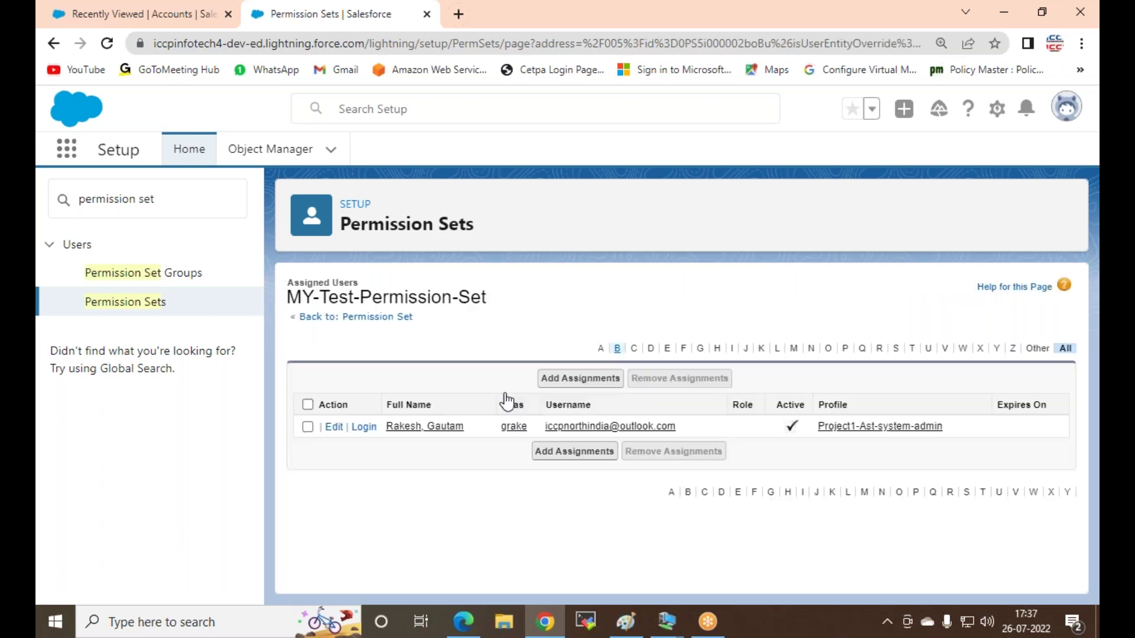
Step: Assign MY-Test-Permission-Set to the active System Administrator user and finish the assignment
left_click(569, 452)
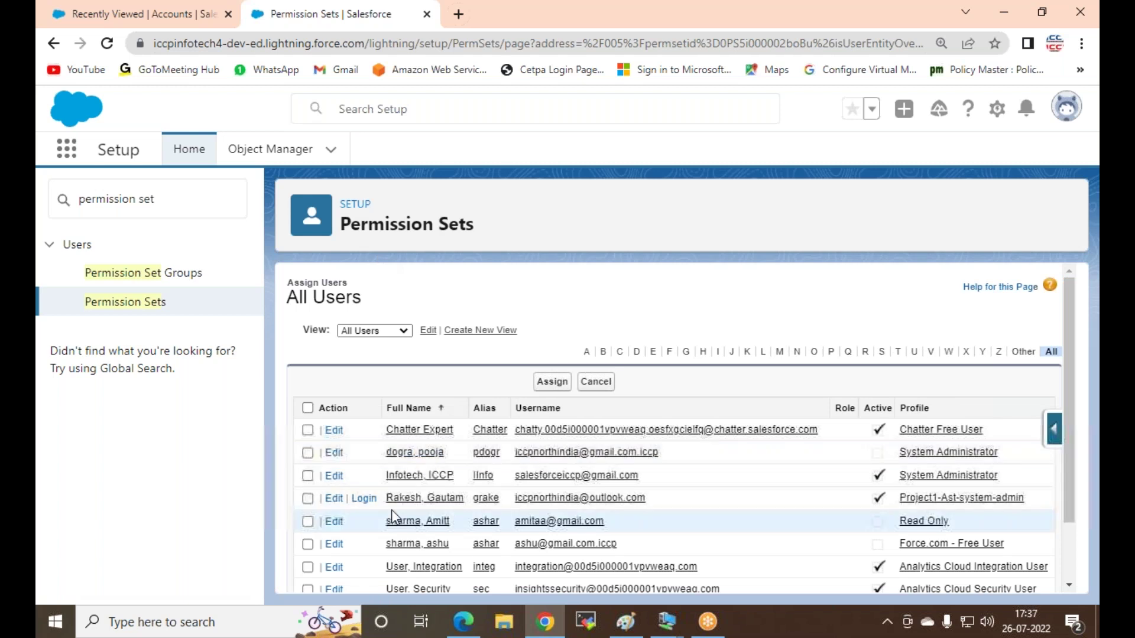
scroll(633, 471, "down", 2)
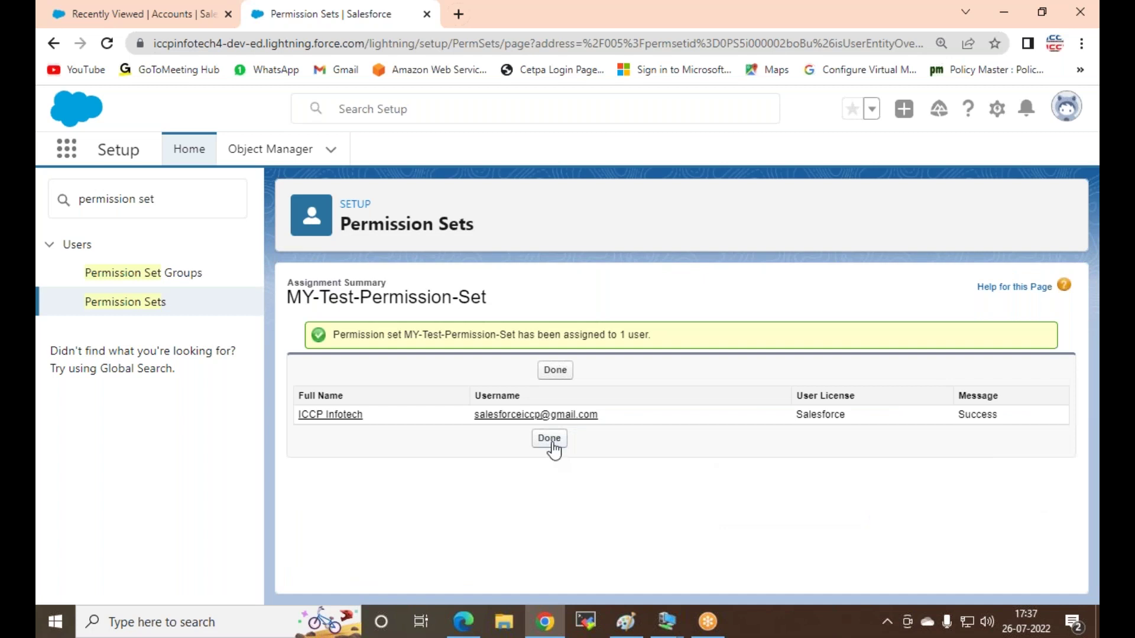
left_click(549, 439)
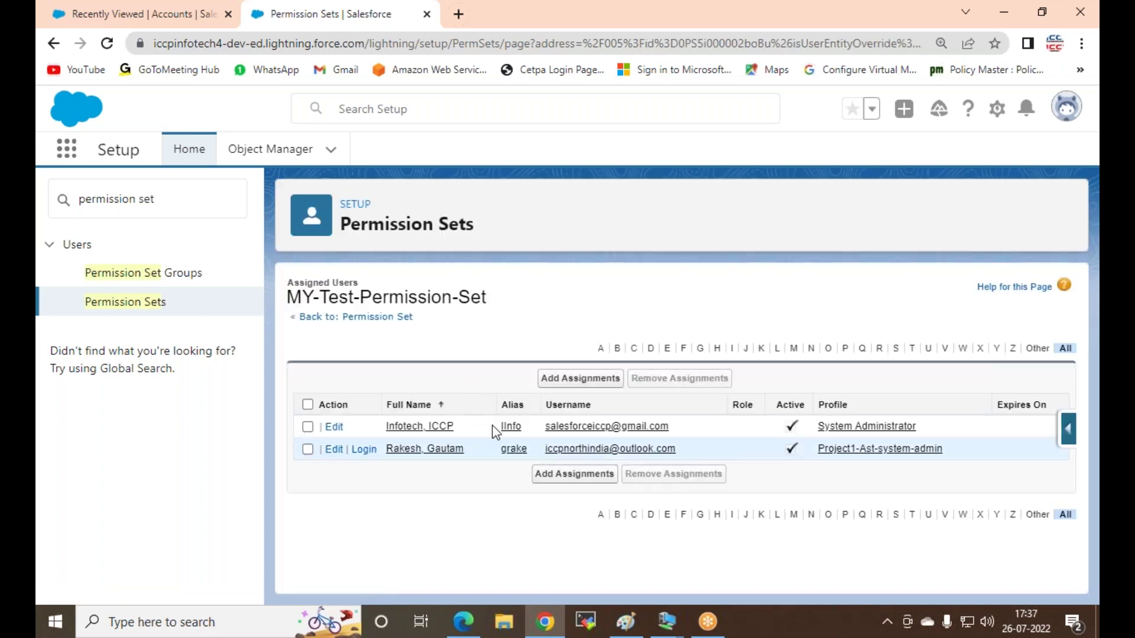
Step: Reload the MyTest_APP Accounts page several times and close its browser tab
left_click(109, 15)
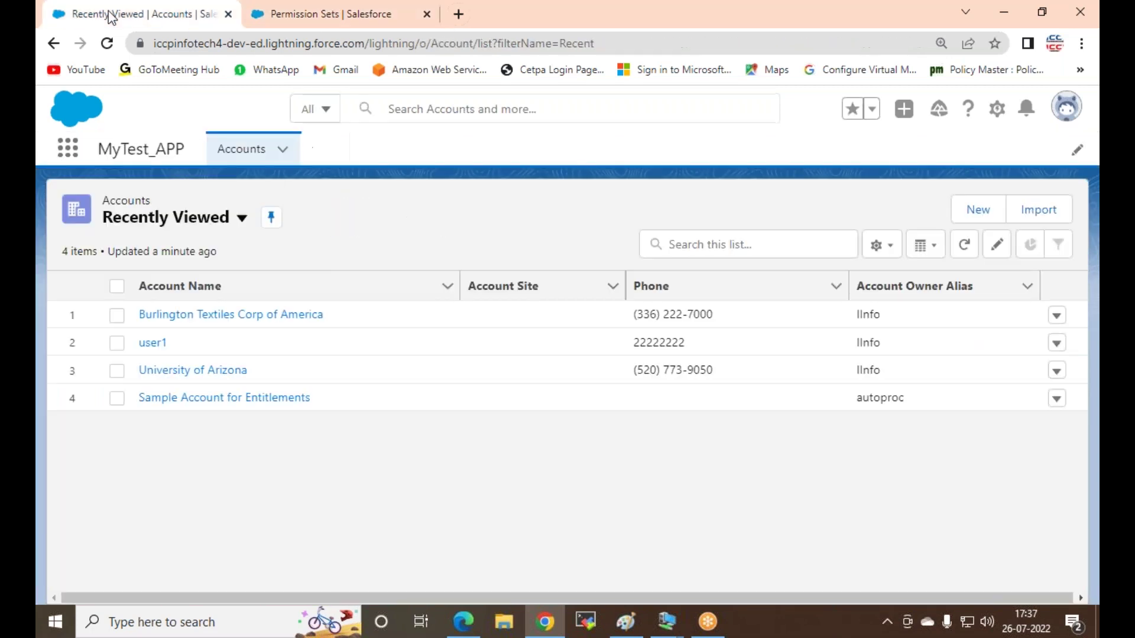
left_click(106, 44)
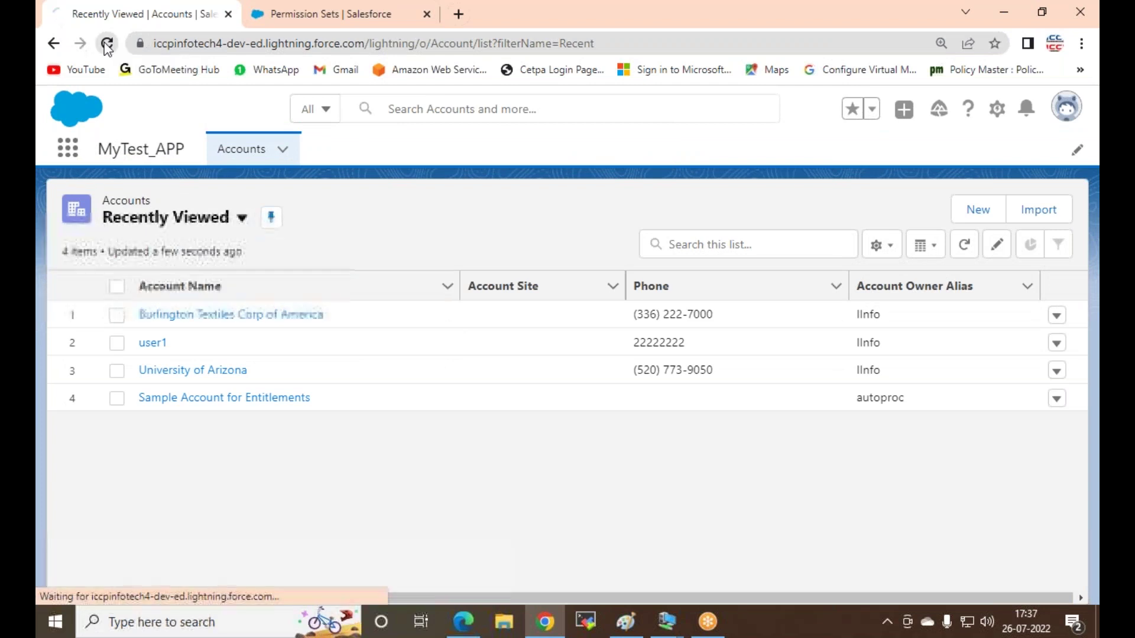
left_click(106, 45)
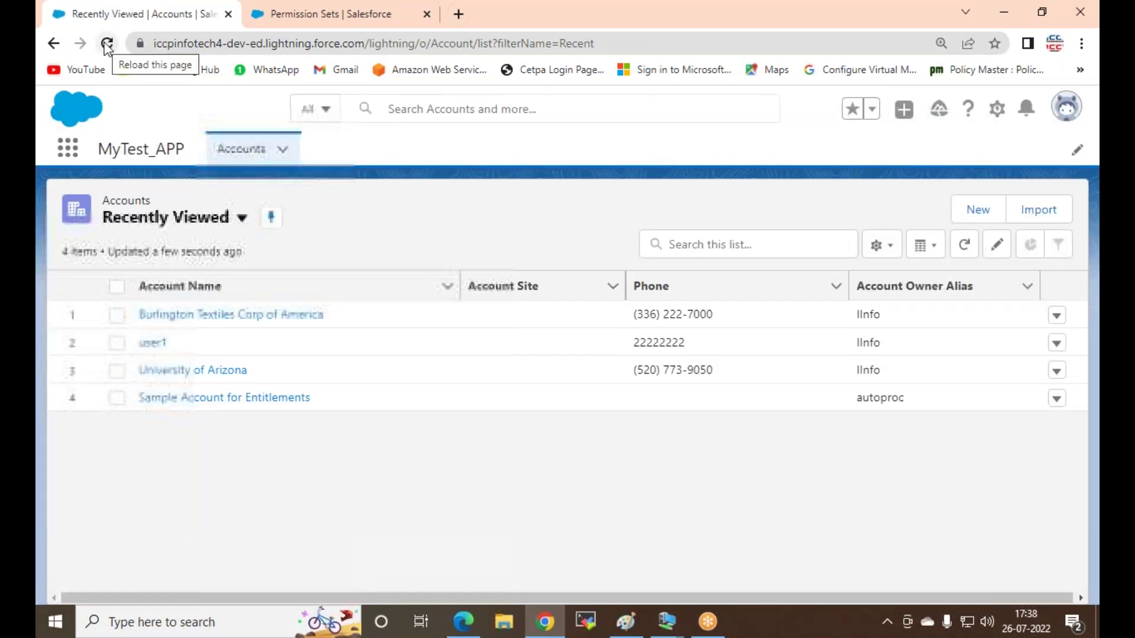
left_click(106, 45)
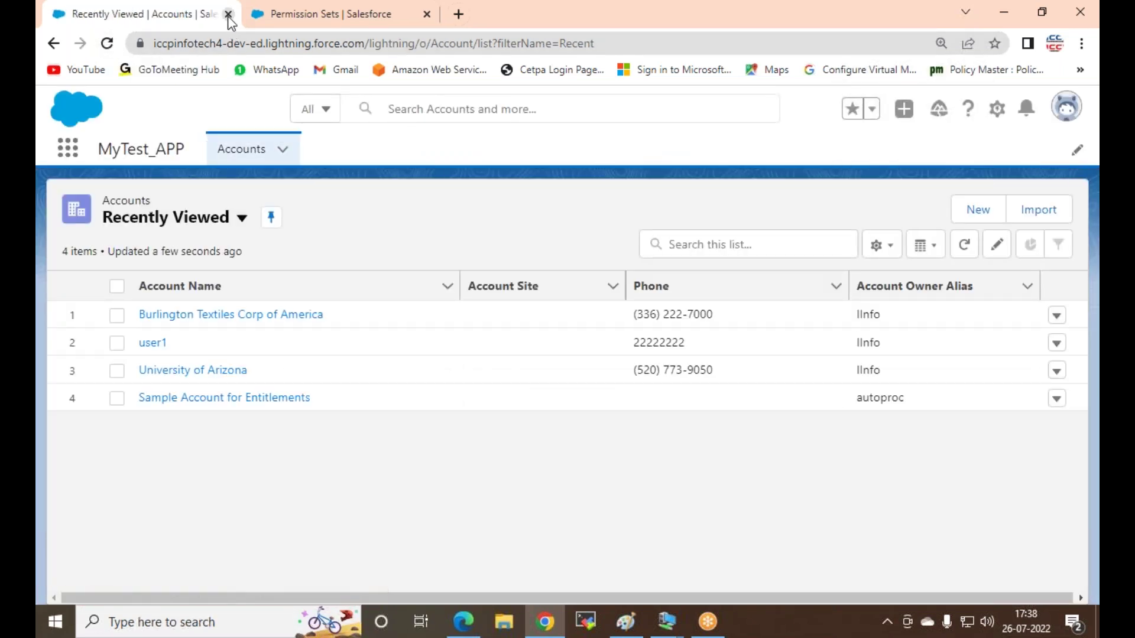
left_click(227, 14)
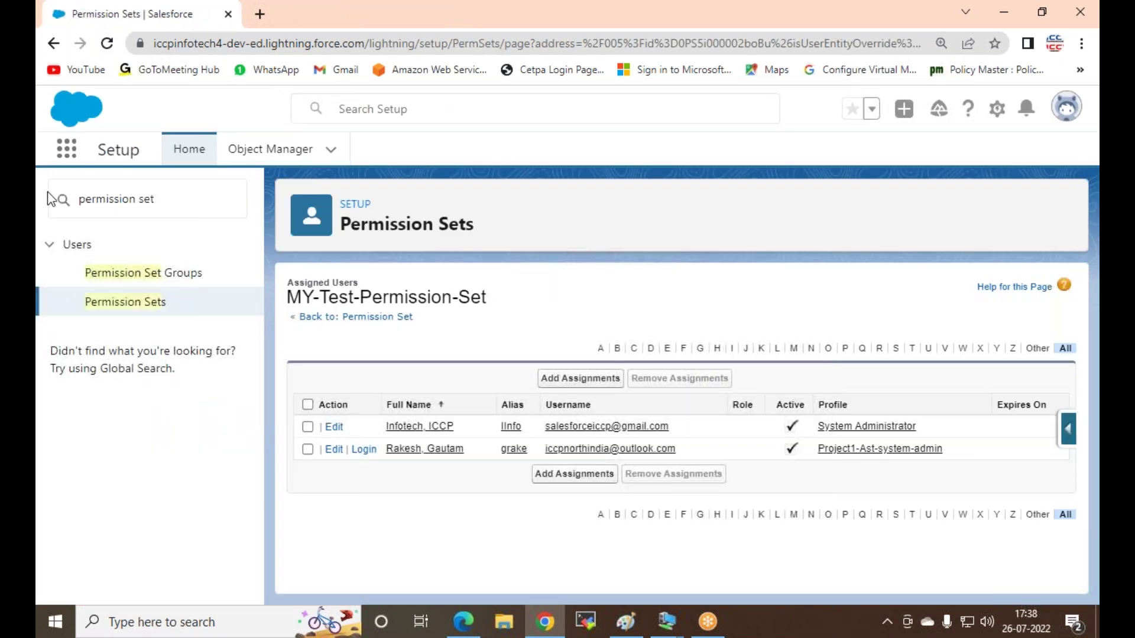
Step: Look through the App Launcher's app list from Setup, reload the page and check the list again
left_click(68, 148)
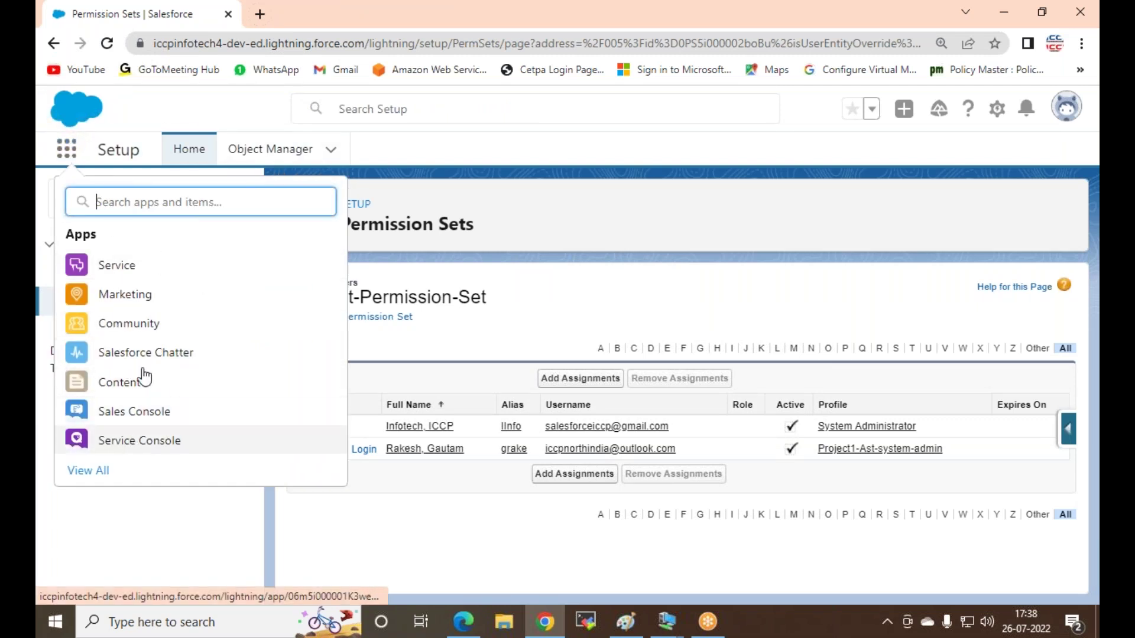
left_click(105, 45)
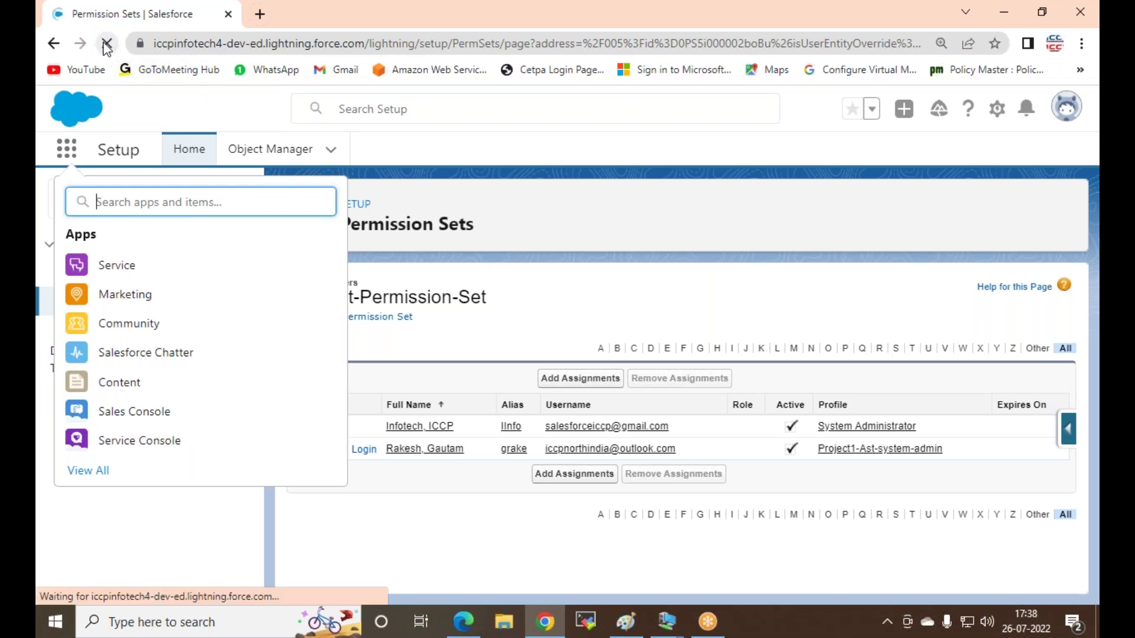
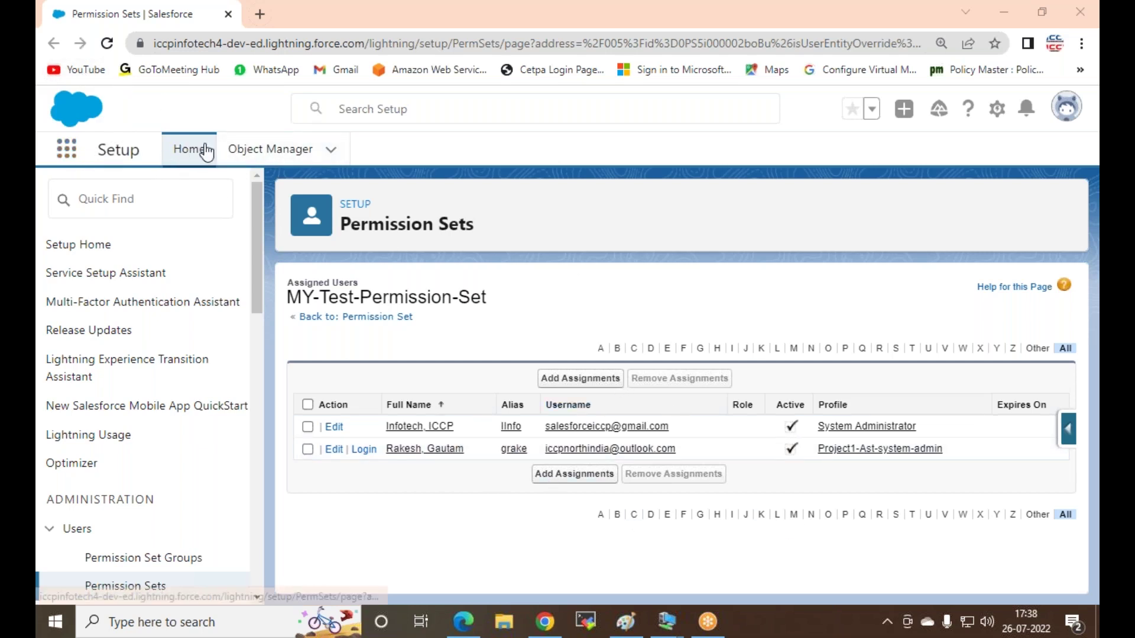
left_click(67, 149)
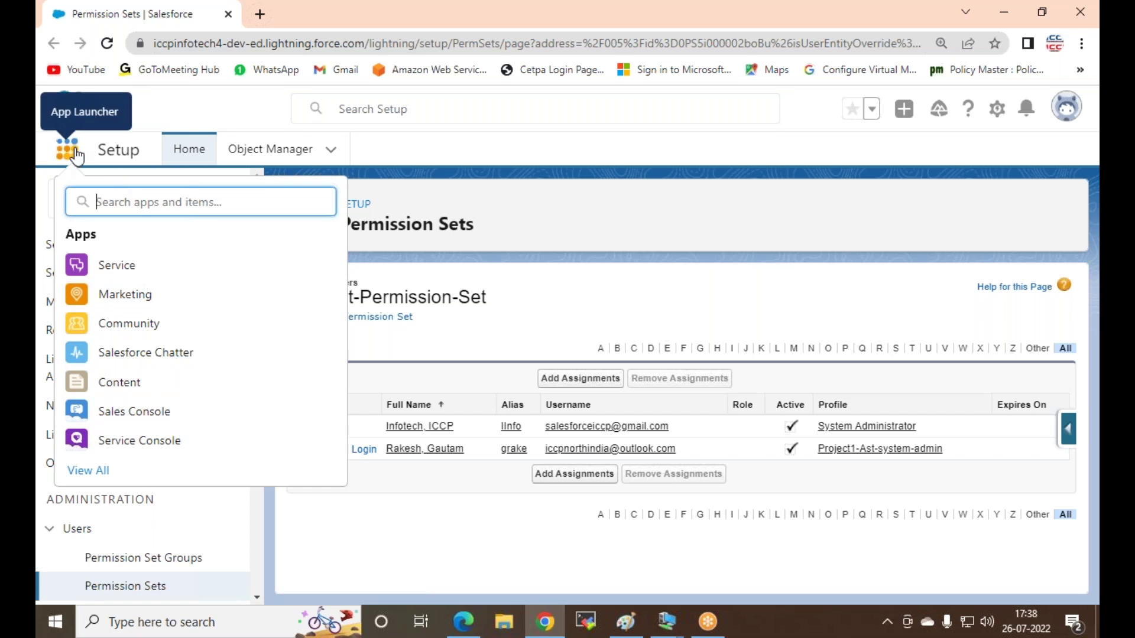
key("Escape")
Step: Search Setup for "app" and open the App Manager
left_click(174, 197)
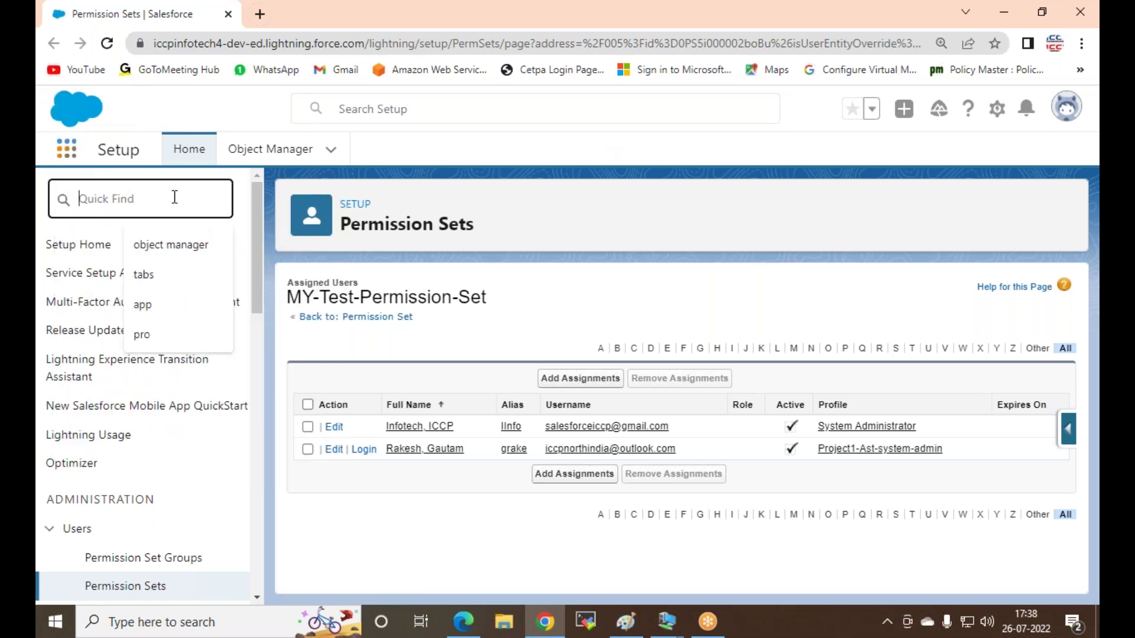
type("a")
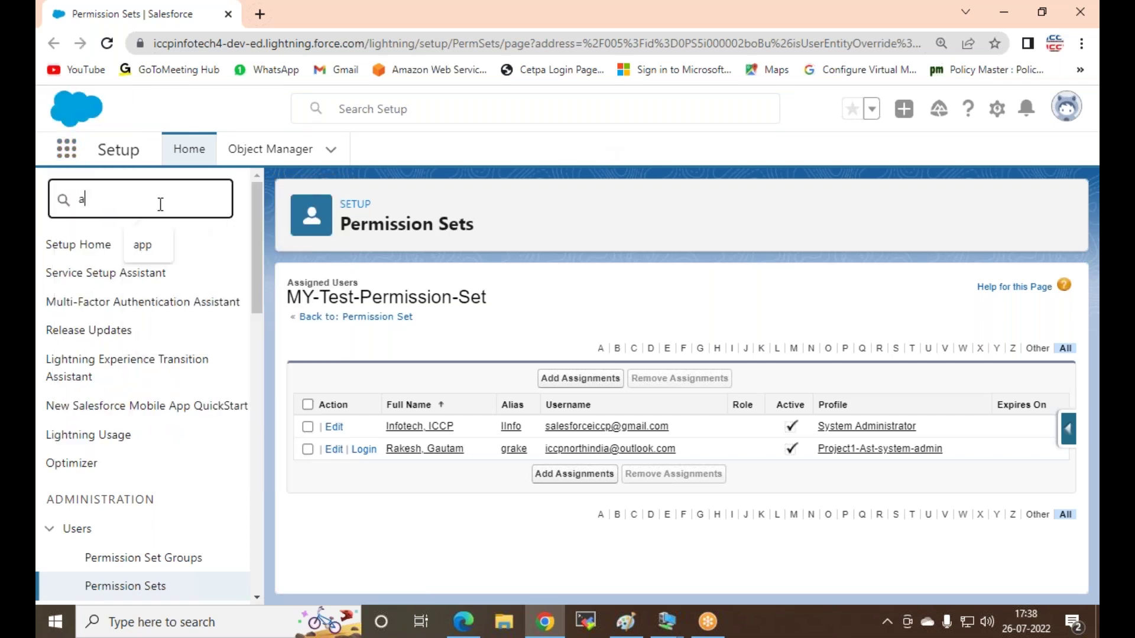
left_click(153, 254)
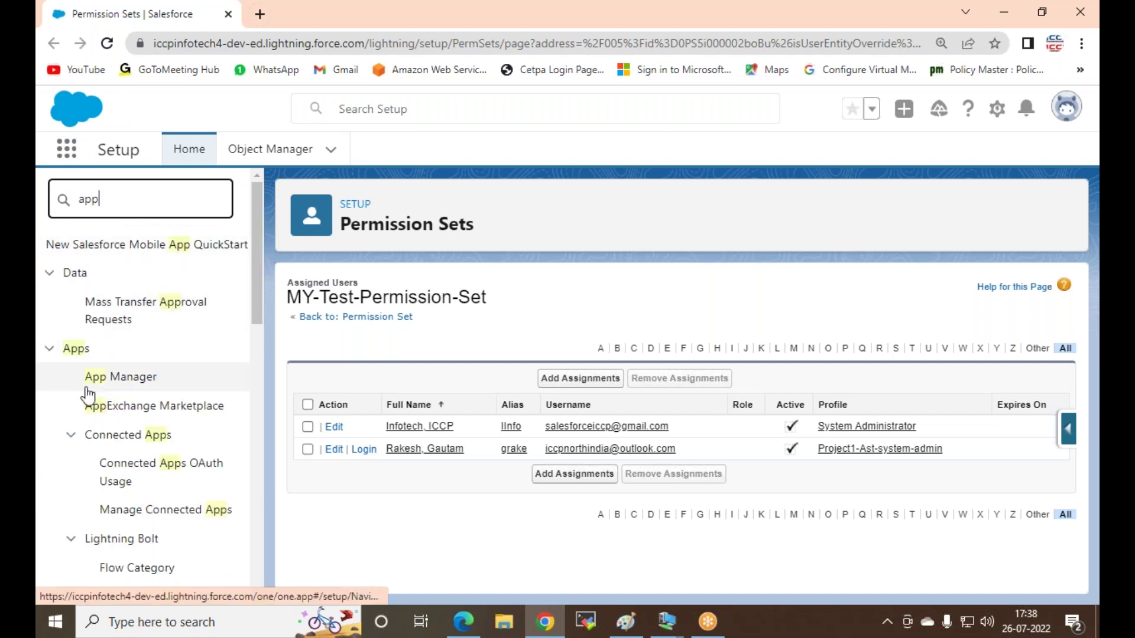
left_click(113, 378)
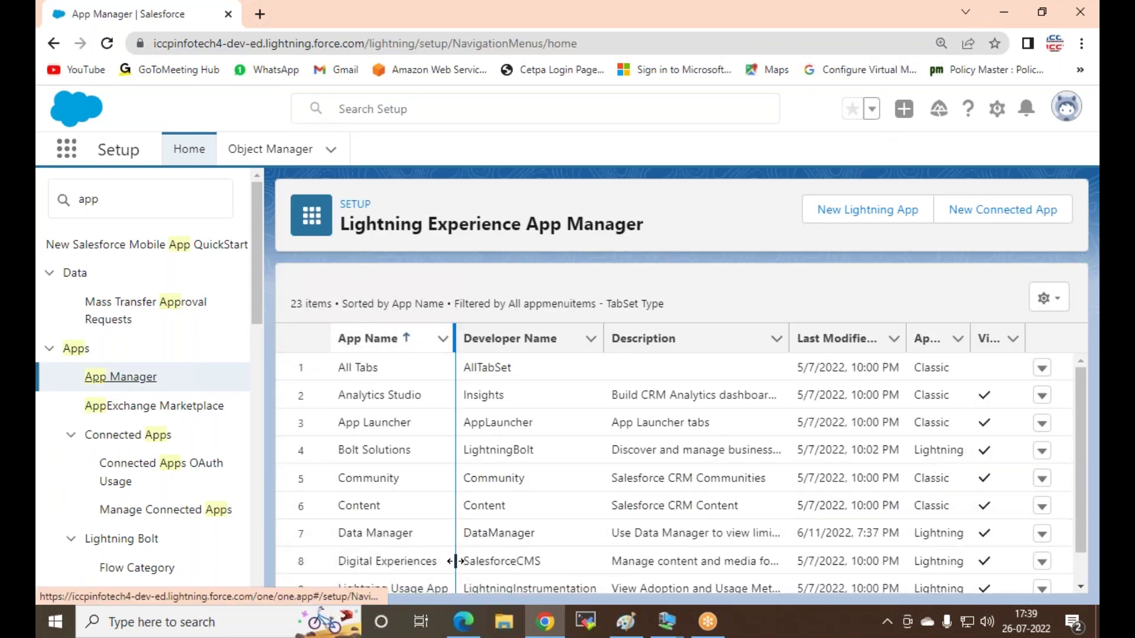
Step: Open MyTest_APP for editing from the app list and show its Navigation Items settings
scroll(473, 556, "down", 1)
scroll(473, 555, "down", 3)
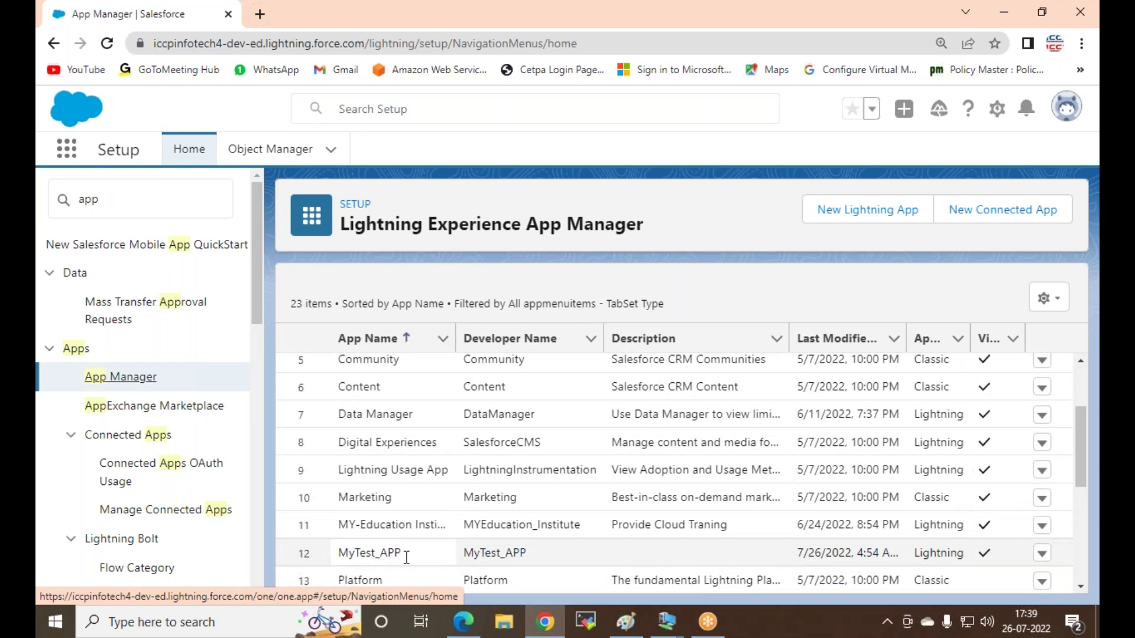
left_click(1044, 555)
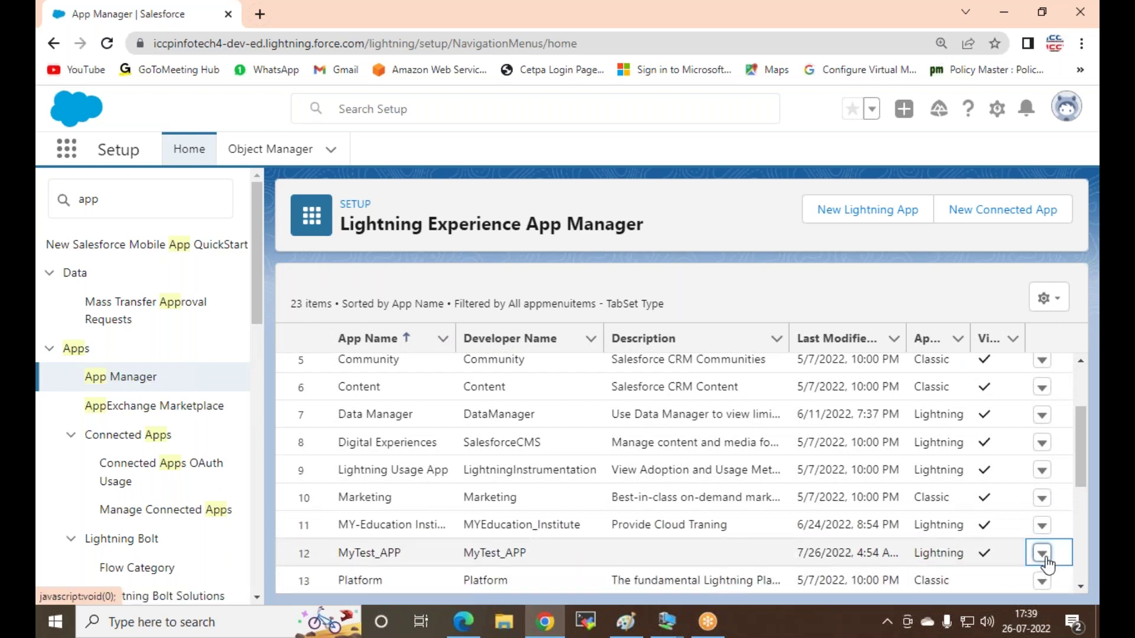
left_click(1042, 555)
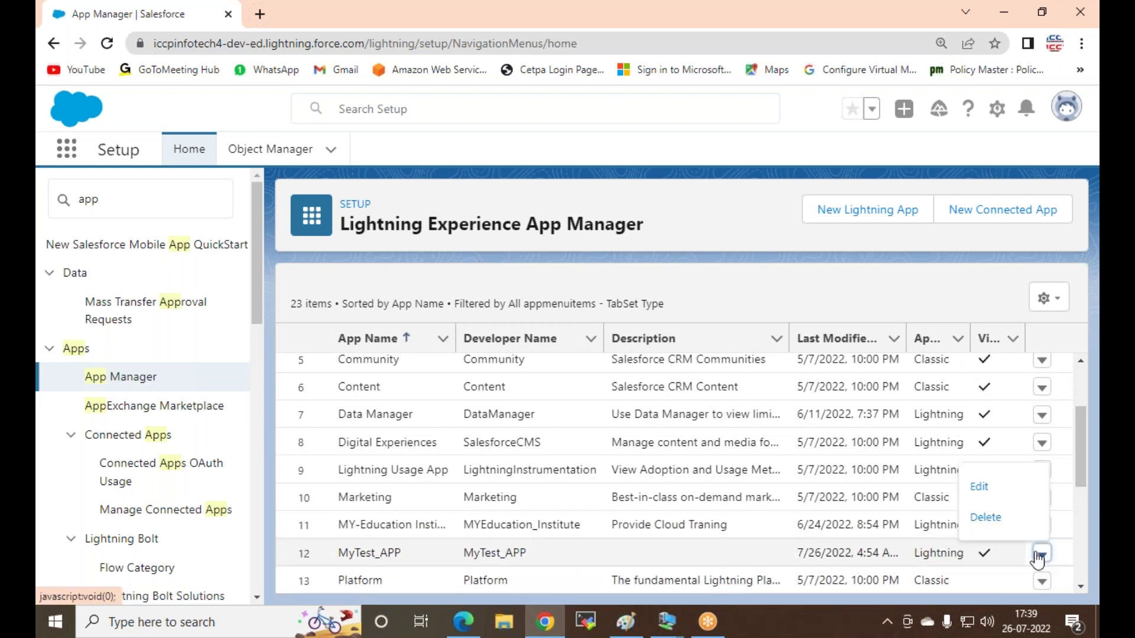
left_click(978, 486)
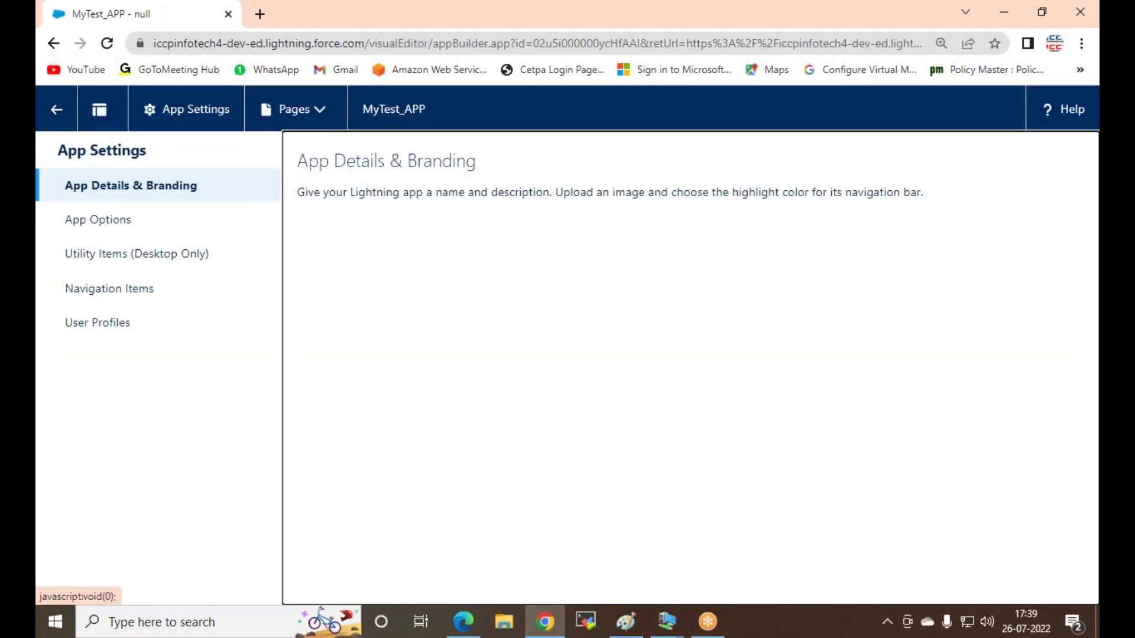
left_click(113, 300)
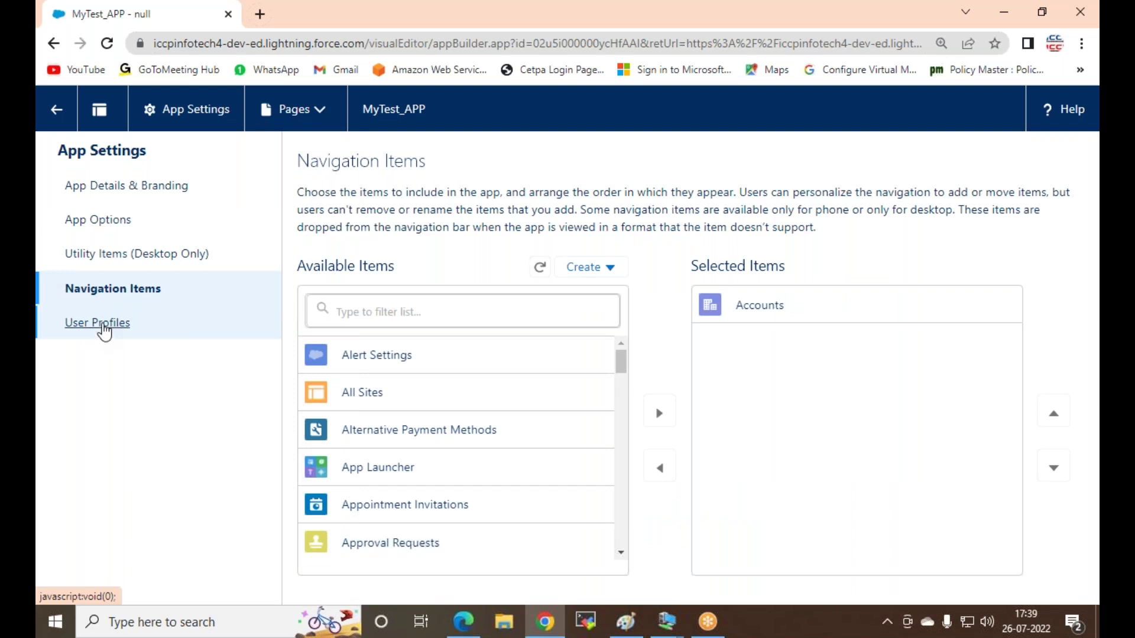
Step: Show MyTest_APP's User Profiles settings, filter the available profiles by "pr" and return to Setup
left_click(105, 330)
left_click(424, 267)
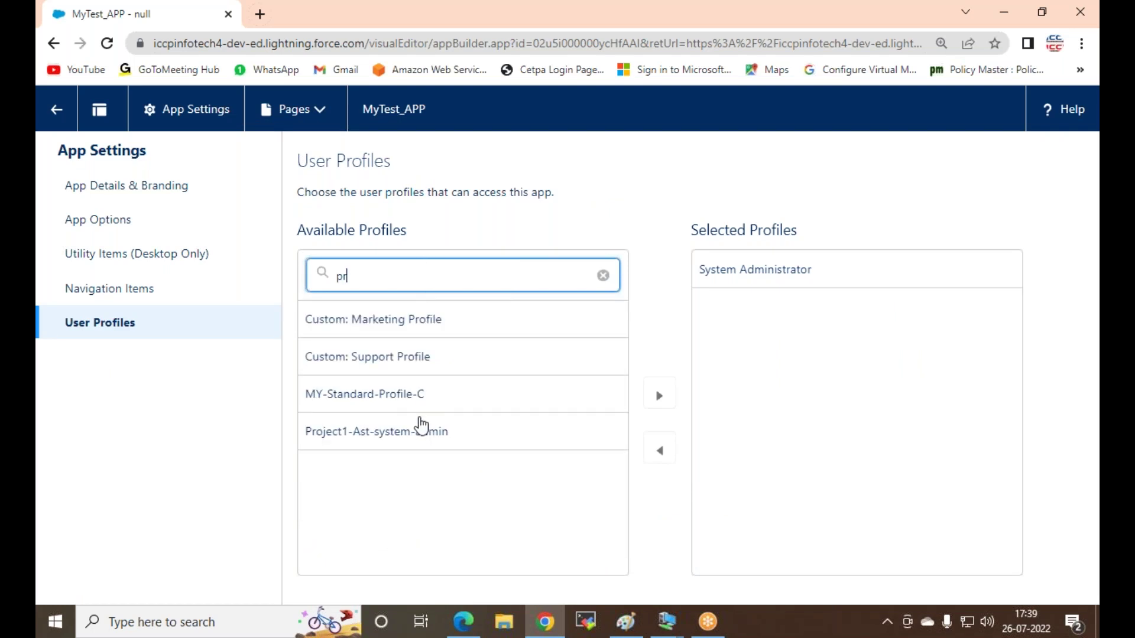
left_click(208, 437)
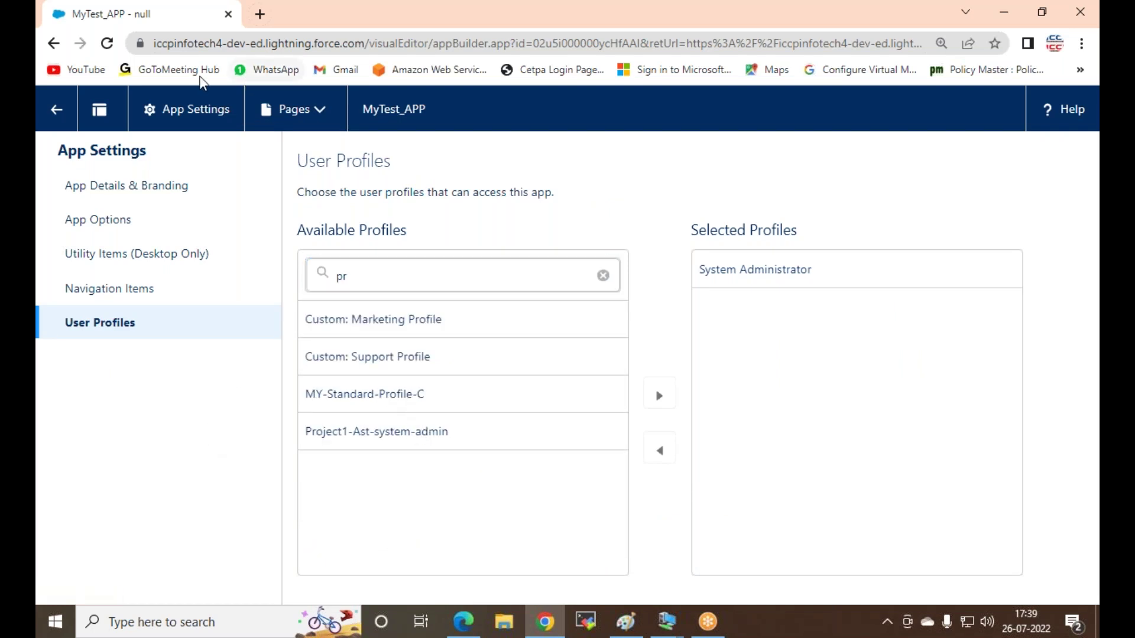
left_click(57, 110)
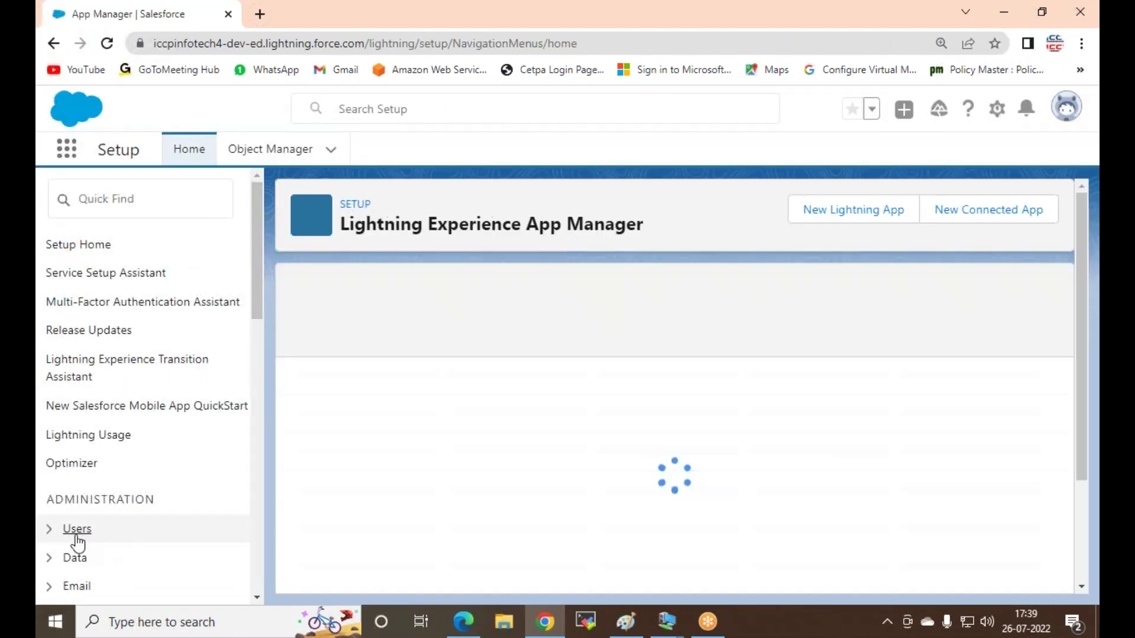
Step: Open the Users list from the Administration section of Setup to check which profiles the users have
left_click(76, 535)
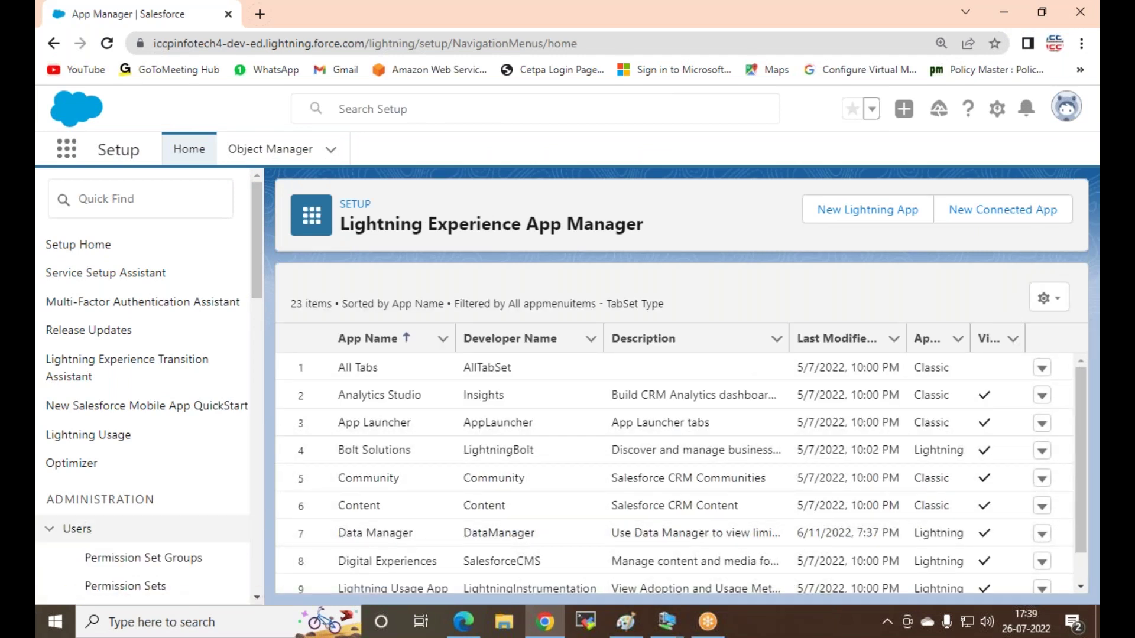
scroll(175, 539, "down", 3)
left_click(98, 593)
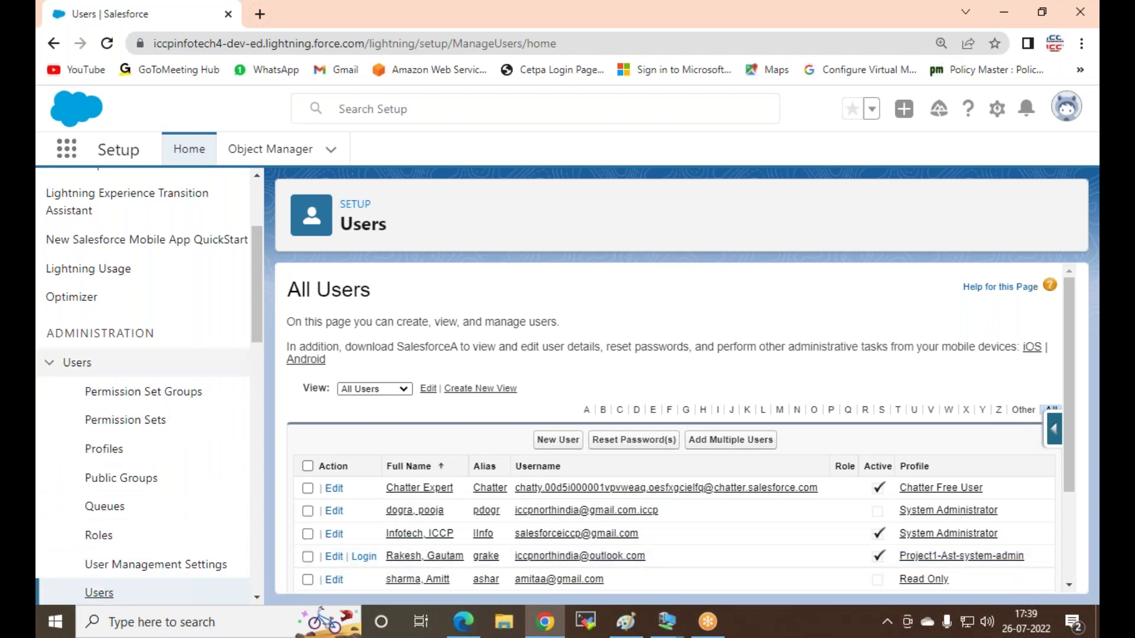
Step: Search Setup for "app" and open the App Manager
scroll(101, 380, "up", 3)
left_click(115, 202)
type("app")
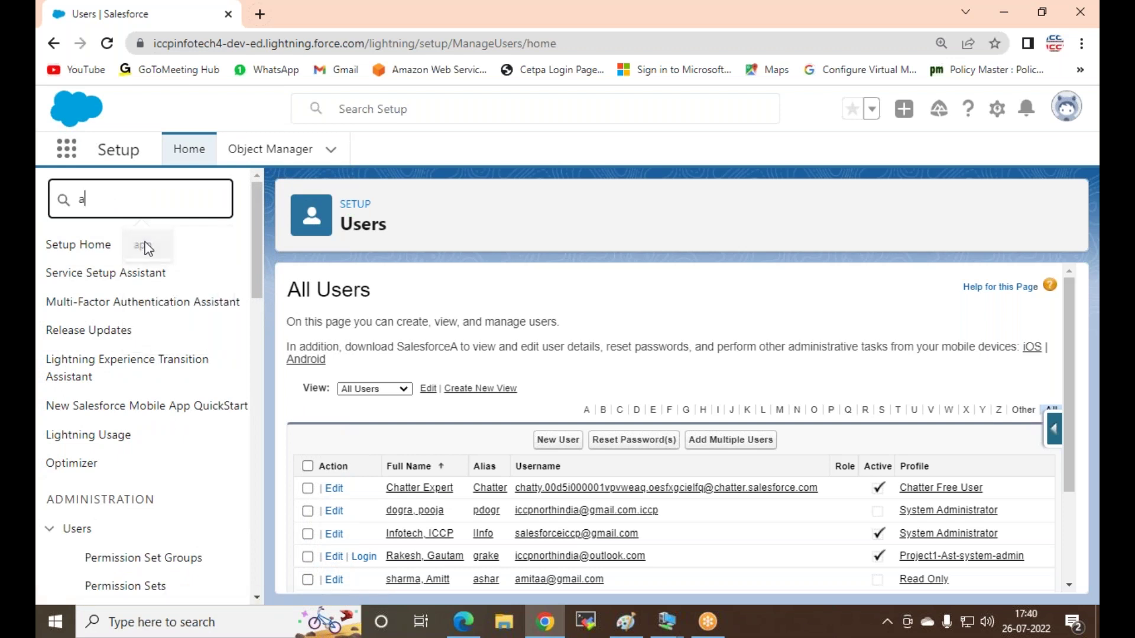
left_click(142, 244)
left_click(125, 376)
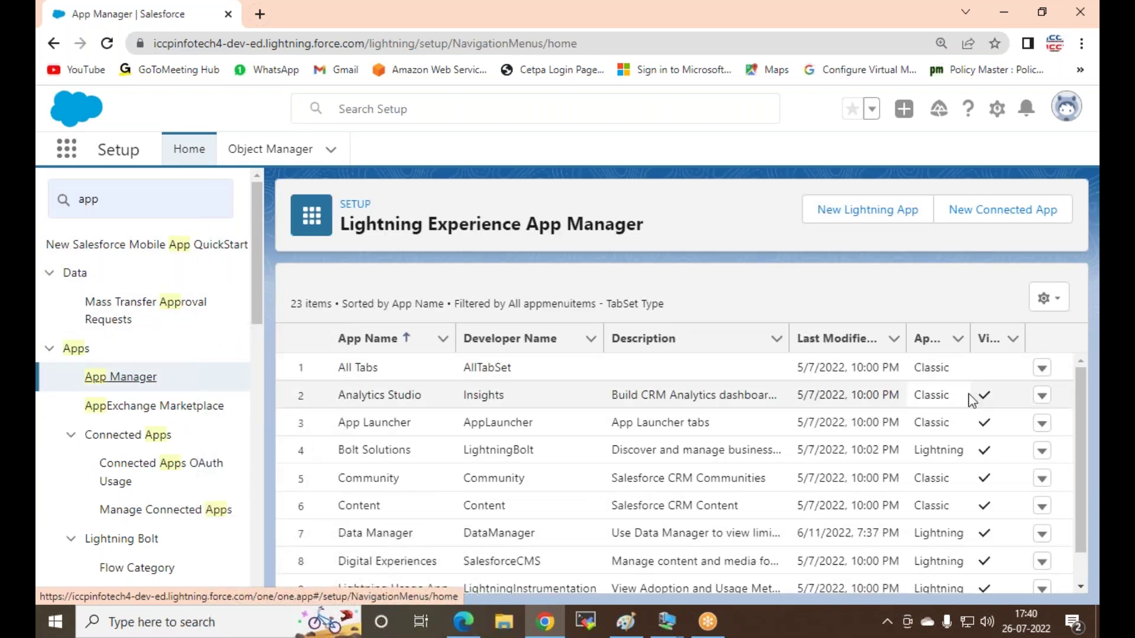
Step: Switch to the other user's session in Microsoft Edge and open MyTest_APP from the App Launcher
left_click(463, 621)
left_click(94, 43)
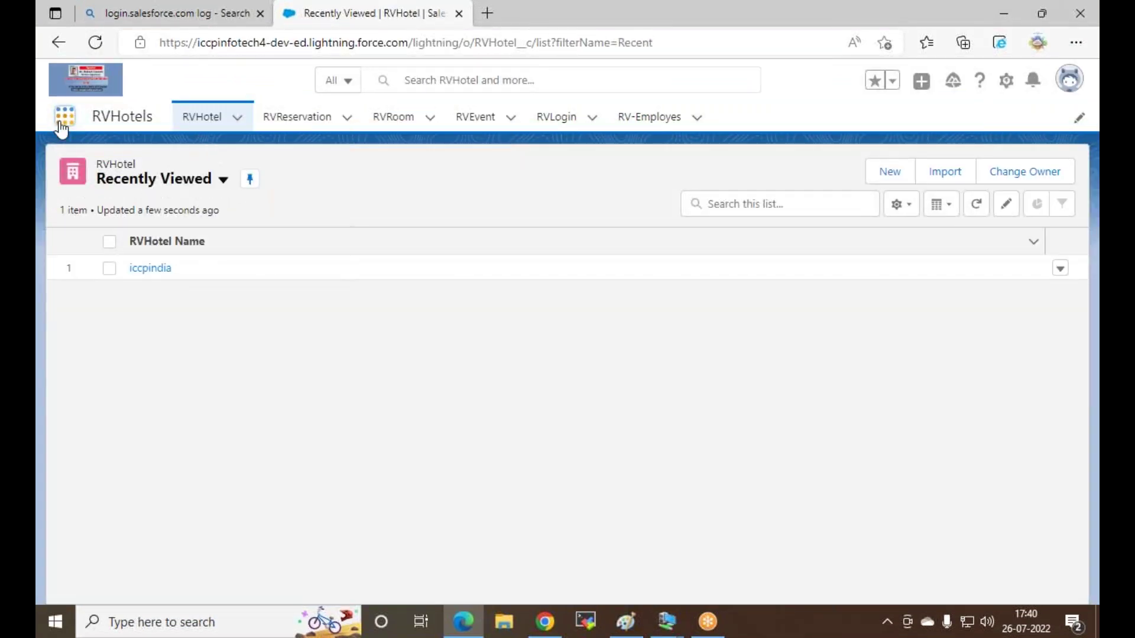
left_click(62, 120)
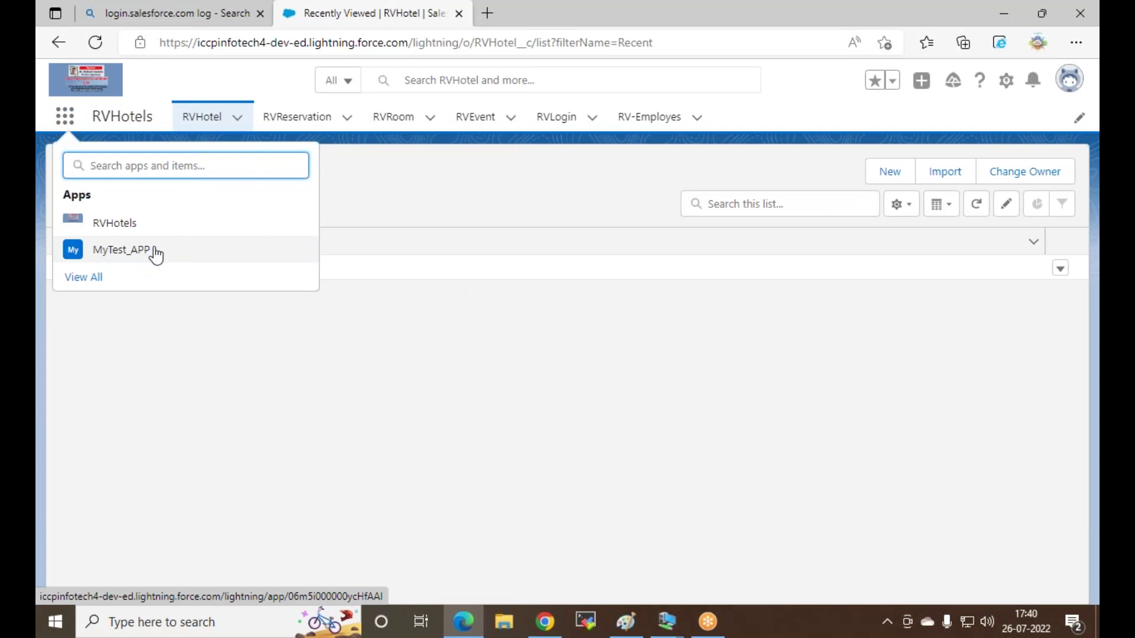
left_click(120, 259)
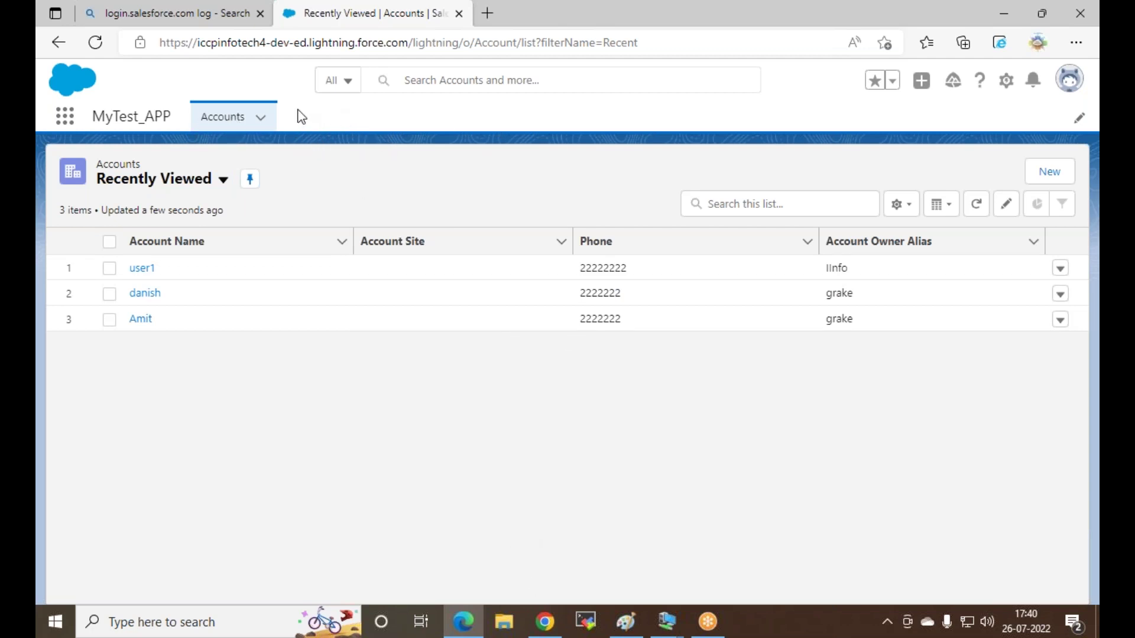
Step: Close the DC2016 and ADC-2016 virtual machine connection windows
left_click(666, 621)
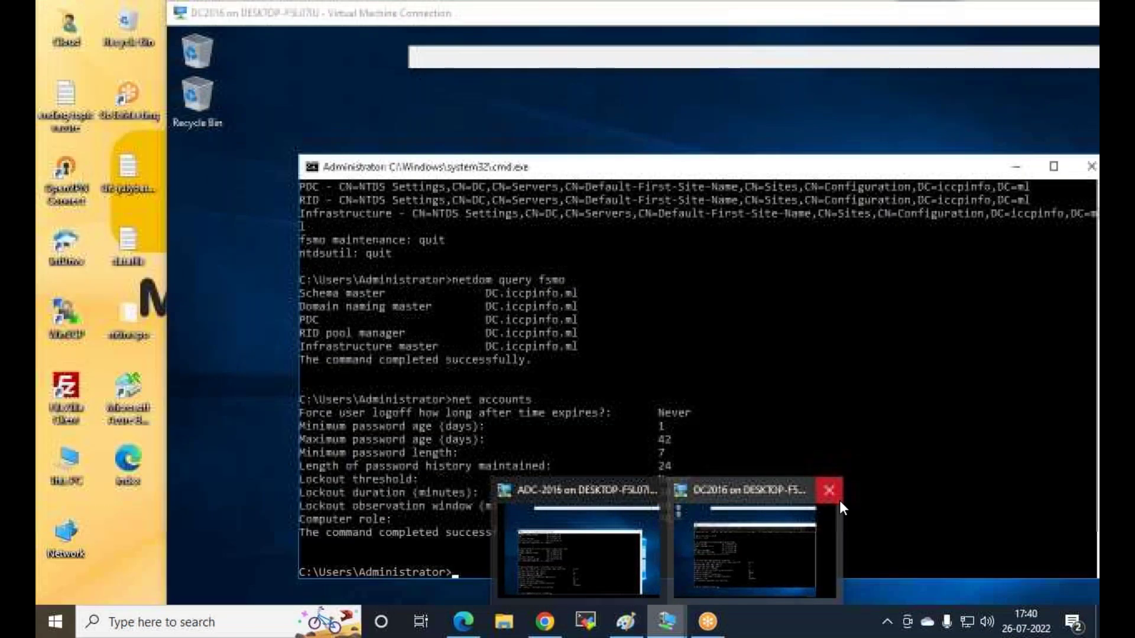
left_click(839, 501)
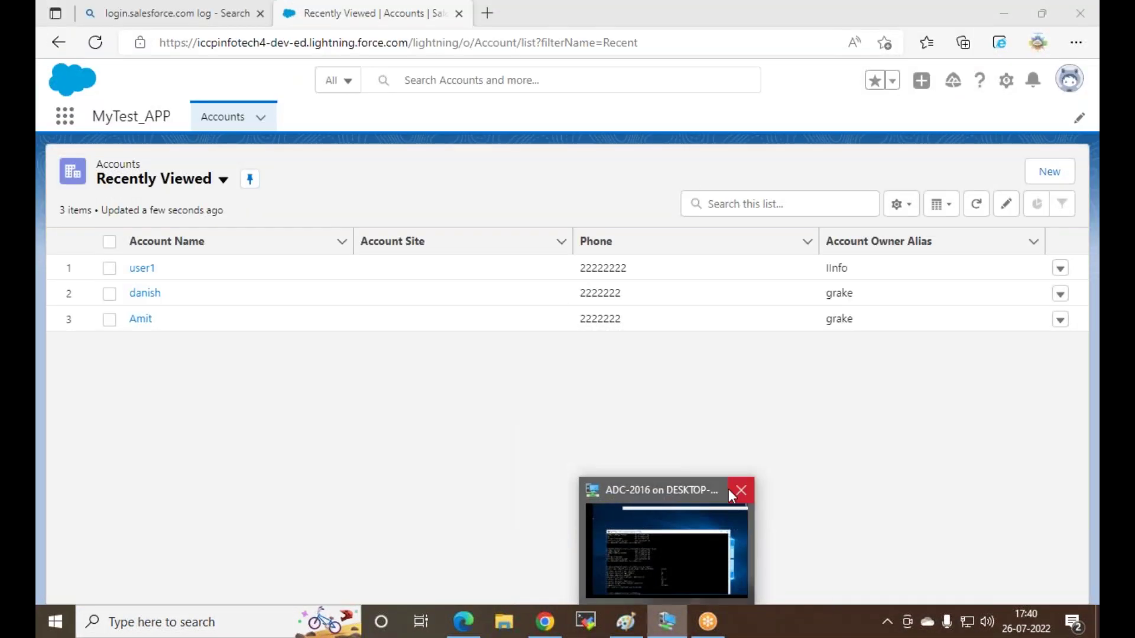
left_click(741, 490)
Step: Switch to the administrator's session in Chrome and open MyTest_APP for editing from the App Manager list
left_click(545, 621)
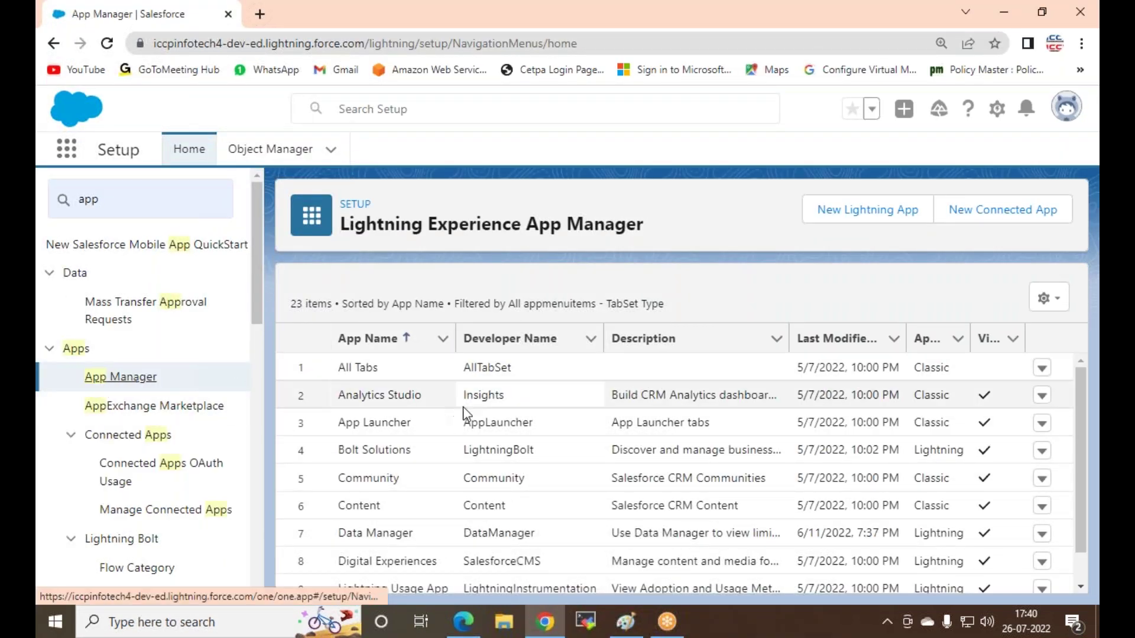
scroll(378, 409, "down", 2)
scroll(378, 409, "down", 3)
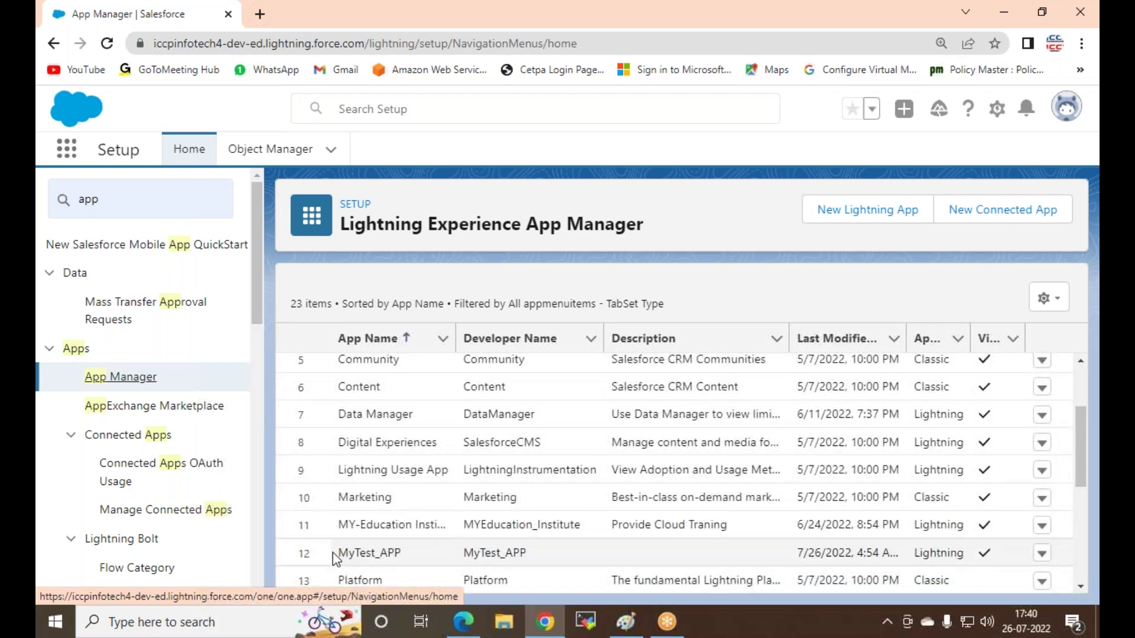
left_click(1041, 554)
left_click(979, 488)
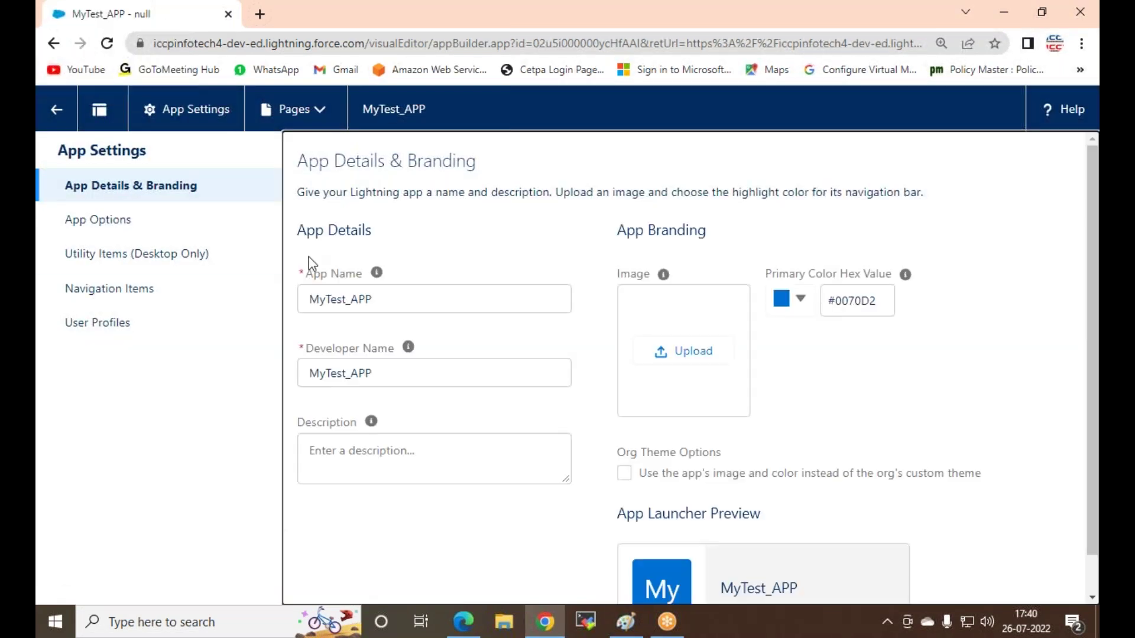
Step: Show the app's User Profiles settings, filter the available profiles by "p" and clear the filter
left_click(92, 322)
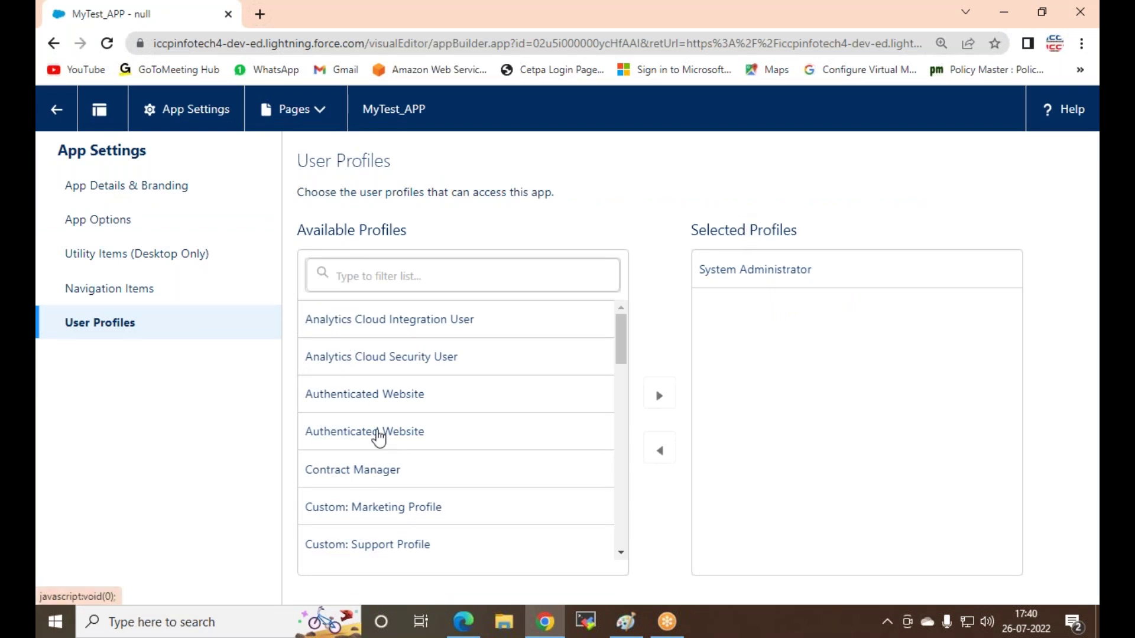
left_click(390, 277)
type("p")
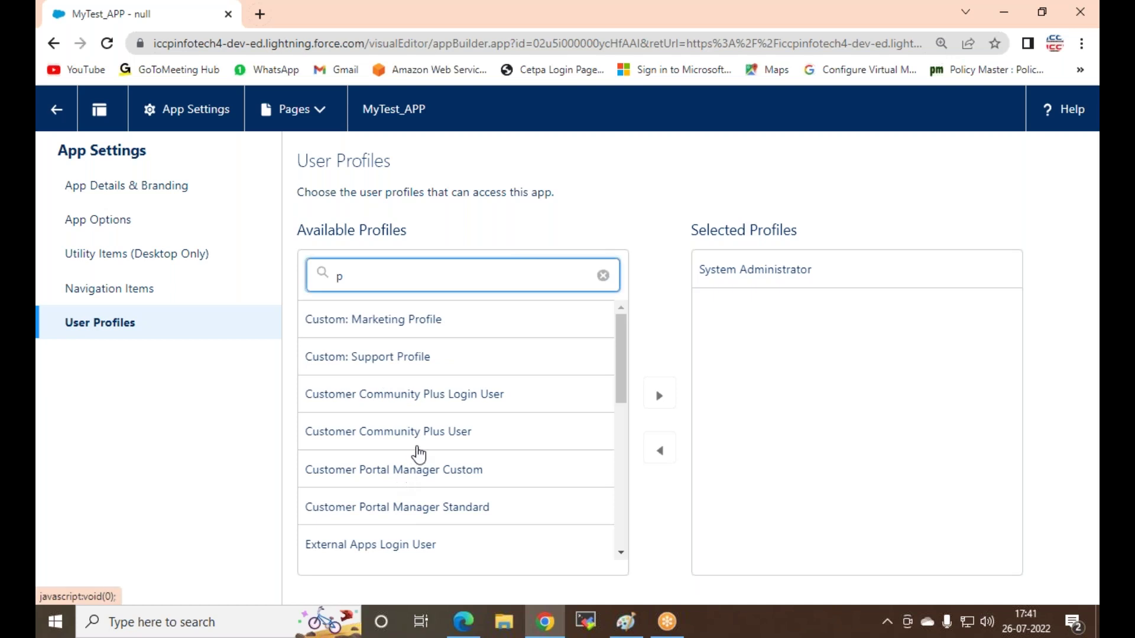
left_click(603, 276)
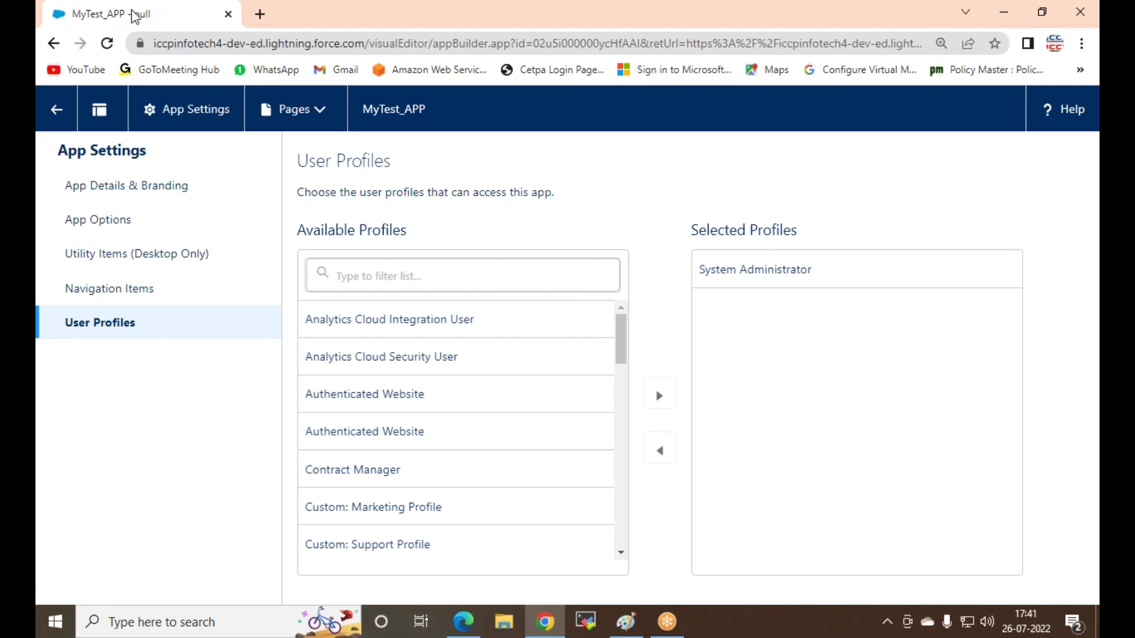
Step: Return to Setup, search for "per" and open the Permission Sets page
left_click(53, 45)
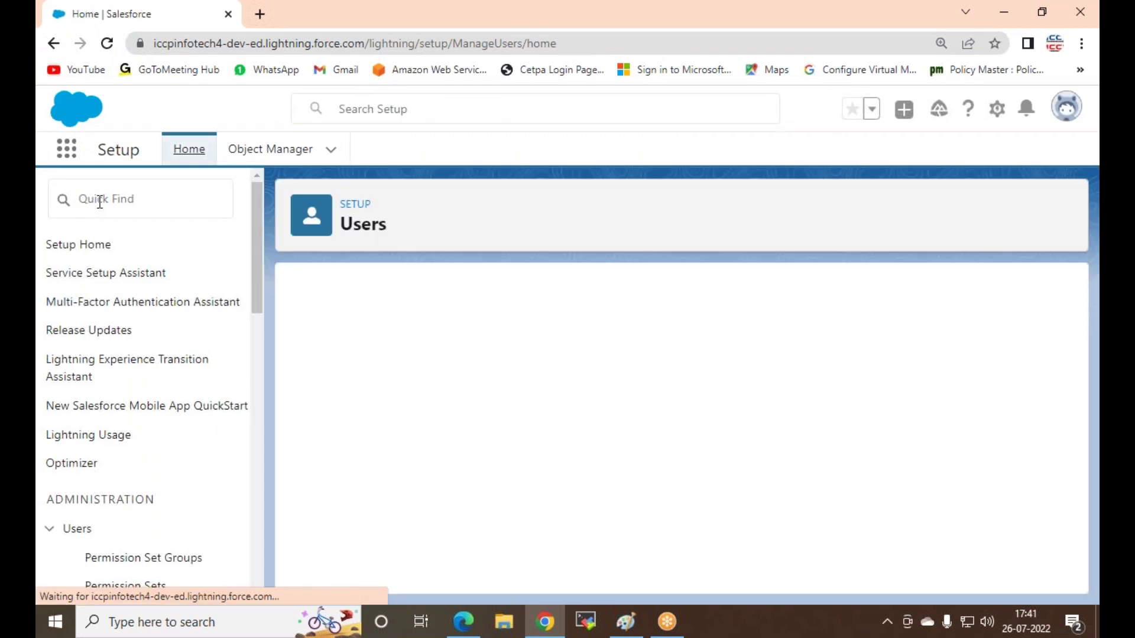
left_click(99, 200)
type("p")
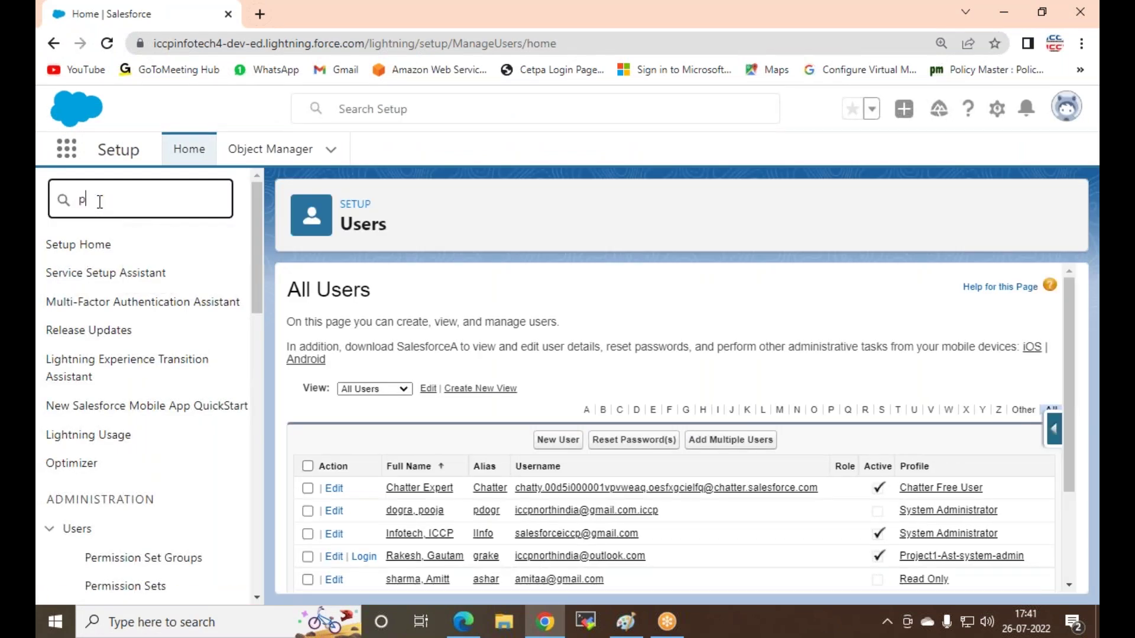
type("er")
left_click(125, 349)
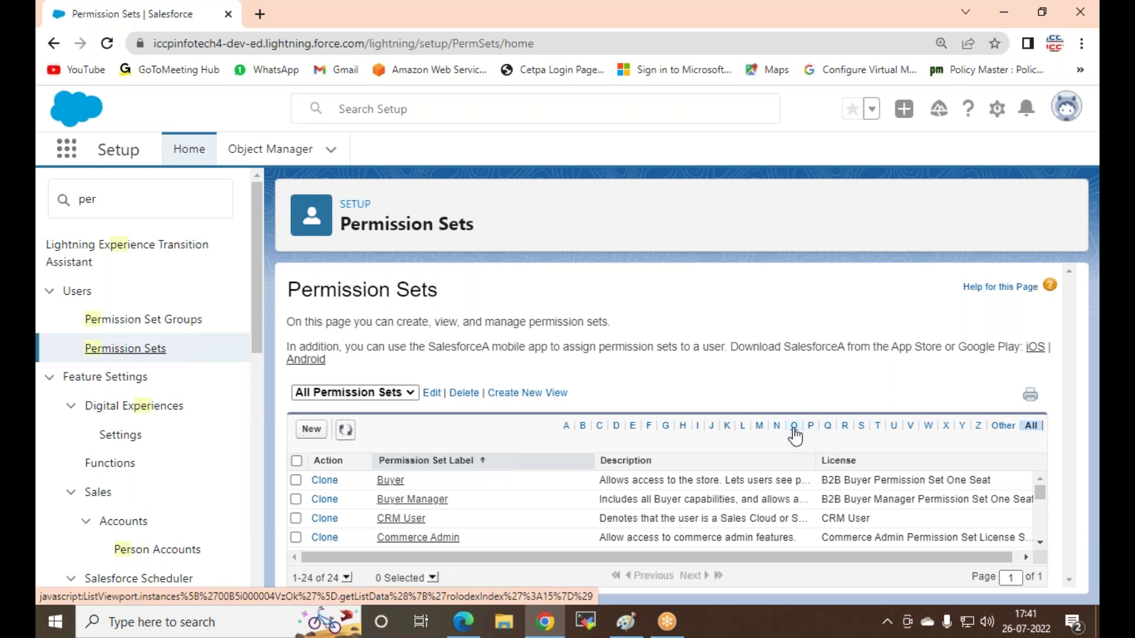
Step: Filter the permission sets by the letter M, open MY-Test-Permission-Set and look through its settings
left_click(761, 427)
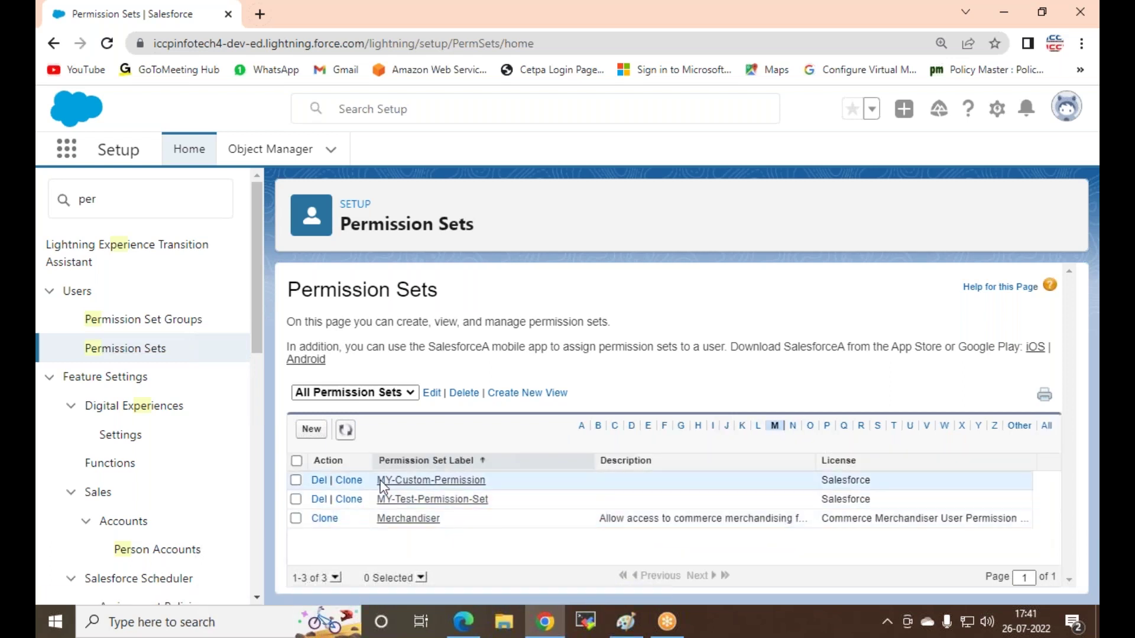
left_click(405, 502)
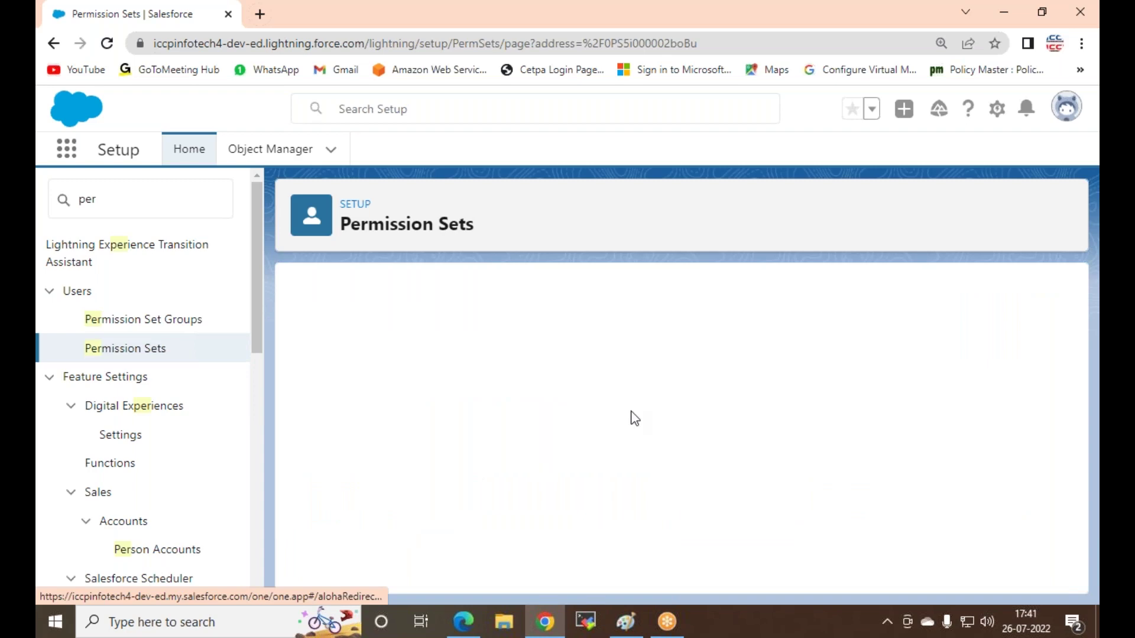
scroll(632, 417, "down", 5)
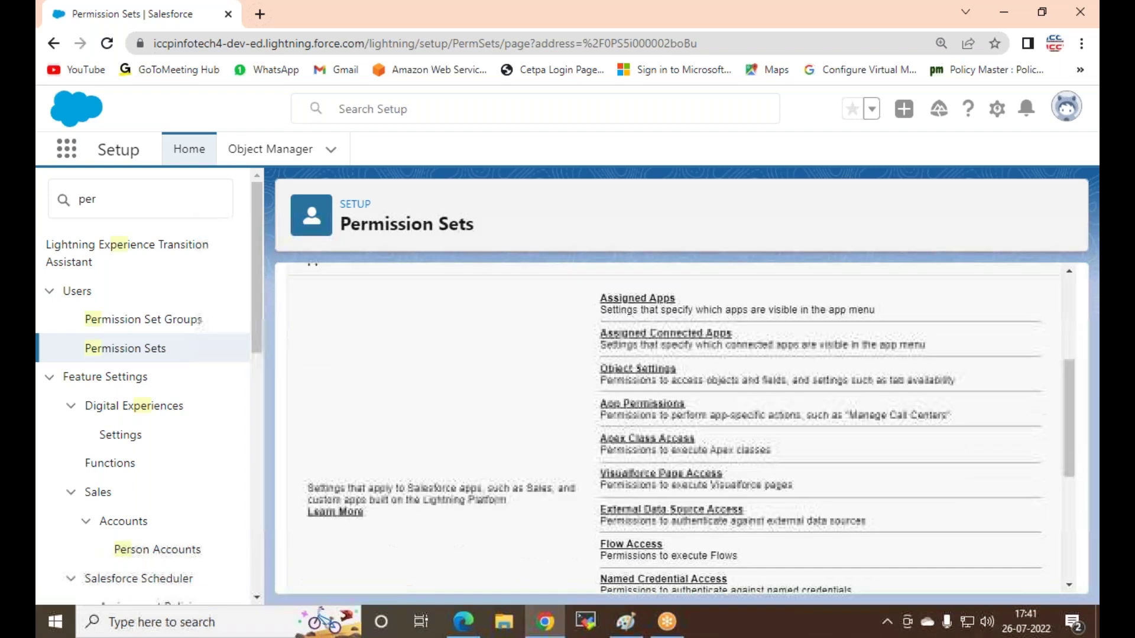
scroll(668, 414, "down", 4)
scroll(667, 414, "up", 8)
scroll(667, 414, "up", 2)
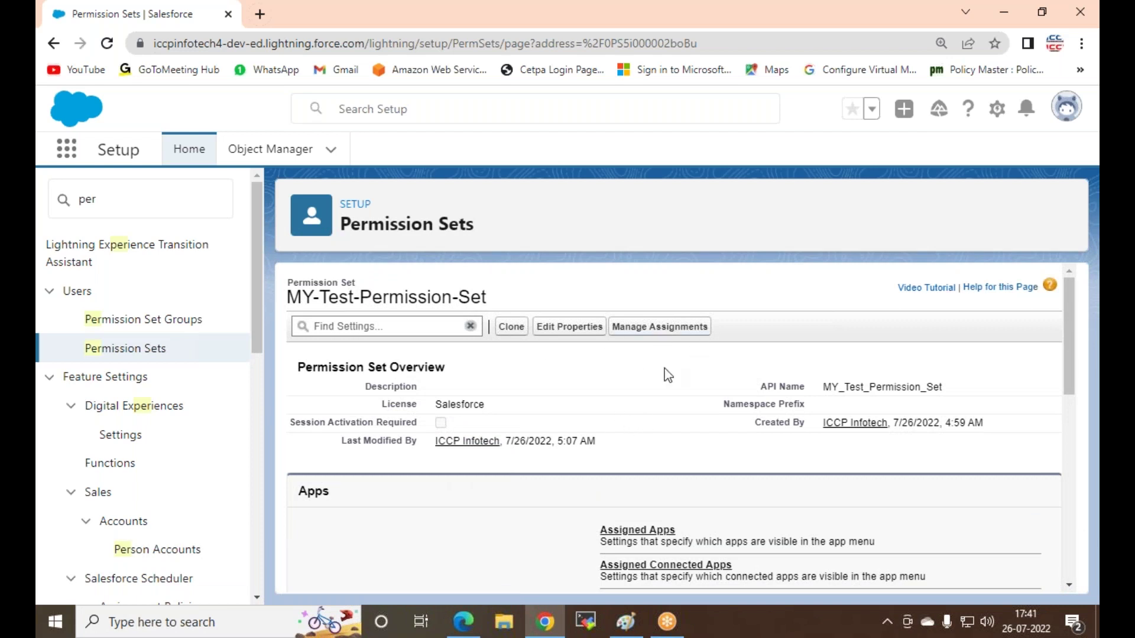
Step: Remove the user with the System Administrator profile from MY-Test-Permission-Set's assignments
left_click(659, 328)
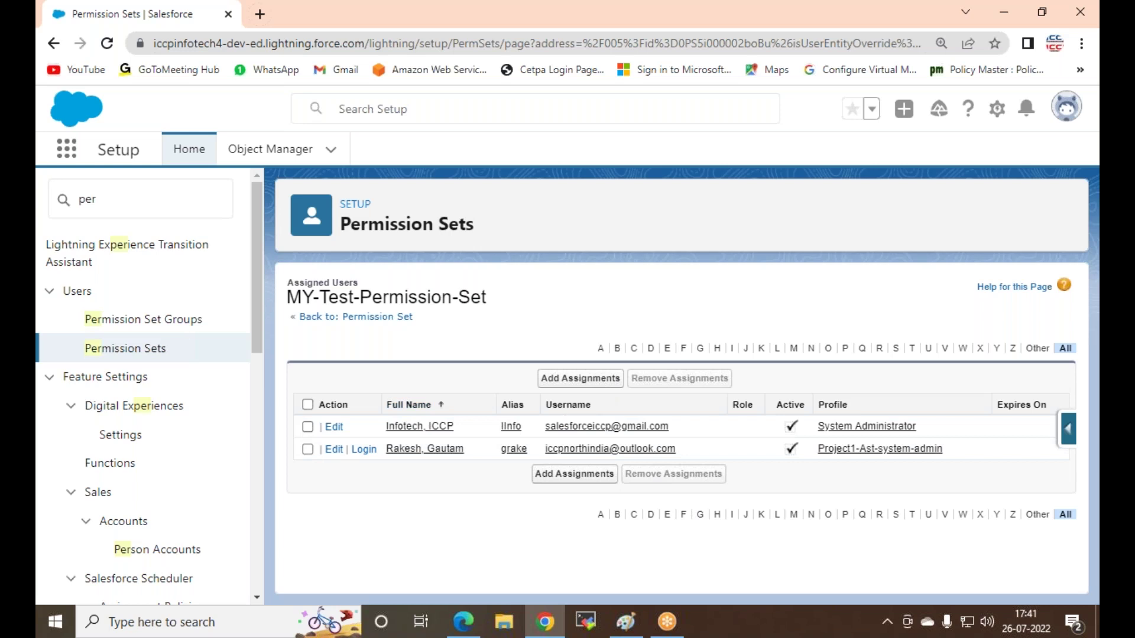
left_click(307, 426)
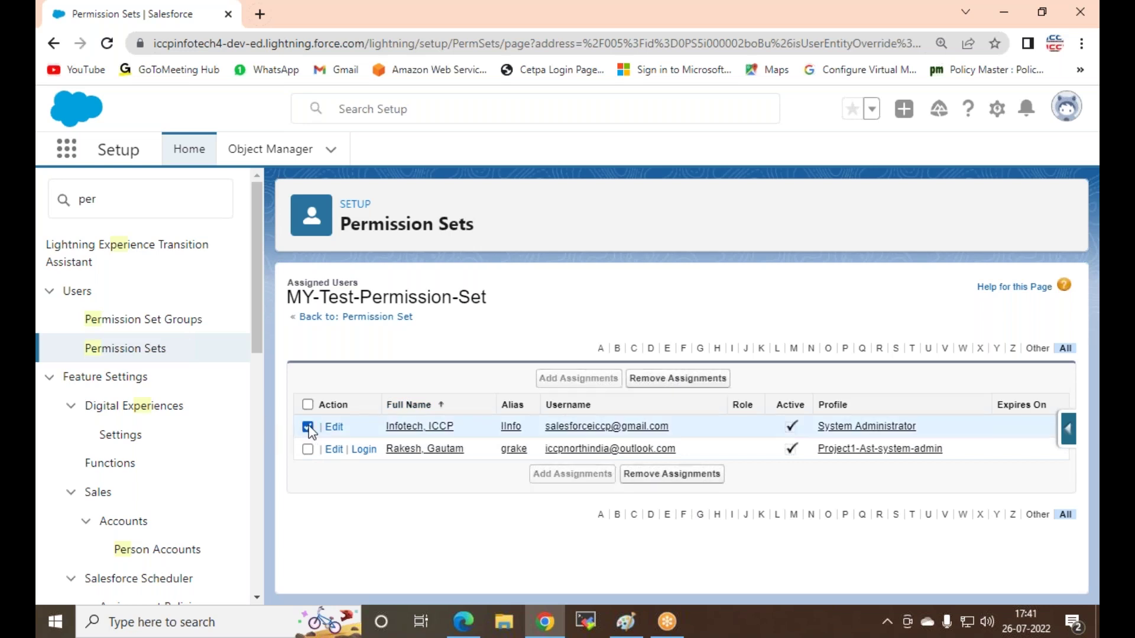
left_click(704, 382)
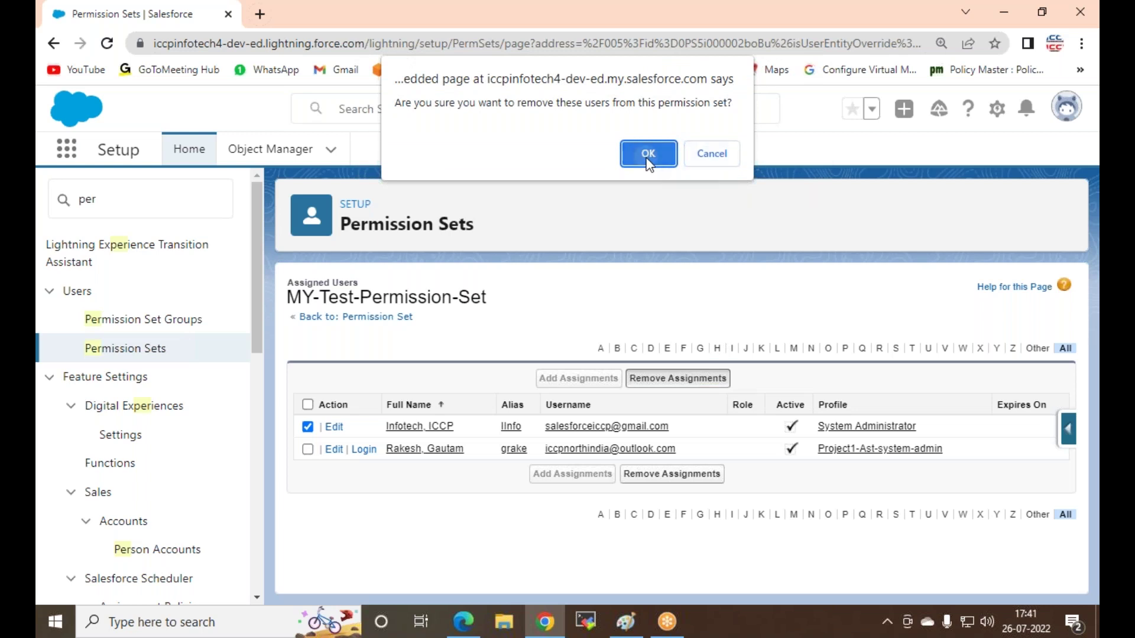
left_click(647, 158)
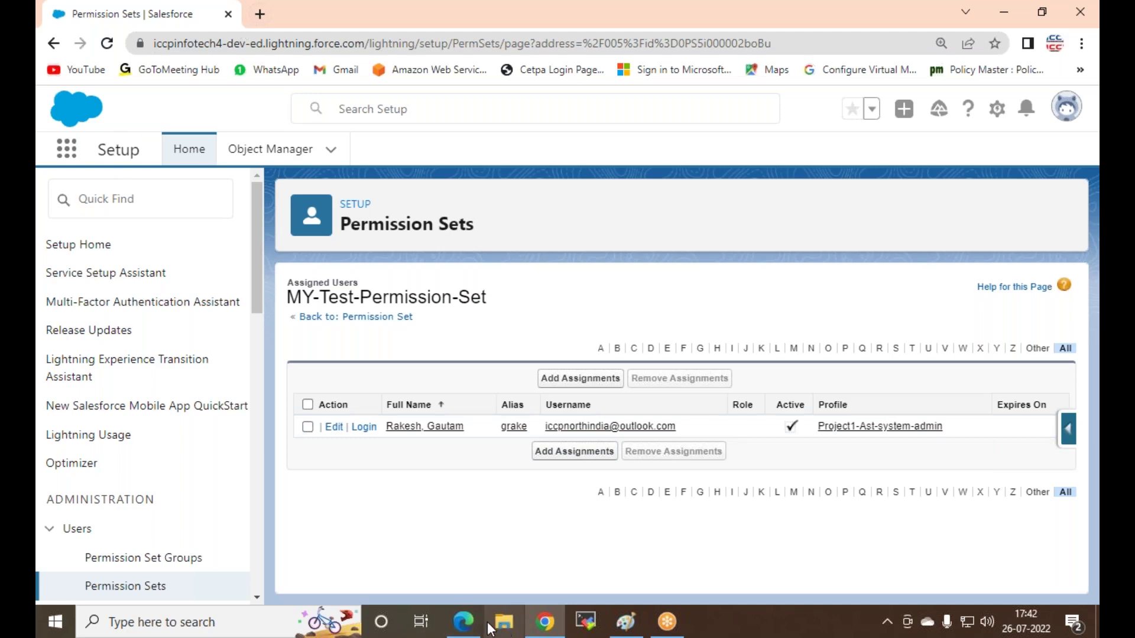
Step: Check the open tabs of the other user's session in Microsoft Edge and return to Chrome
left_click(548, 628)
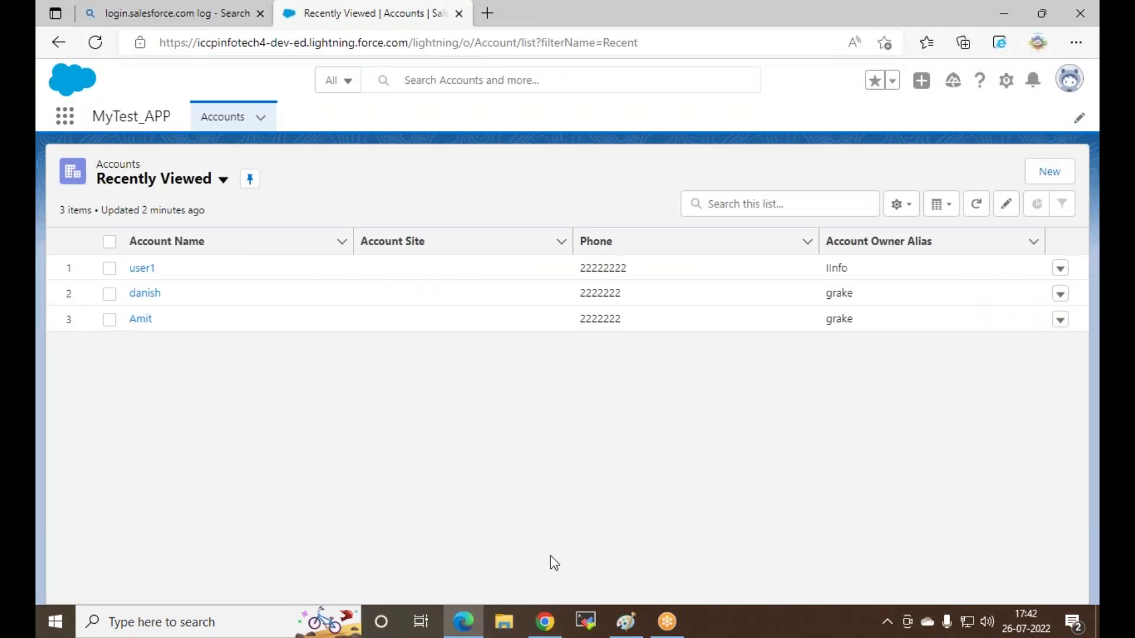
left_click(190, 12)
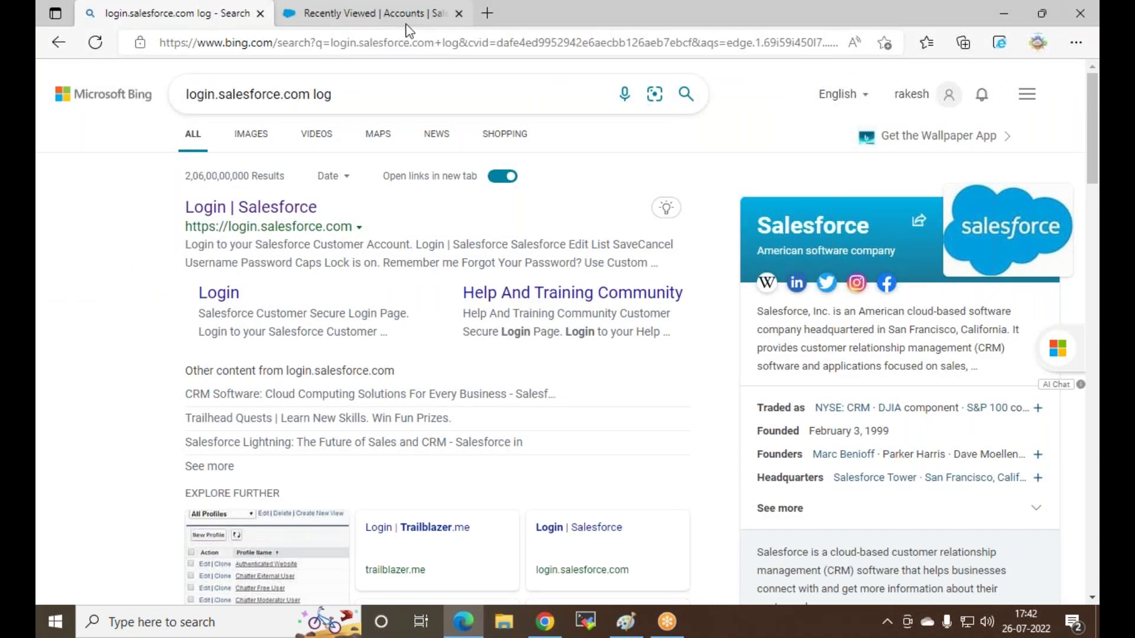
left_click(545, 621)
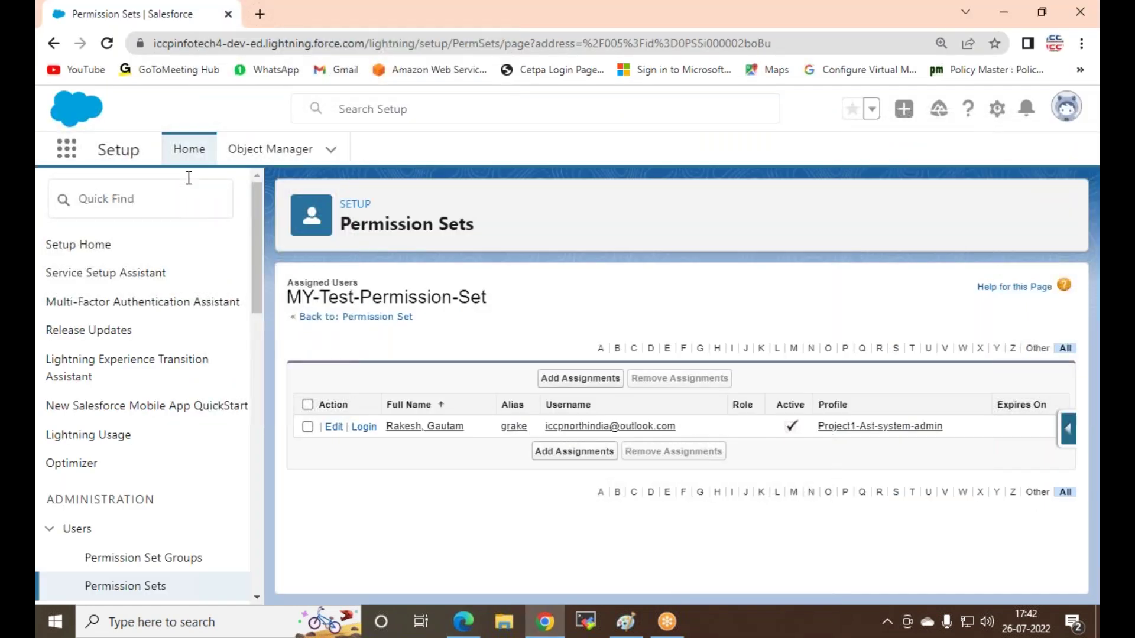
Step: View all apps in the administrator's App Launcher and open MyTest_APP
left_click(67, 155)
left_click(103, 473)
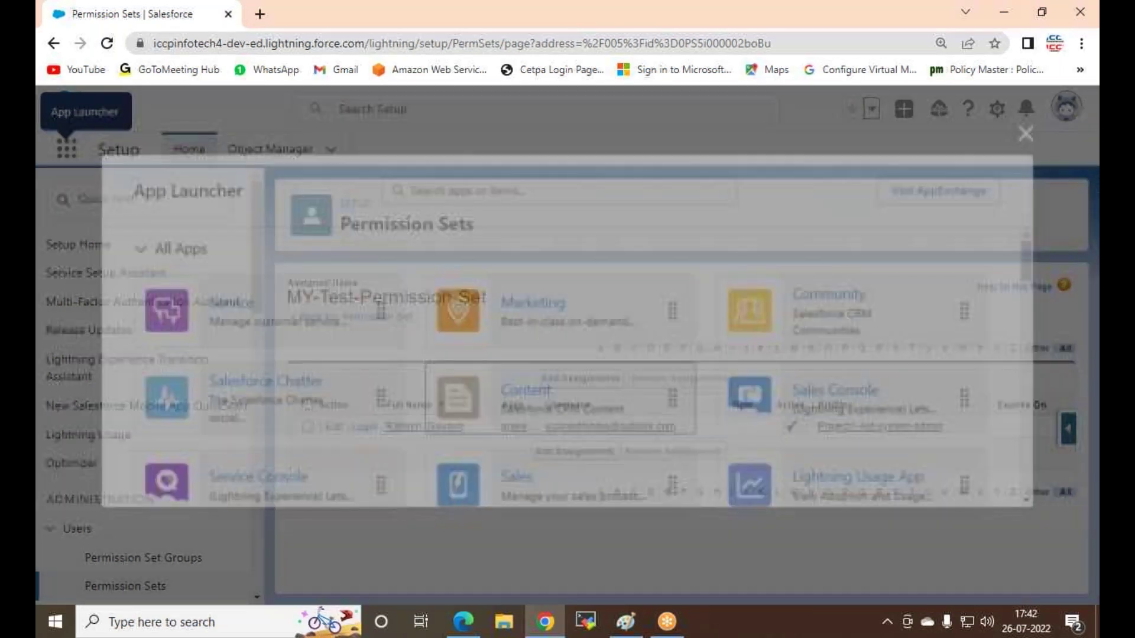
scroll(849, 449, "down", 4)
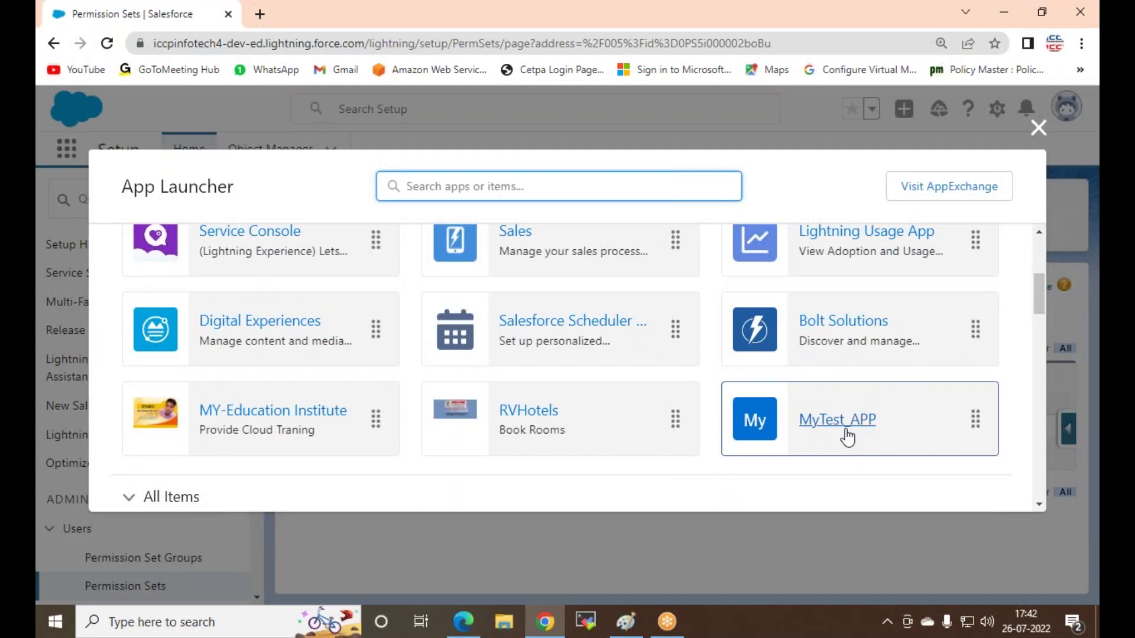
left_click(848, 436)
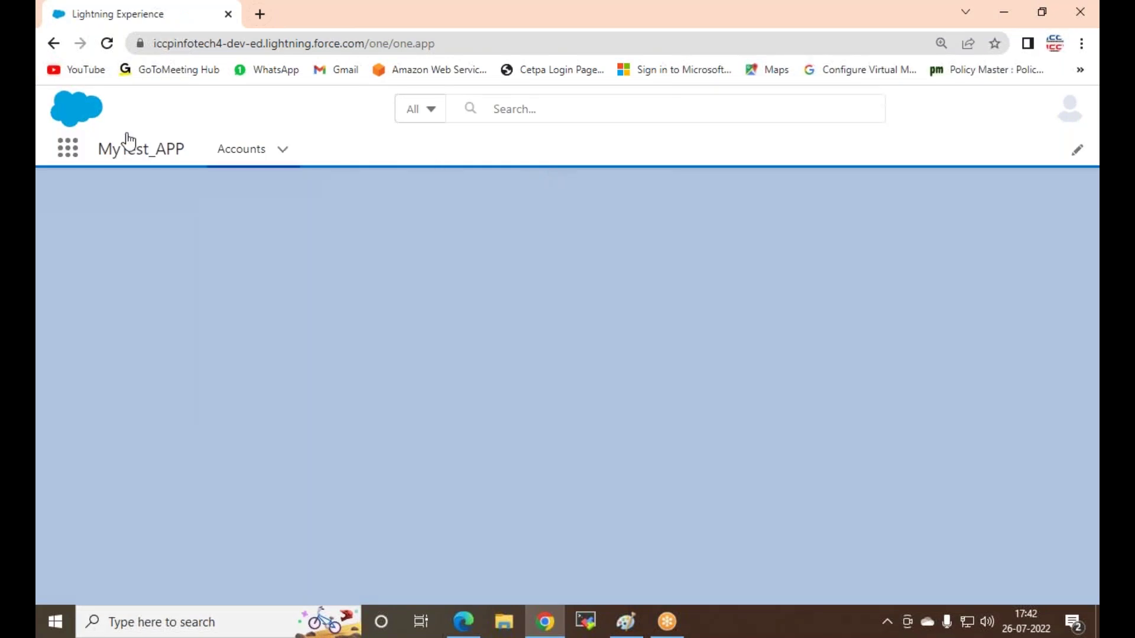
Step: View the Accounts list in the administrator's MyTest_APP, and reload the other user's Accounts list in Microsoft Edge after checking the signed-in profile
left_click(269, 147)
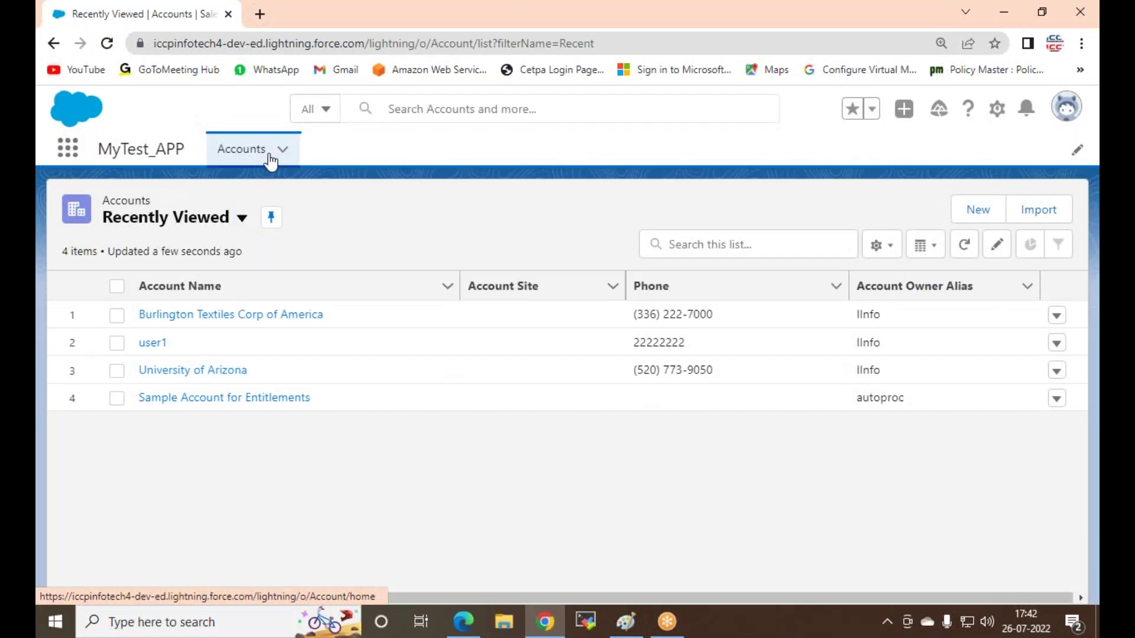
left_click(464, 621)
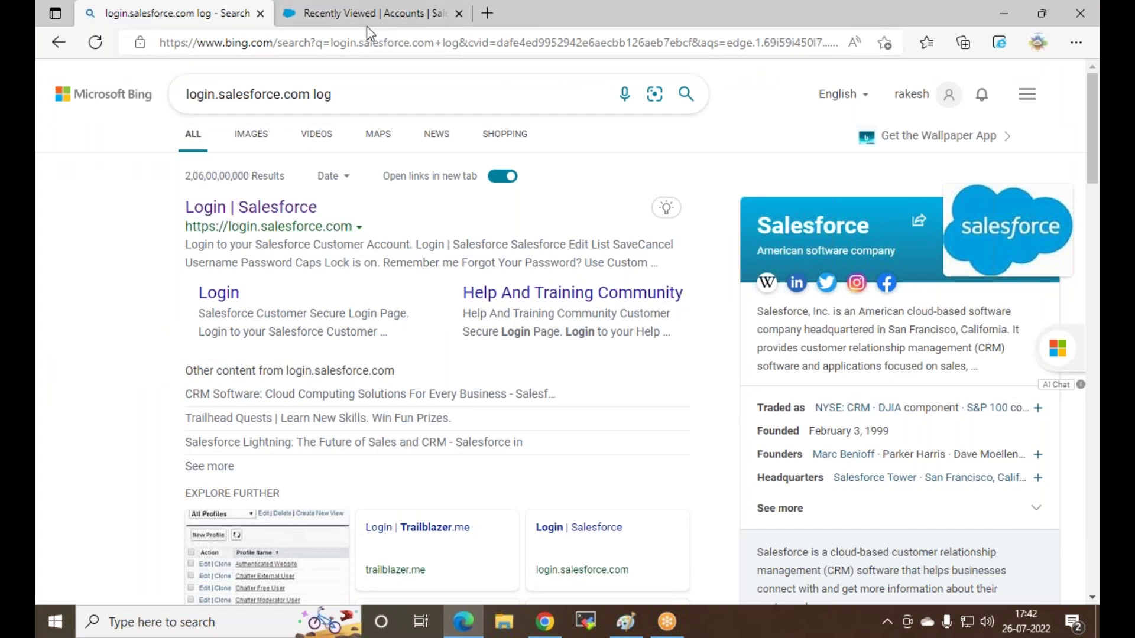
left_click(408, 13)
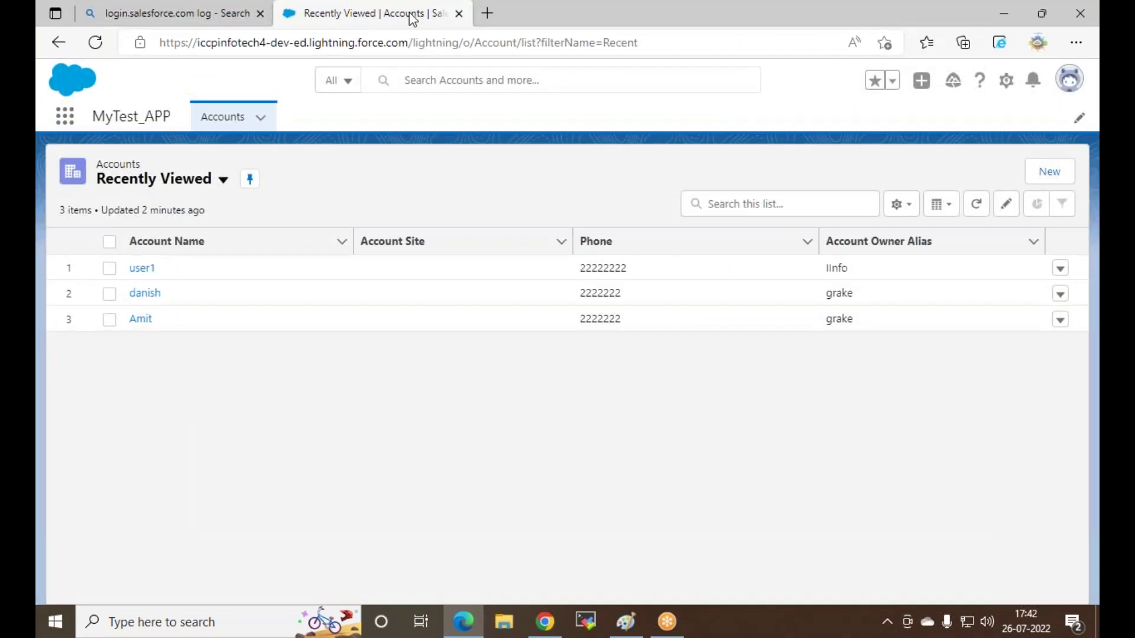
left_click(1070, 83)
left_click(498, 421)
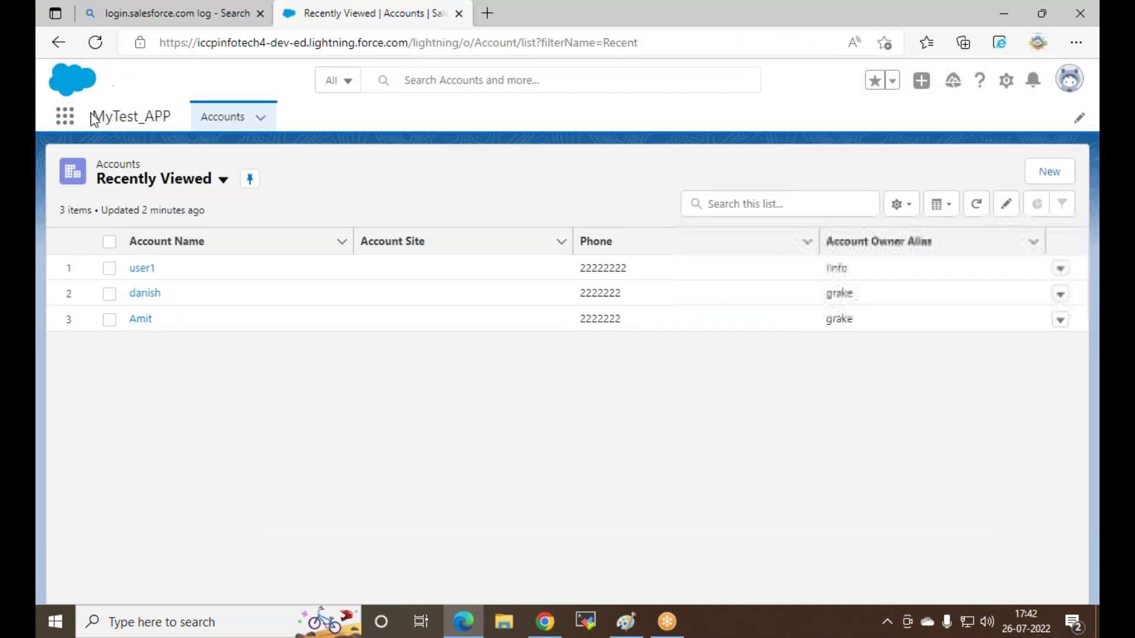
left_click(100, 40)
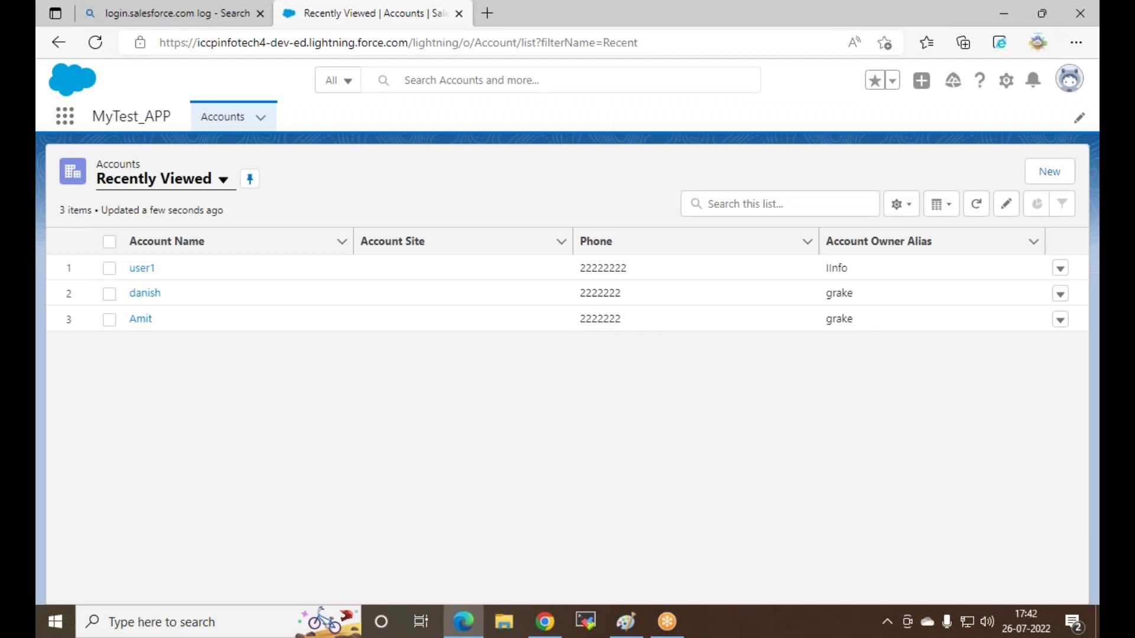
Step: Check the other user's recent Accounts records and lists with a page reload, and switch to the permission diagram in Paint
left_click(261, 118)
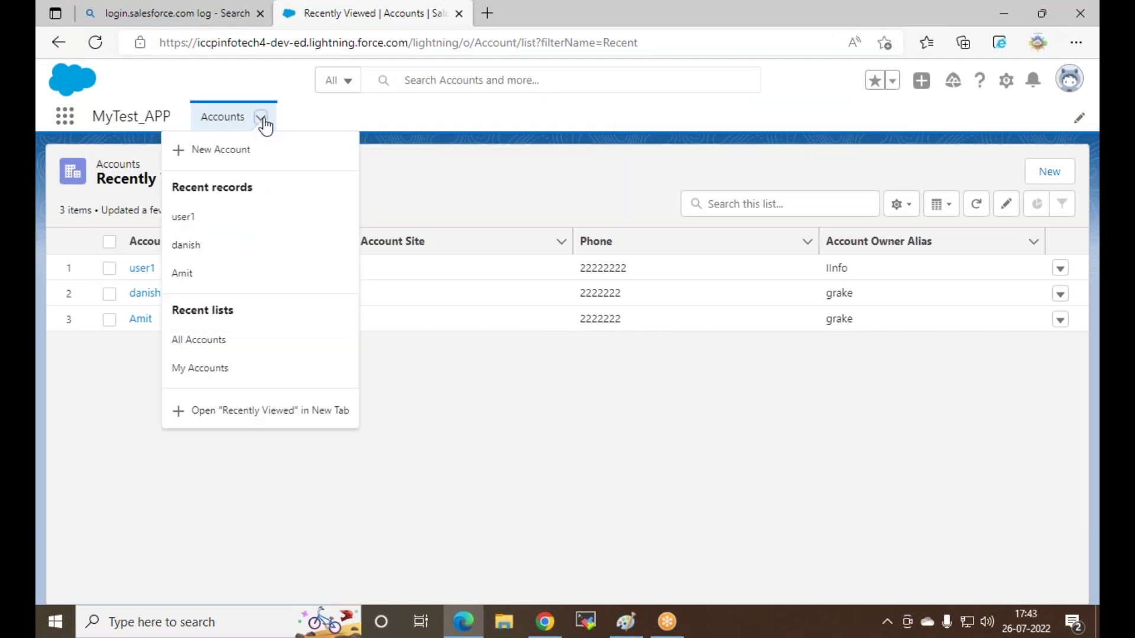
left_click(198, 342)
left_click(95, 43)
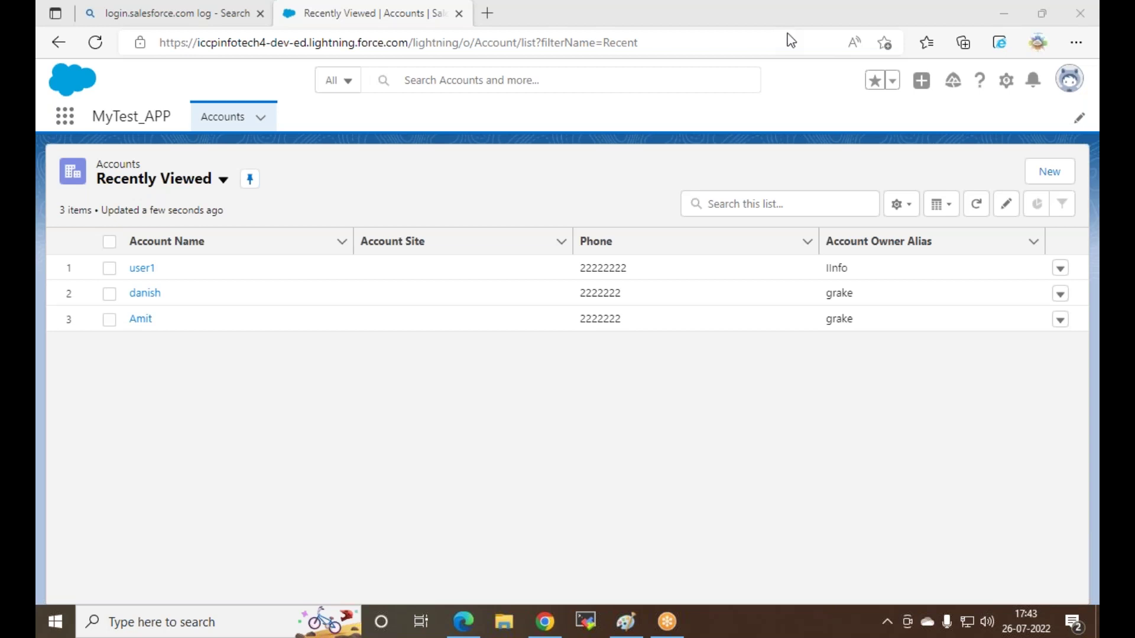
left_click(629, 625)
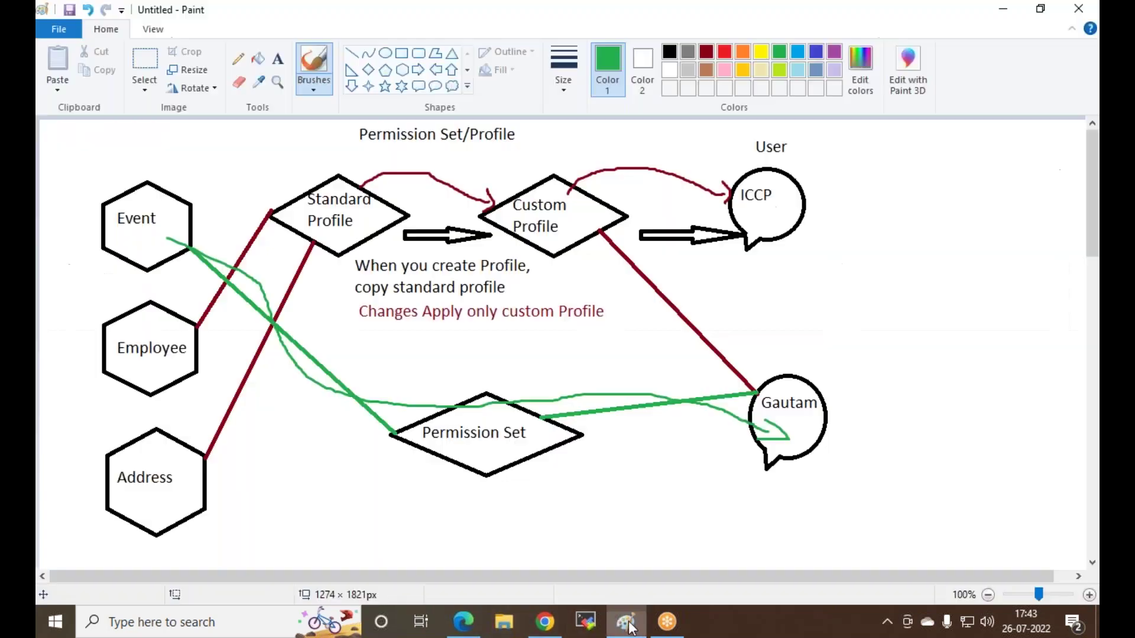